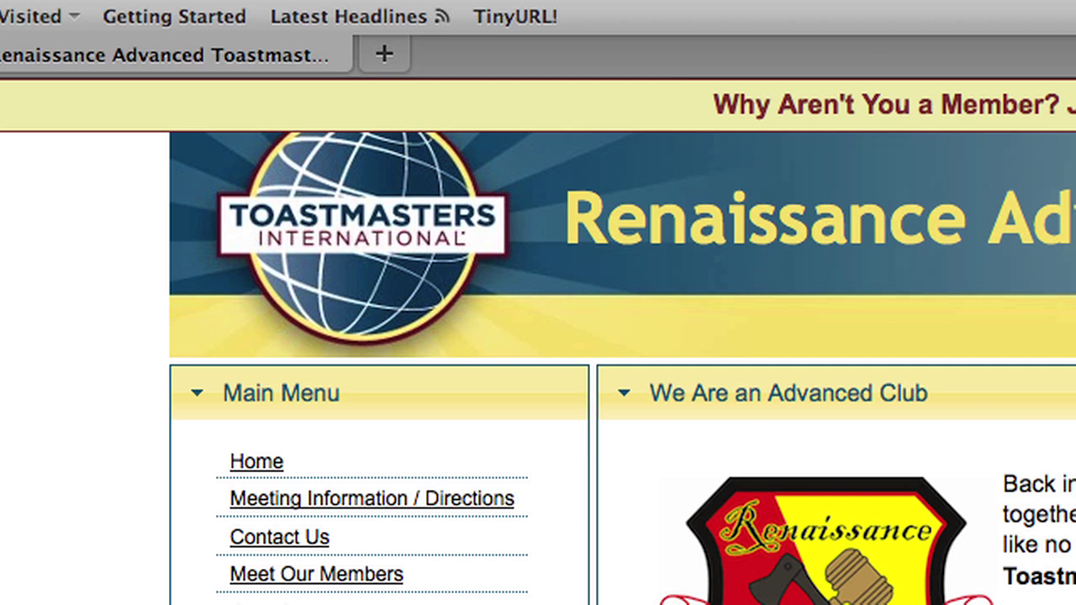
# Load advanced.toastmastersclubs.org from the address-bar suggestions for 'toast'.
pyautogui.write('toast')
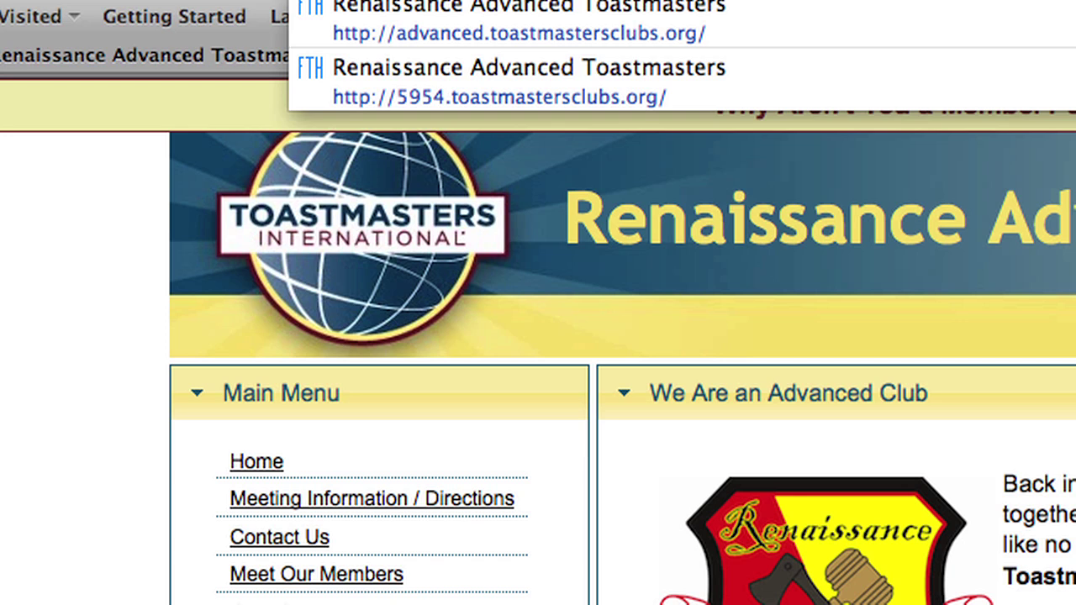
pyautogui.press('Down')
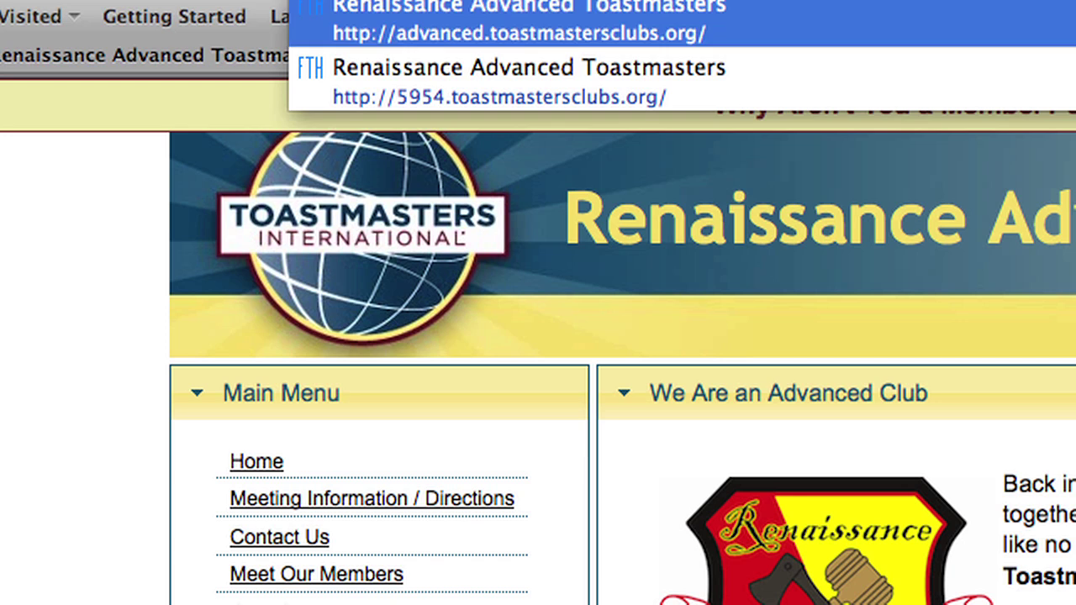
pyautogui.press('Return')
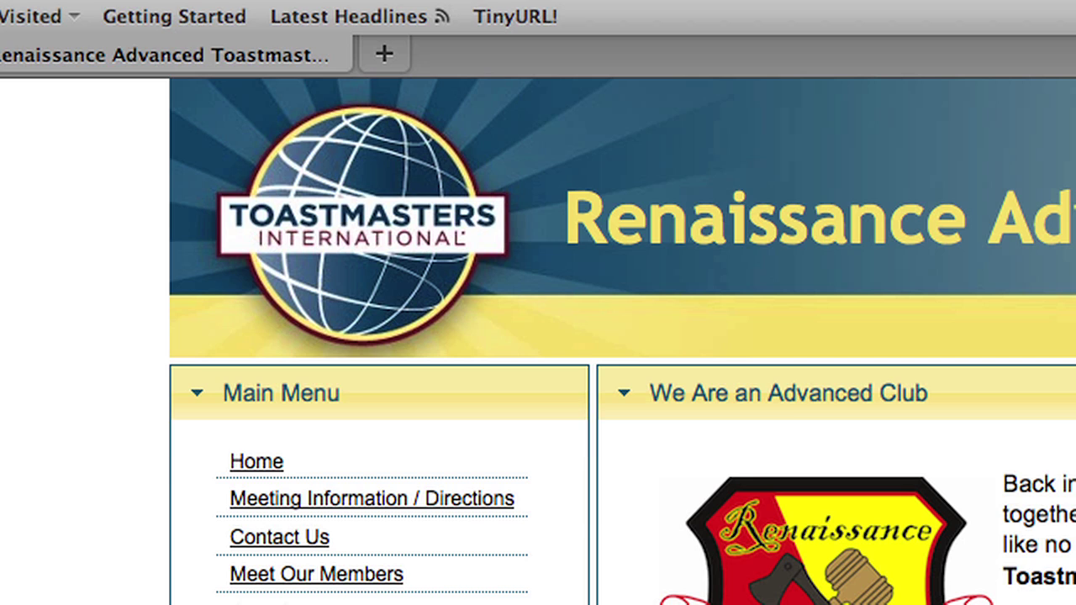
pyautogui.press('Down')
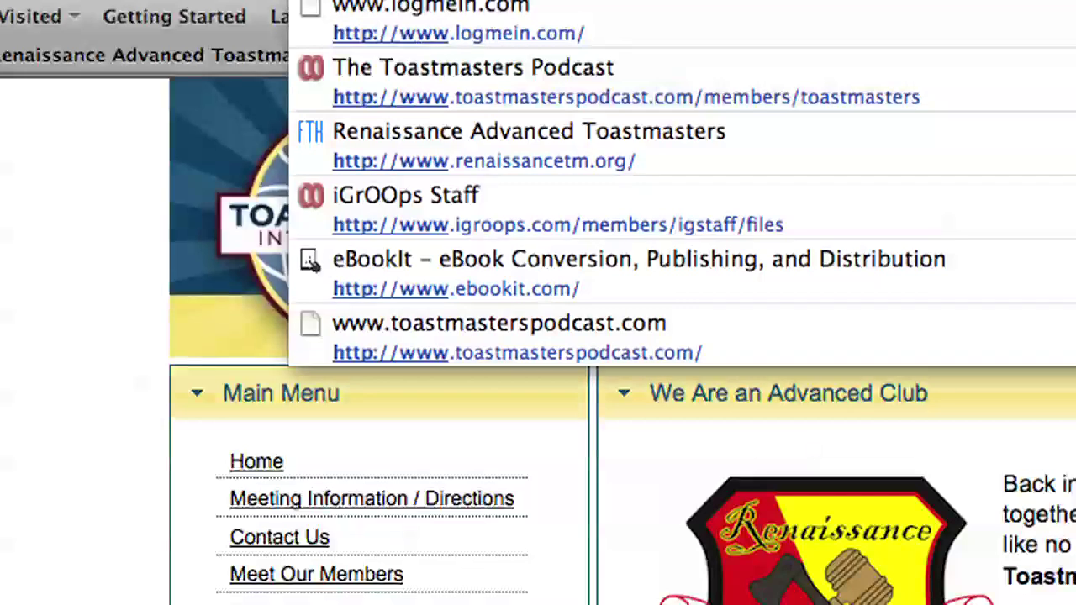
pyautogui.write('re')
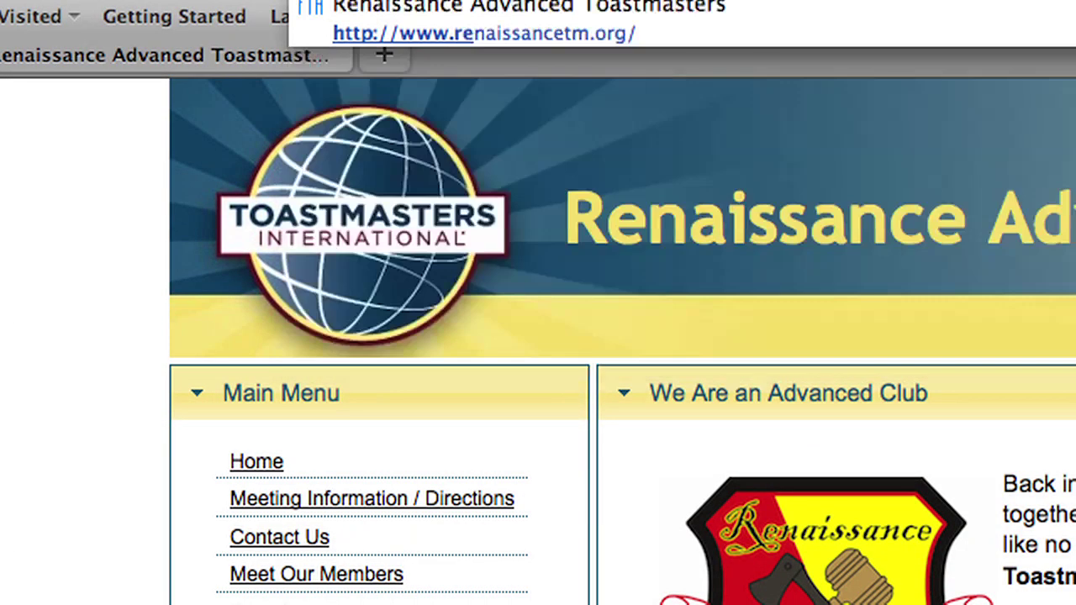
pyautogui.press('Down')
pyautogui.press('Return')
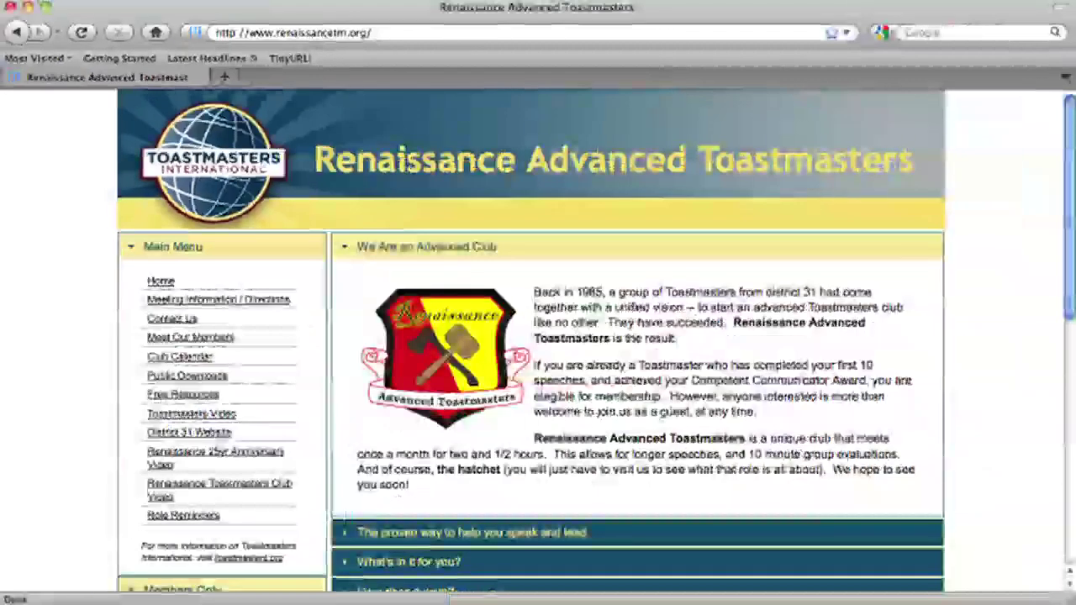
pyautogui.moveTo(396, 31); pyautogui.dragTo(216, 34)
pyautogui.click(389, 31)
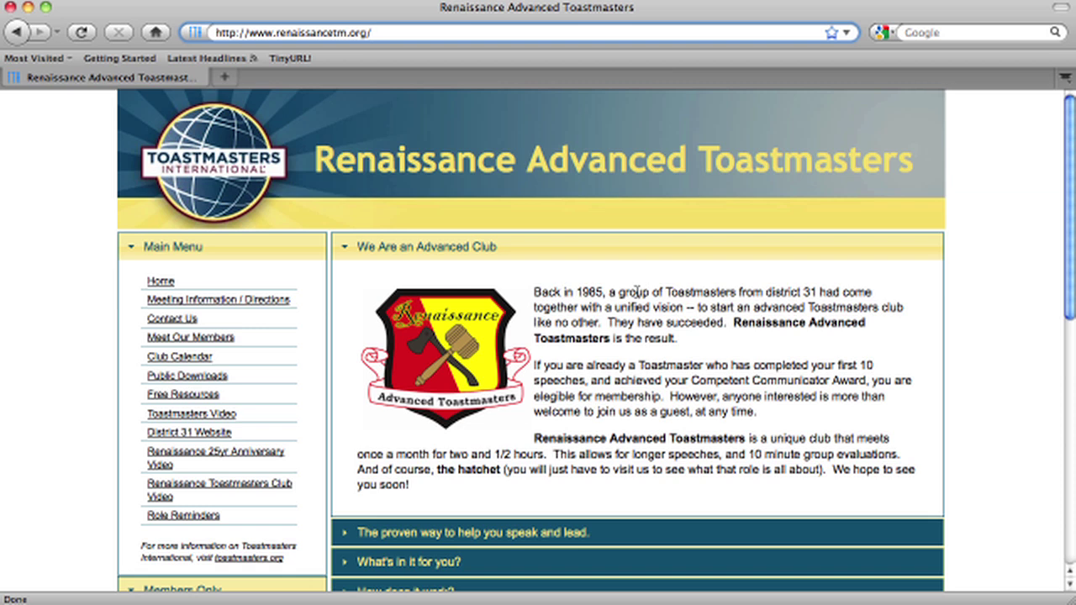
pyautogui.scroll(-3, 636, 292)
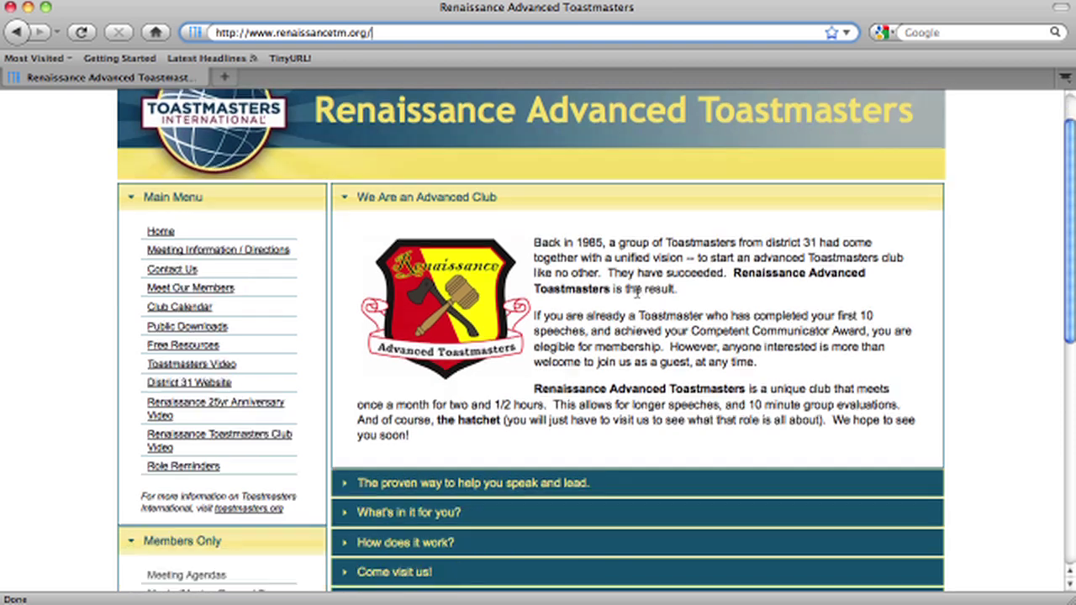
pyautogui.scroll(3, 639, 293)
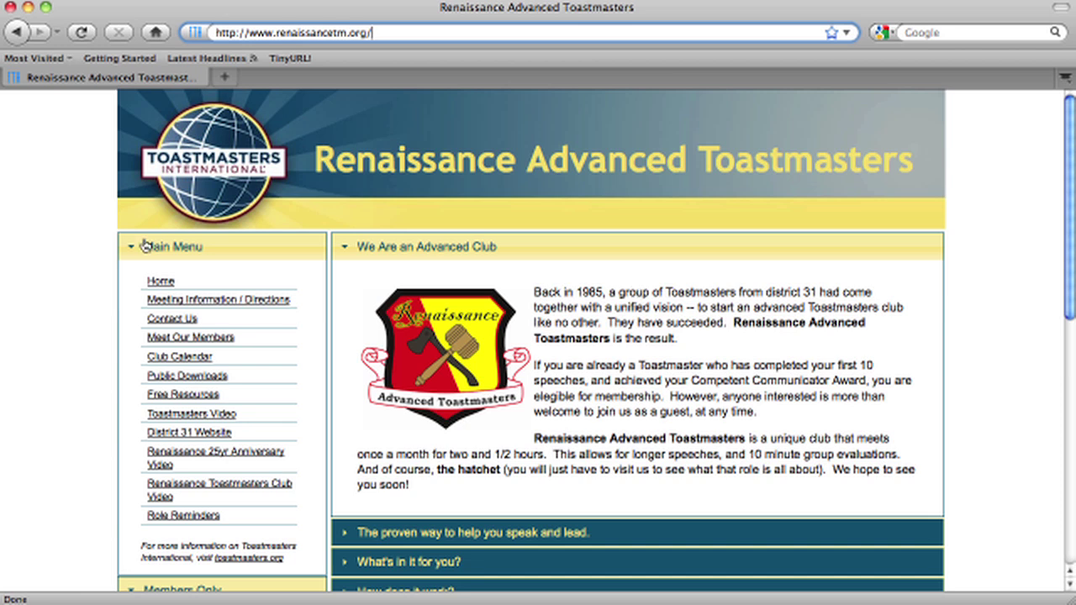
pyautogui.scroll(-1, 191, 287)
pyautogui.scroll(-10, 191, 287)
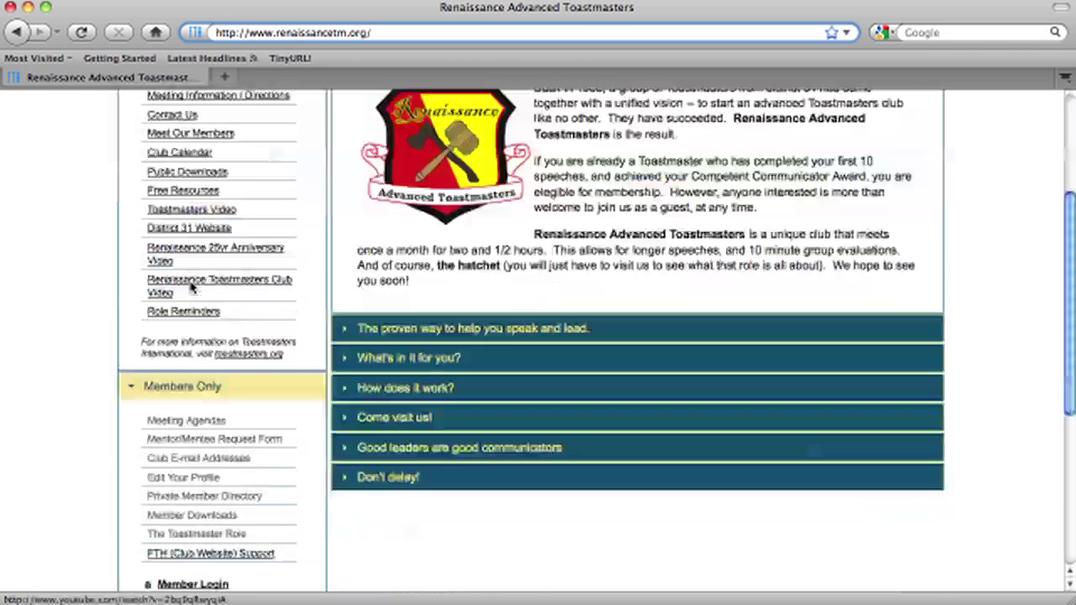
pyautogui.scroll(10, 193, 287)
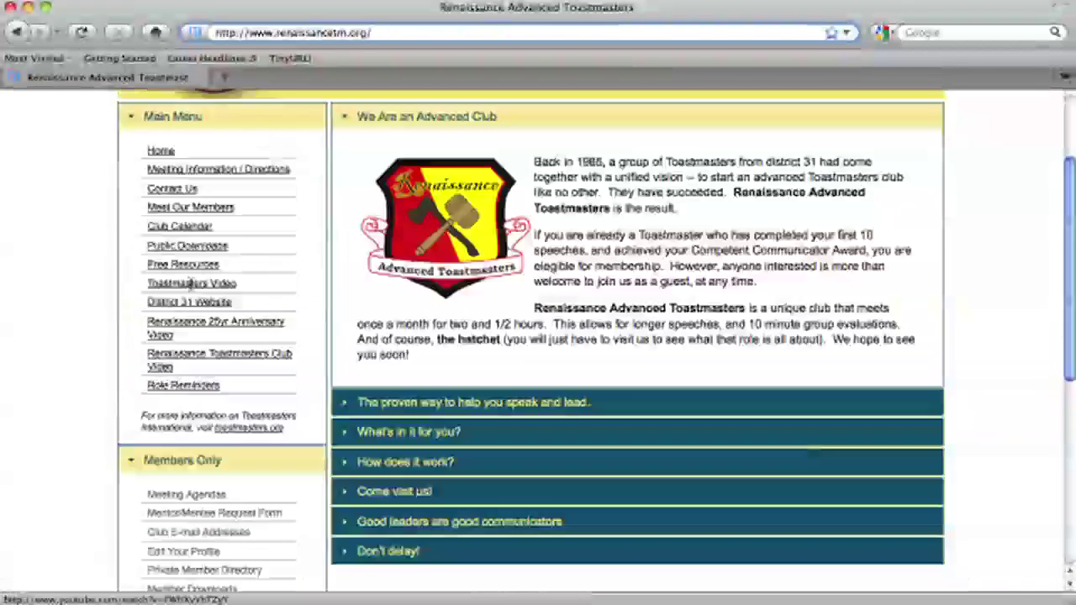
pyautogui.scroll(-4, 191, 260)
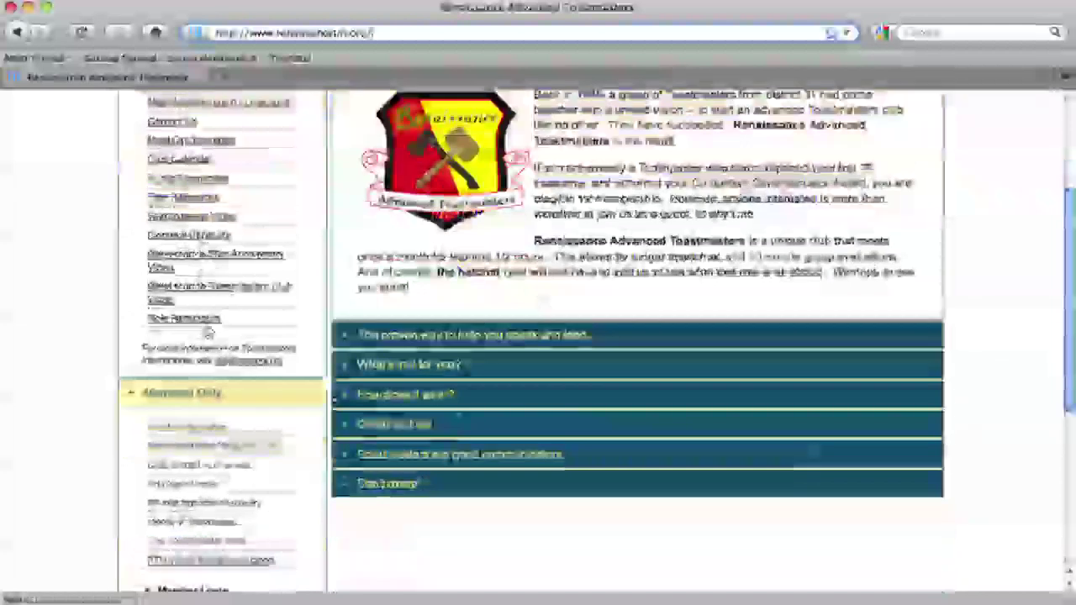
pyautogui.scroll(5, 191, 437)
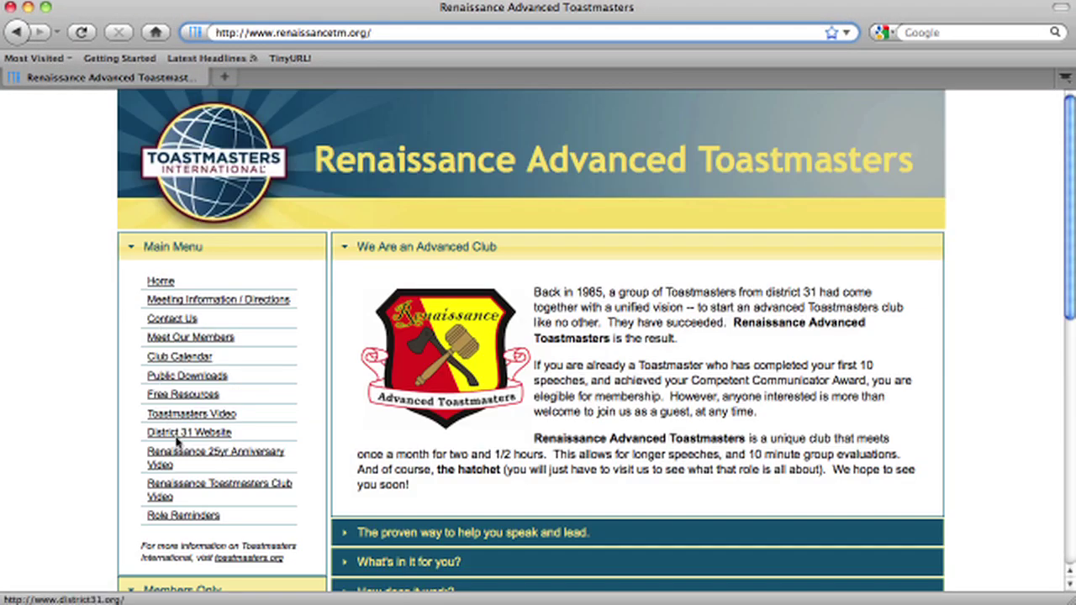
pyautogui.scroll(-5, 186, 415)
pyautogui.scroll(5, 185, 417)
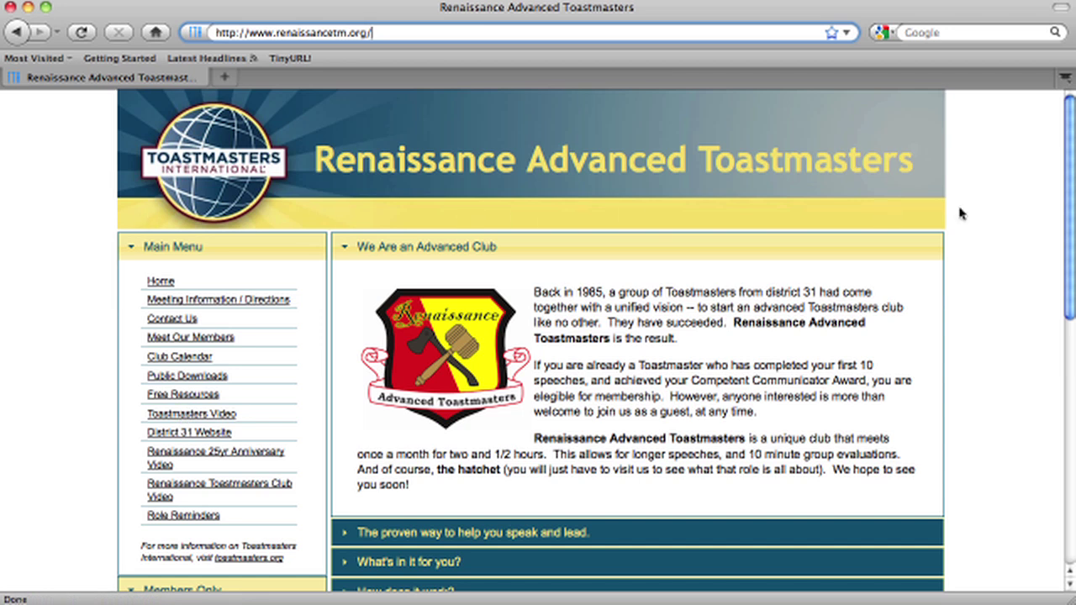
pyautogui.scroll(-10, 622, 252)
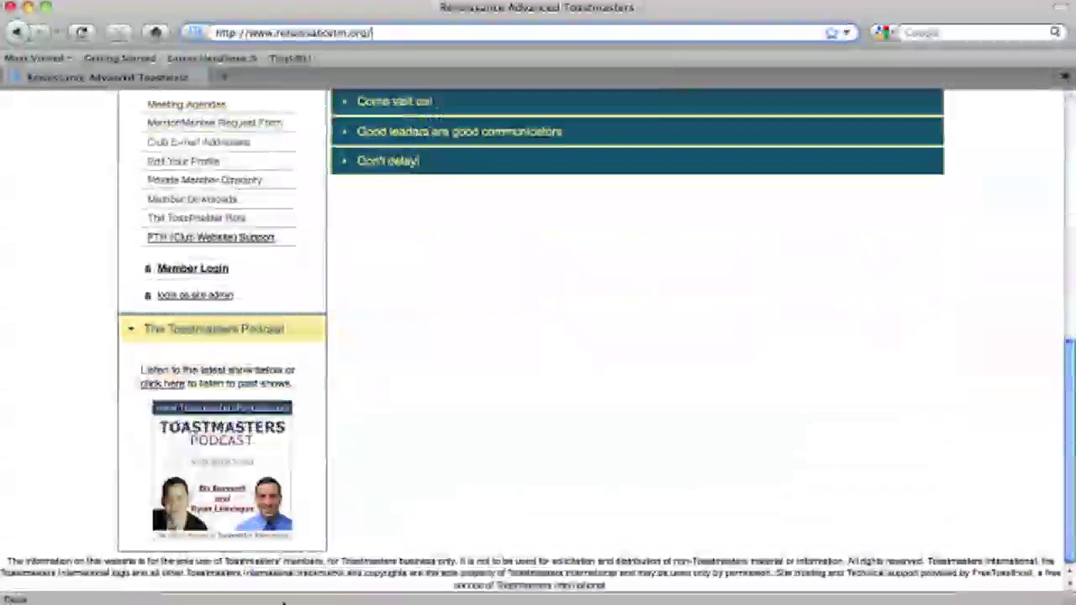
pyautogui.scroll(8, 258, 397)
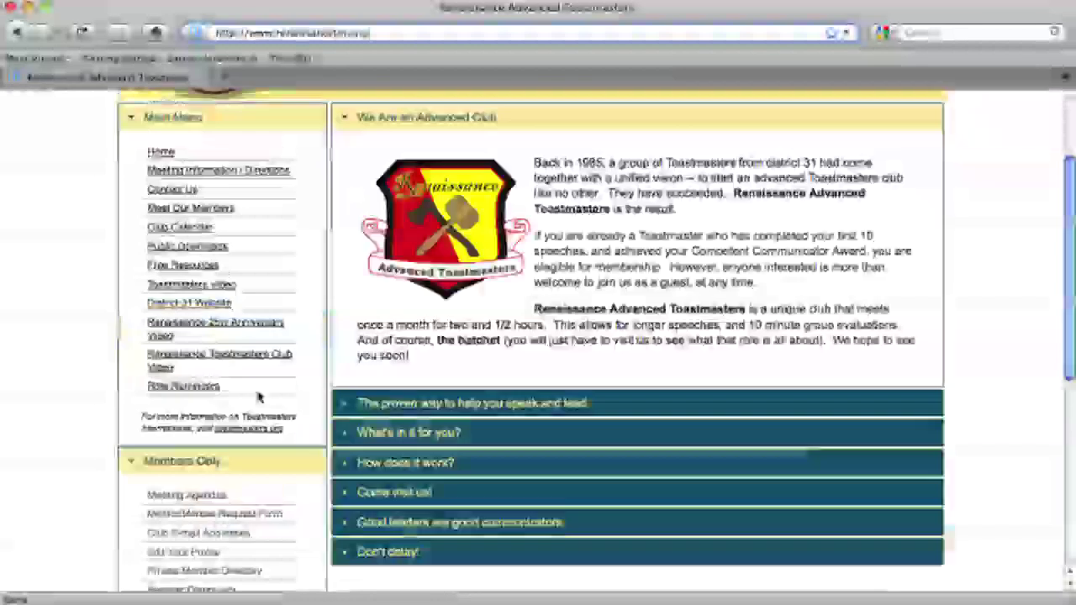
pyautogui.scroll(3, 258, 397)
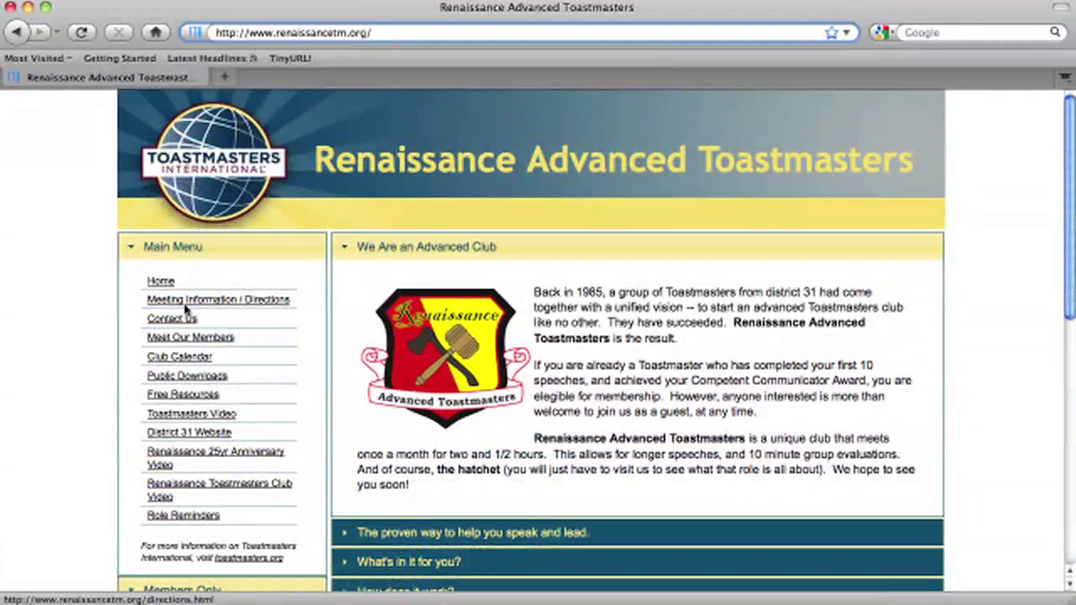
pyautogui.scroll(-3, 187, 313)
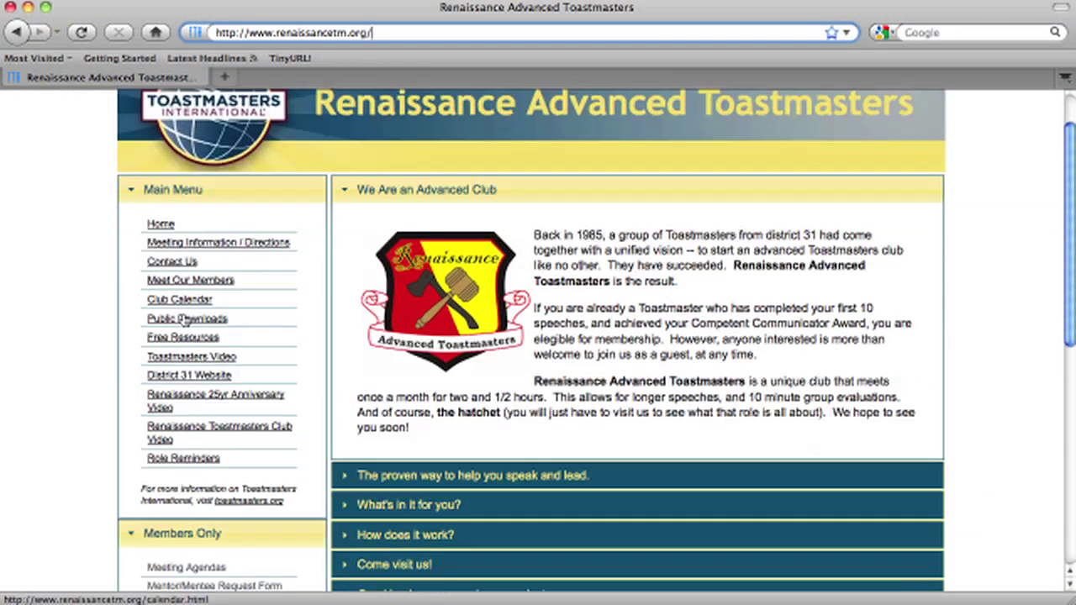
pyautogui.scroll(-10, 185, 318)
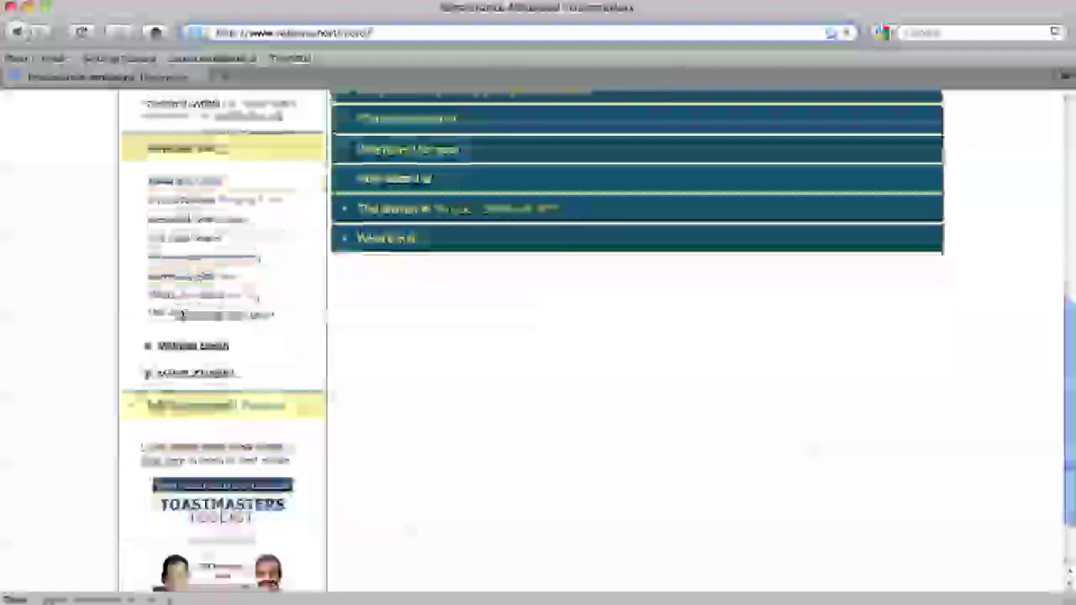
pyautogui.scroll(13, 184, 318)
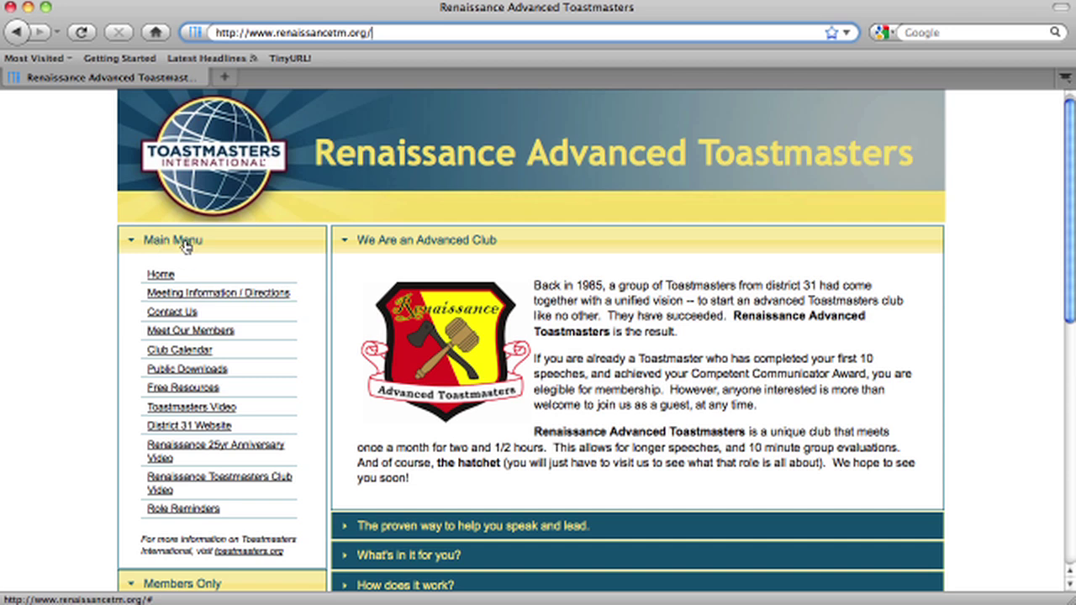
pyautogui.scroll(-5, 179, 252)
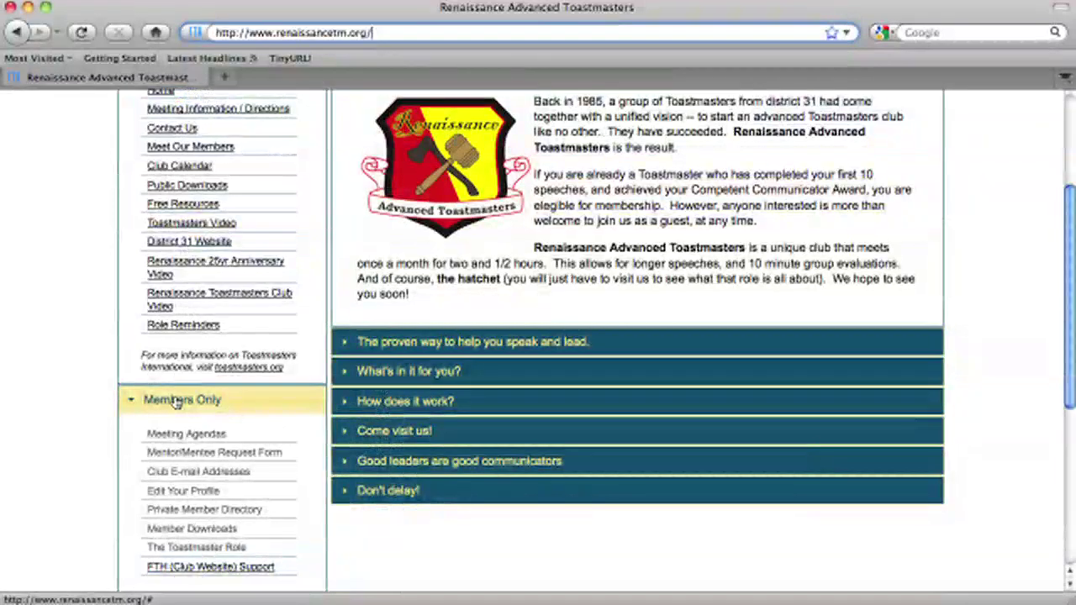
pyautogui.scroll(3, 176, 402)
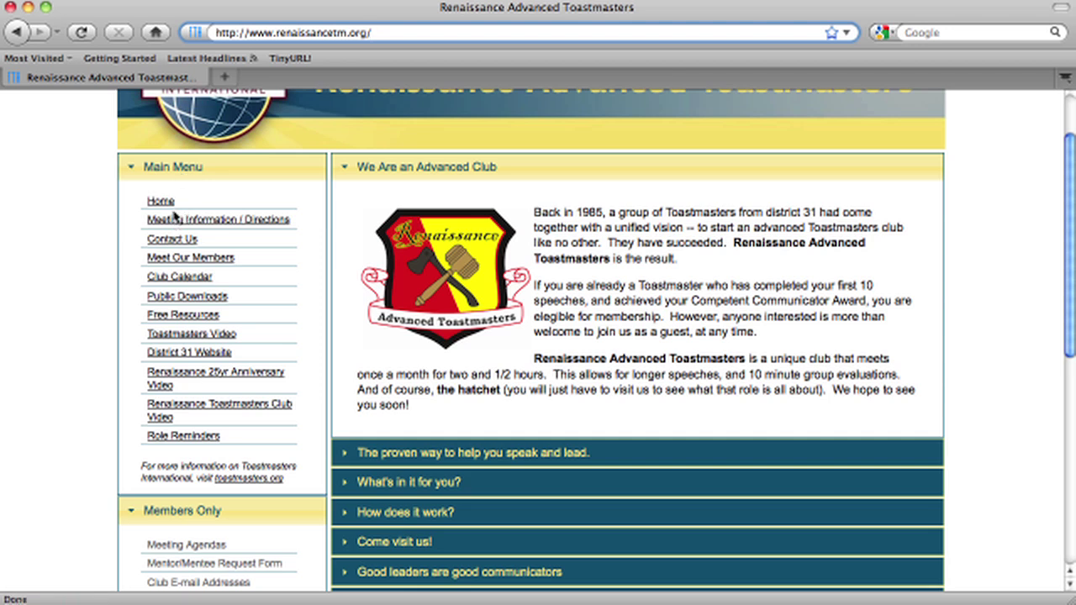
pyautogui.scroll(-3, 173, 216)
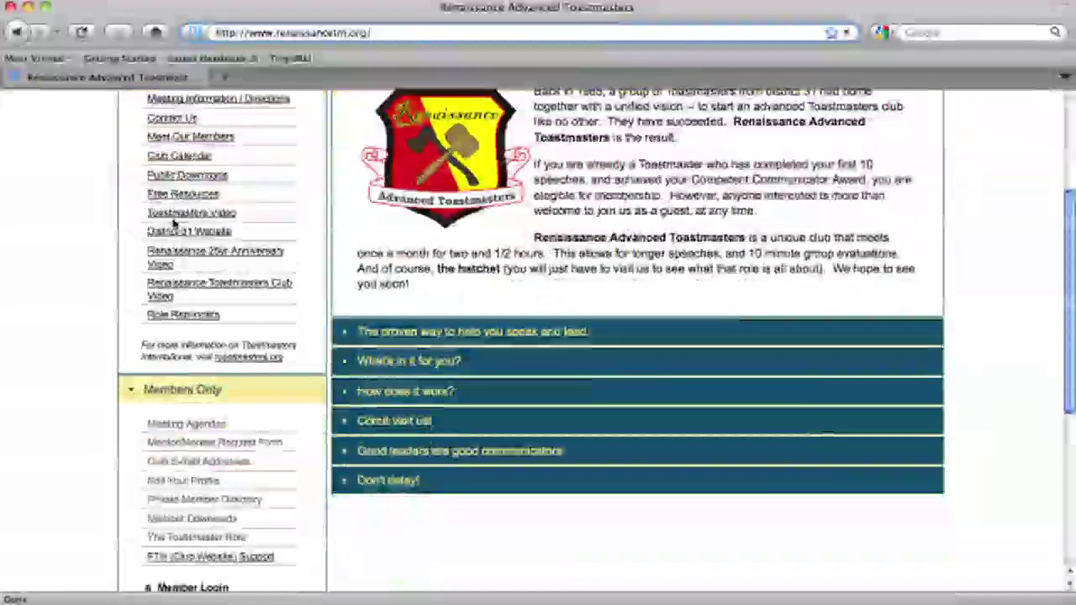
pyautogui.scroll(-3, 173, 223)
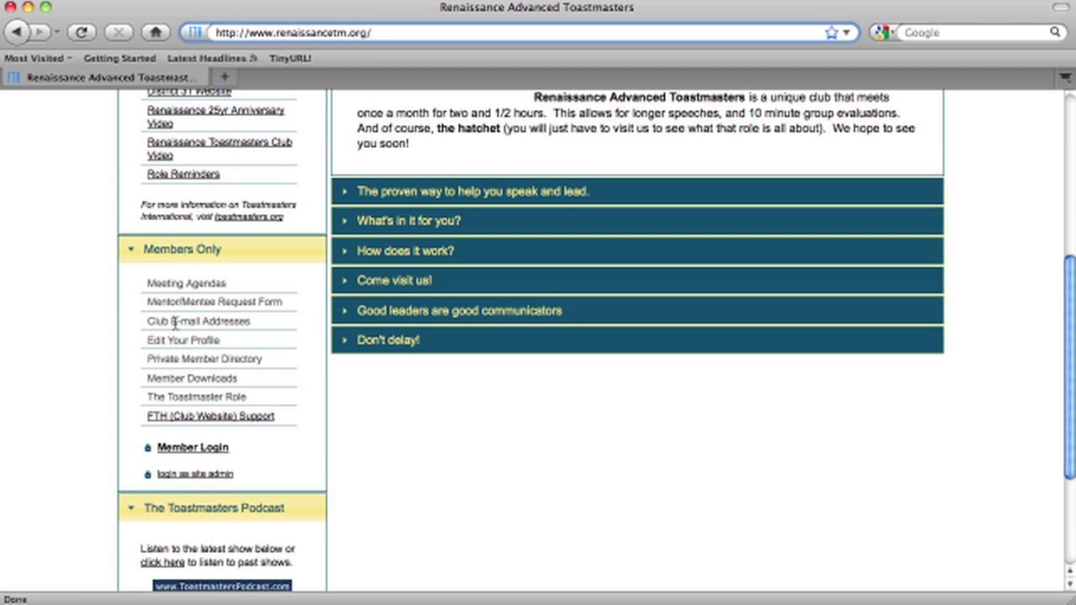
pyautogui.click(202, 322)
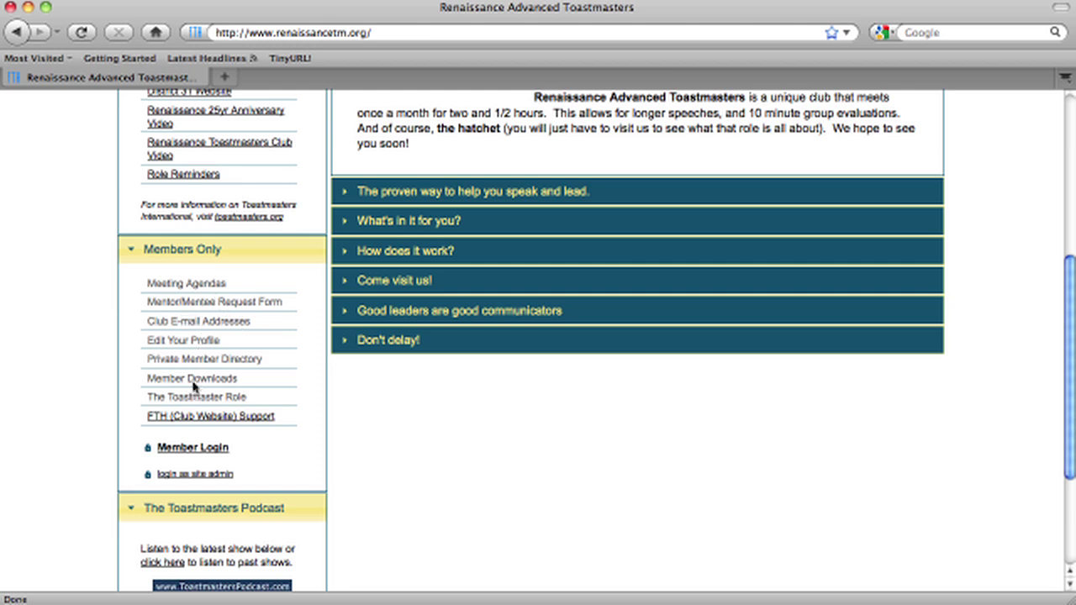
pyautogui.scroll(-1, 201, 336)
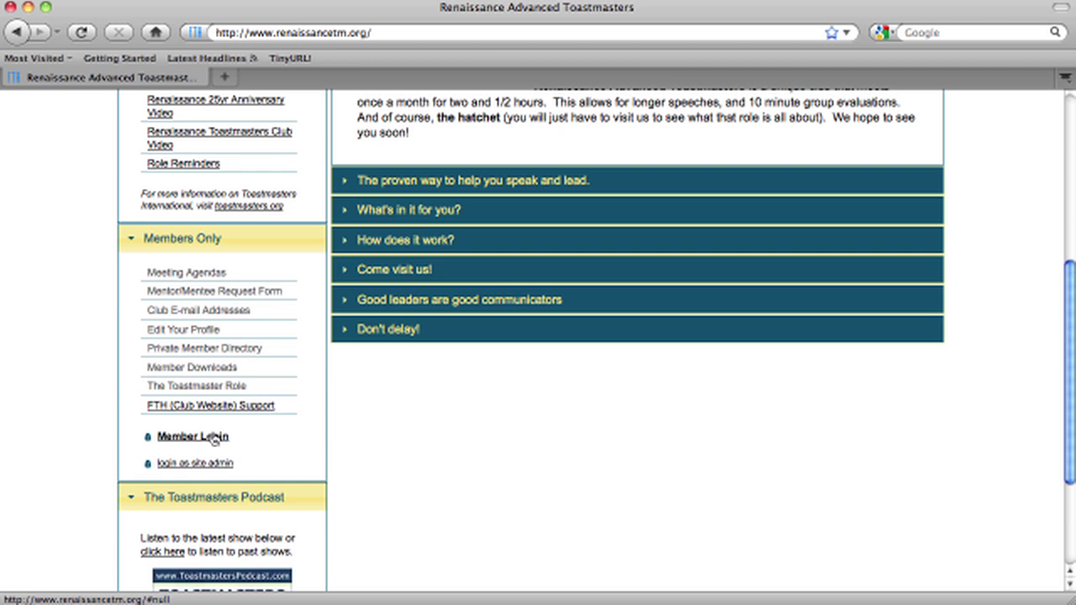
pyautogui.scroll(1, 207, 379)
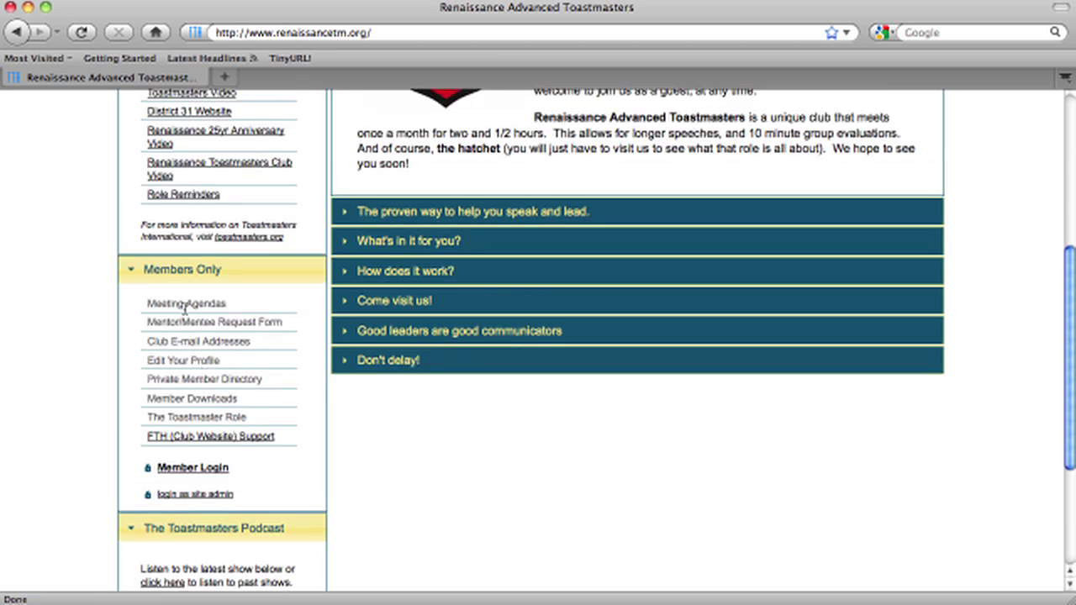
pyautogui.scroll(10, 202, 368)
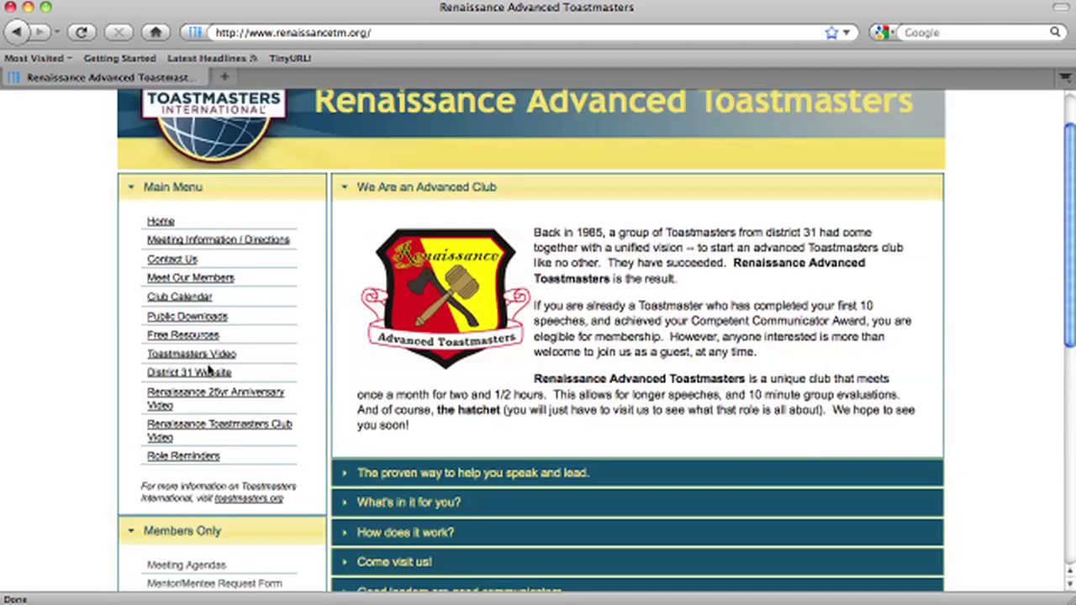
pyautogui.scroll(-12, 210, 370)
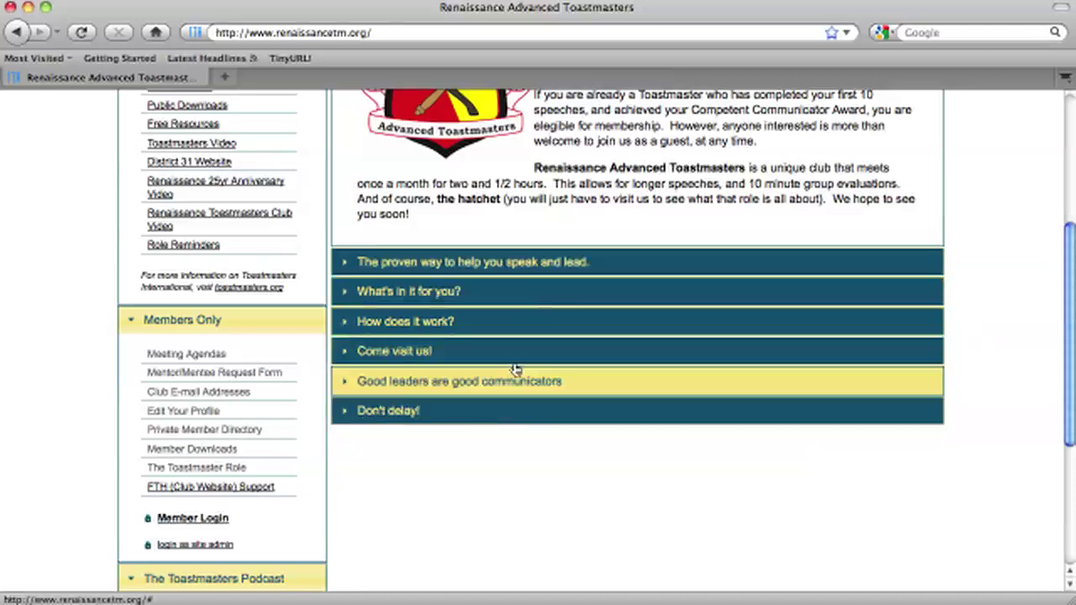
# Expand each homepage section in turn, from 'The proven way…' down to 'Don't delay!'.
pyautogui.click(523, 264)
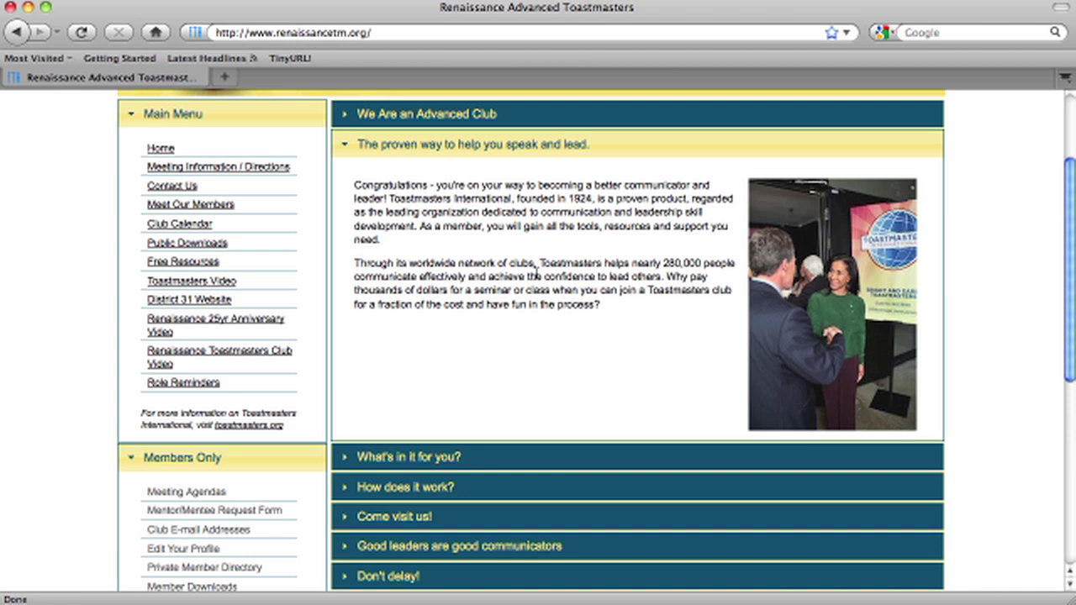
pyautogui.click(460, 457)
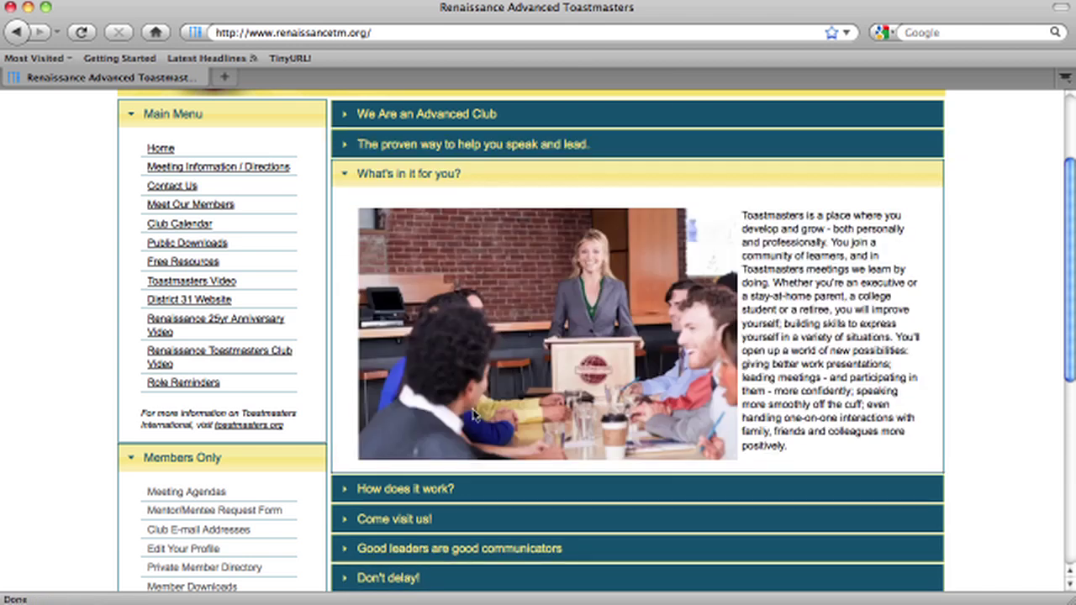
pyautogui.click(464, 489)
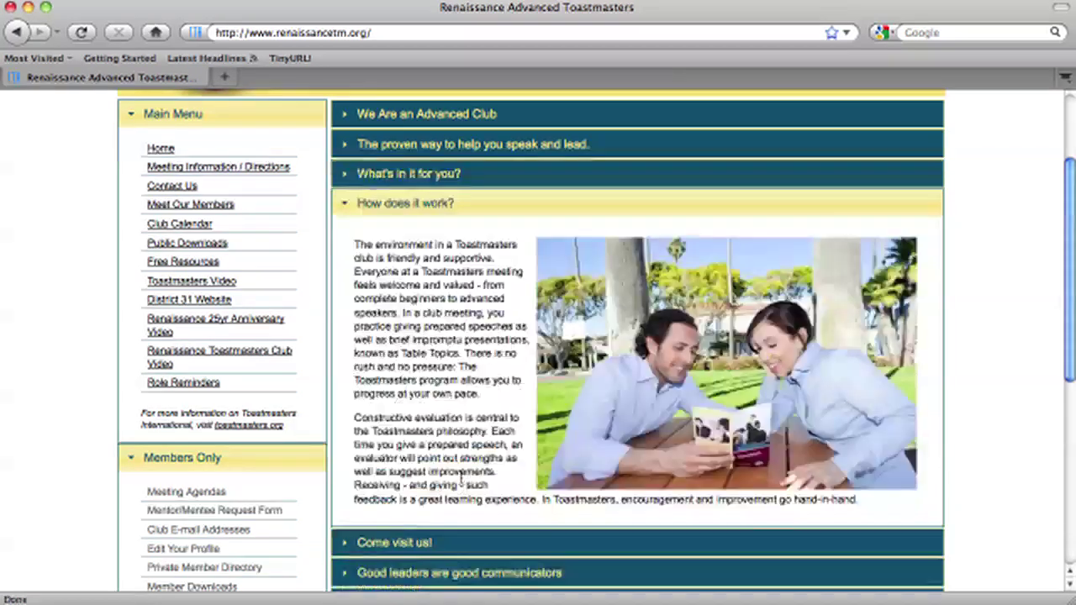
pyautogui.scroll(-1, 458, 501)
pyautogui.click(446, 504)
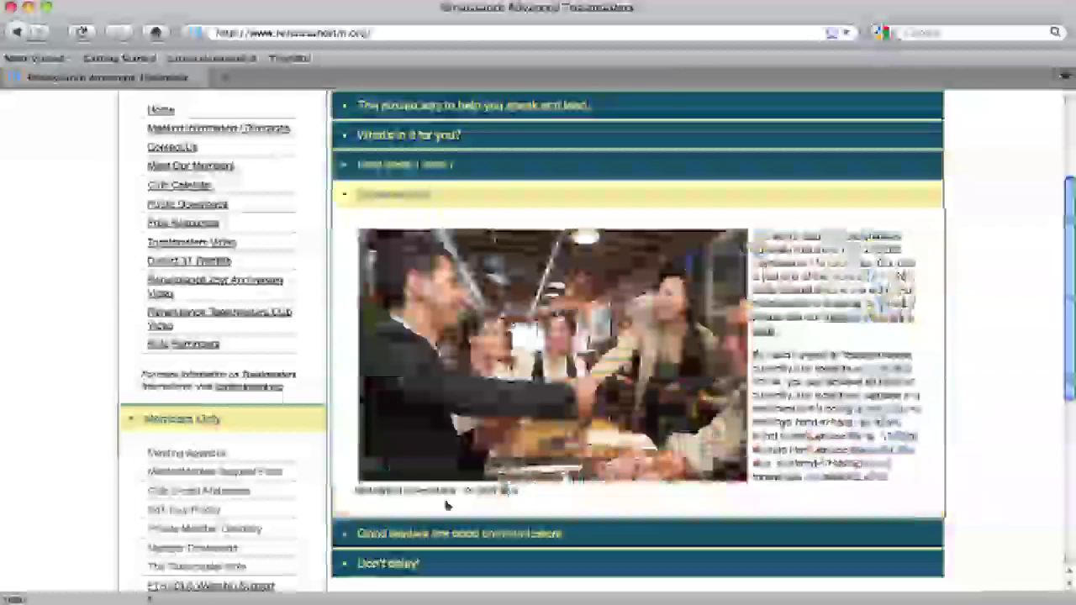
pyautogui.scroll(-2, 452, 492)
pyautogui.click(456, 445)
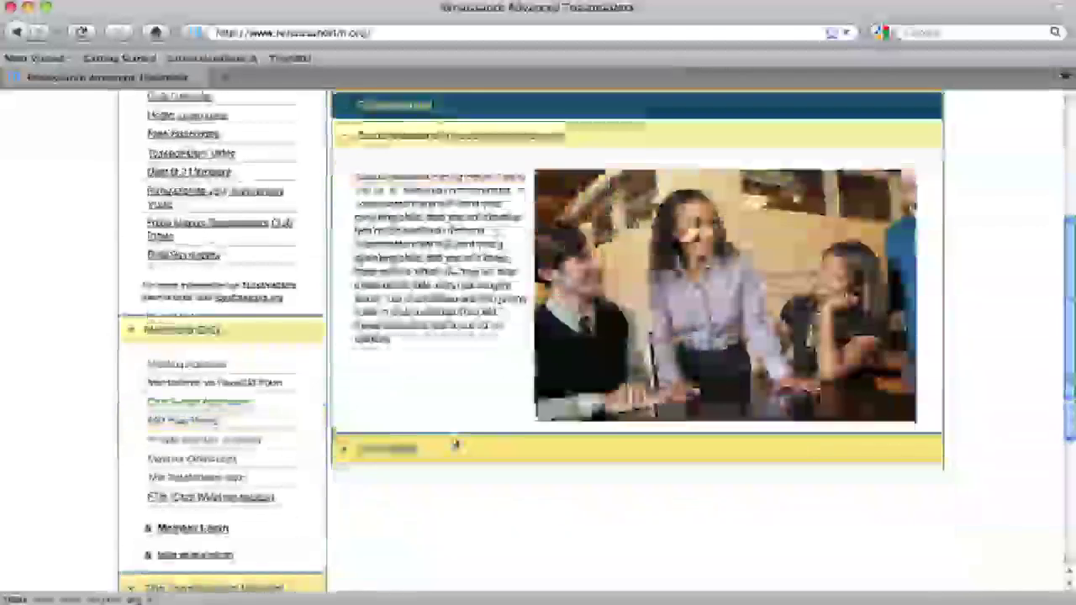
pyautogui.click(446, 447)
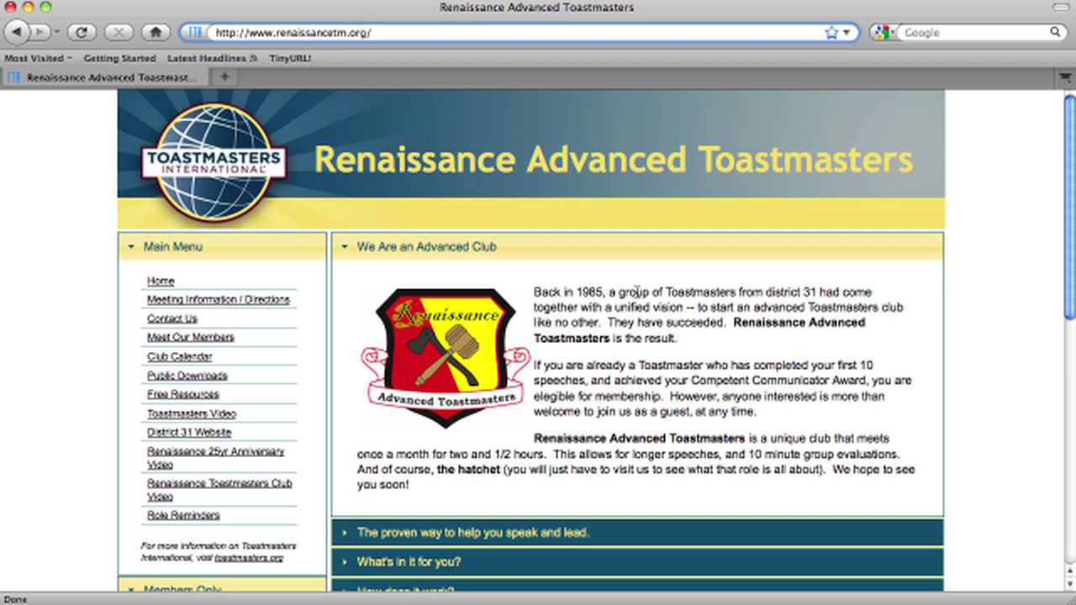
pyautogui.scroll(-3, 637, 292)
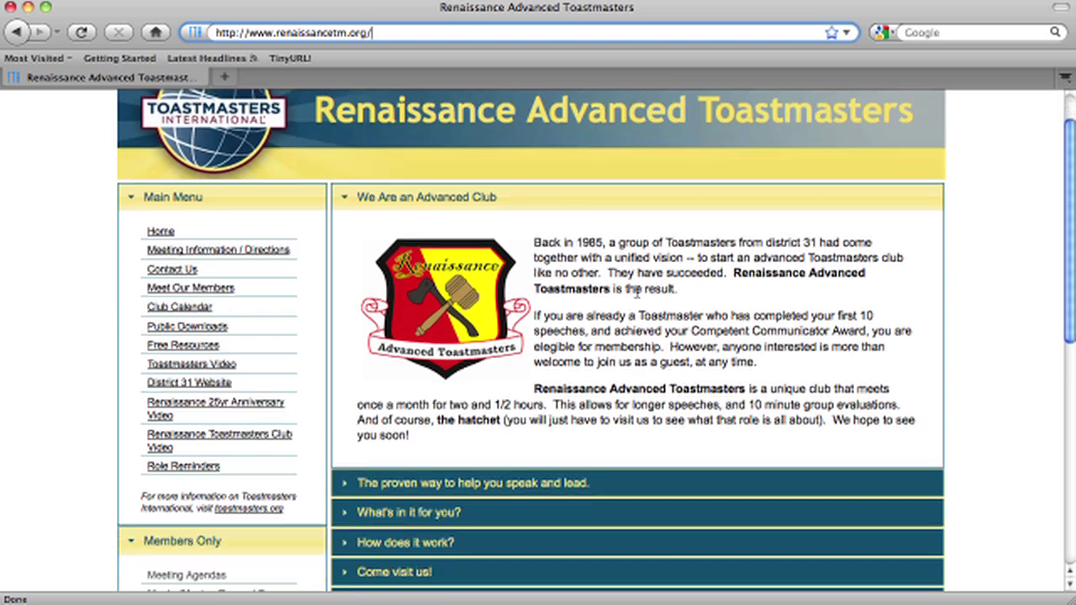
pyautogui.scroll(3, 637, 294)
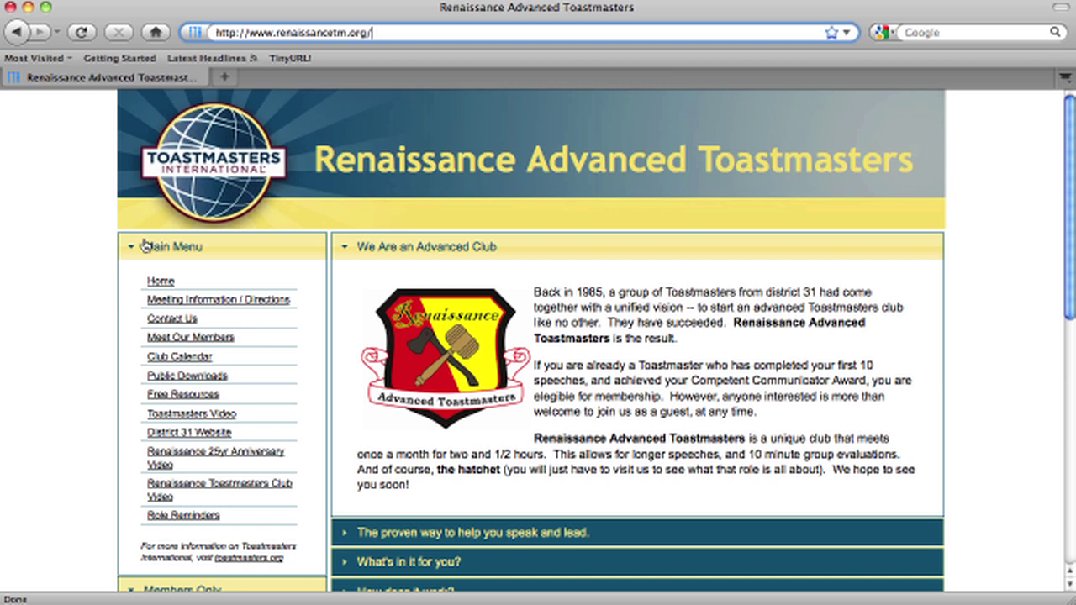
pyautogui.scroll(-1, 191, 286)
pyautogui.scroll(-12, 191, 287)
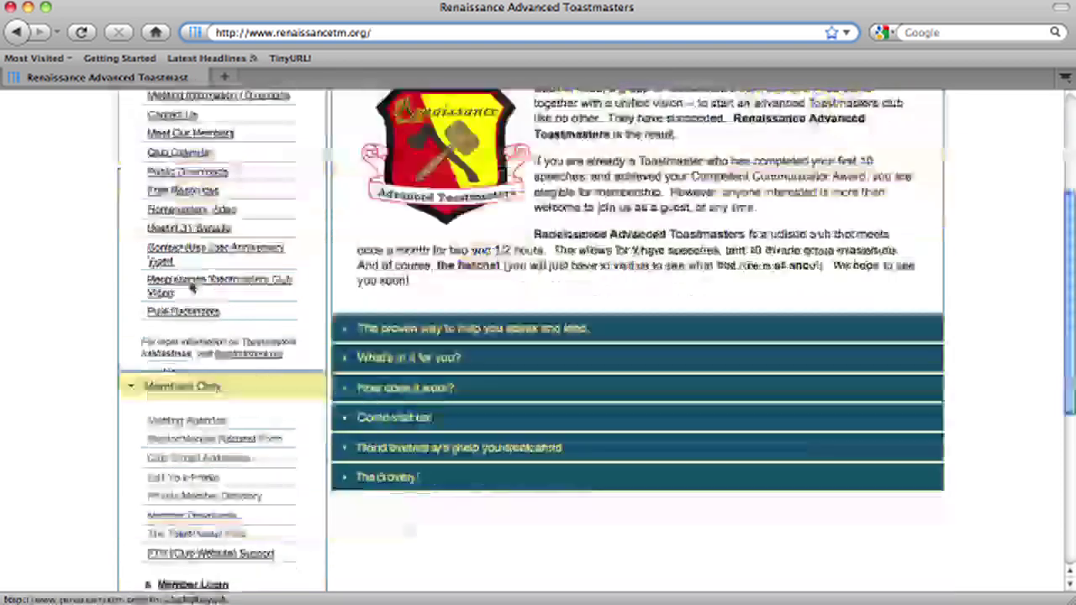
pyautogui.scroll(12, 191, 287)
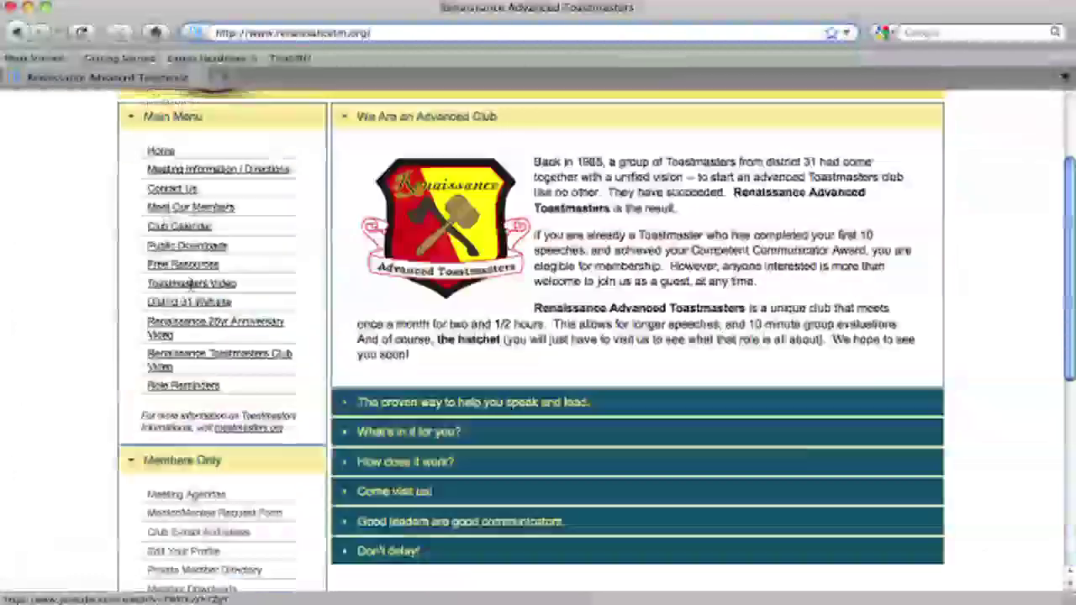
pyautogui.scroll(-4, 191, 261)
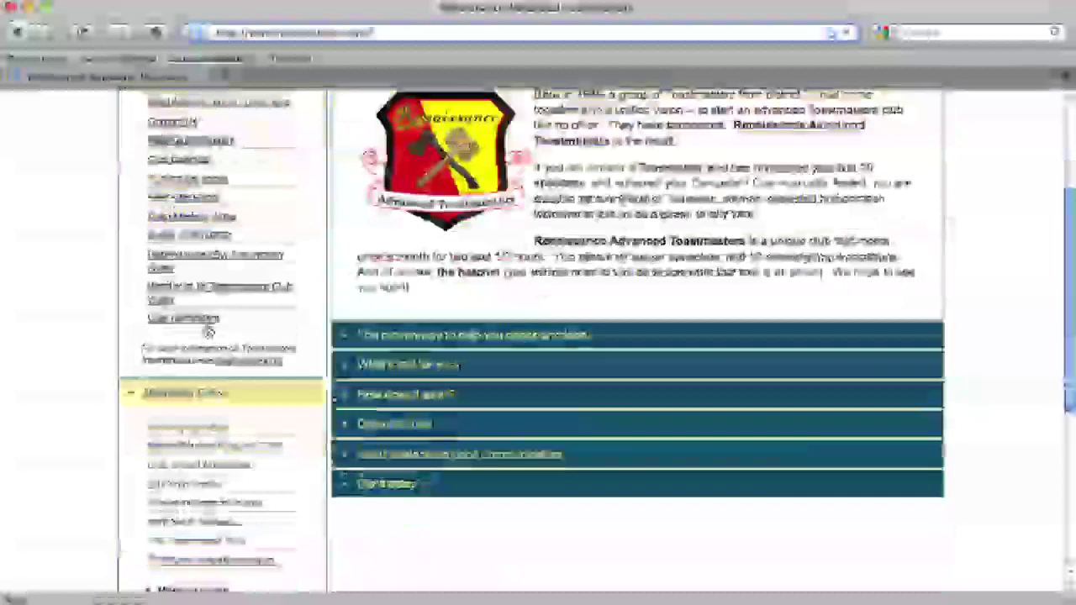
pyautogui.scroll(5, 192, 437)
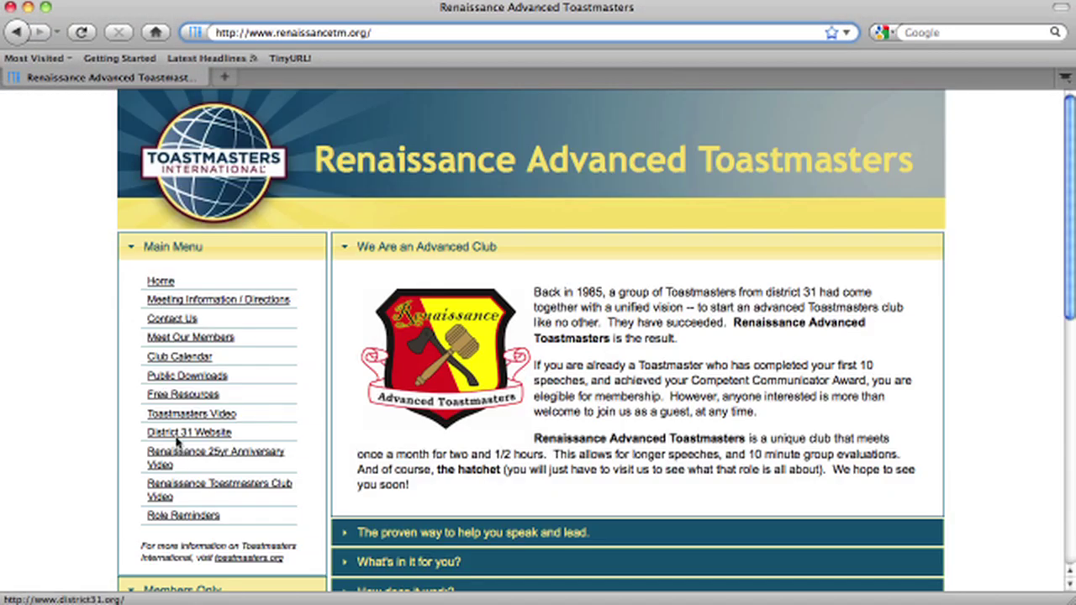
pyautogui.scroll(-5, 179, 416)
pyautogui.scroll(5, 183, 417)
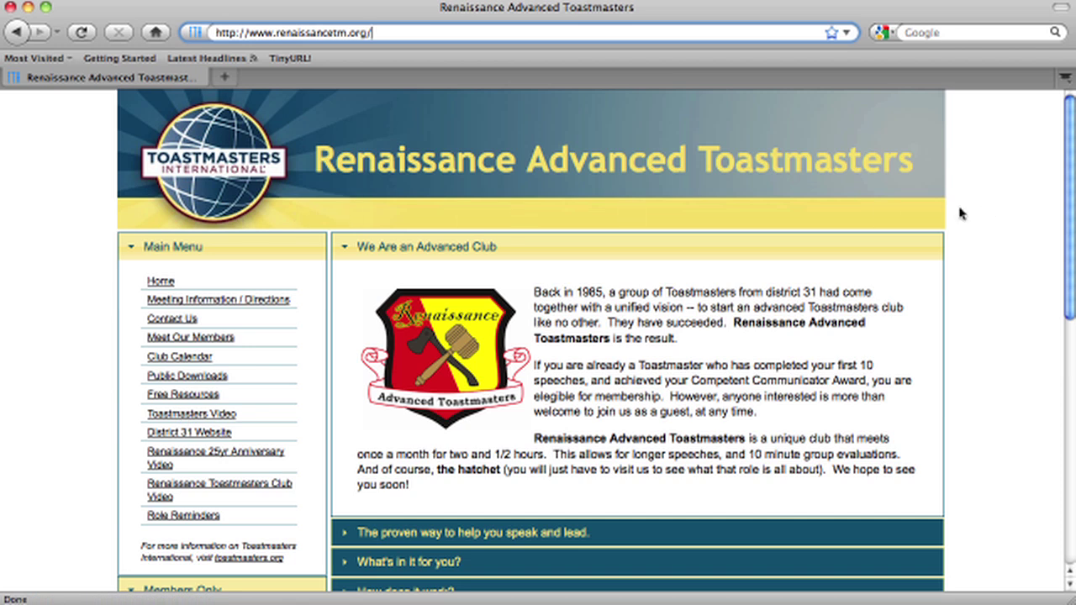
pyautogui.scroll(-15, 623, 253)
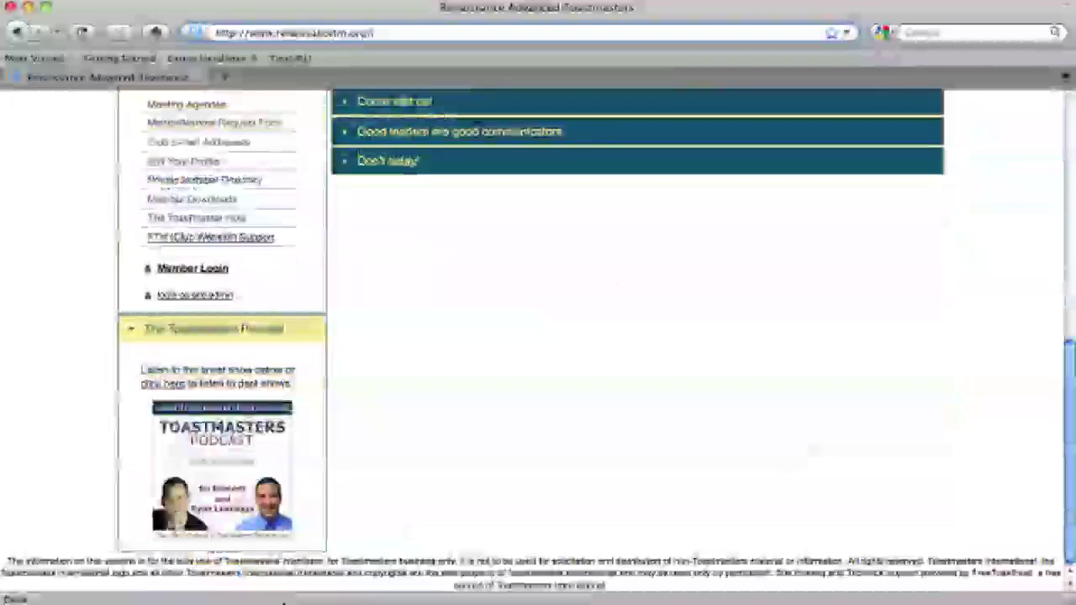
pyautogui.scroll(5, 259, 397)
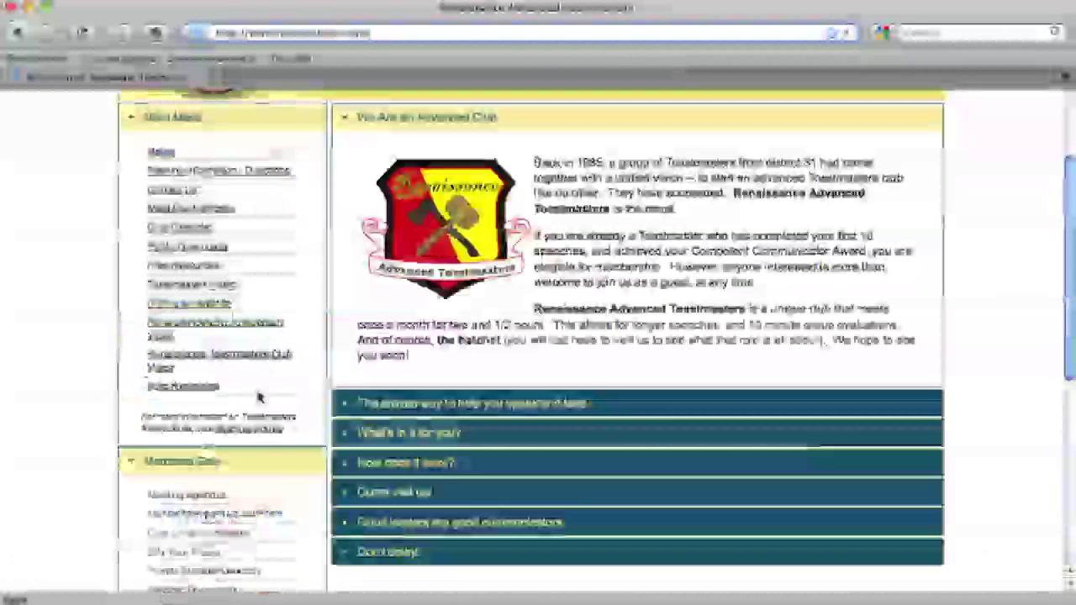
pyautogui.scroll(3, 259, 397)
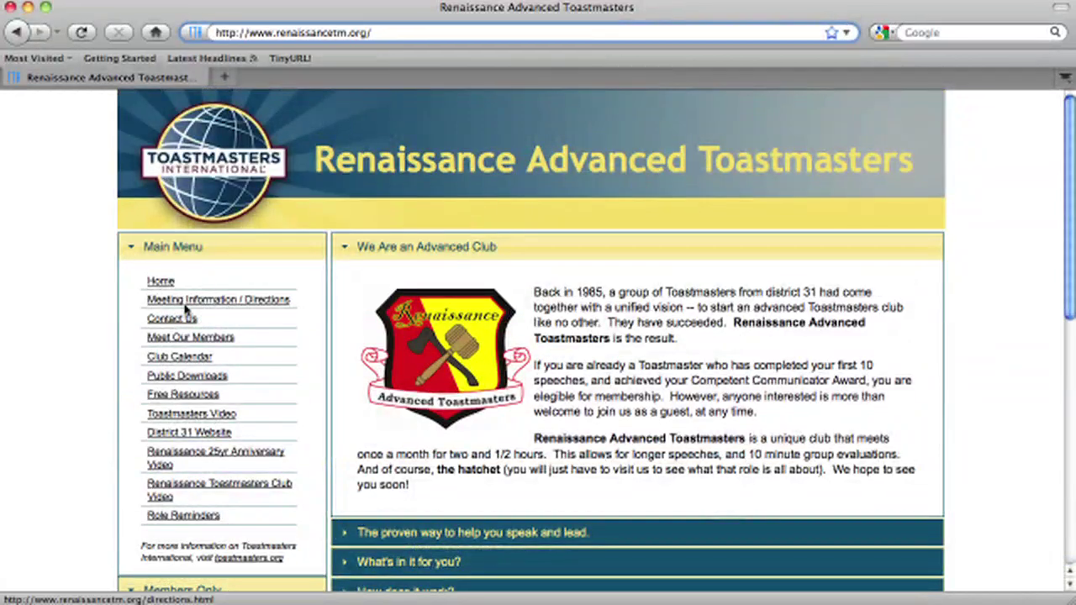
pyautogui.scroll(-3, 185, 315)
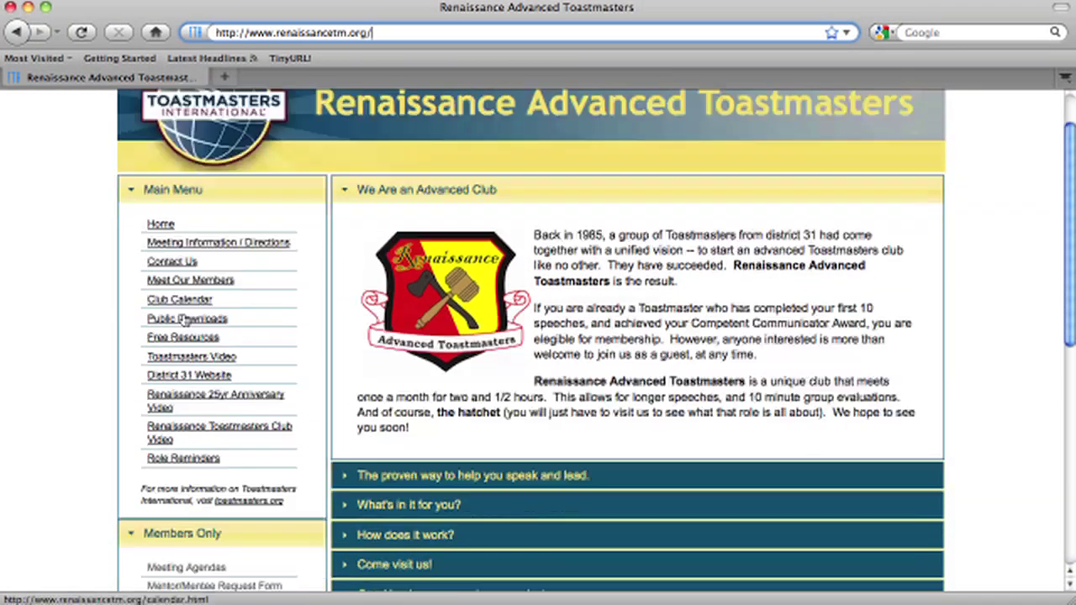
pyautogui.scroll(-10, 186, 315)
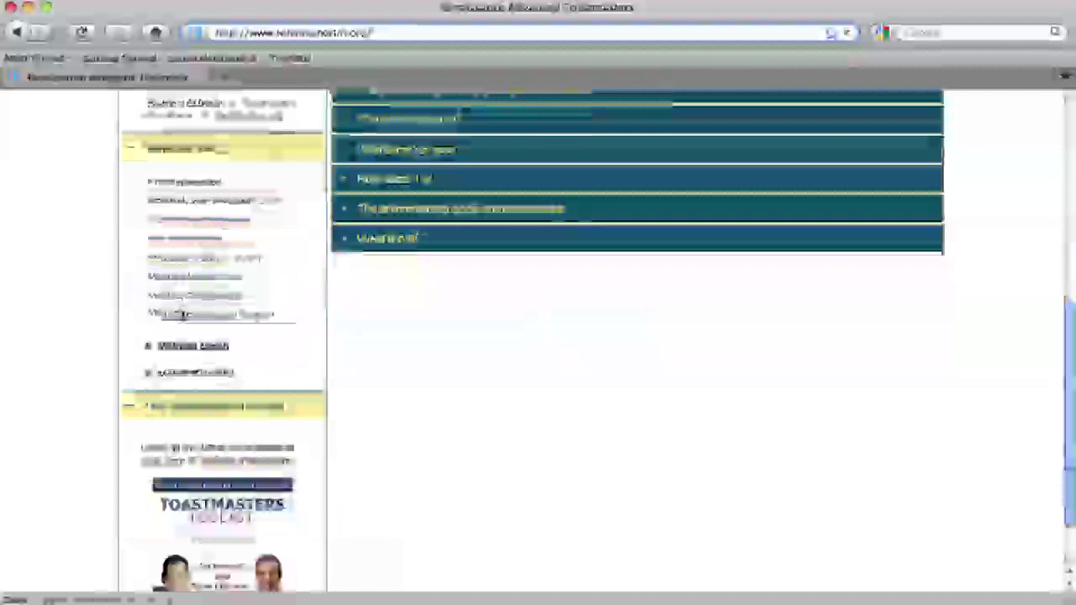
pyautogui.scroll(13, 184, 318)
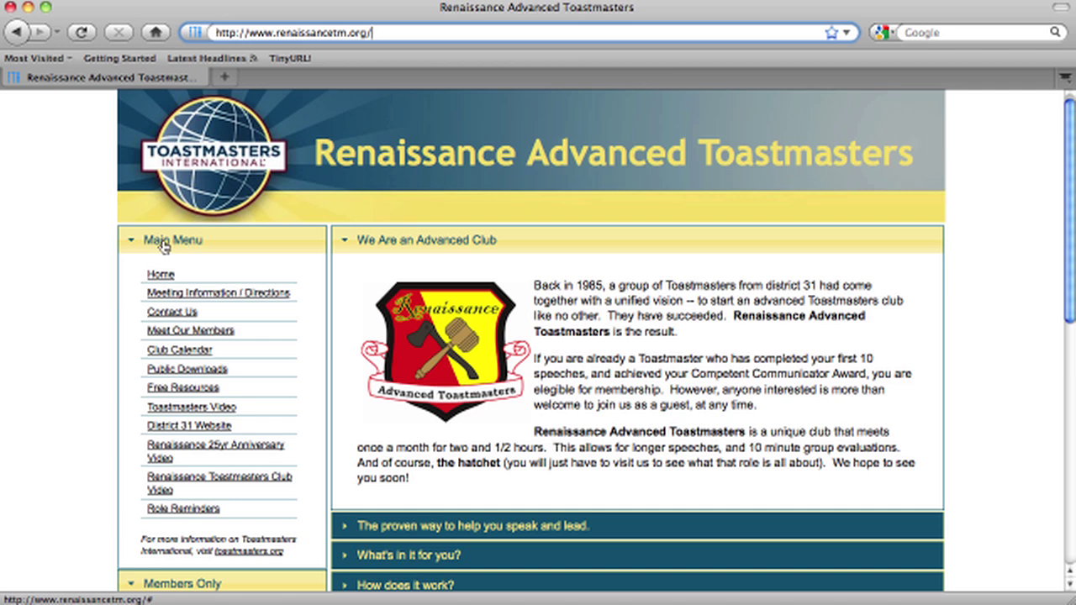
pyautogui.scroll(-4, 183, 249)
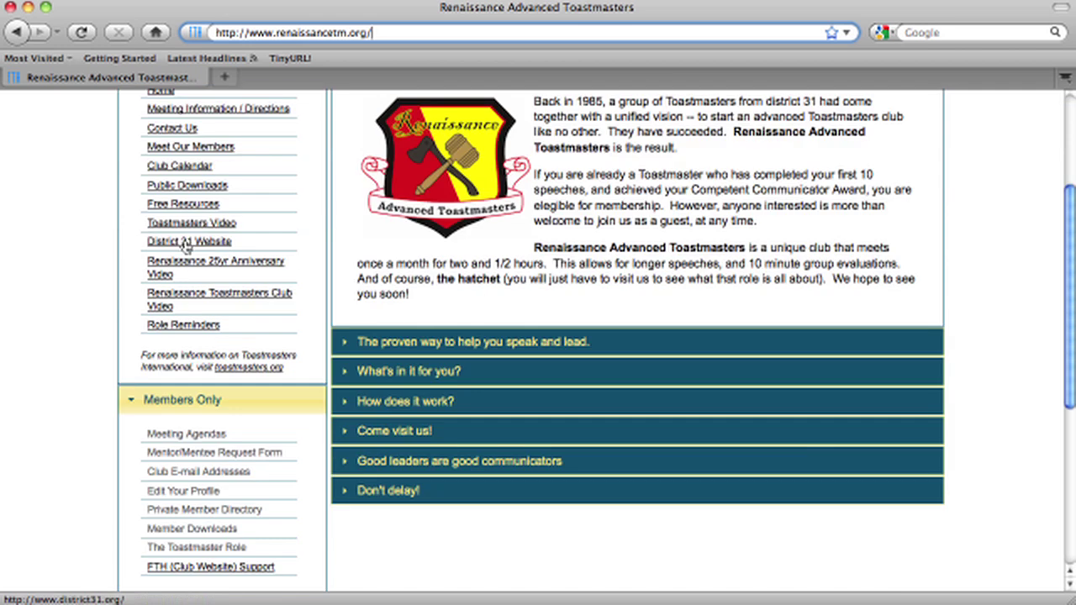
pyautogui.click(177, 400)
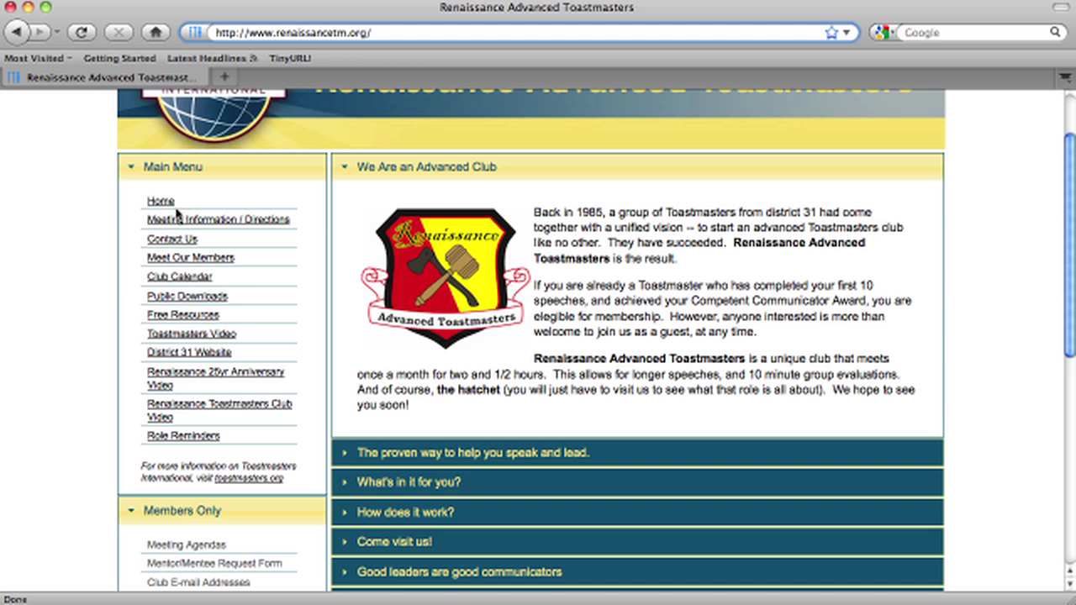
pyautogui.scroll(-5, 174, 219)
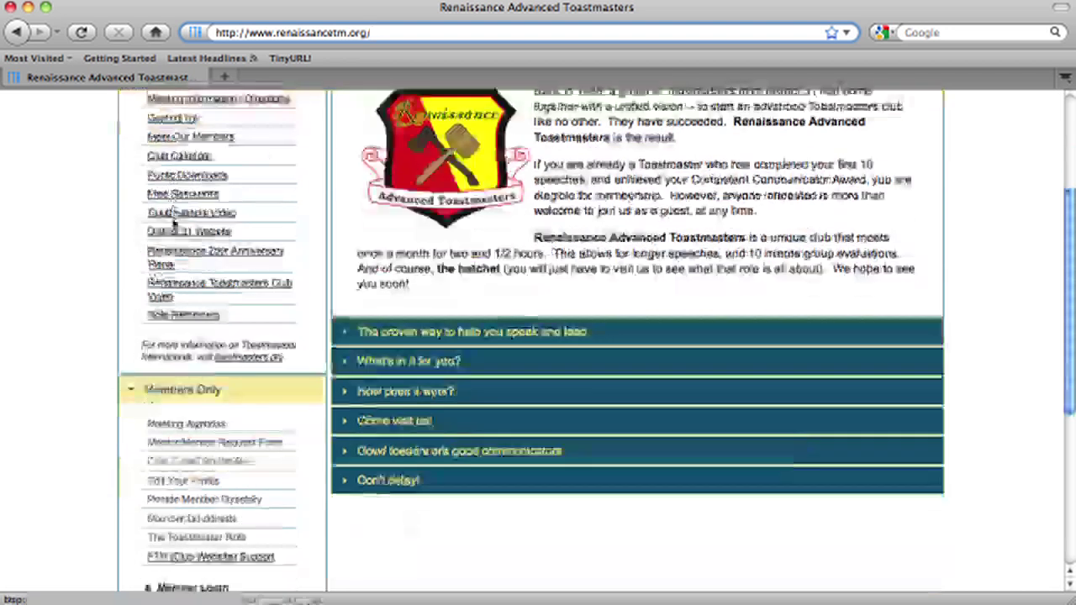
pyautogui.scroll(-3, 174, 223)
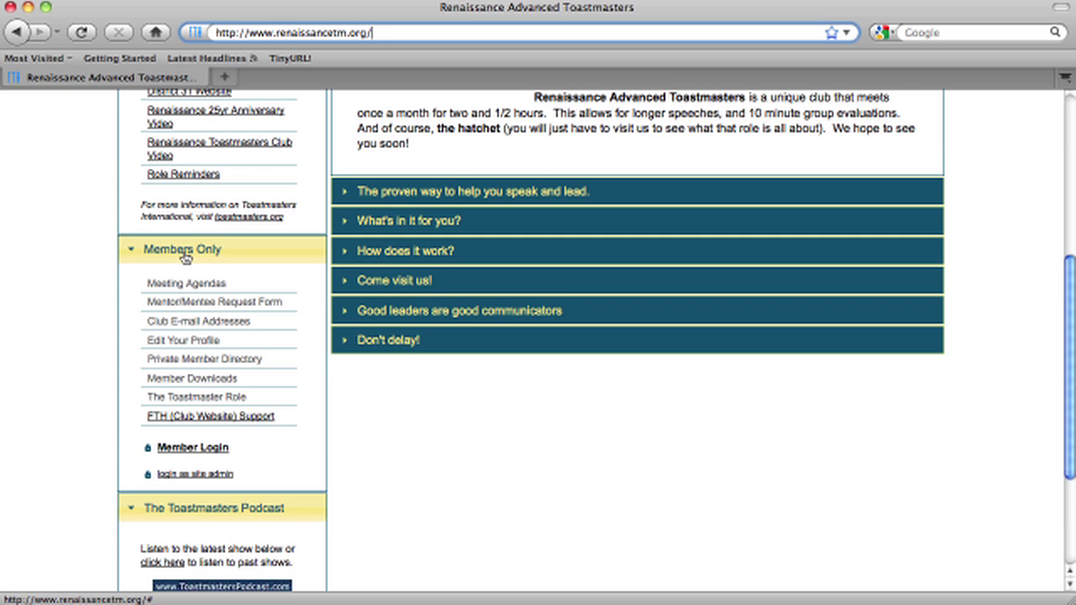
pyautogui.click(175, 323)
pyautogui.click(222, 325)
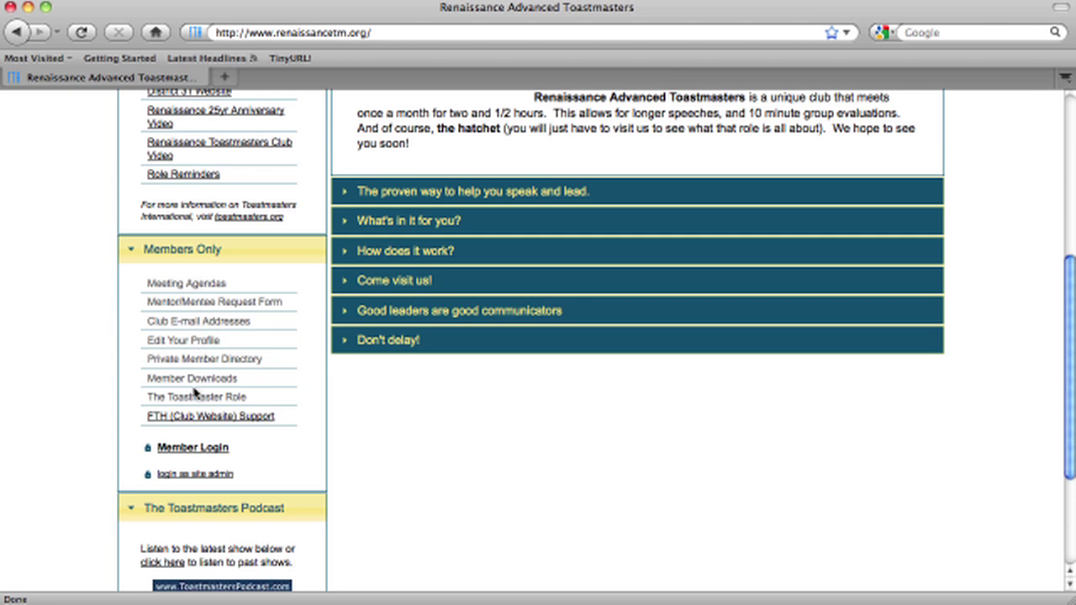
pyautogui.scroll(-1, 195, 334)
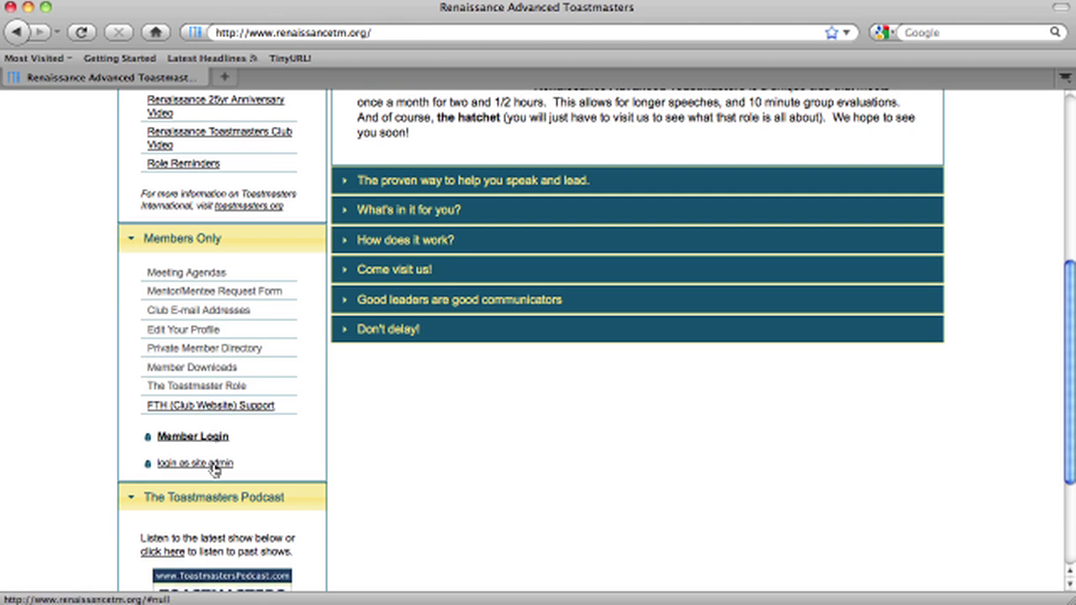
pyautogui.scroll(3, 206, 377)
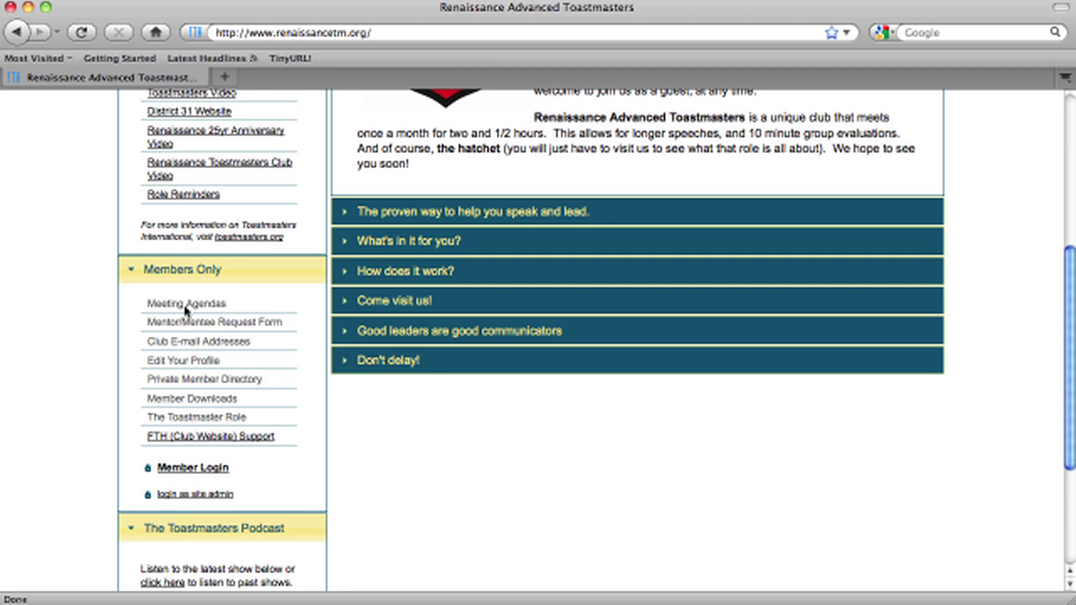
pyautogui.scroll(10, 209, 368)
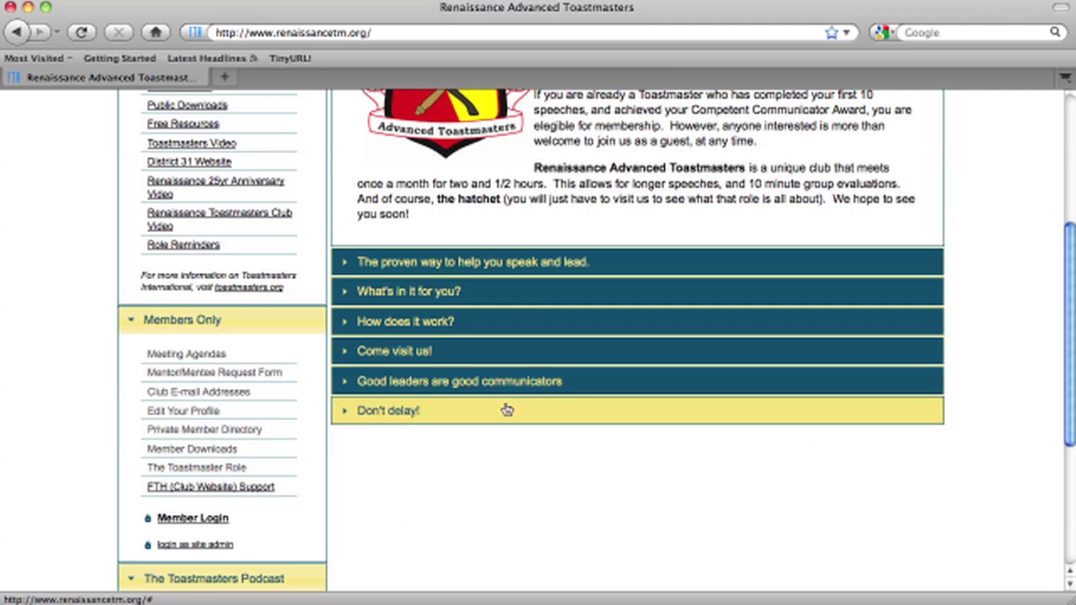
# Expand the six homepage sections in turn through 'Don't delay!', then return to the top.
pyautogui.click(523, 263)
pyautogui.scroll(3, 529, 264)
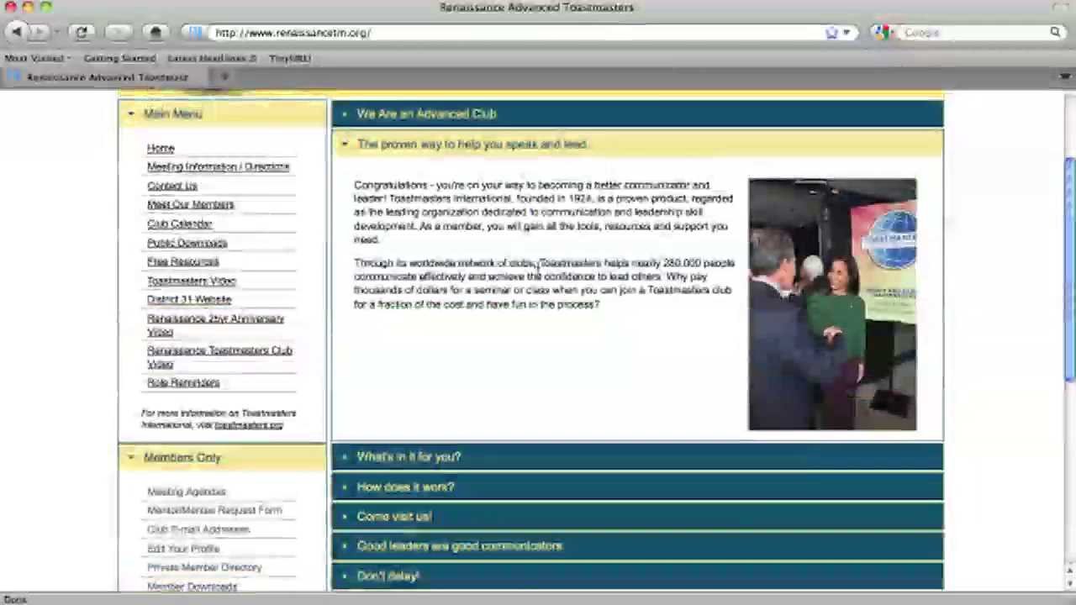
pyautogui.click(459, 457)
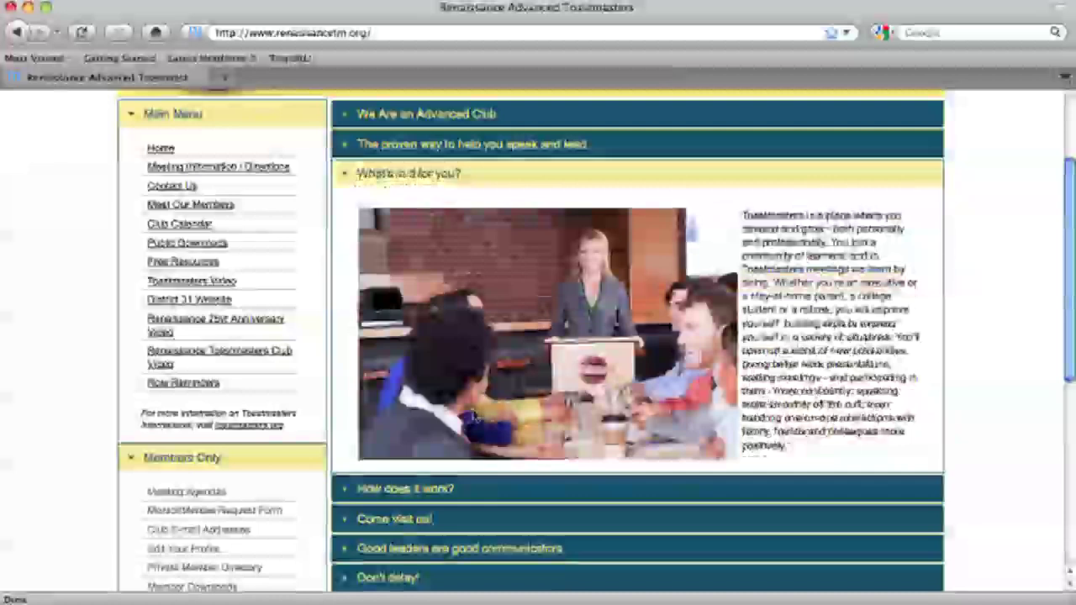
pyautogui.click(464, 489)
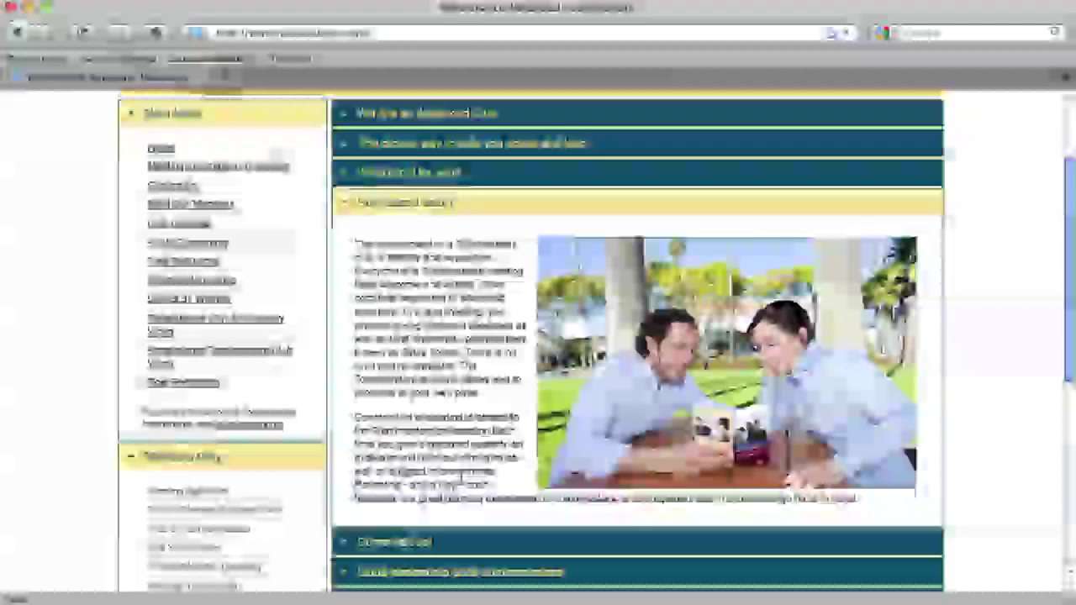
pyautogui.scroll(-1, 461, 481)
pyautogui.click(447, 510)
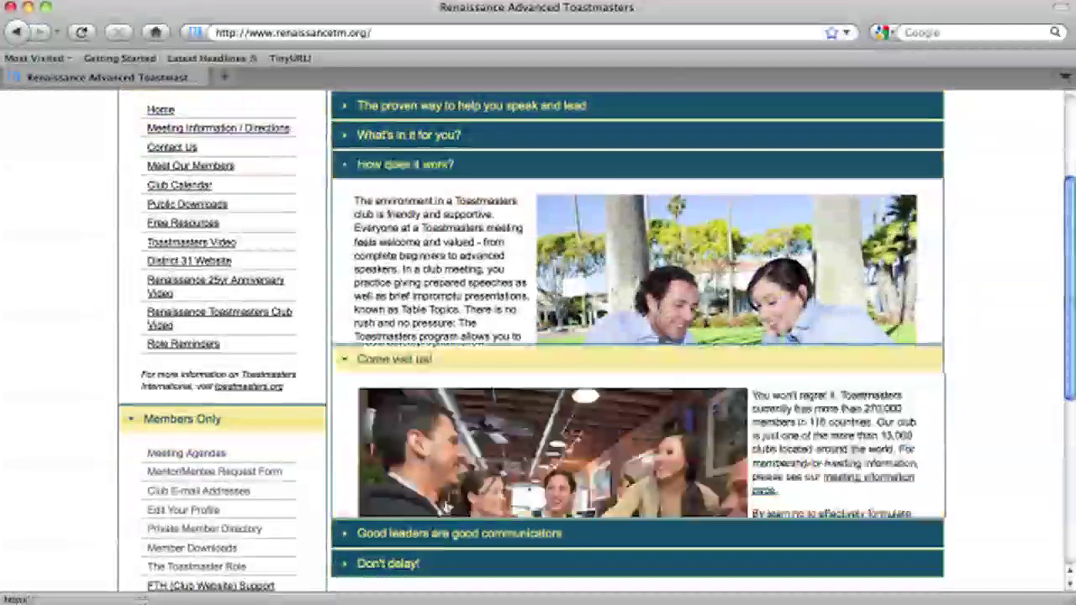
pyautogui.scroll(-2, 462, 496)
pyautogui.click(455, 448)
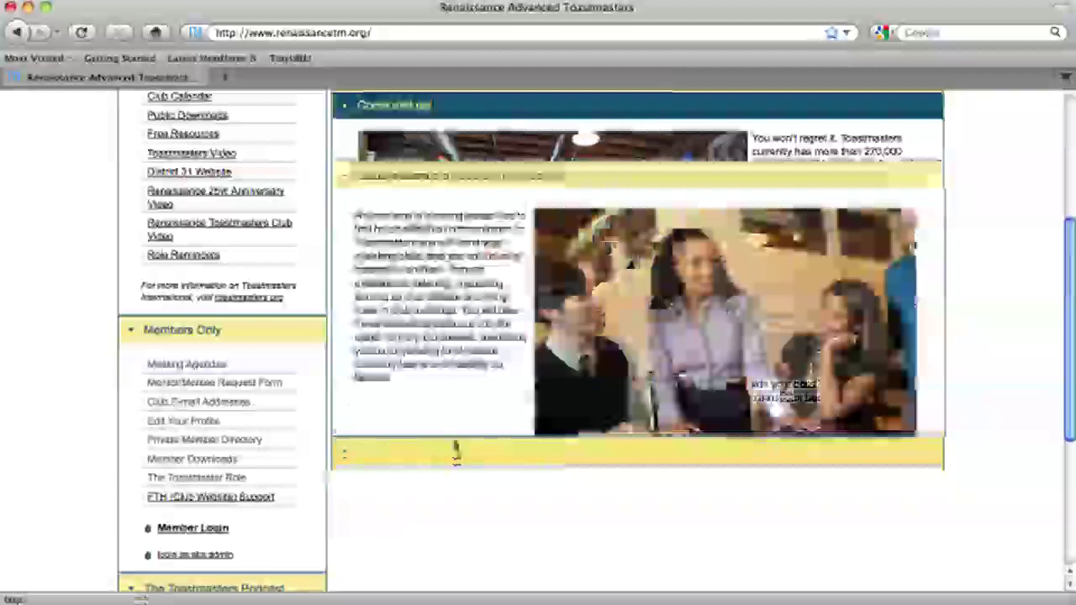
pyautogui.click(443, 451)
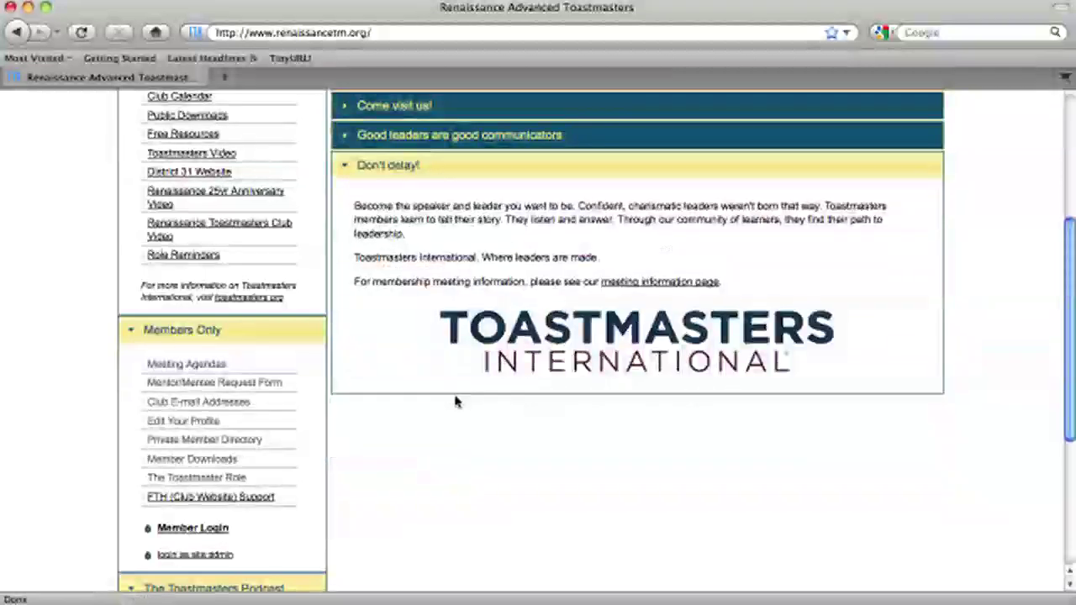
pyautogui.scroll(5, 456, 425)
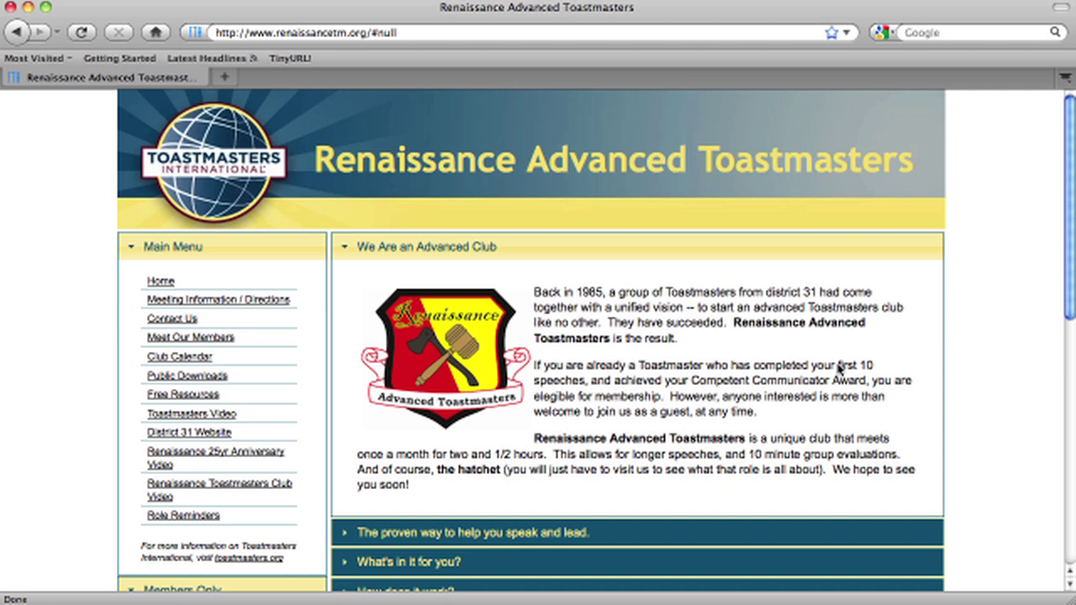
# Open the Member Login form from the Members Only menu.
pyautogui.scroll(-3, 367, 374)
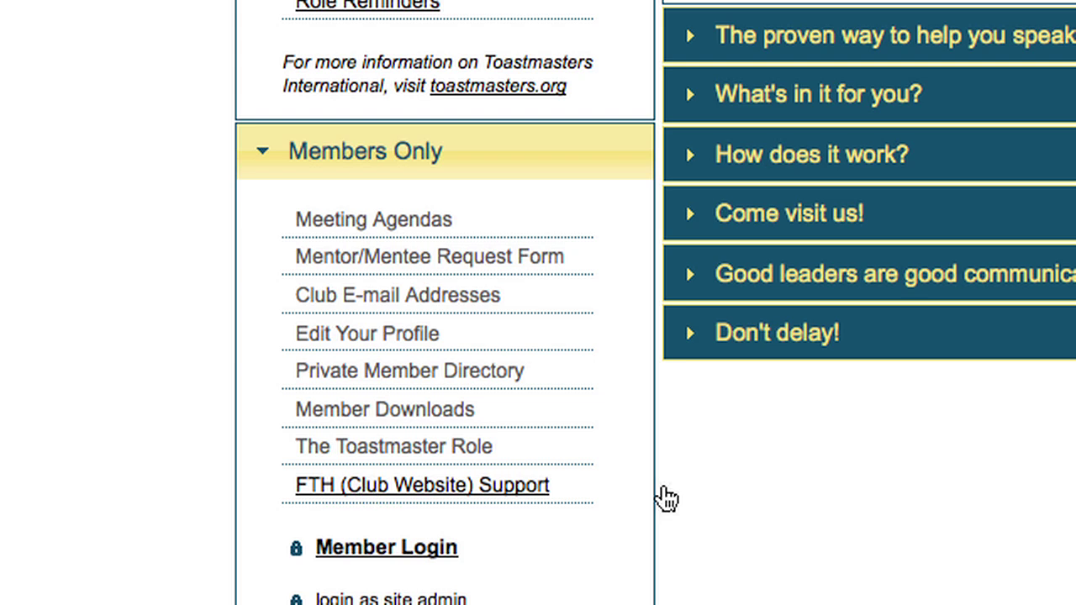
pyautogui.click(417, 560)
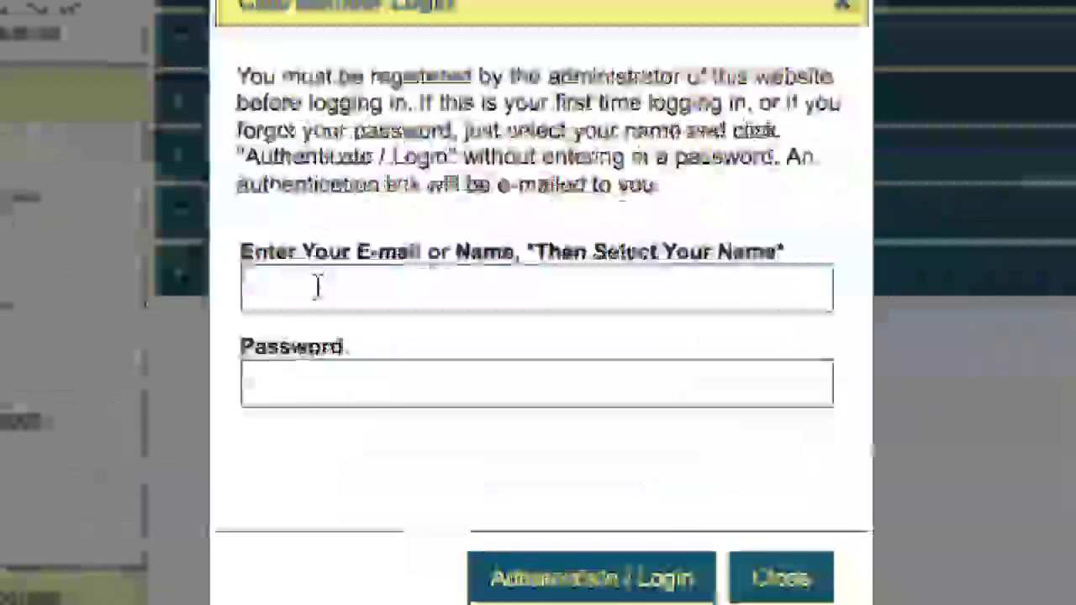
# Enter part of the member's name and pick their entry from the suggestions, leaving Password blank.
pyautogui.click(416, 334)
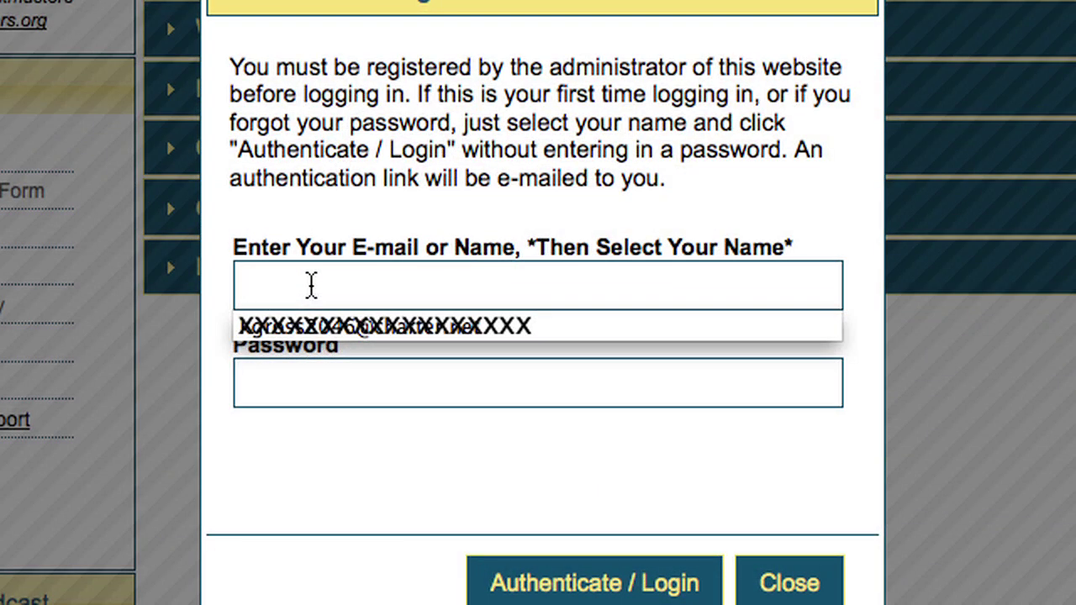
pyautogui.write('be')
pyautogui.press('BackSpace')
pyautogui.write('o')
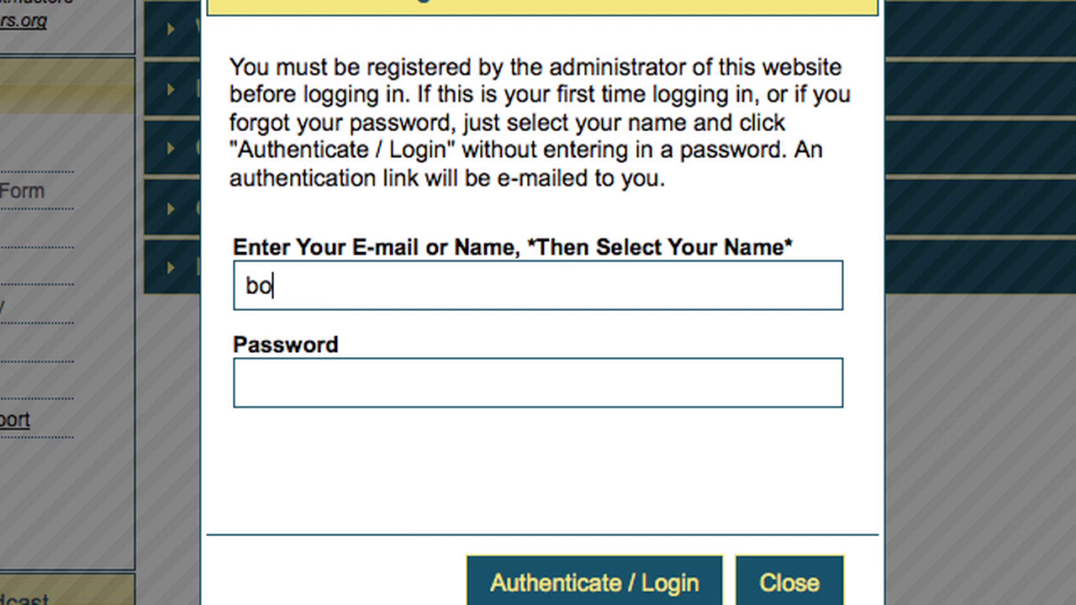
pyautogui.write(' benne')
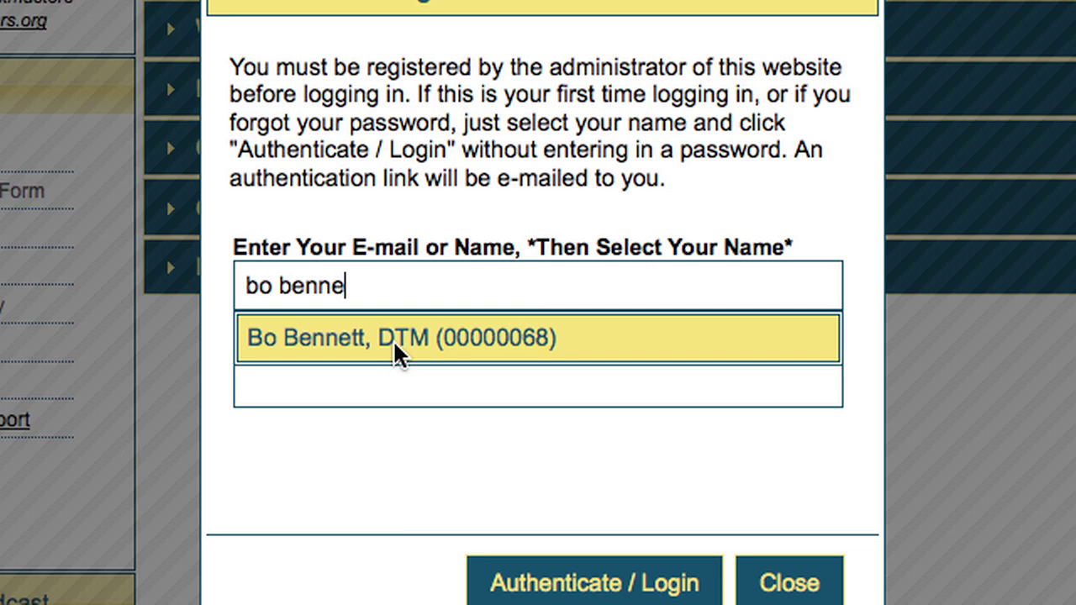
pyautogui.click(502, 339)
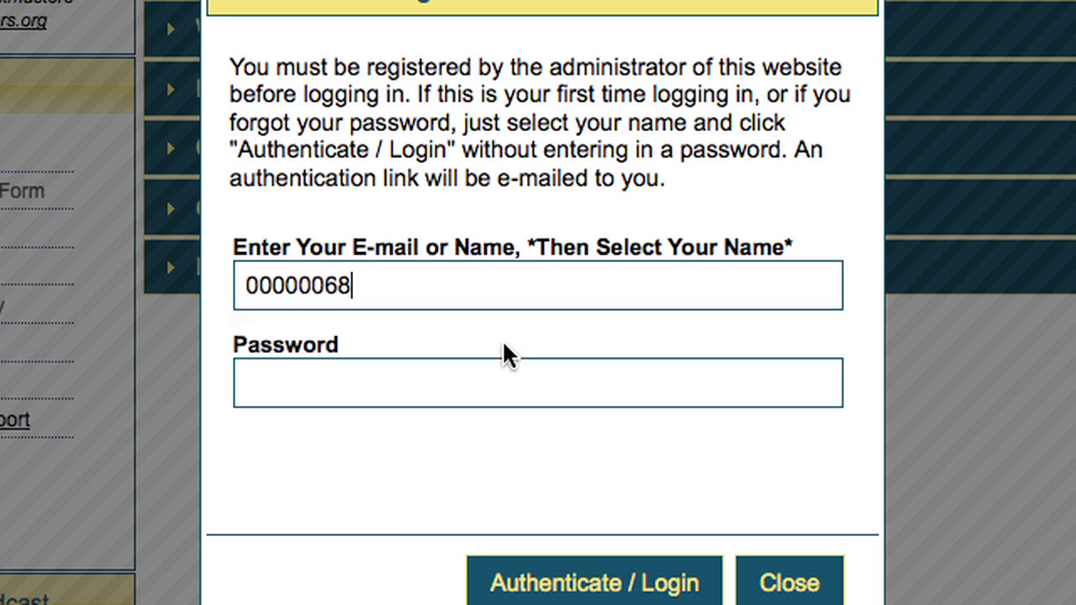
pyautogui.click(401, 385)
pyautogui.click(422, 295)
pyautogui.click(377, 387)
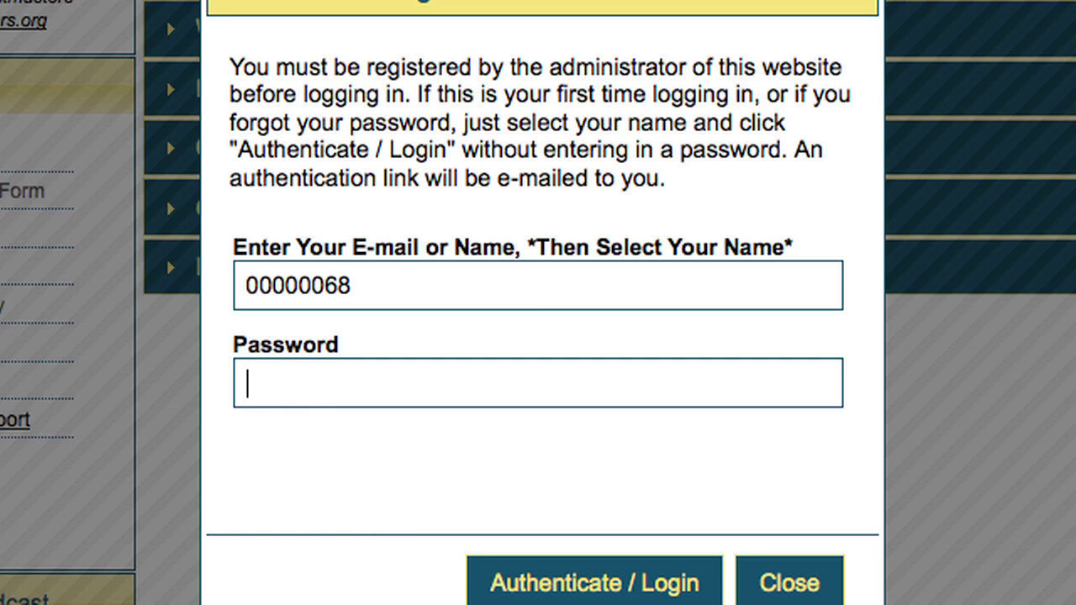
# Submit the login with no password to get an authentication e-mail, then close the form.
pyautogui.click(564, 593)
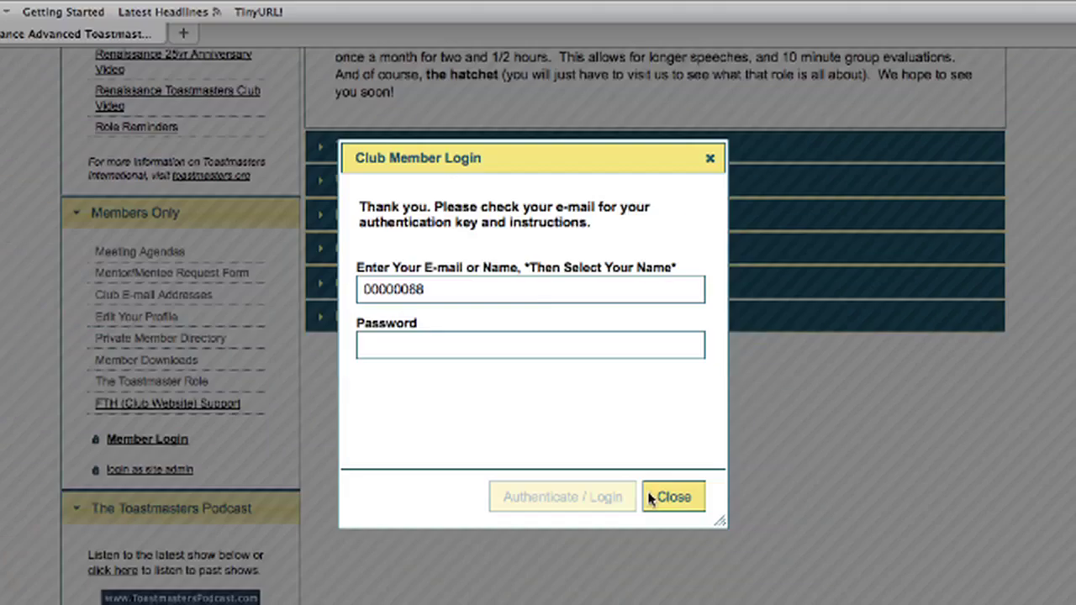
pyautogui.click(789, 583)
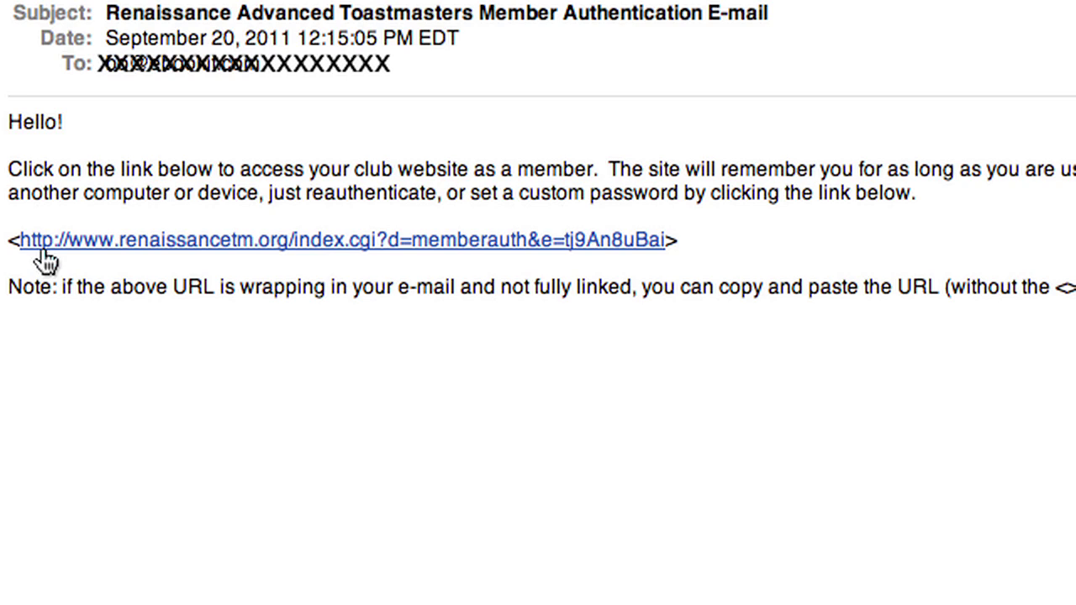
# Highlight the brackets around the memberauth link in the e-mail, then clear the selection.
pyautogui.doubleClick(671, 244)
pyautogui.doubleClick(12, 240)
pyautogui.click(42, 281)
# Replace the prefilled password with a new six-character one, confirm it, save, and close.
pyautogui.click(376, 254)
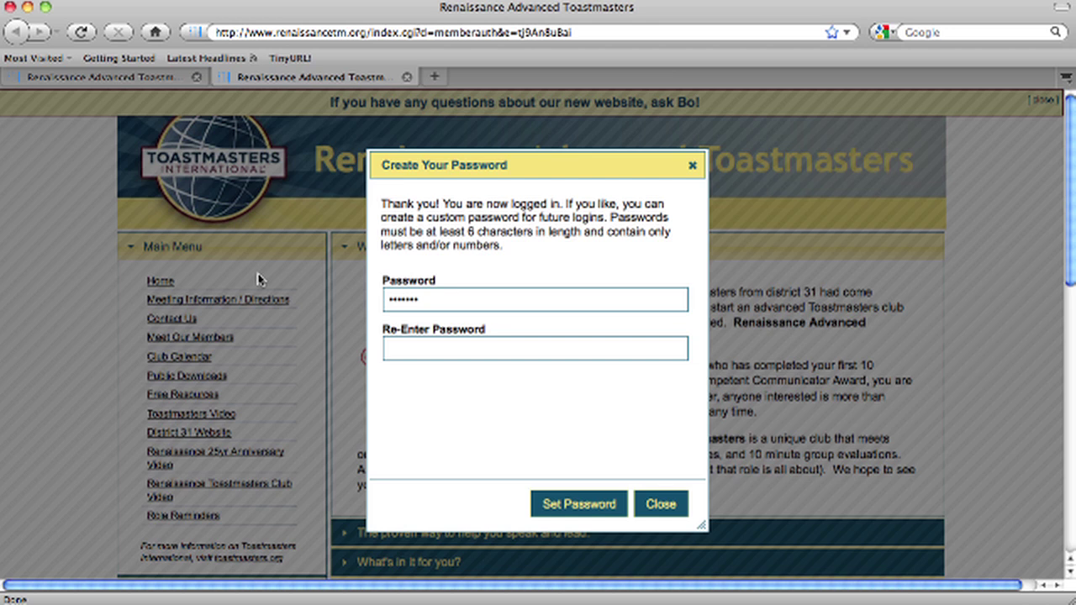
pyautogui.moveTo(429, 299); pyautogui.dragTo(373, 301)
pyautogui.press('BackSpace')
pyautogui.write('******')
pyautogui.press('Tab')
pyautogui.write('******')
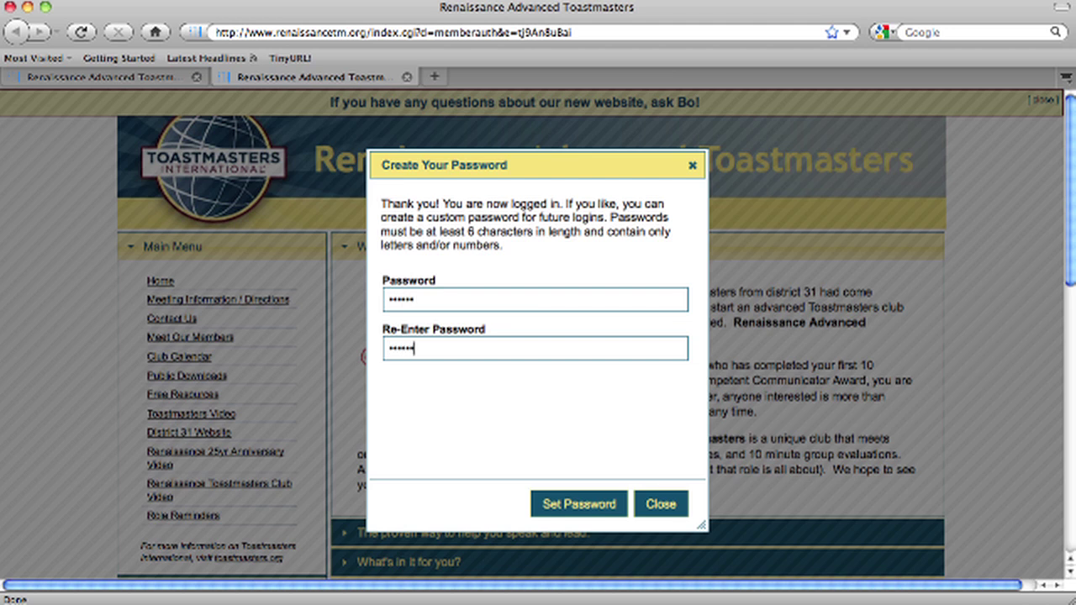
pyautogui.click(560, 505)
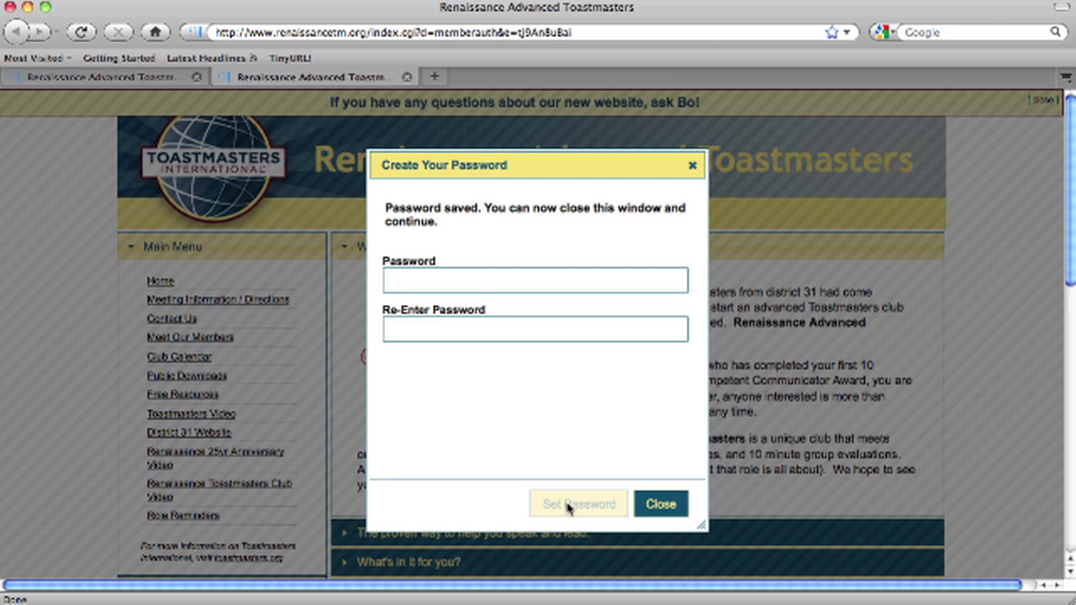
pyautogui.click(652, 505)
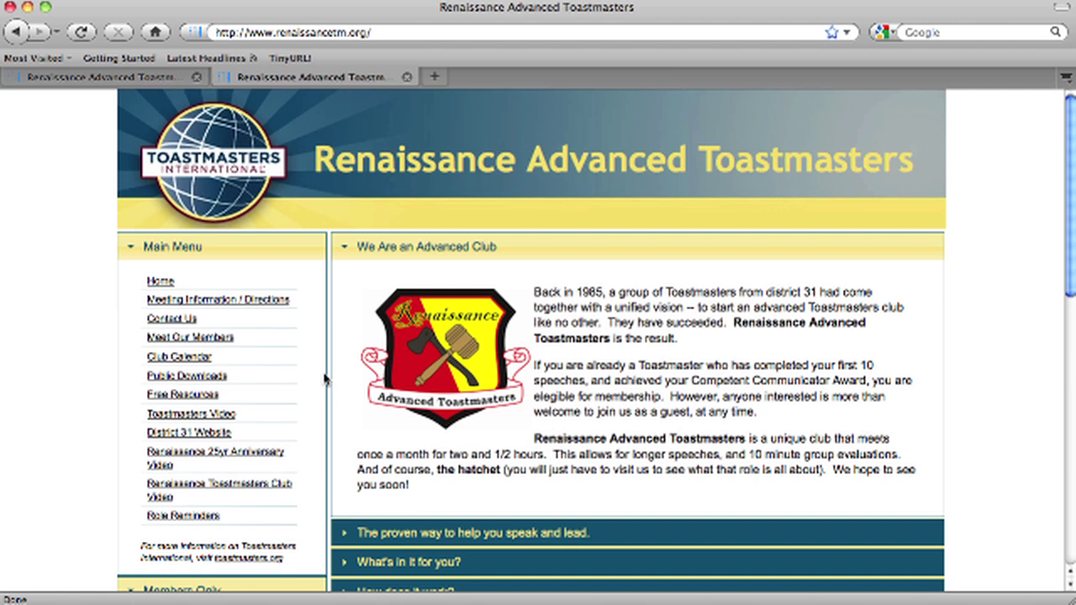
# Scroll the home page to the Members Only logout link and the Member Access Log.
pyautogui.scroll(-10, 293, 328)
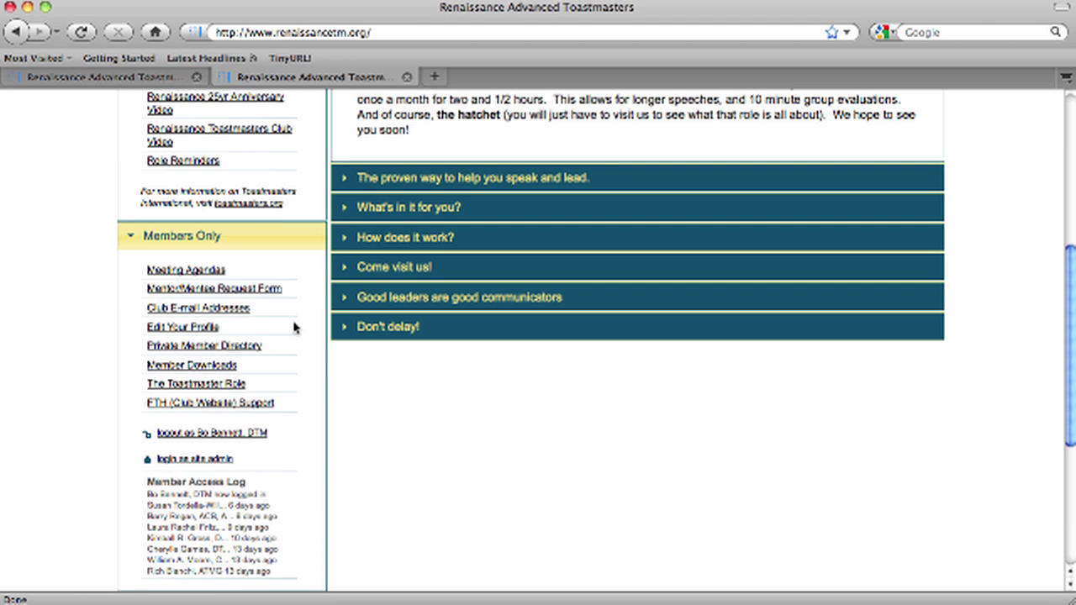
pyautogui.scroll(10, 294, 329)
pyautogui.scroll(-6, 80, 308)
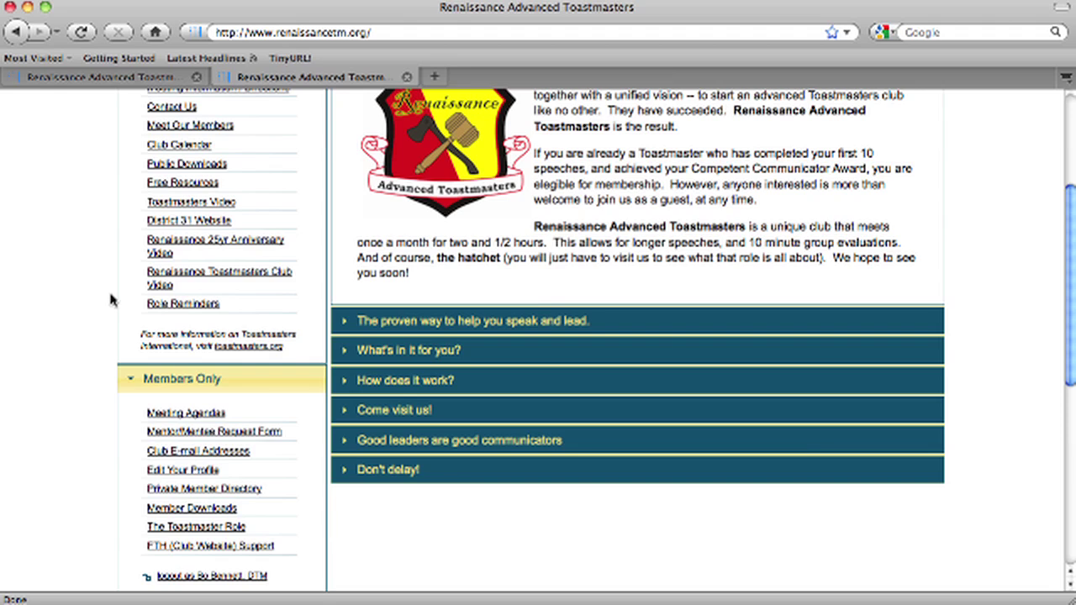
pyautogui.scroll(-3, 112, 301)
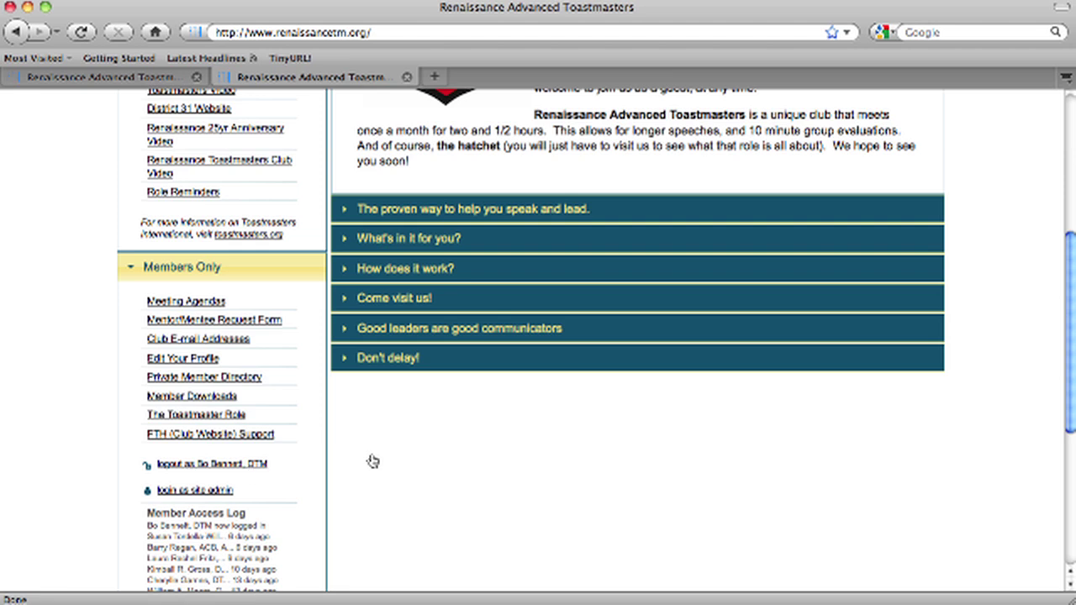
pyautogui.scroll(5, 365, 461)
pyautogui.scroll(2, 365, 463)
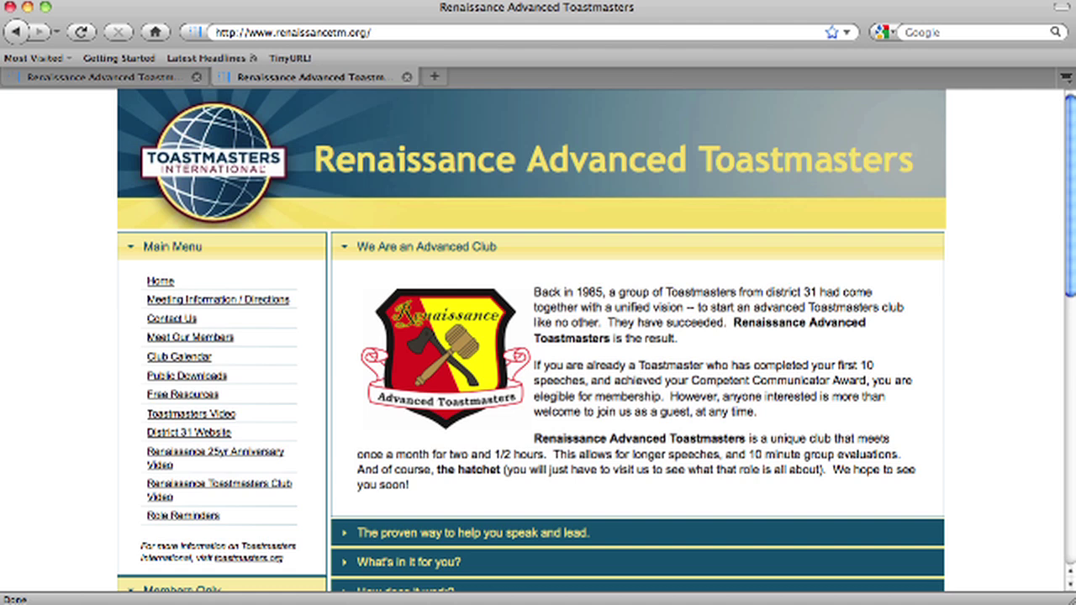
pyautogui.scroll(-5, 370, 362)
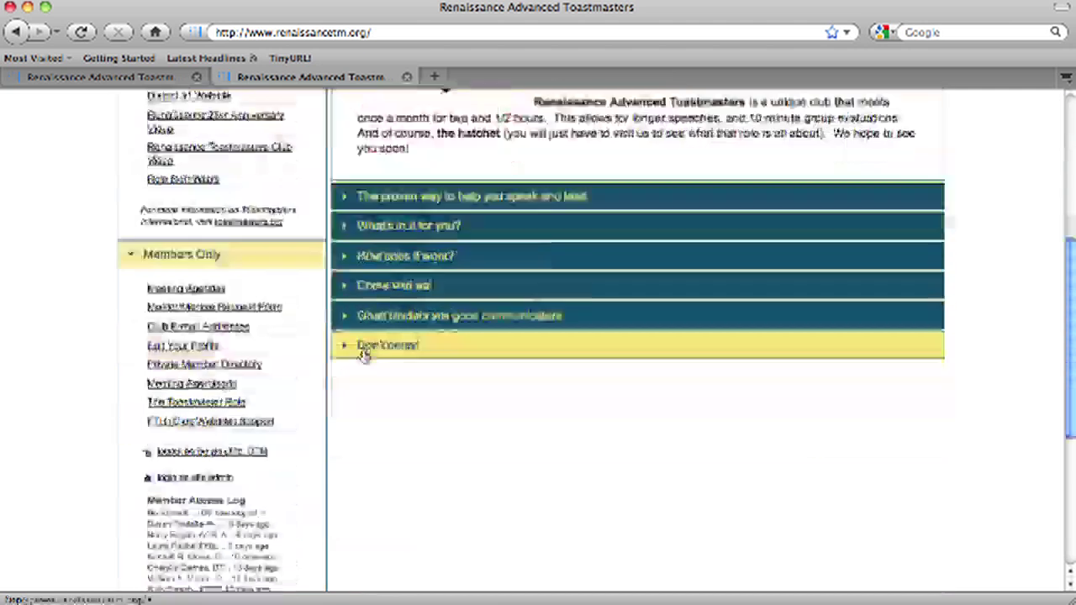
pyautogui.scroll(-2, 363, 355)
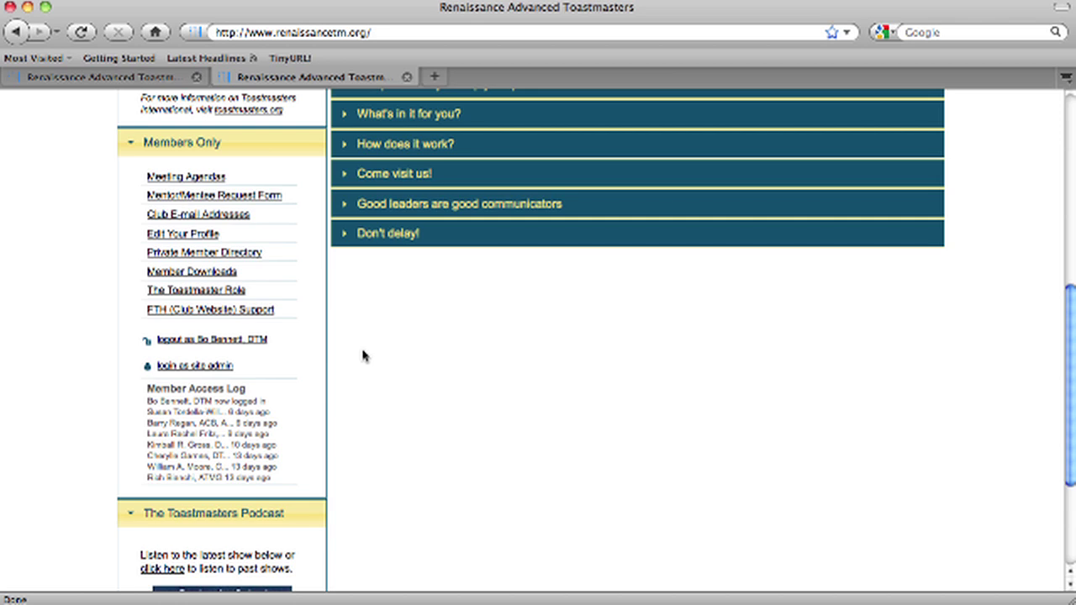
# Log the current member out and bring up the Member Login form.
pyautogui.click(243, 344)
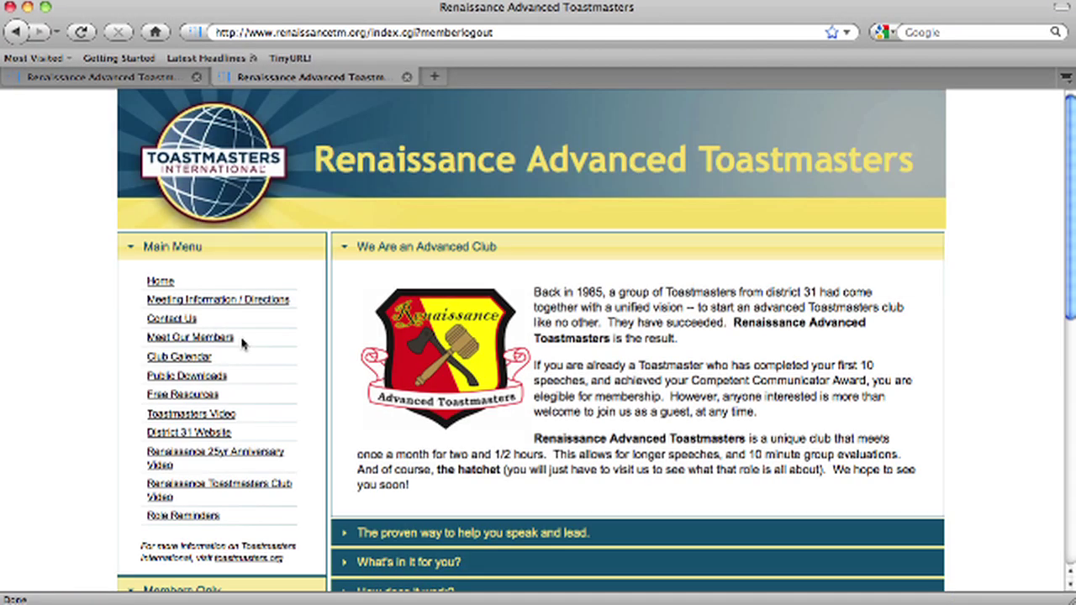
pyautogui.scroll(-10, 242, 343)
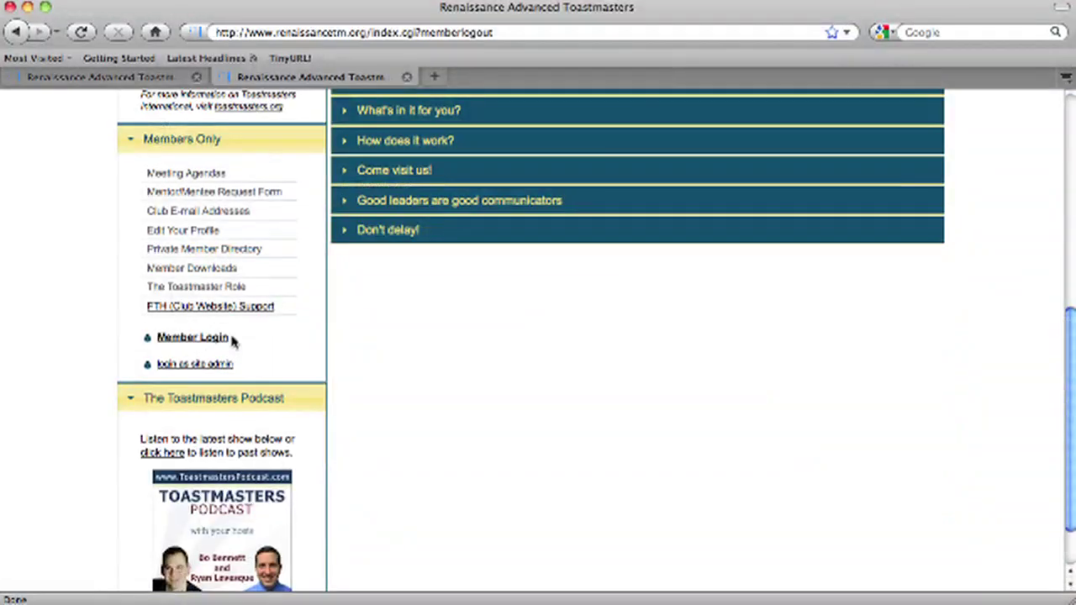
pyautogui.click(225, 339)
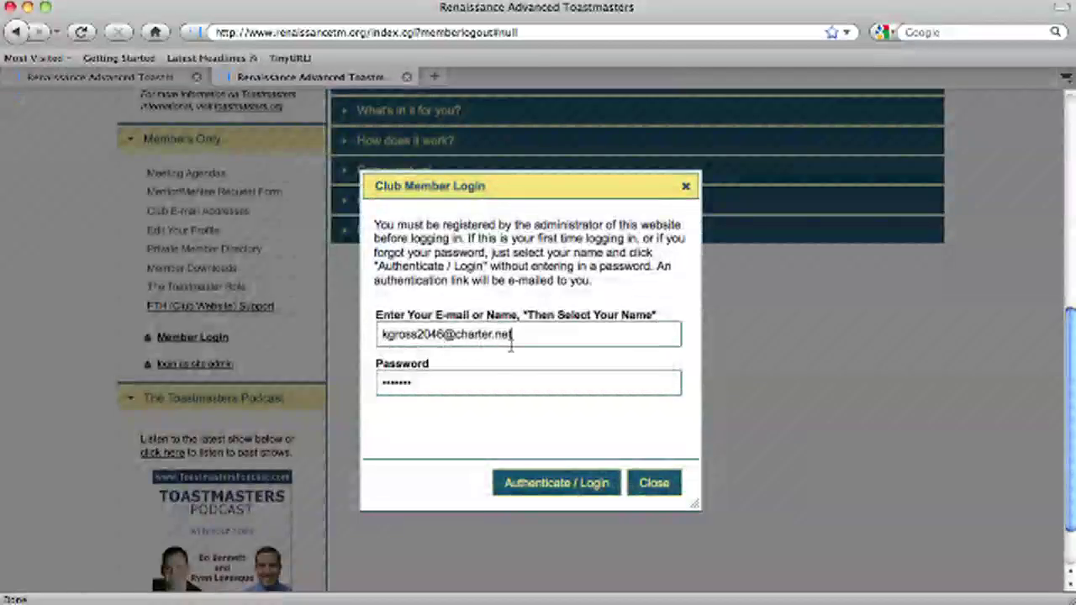
# Clear the saved credentials and sign in with the member's name and new password.
pyautogui.press('BackSpace')
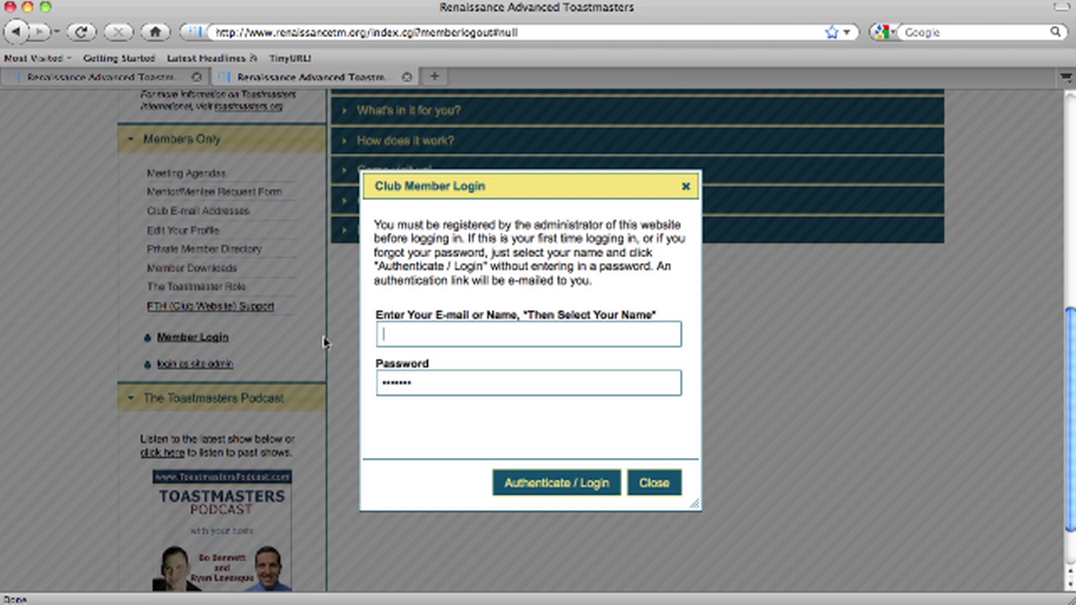
pyautogui.doubleClick(412, 382)
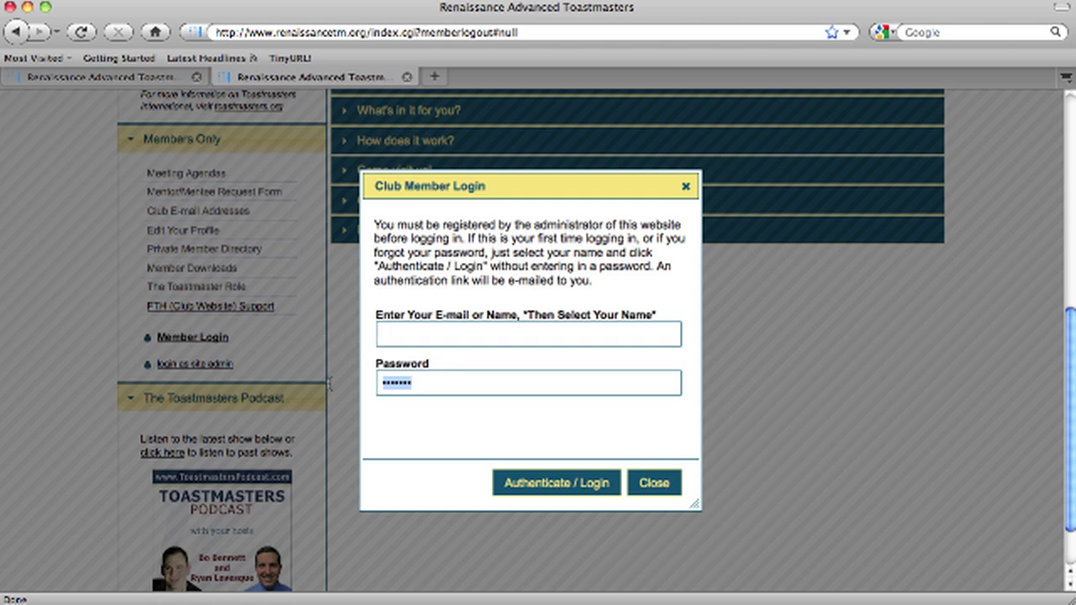
pyautogui.press('BackSpace')
pyautogui.write('bo benn')
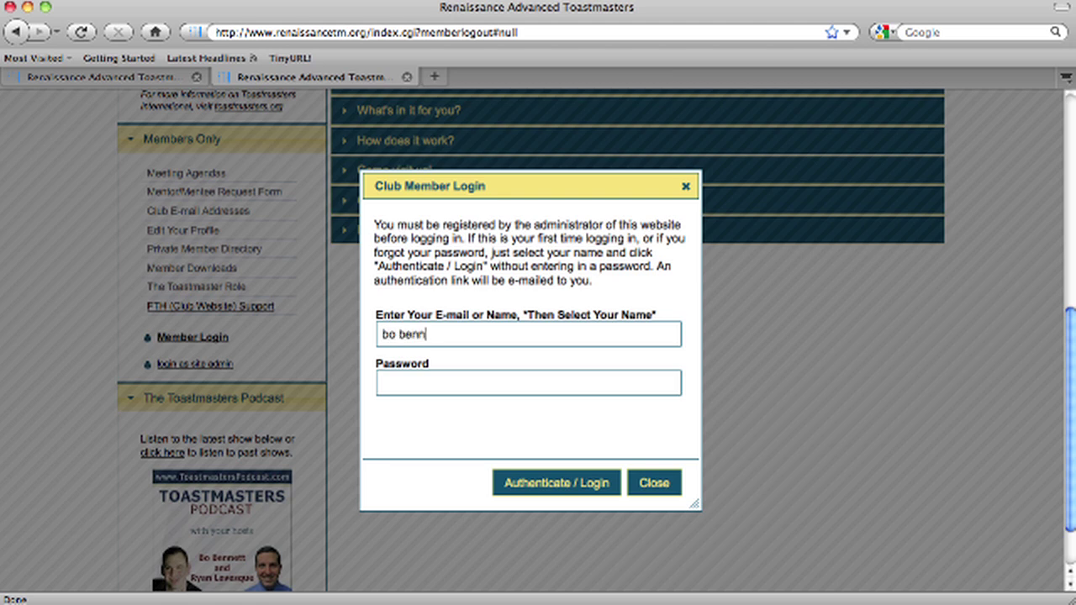
pyautogui.write('e')
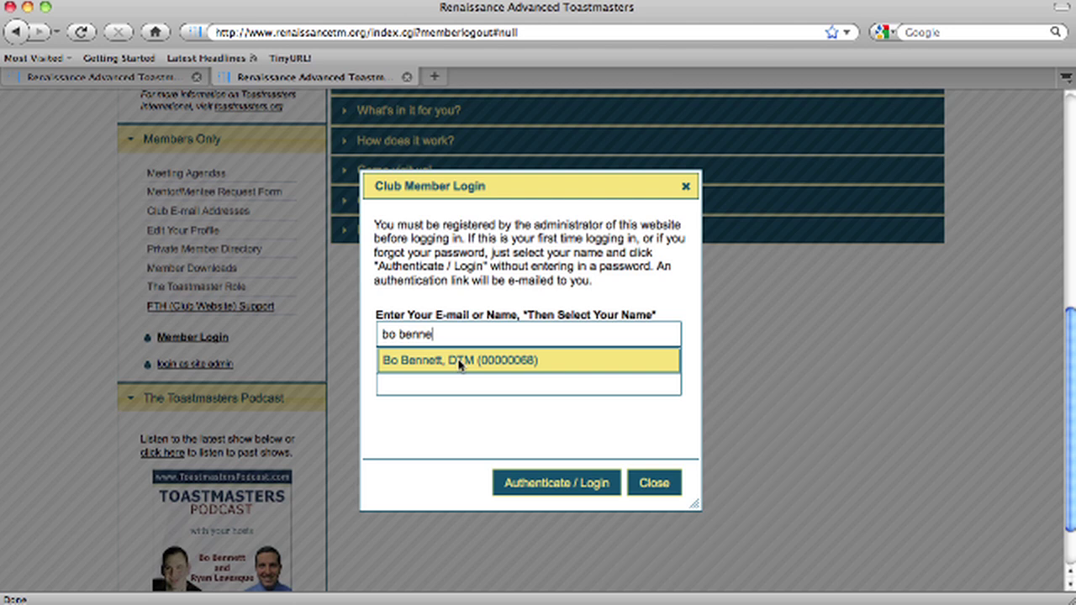
pyautogui.click(460, 362)
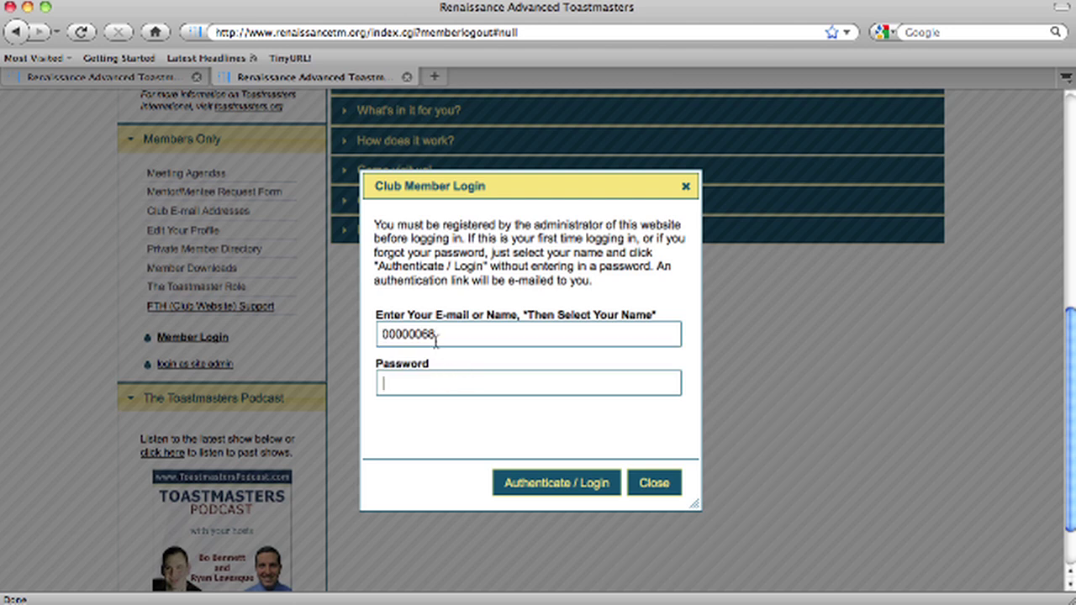
pyautogui.write('******')
pyautogui.click(580, 488)
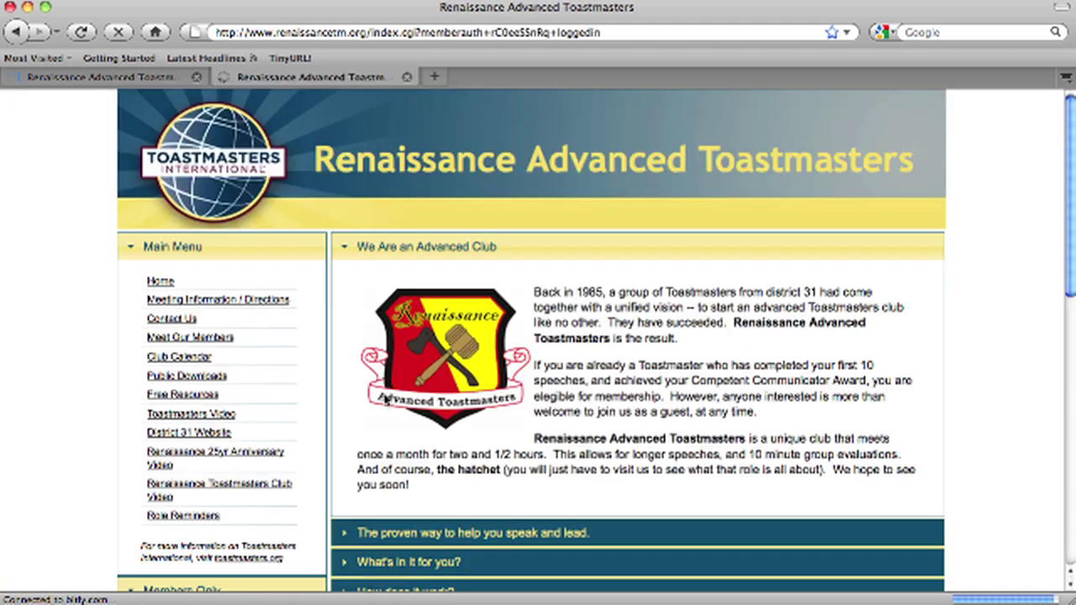
# Scroll down the logged-in club home page to the We Are an Advanced Club introduction.
pyautogui.scroll(-10, 360, 392)
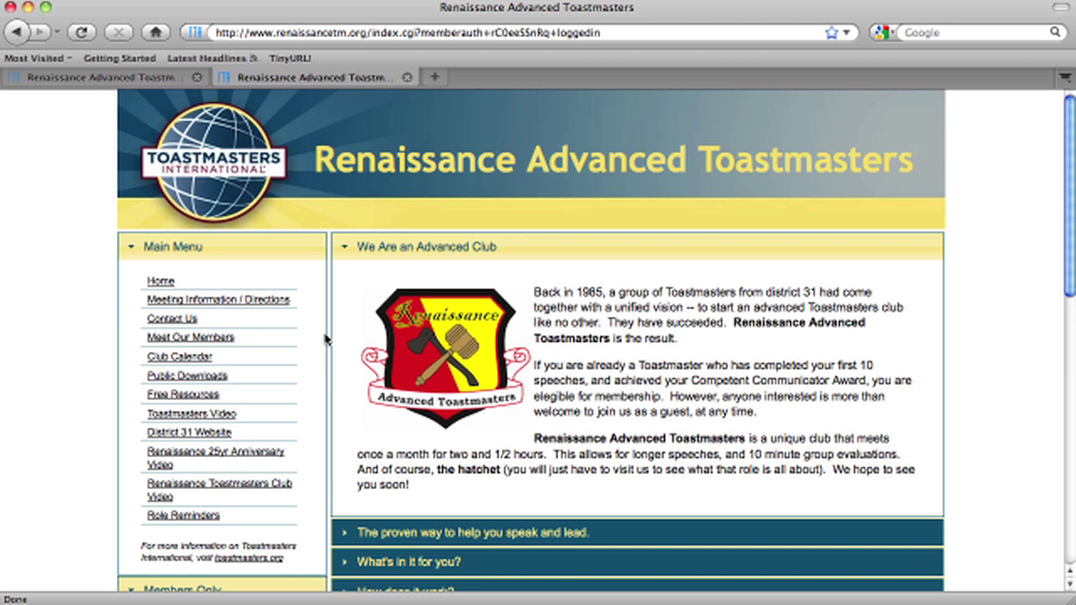
pyautogui.click(166, 321)
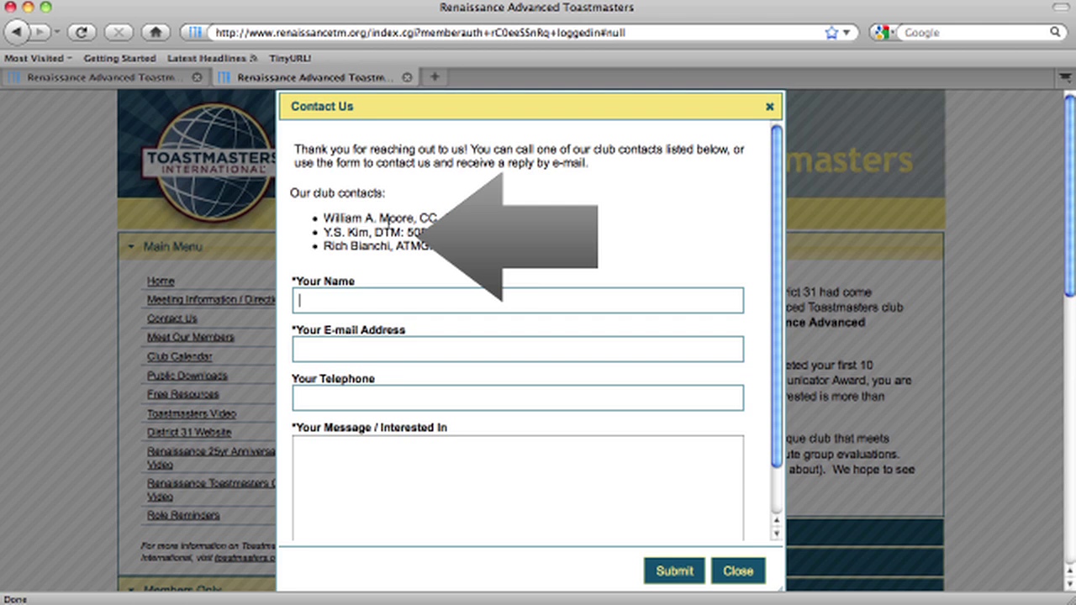
pyautogui.scroll(-2, 387, 221)
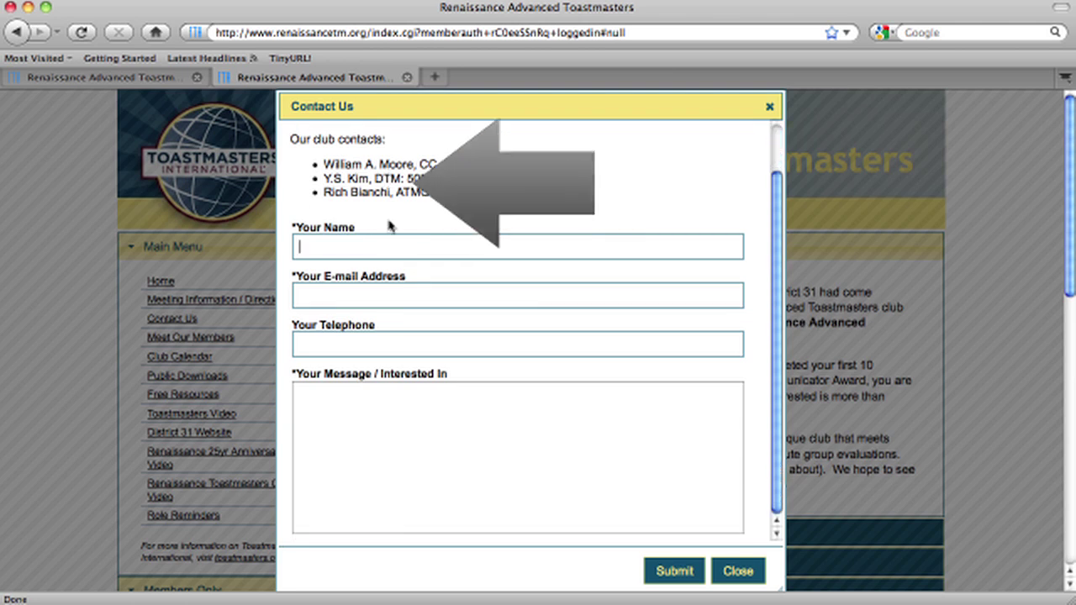
pyautogui.click(329, 246)
pyautogui.click(335, 296)
pyautogui.click(339, 345)
pyautogui.click(371, 397)
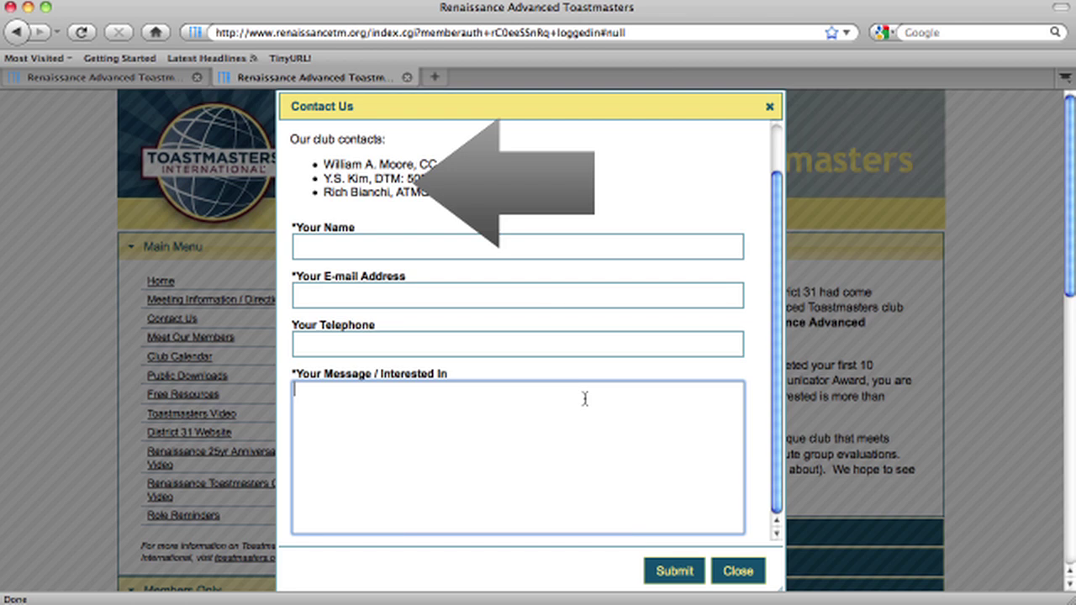
pyautogui.scroll(2, 583, 395)
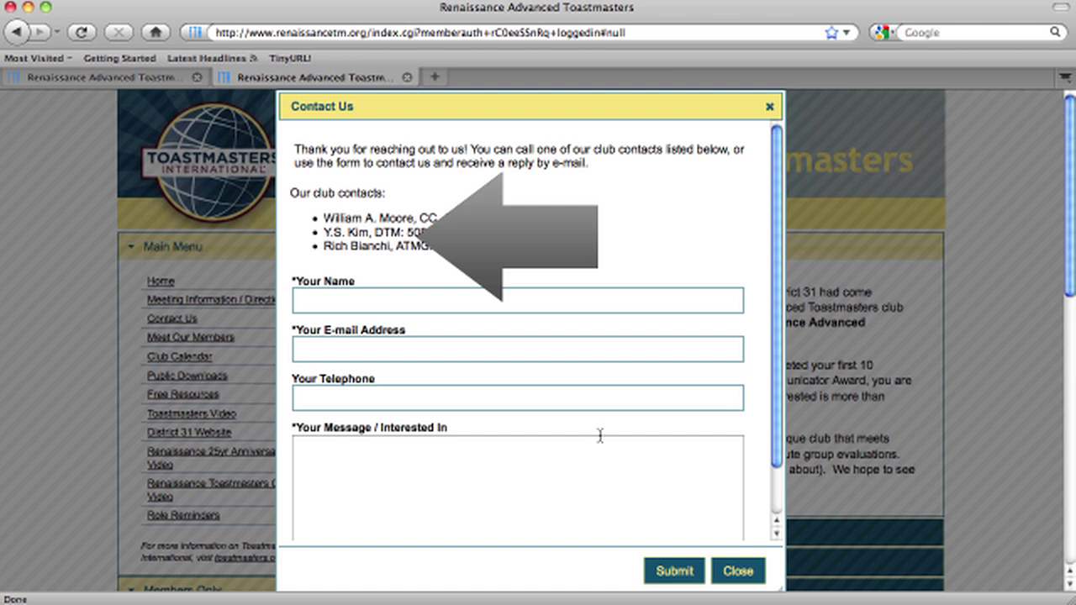
pyautogui.click(752, 578)
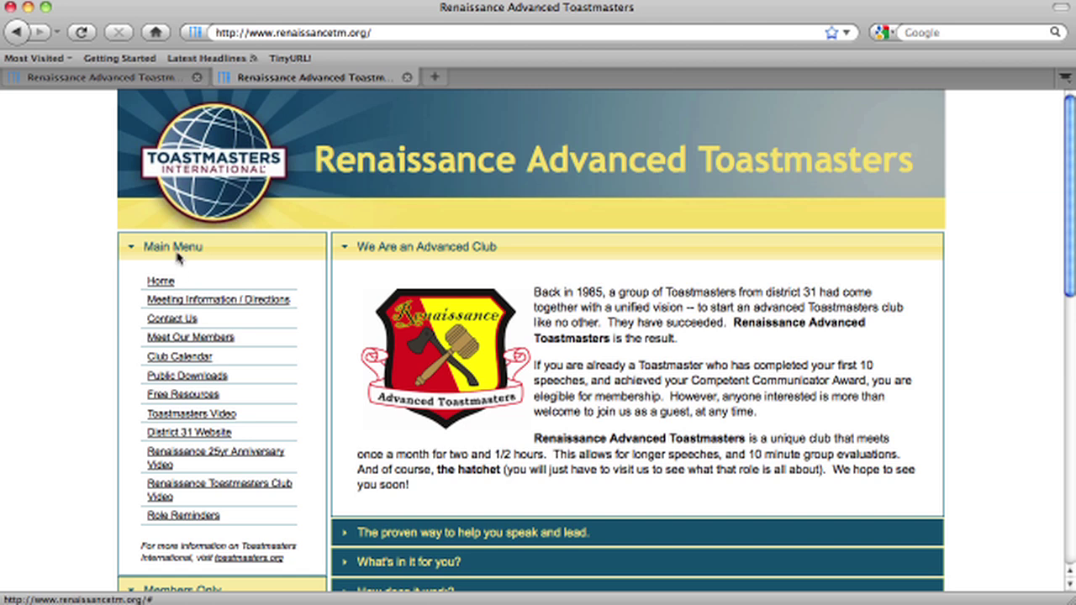
# Open the Club Calendar and look over September 2011 and its 6:30p Club Meetings.
pyautogui.click(180, 359)
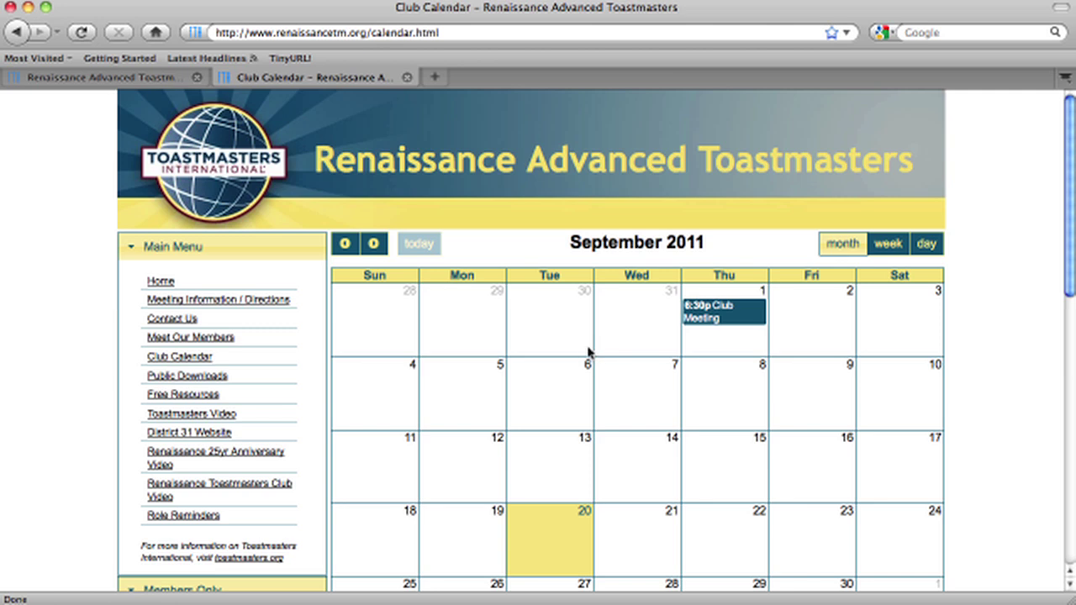
pyautogui.scroll(-3, 589, 351)
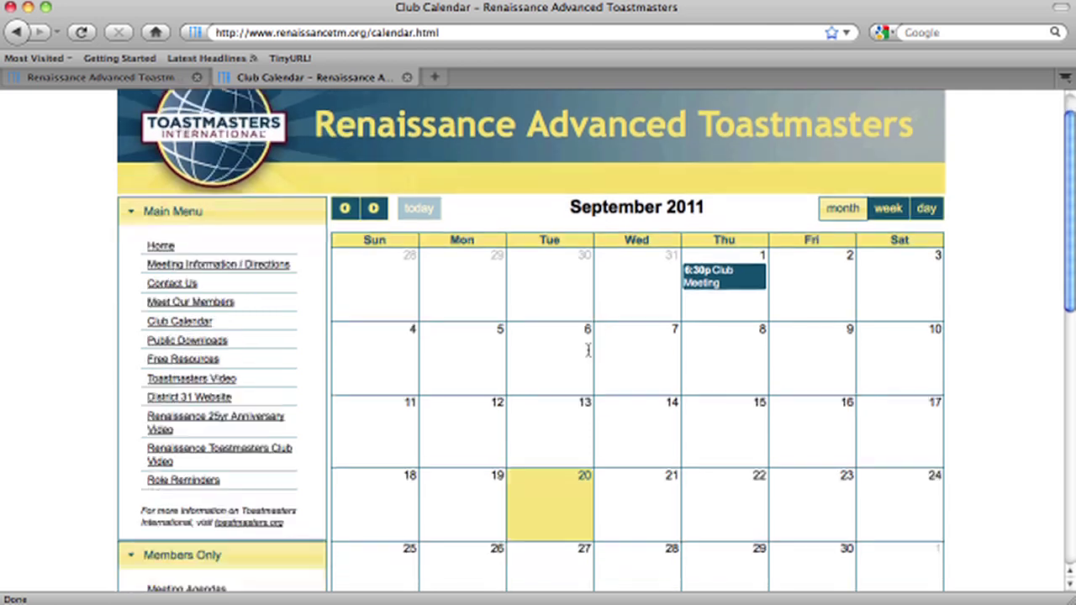
pyautogui.scroll(-1, 589, 352)
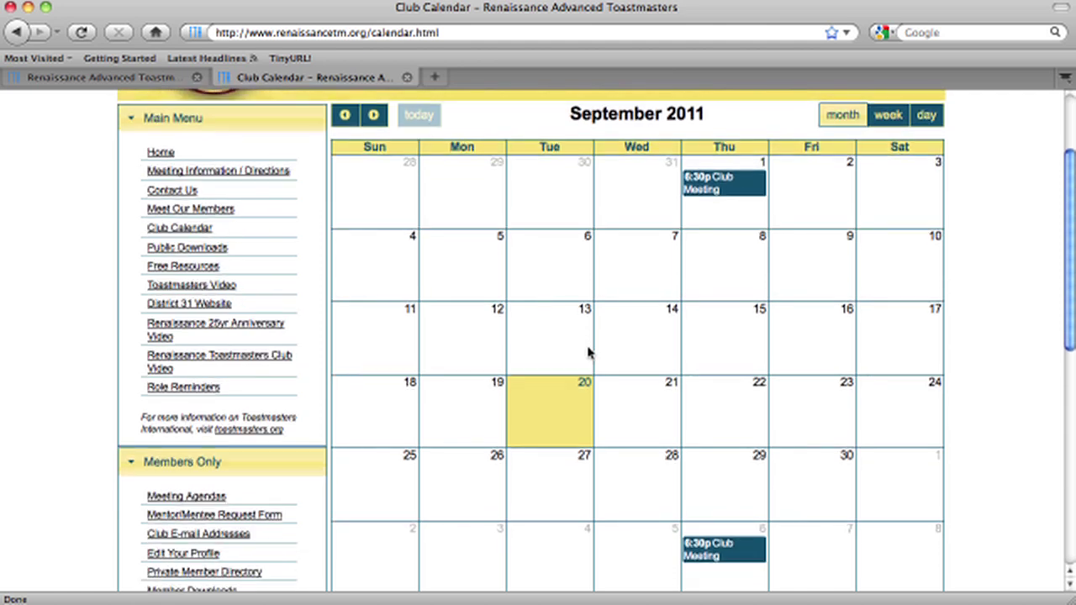
pyautogui.scroll(4, 589, 351)
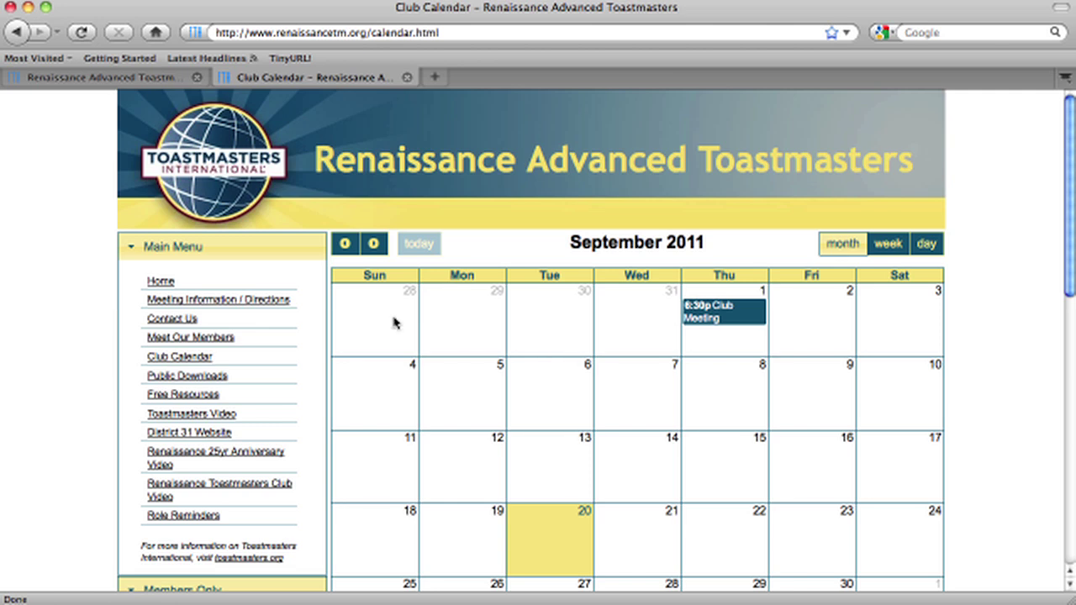
pyautogui.click(373, 244)
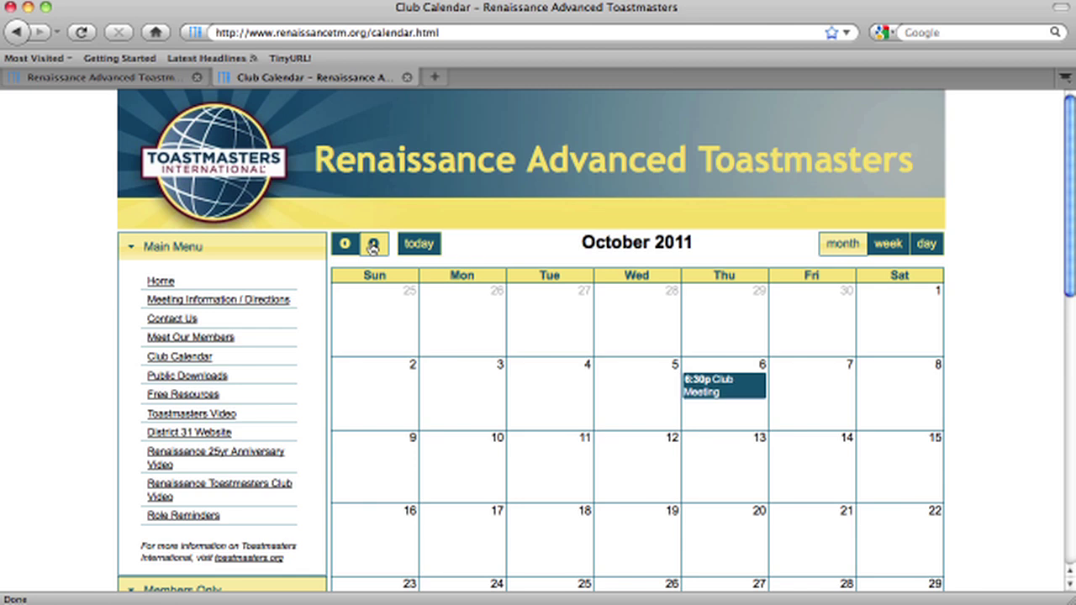
pyautogui.click(373, 245)
pyautogui.click(373, 244)
pyautogui.click(351, 245)
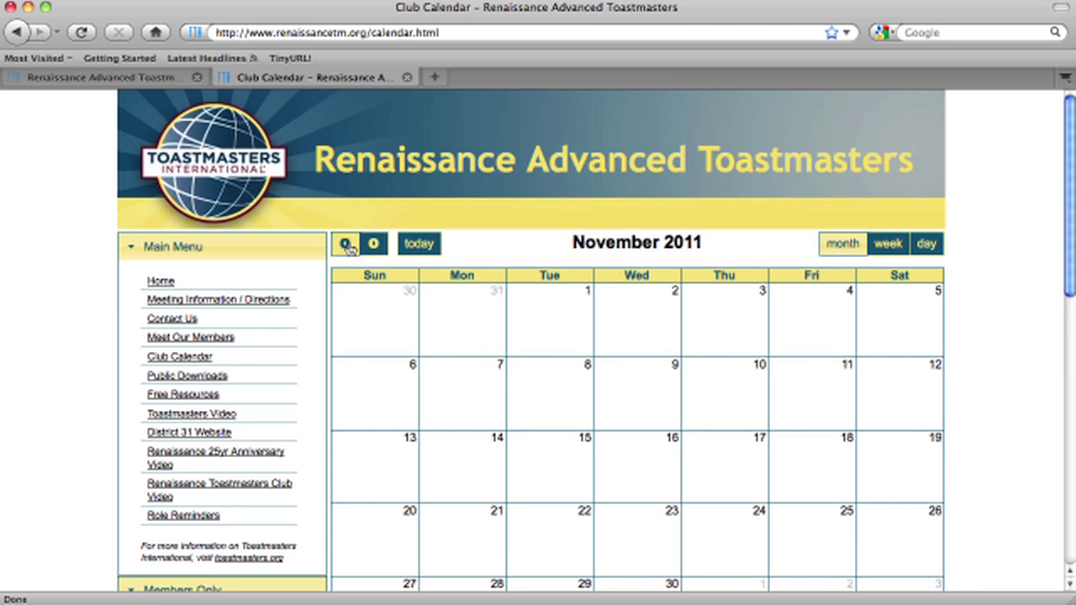
pyautogui.click(351, 246)
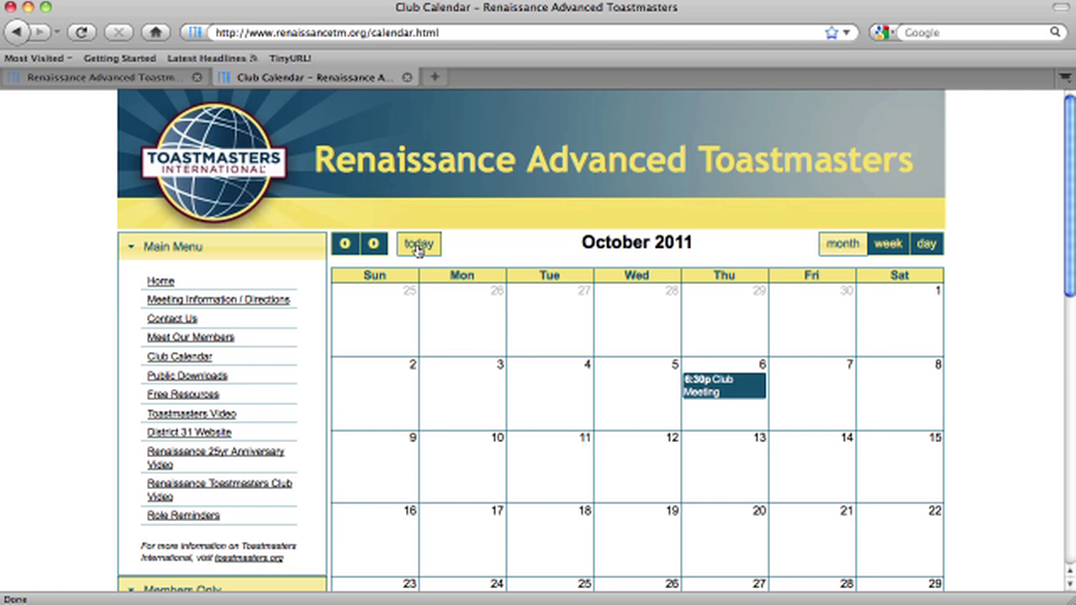
pyautogui.click(418, 245)
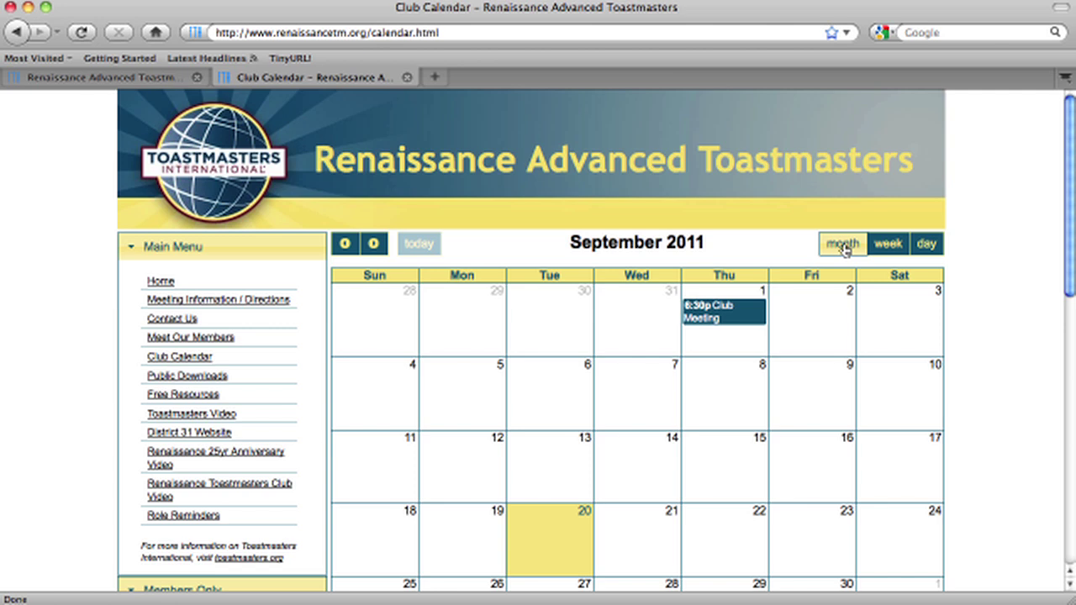
pyautogui.click(887, 244)
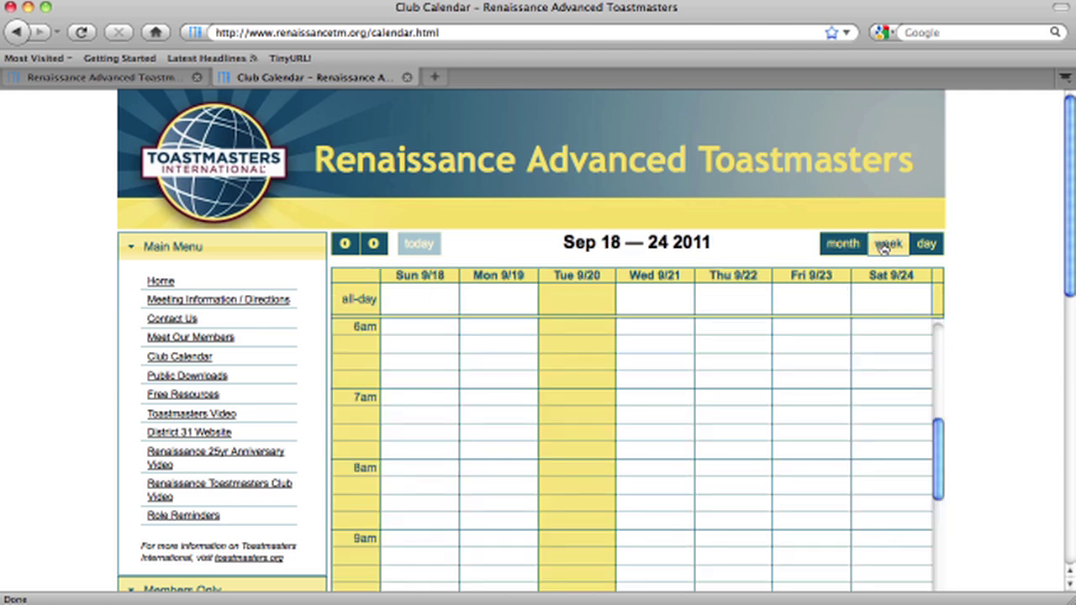
pyautogui.click(925, 244)
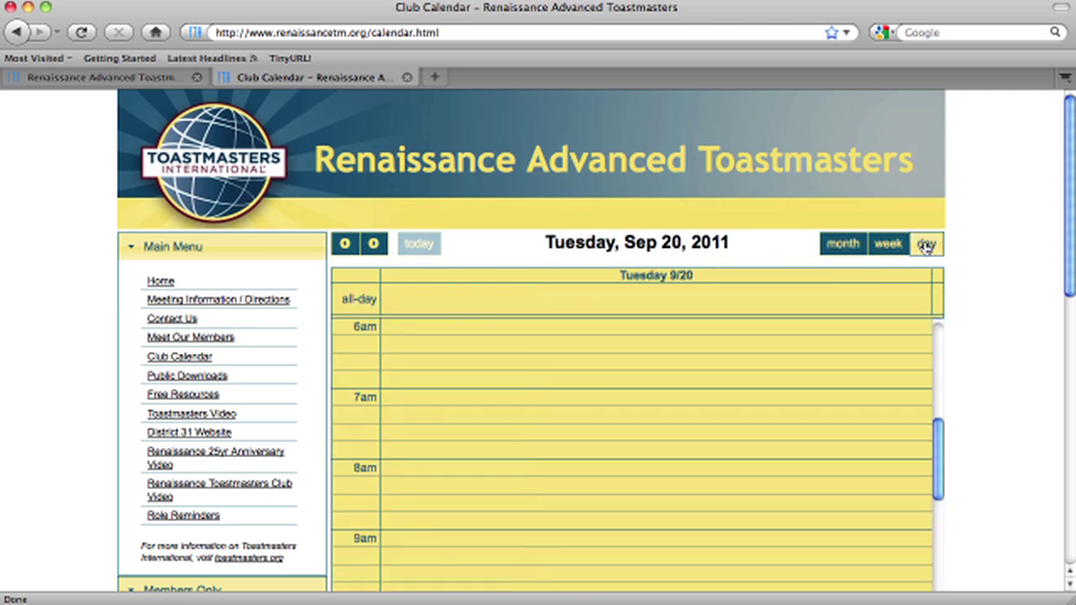
pyautogui.click(889, 245)
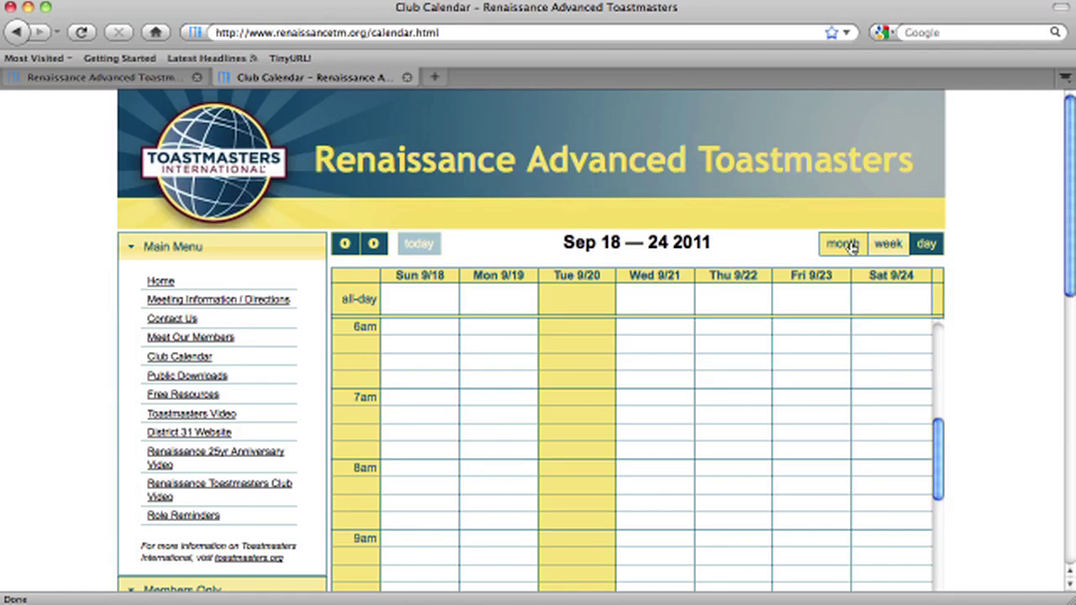
pyautogui.click(842, 244)
pyautogui.scroll(-1, 768, 245)
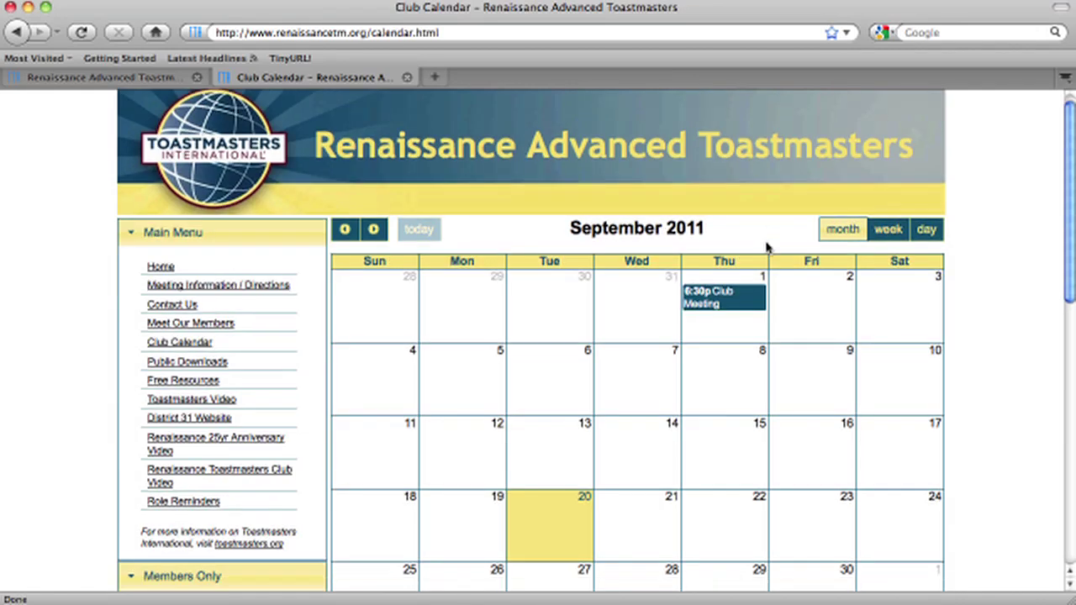
pyautogui.scroll(-6, 766, 246)
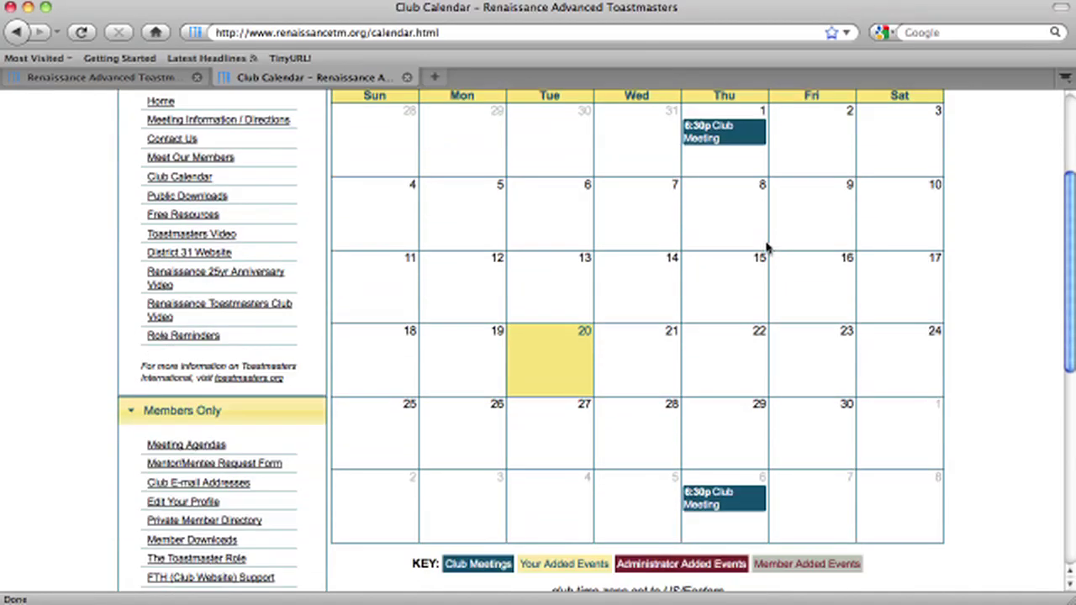
pyautogui.scroll(-3, 766, 247)
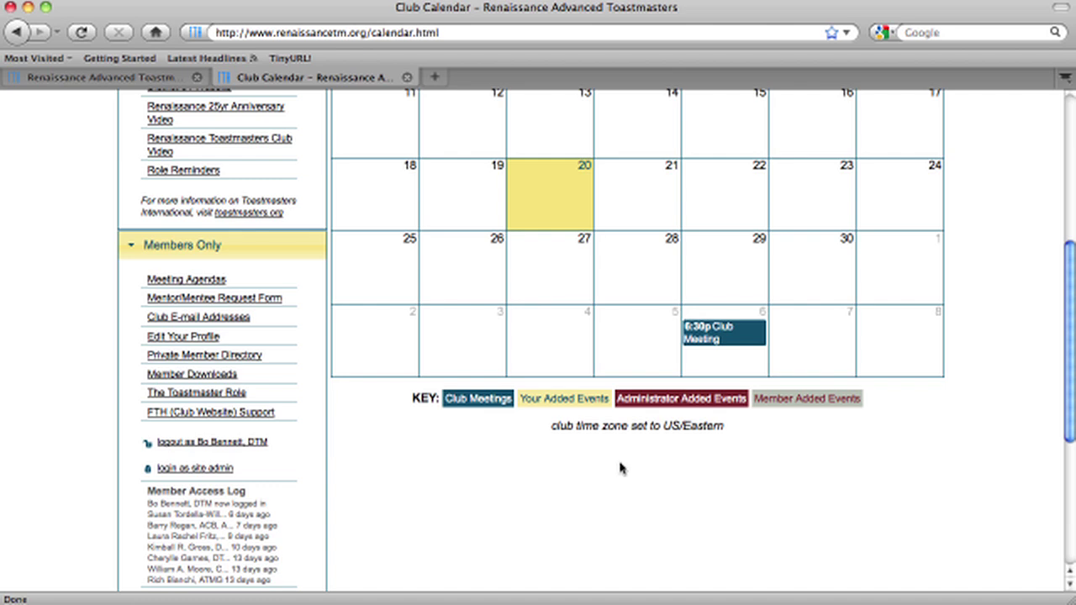
pyautogui.scroll(5, 620, 468)
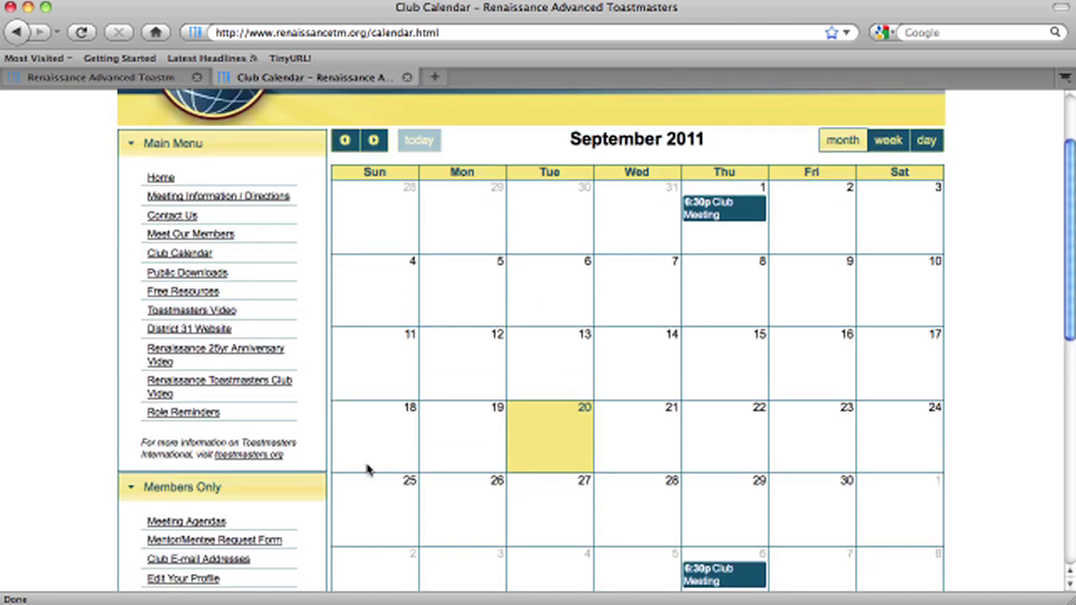
pyautogui.scroll(-1, 364, 469)
pyautogui.scroll(-3, 359, 470)
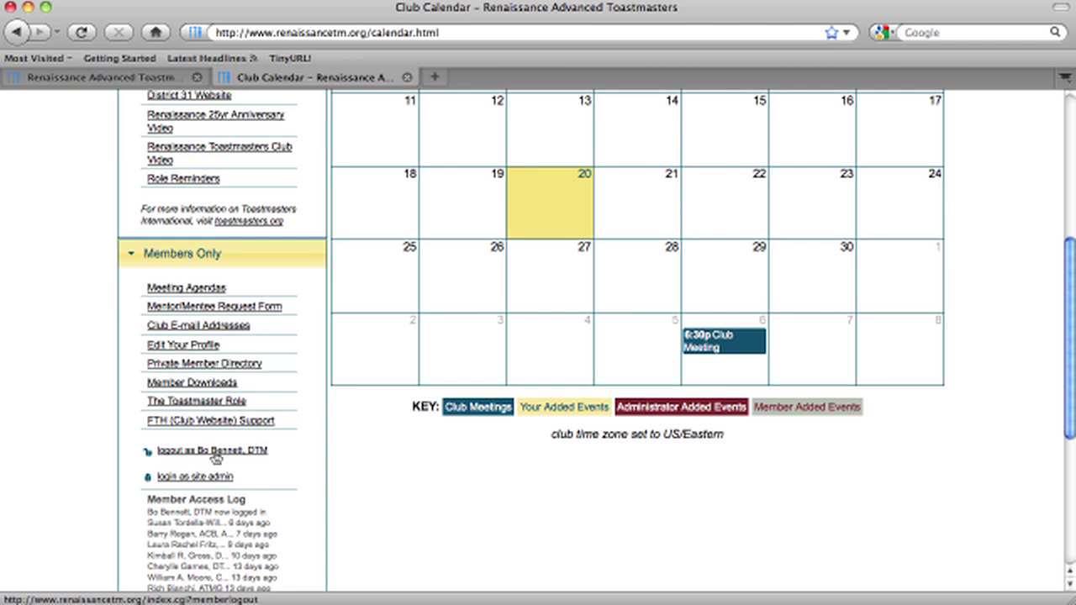
pyautogui.scroll(2, 447, 456)
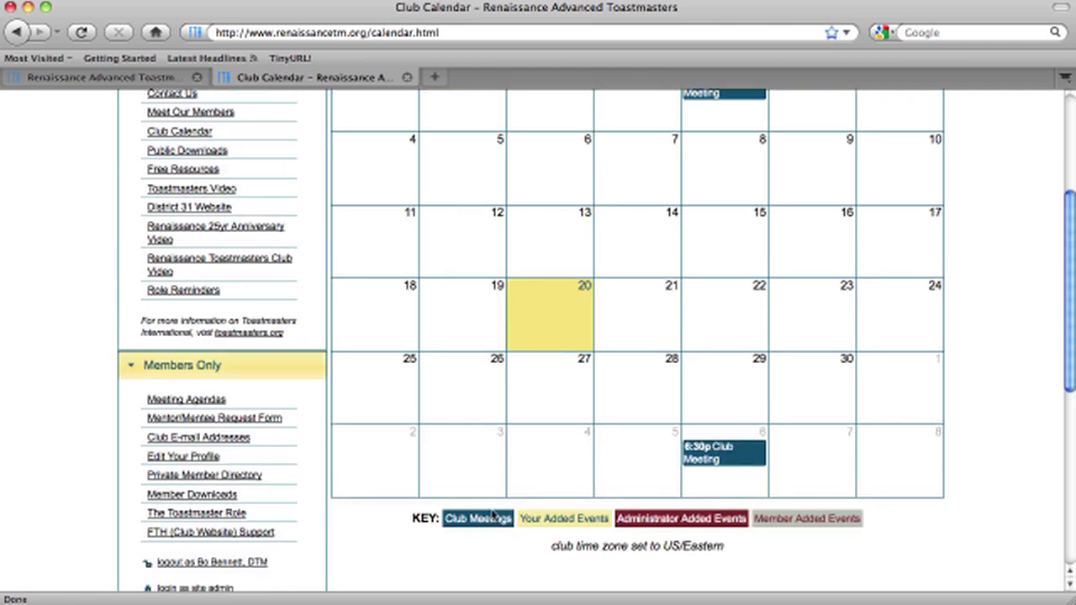
pyautogui.scroll(2, 528, 466)
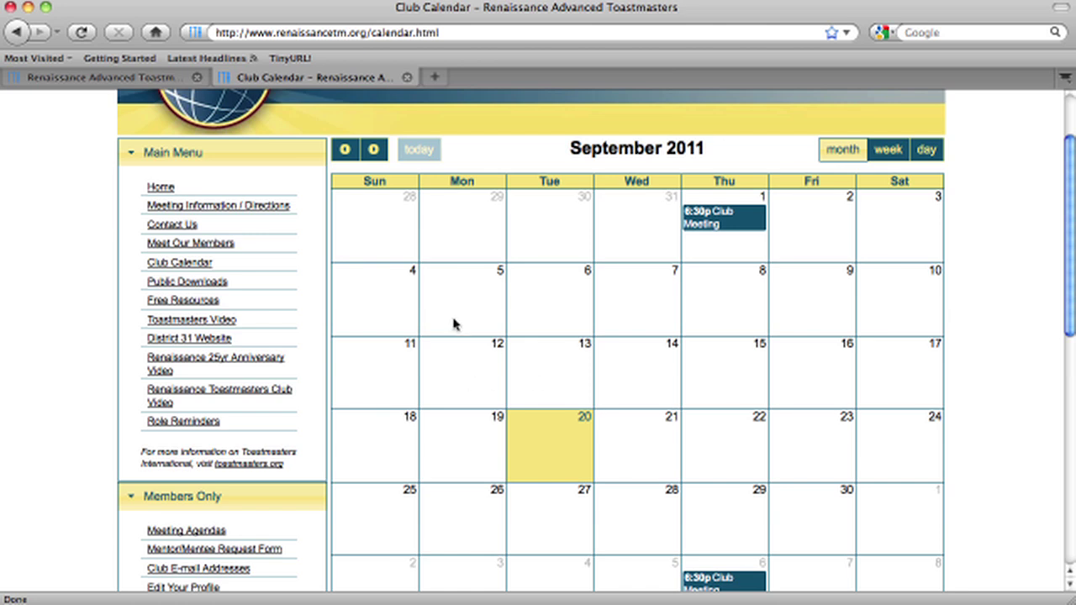
pyautogui.scroll(3, 453, 324)
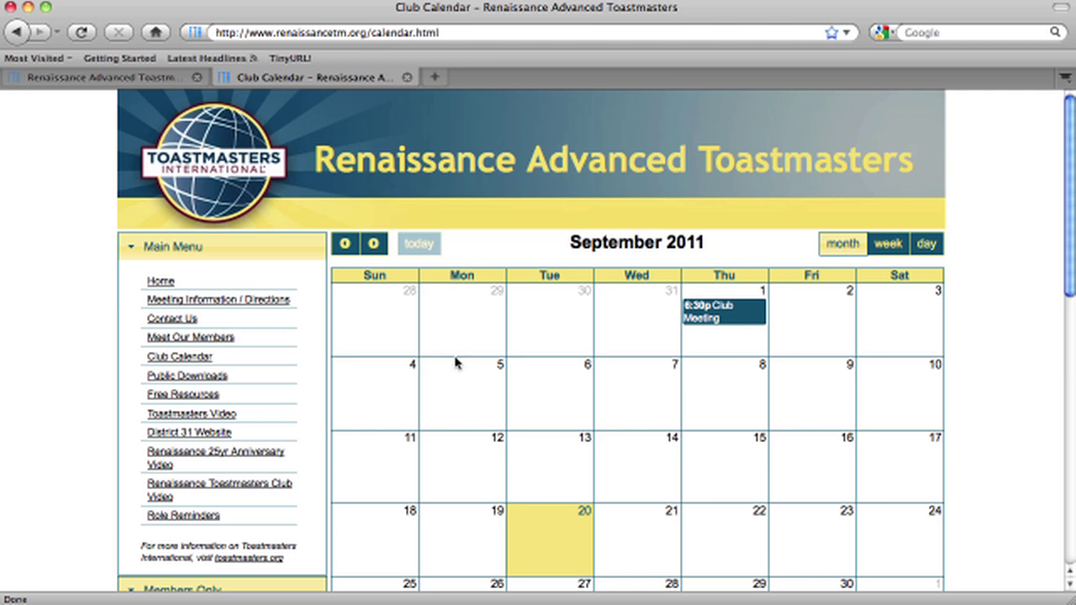
pyautogui.scroll(-7, 456, 363)
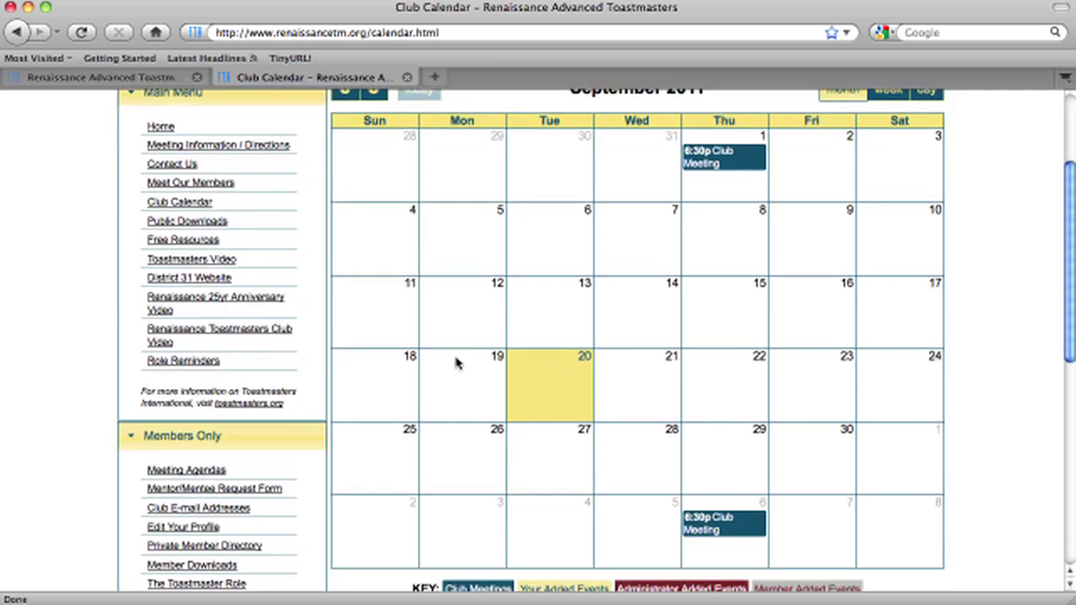
pyautogui.scroll(4, 456, 364)
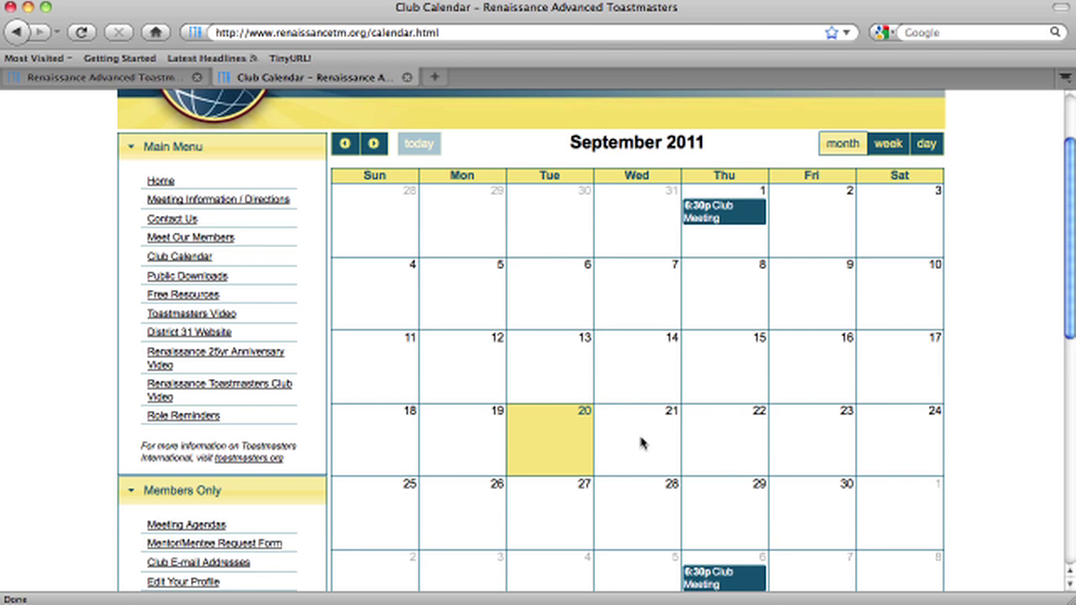
pyautogui.scroll(-5, 331, 473)
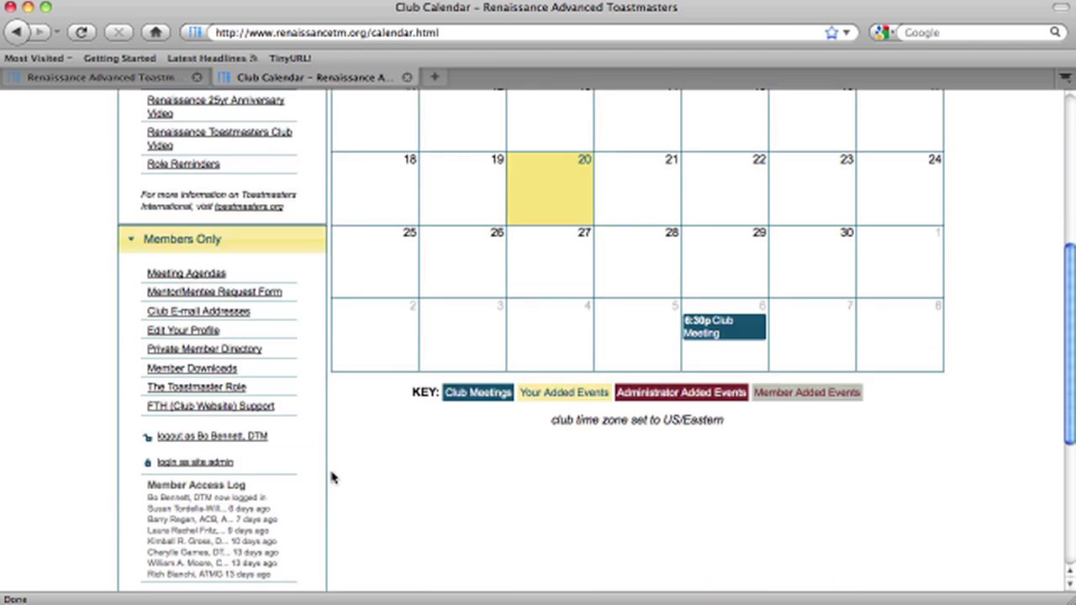
pyautogui.scroll(6, 434, 445)
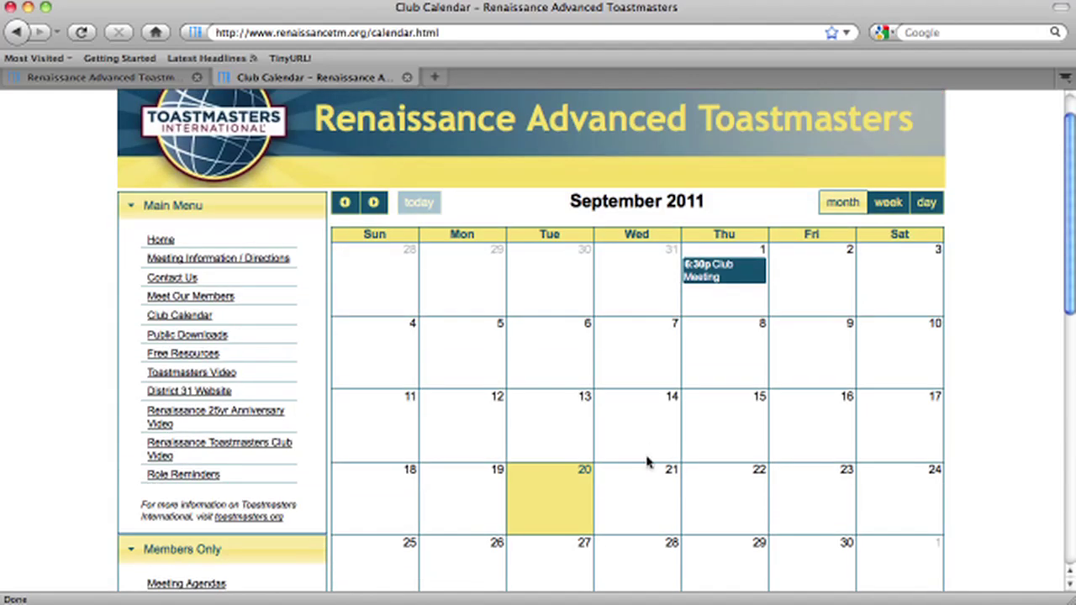
# Start an event on September 21 named 'Speaking at Bookstore - B&N 123 Main Street'.
pyautogui.click(645, 488)
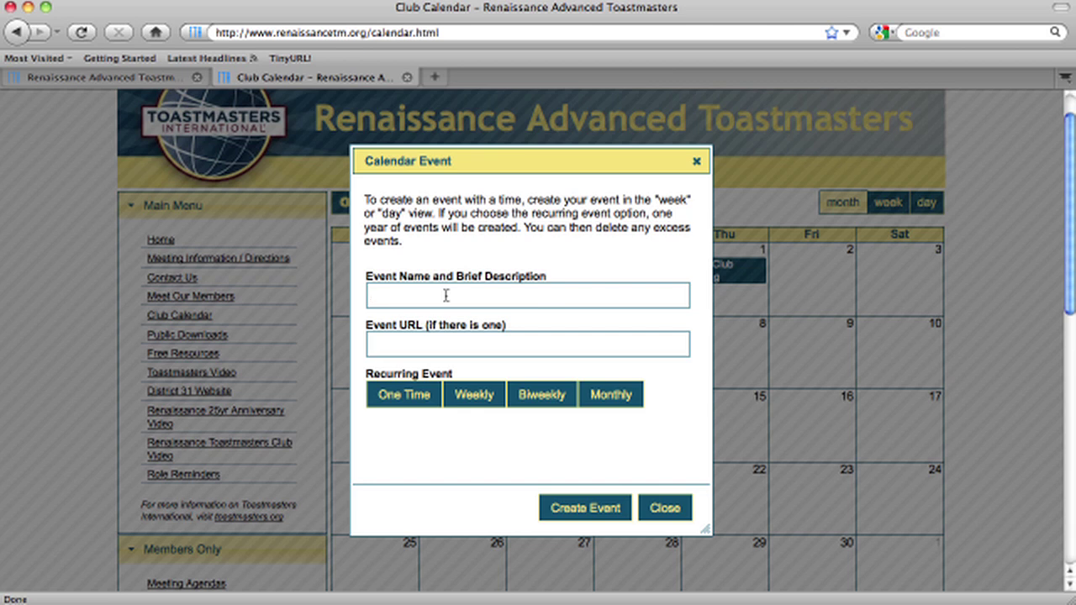
pyautogui.write('Speak')
pyautogui.write('ing at Bookstore')
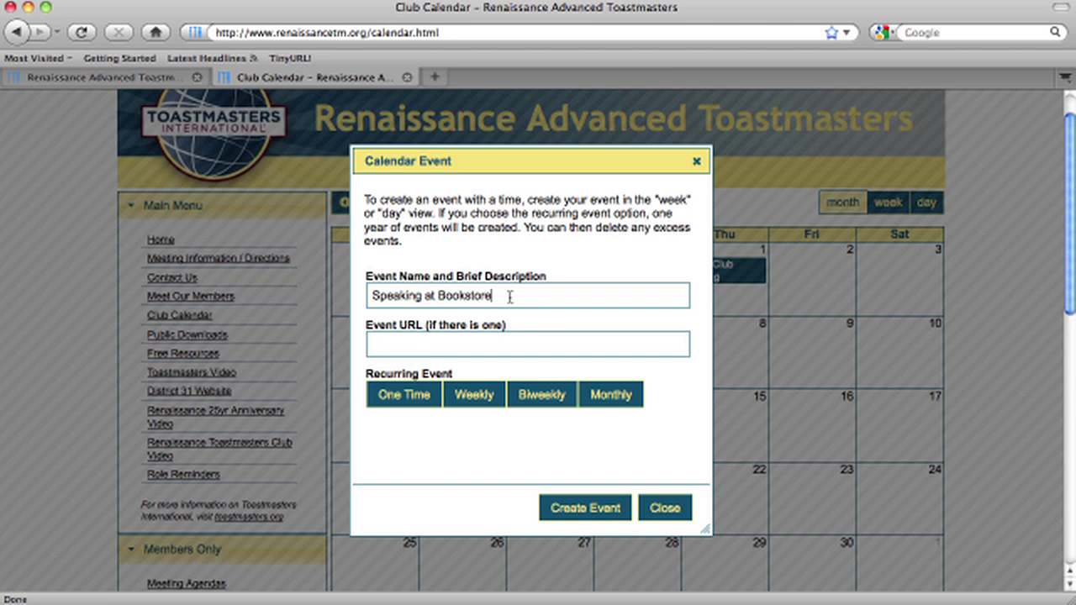
pyautogui.write('- B&N 123 Main Street')
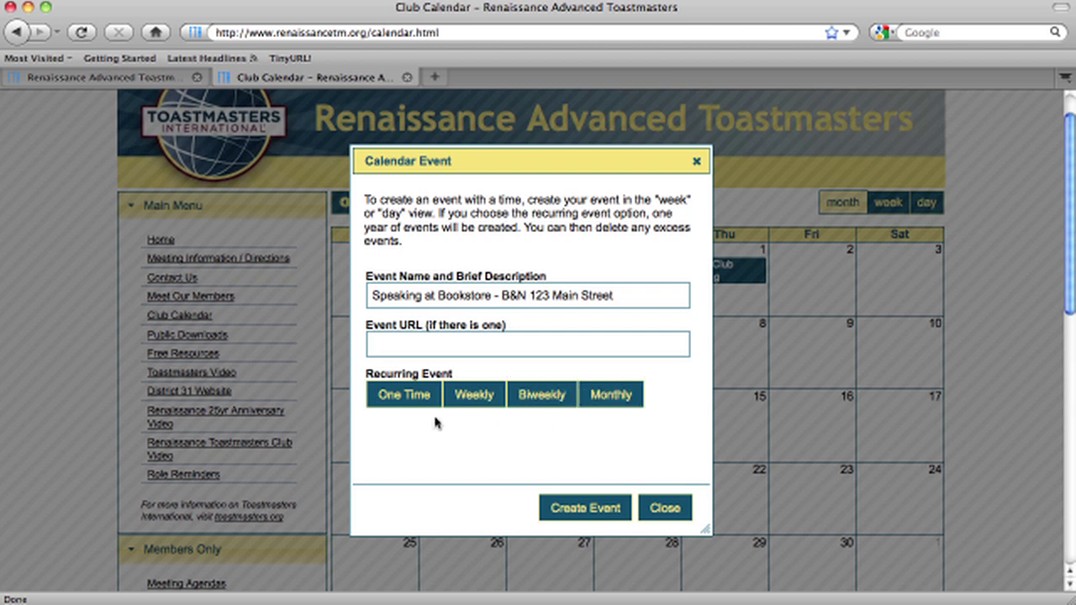
# Create the Speaking at Bookstore event on Wednesday, September 21.
pyautogui.click(587, 510)
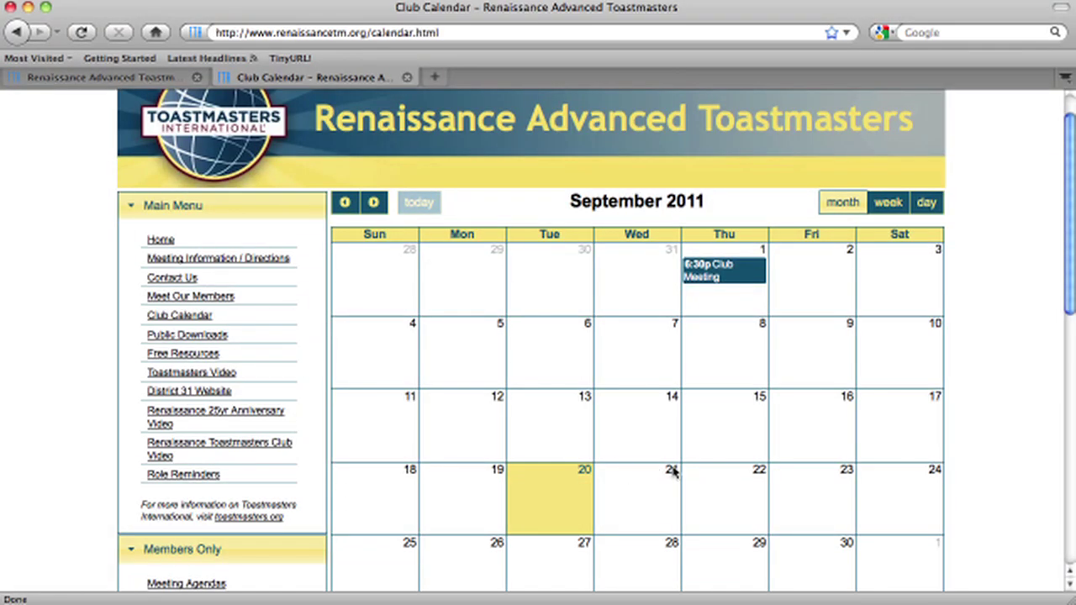
pyautogui.scroll(-2, 725, 448)
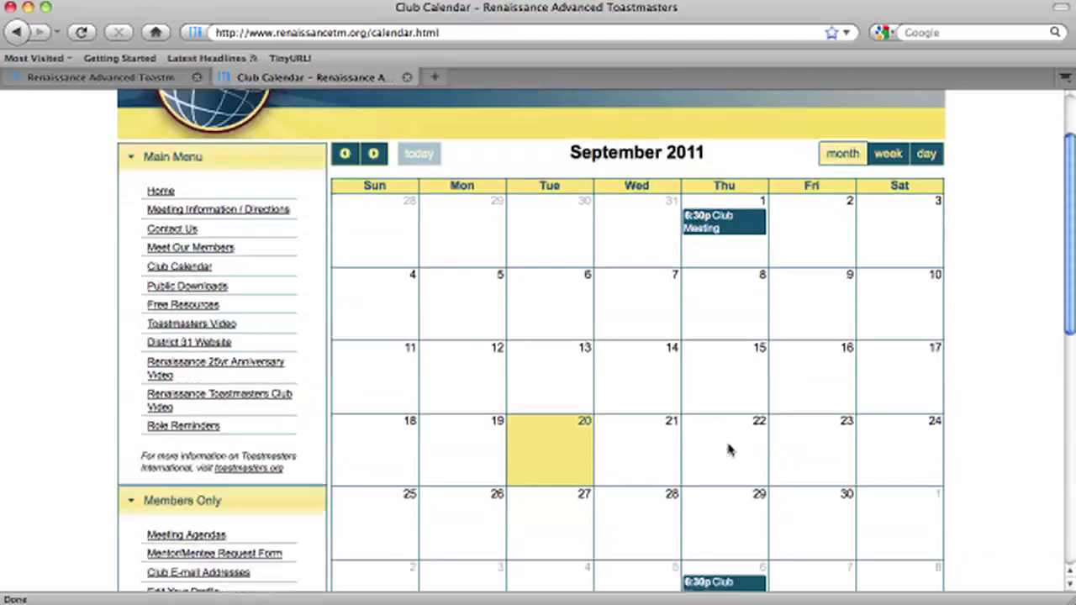
pyautogui.scroll(-1, 729, 450)
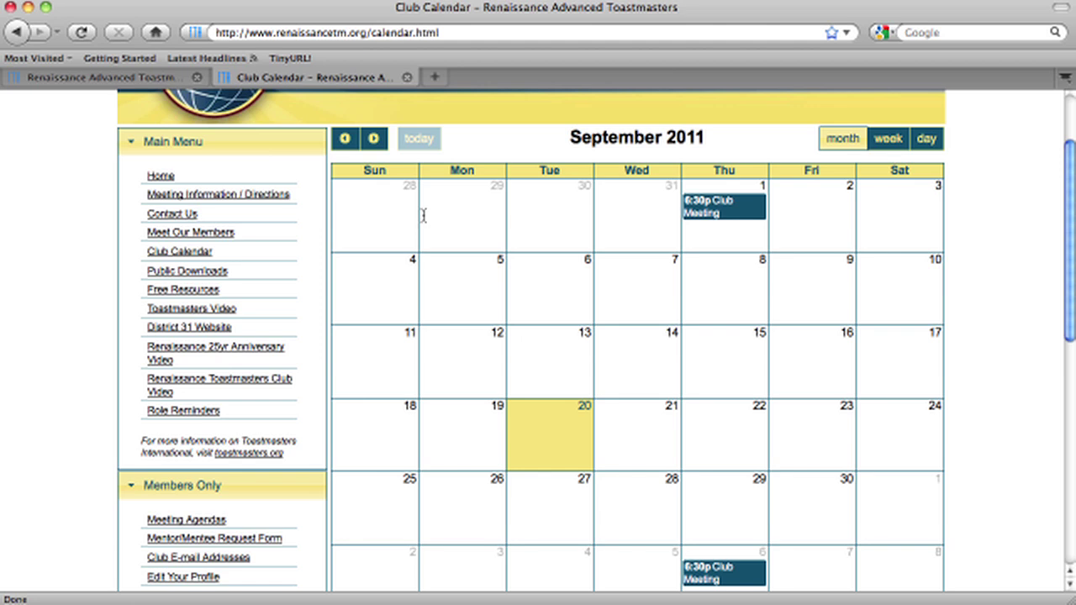
# Browse to October and back, and toggle between week and month views of September 2011.
pyautogui.click(376, 142)
pyautogui.click(348, 139)
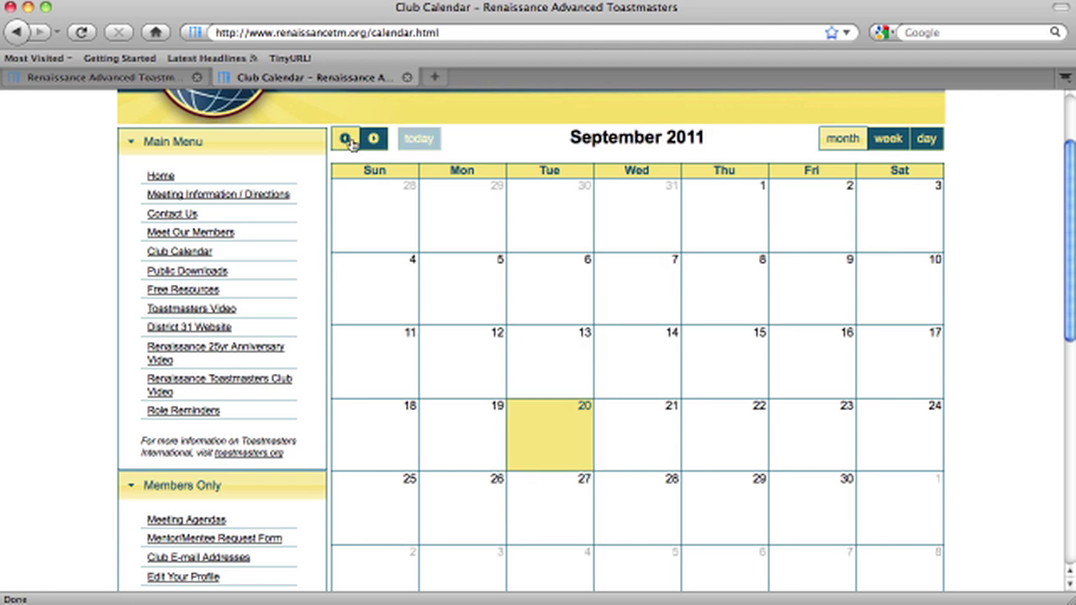
pyautogui.click(883, 141)
pyautogui.click(840, 141)
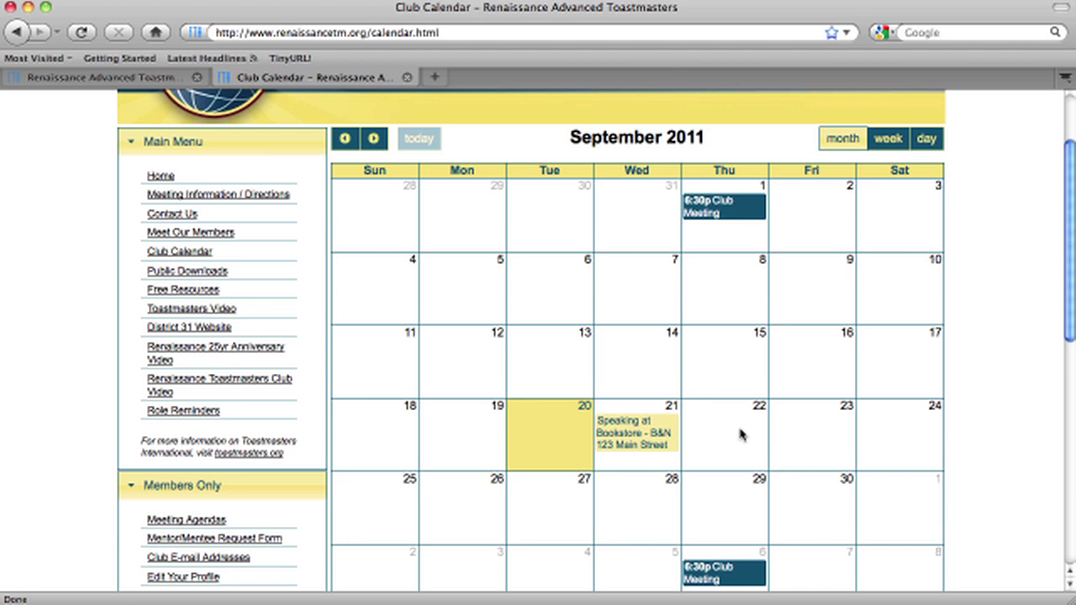
pyautogui.scroll(-3, 721, 434)
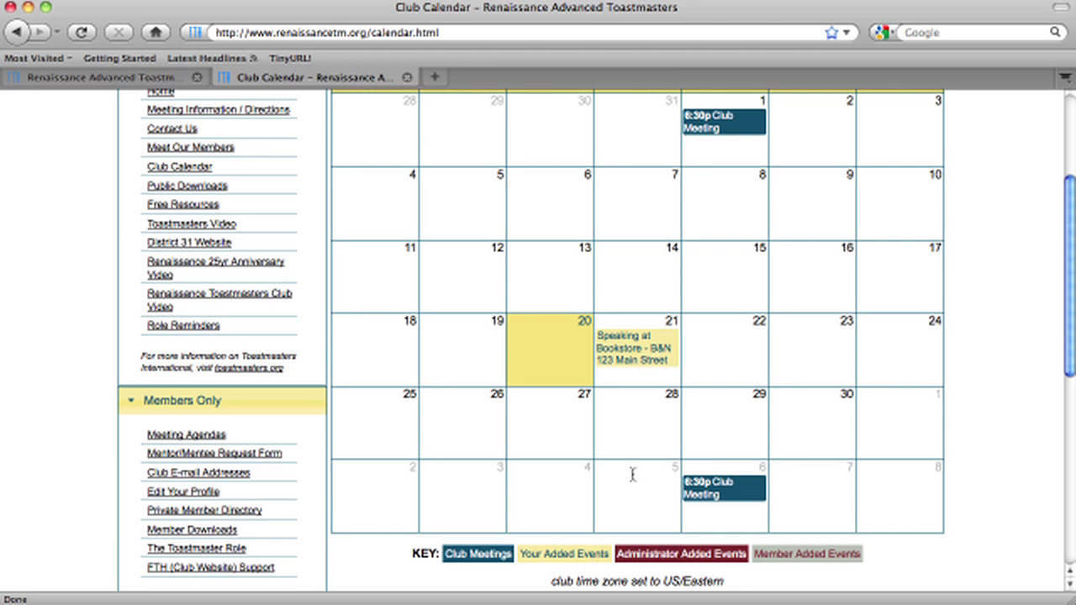
pyautogui.scroll(3, 629, 463)
pyautogui.scroll(-2, 629, 462)
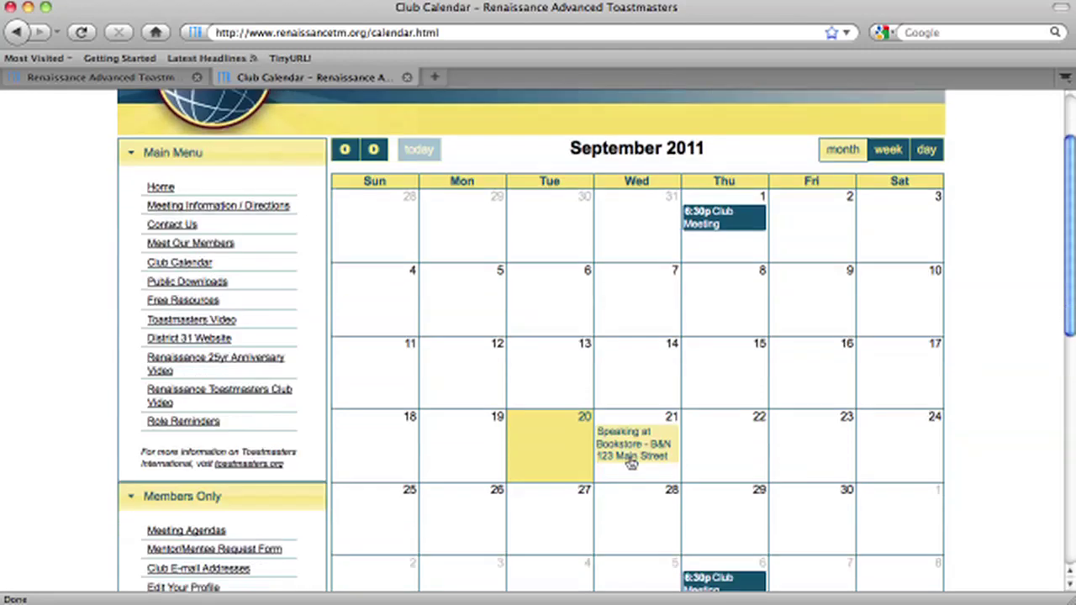
pyautogui.scroll(1, 631, 461)
pyautogui.scroll(-1, 630, 461)
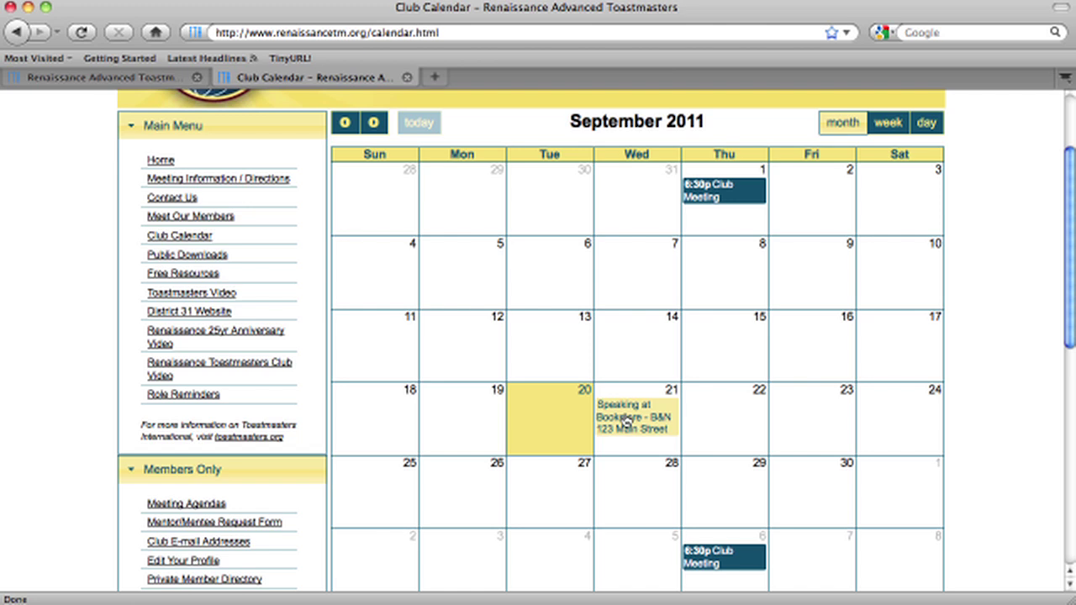
# Append ', Sudbury' to the bookstore event's name, then delete that event.
pyautogui.click(626, 421)
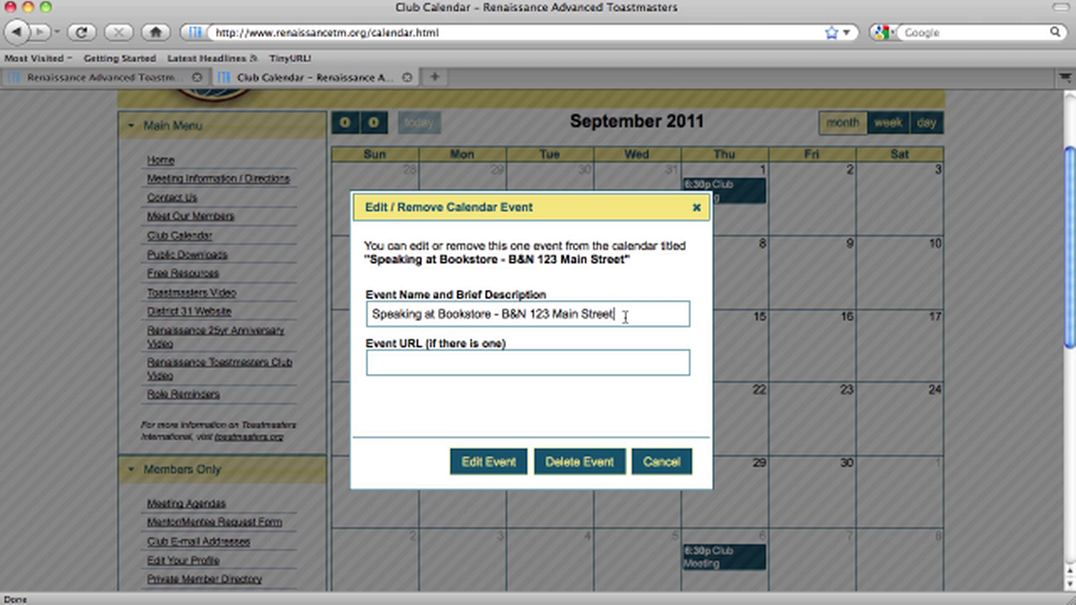
pyautogui.write(', Sudbury')
pyautogui.click(490, 462)
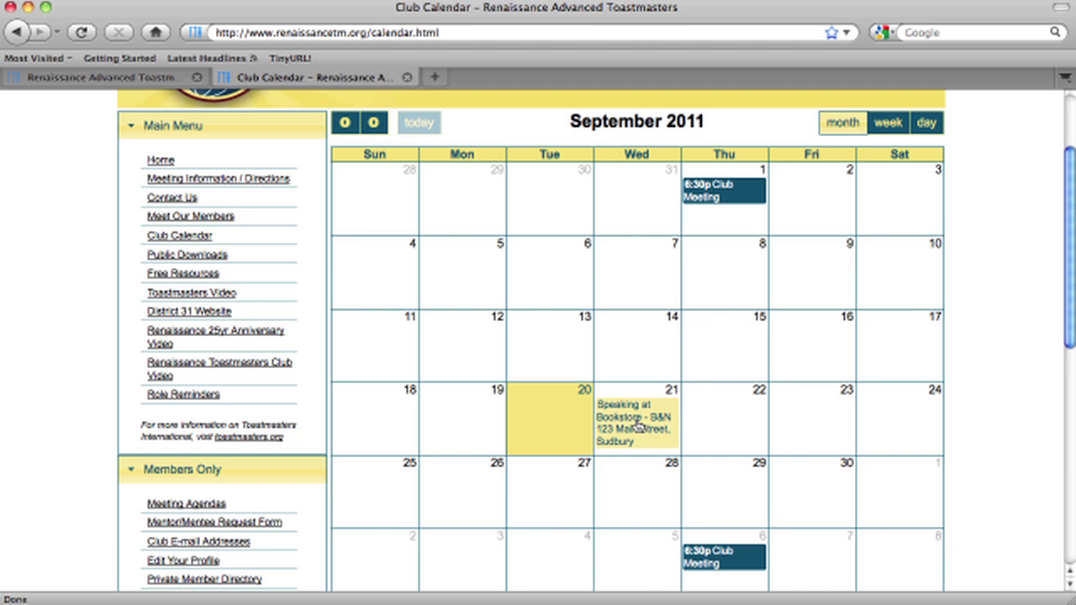
pyautogui.click(638, 426)
pyautogui.click(577, 465)
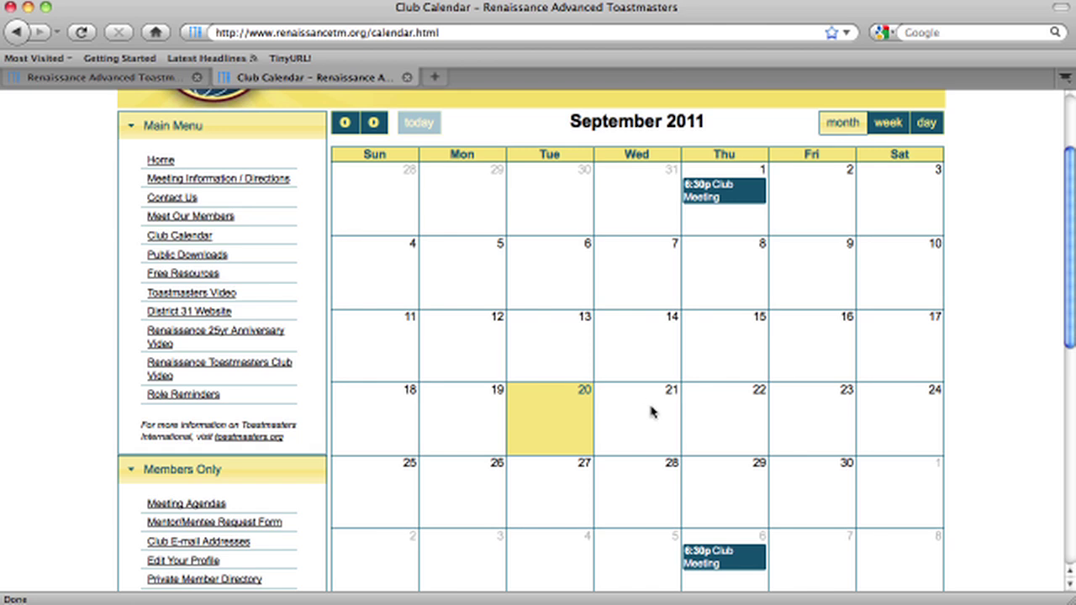
# Switch the calendar to week view and move to the week of Sep 18–24.
pyautogui.click(923, 123)
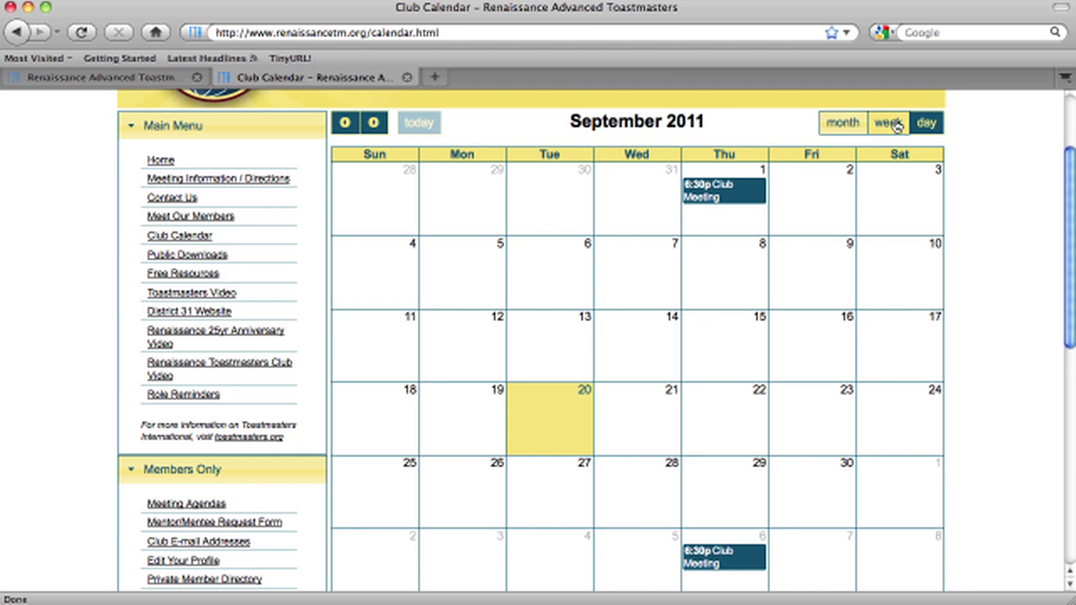
pyautogui.click(889, 123)
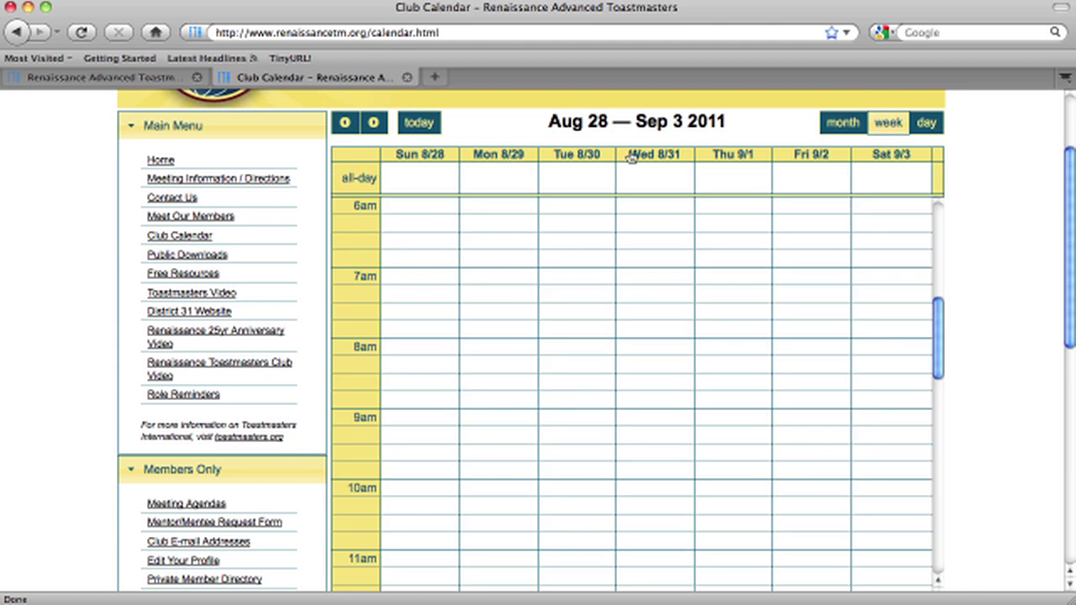
pyautogui.click(375, 124)
pyautogui.click(375, 124)
pyautogui.click(375, 124)
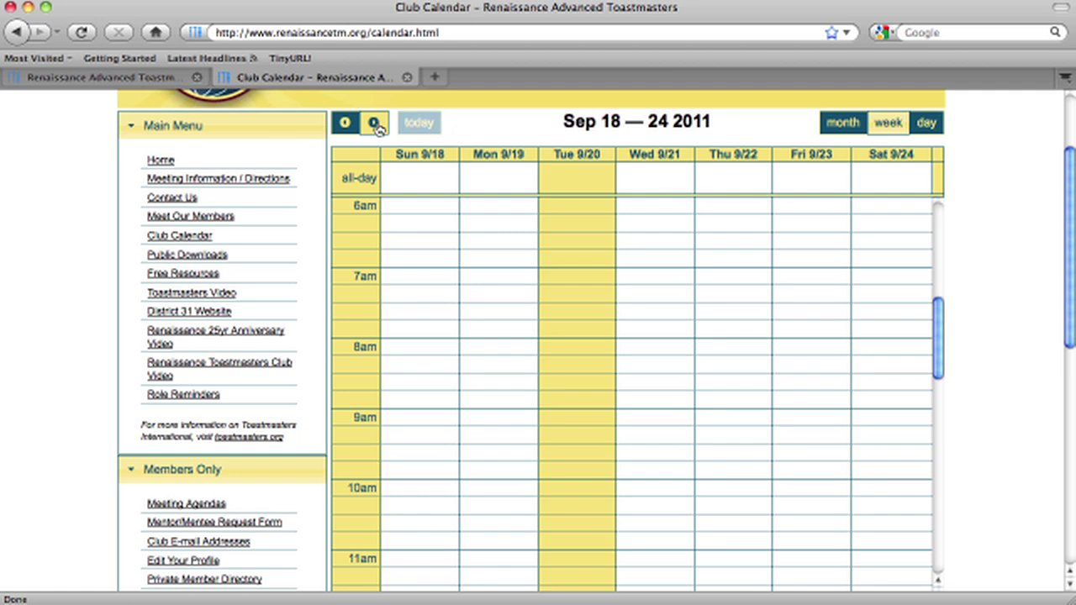
pyautogui.click(375, 123)
pyautogui.click(345, 122)
pyautogui.scroll(-12, 670, 304)
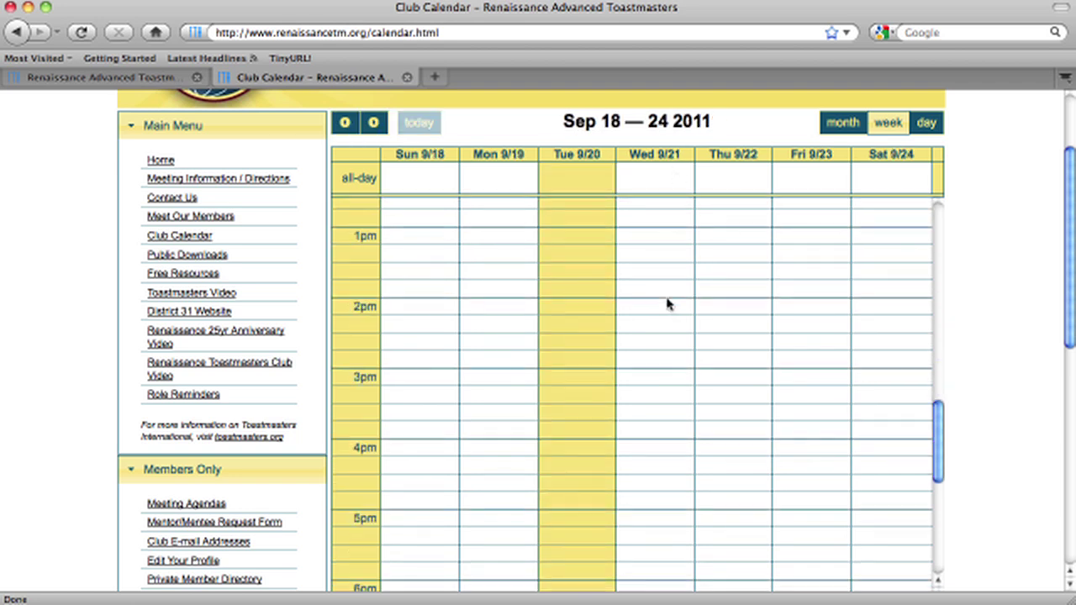
pyautogui.scroll(-3, 669, 304)
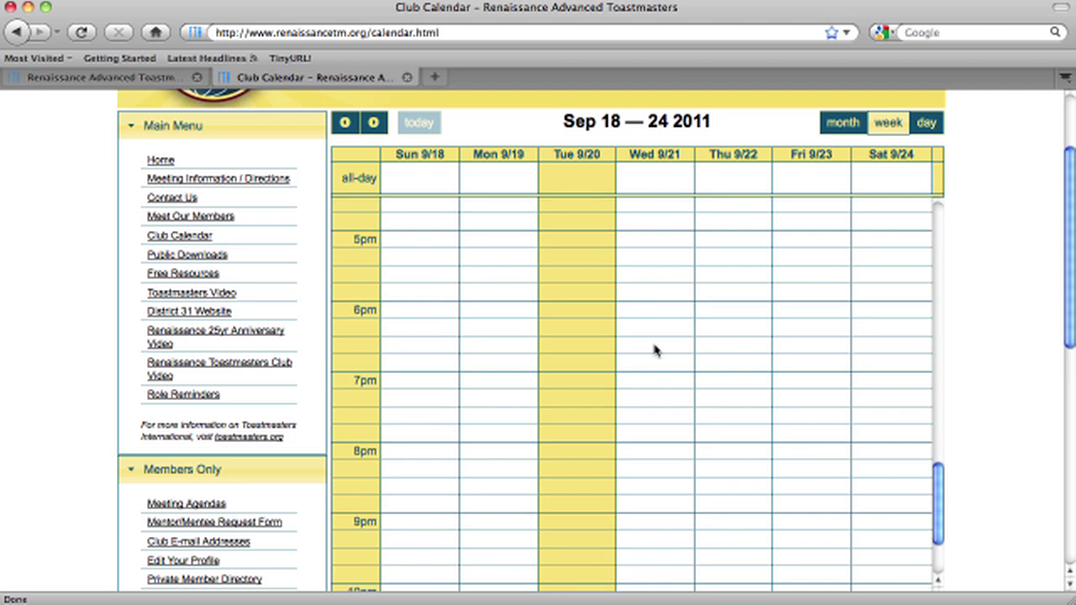
# Create a one-time 7–8 pm 'Speaking Event' on Wednesday 9/21 and return to month view.
pyautogui.moveTo(652, 383); pyautogui.dragTo(648, 496)
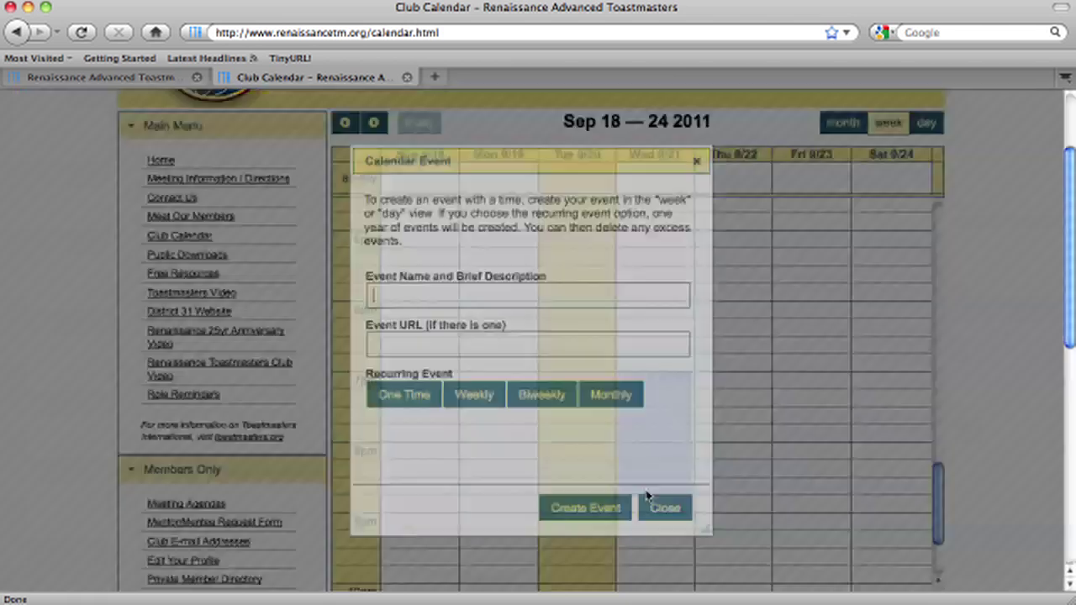
pyautogui.click(664, 507)
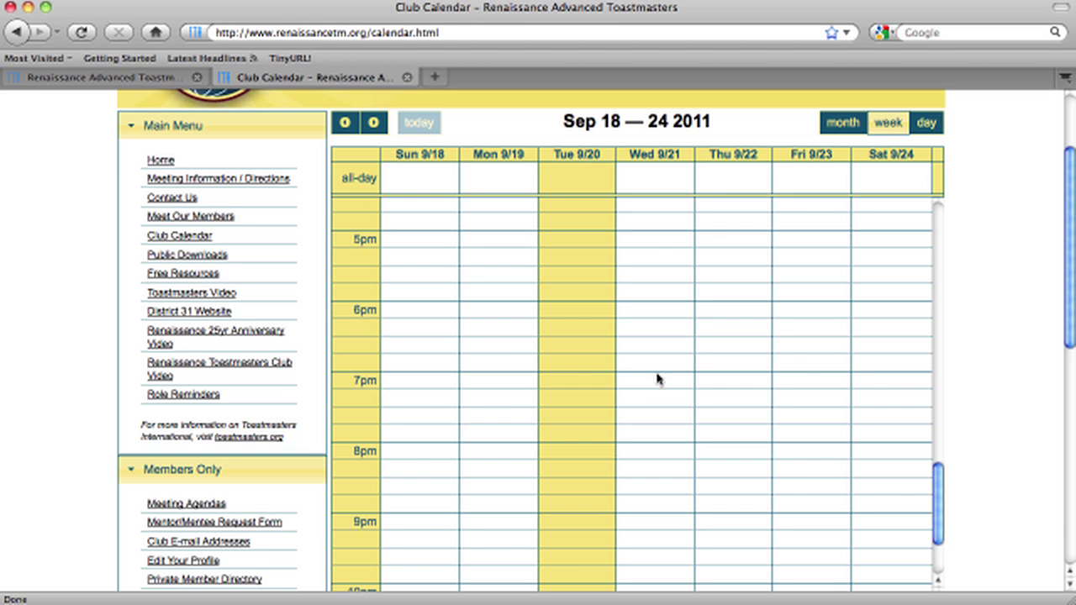
pyautogui.moveTo(658, 384); pyautogui.dragTo(663, 511)
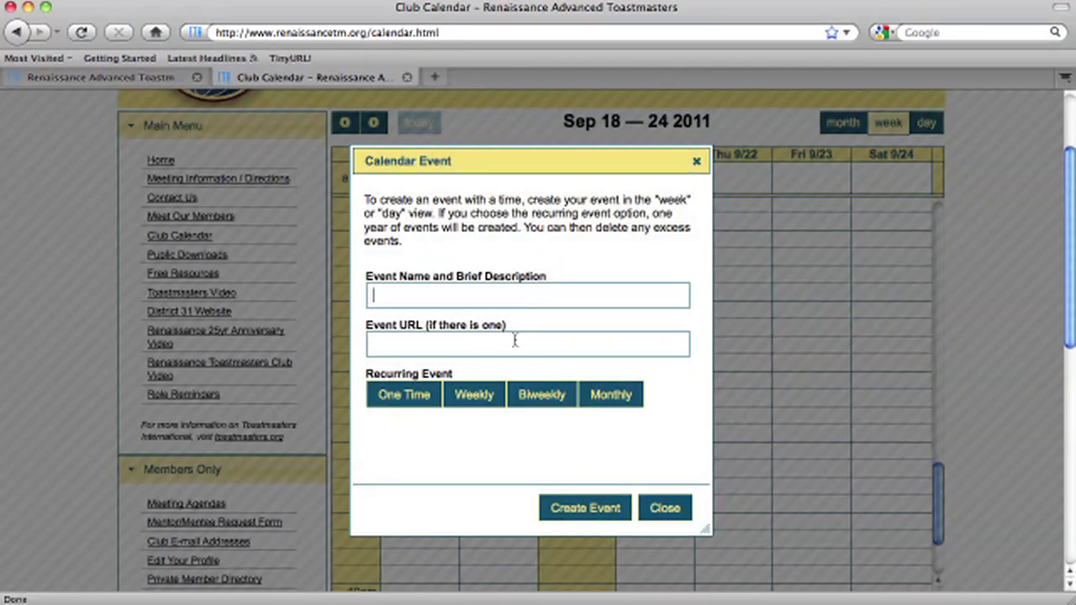
pyautogui.write('Speaking Event')
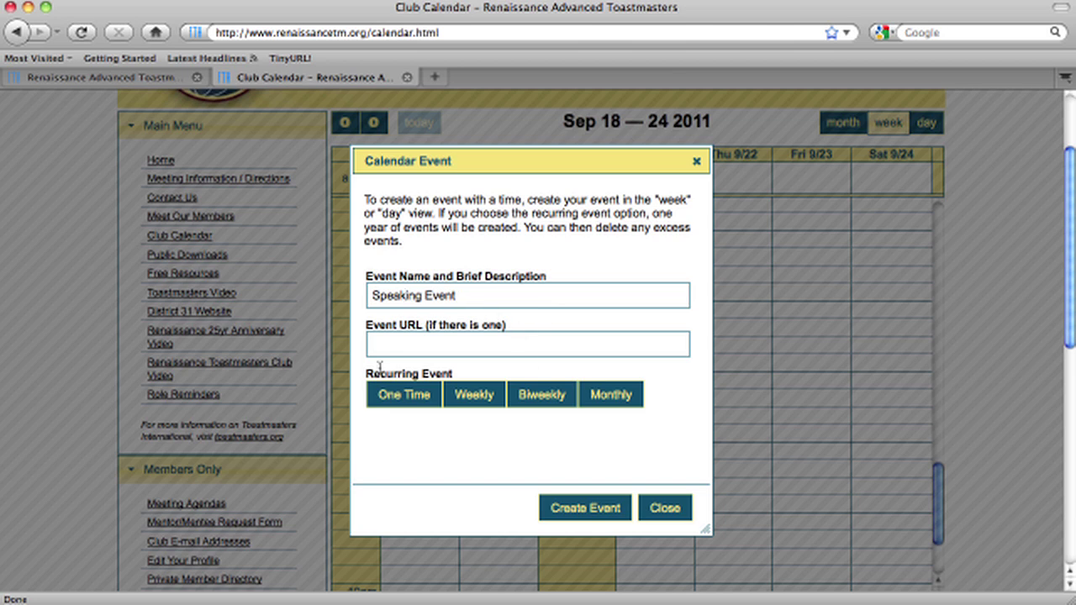
pyautogui.click(414, 399)
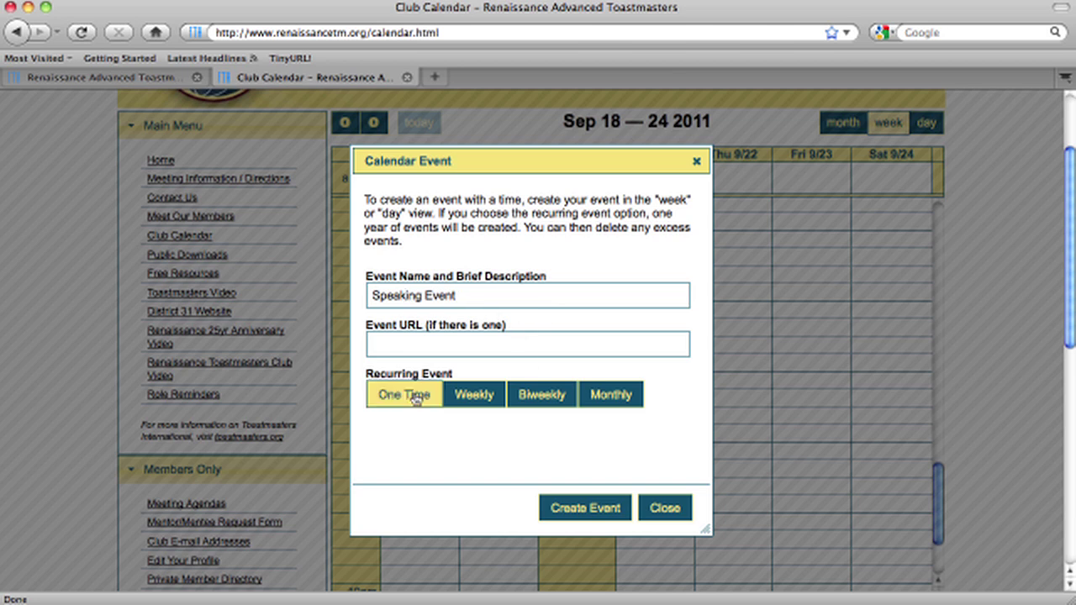
pyautogui.click(613, 507)
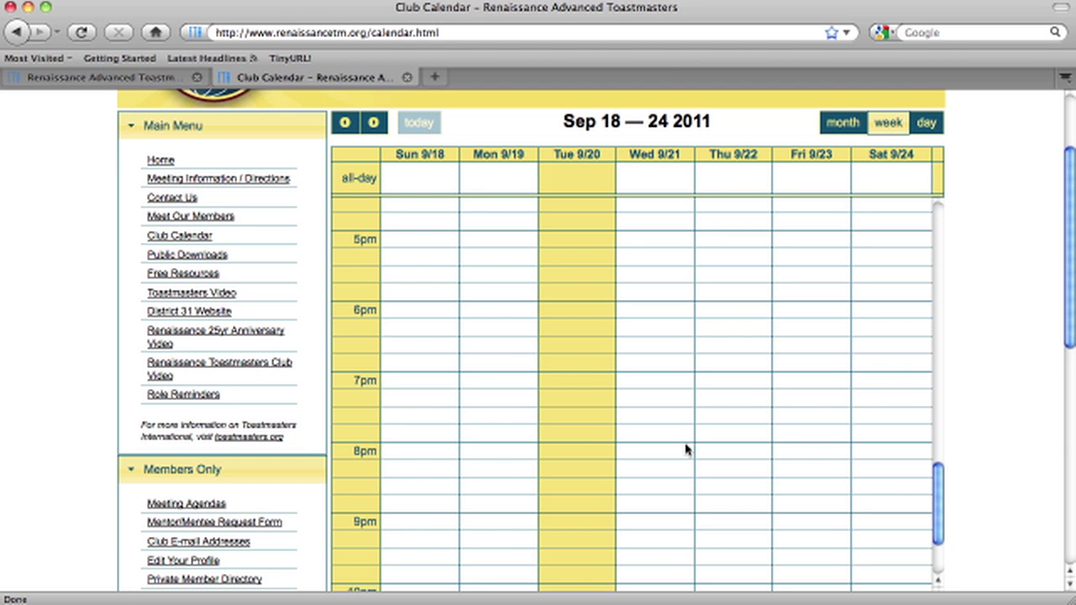
pyautogui.click(840, 126)
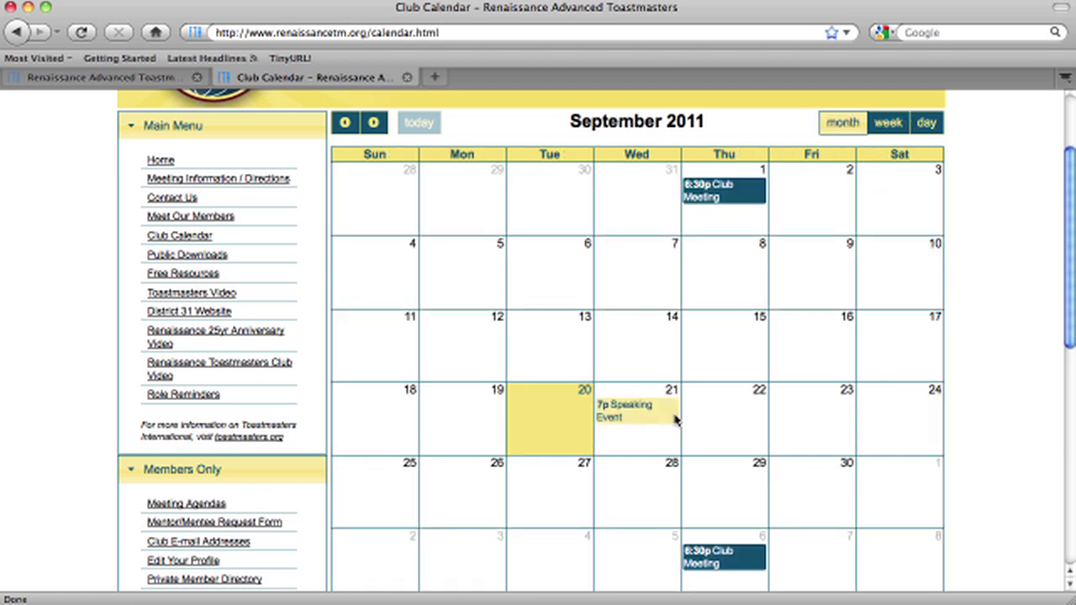
# Delete the 7p Speaking Event on September 21 and show the Sep 18–24 week.
pyautogui.click(623, 418)
pyautogui.click(593, 458)
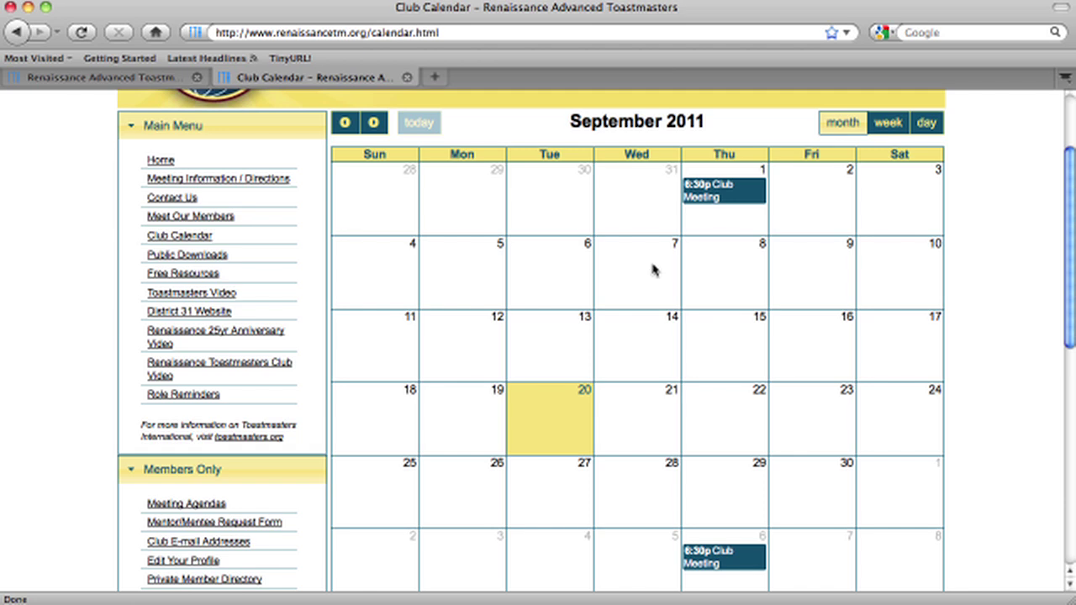
pyautogui.click(889, 123)
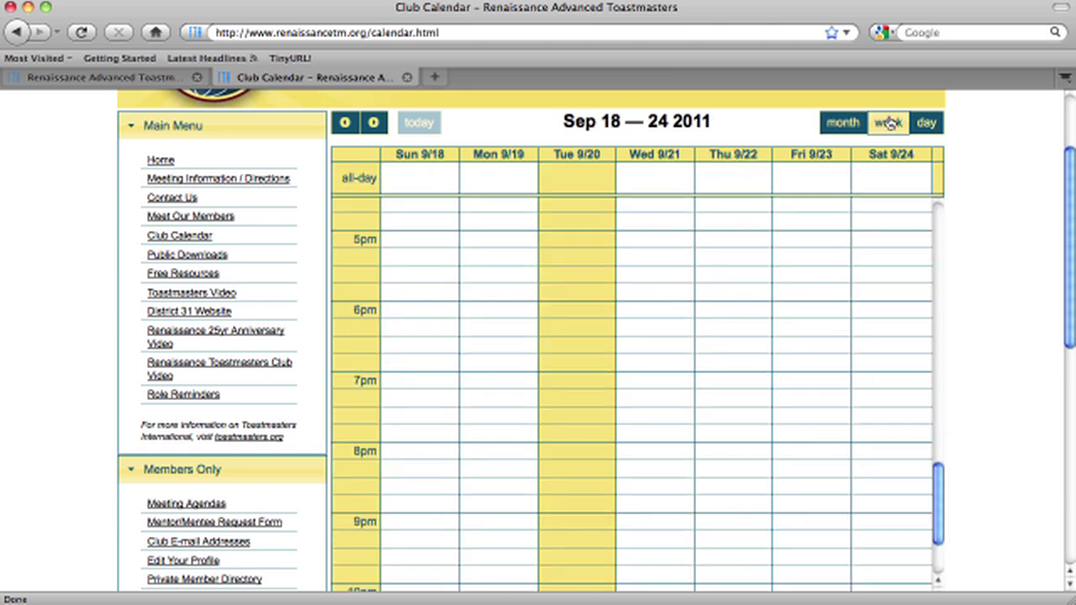
# Go back in week view to the week of Sep 4–10.
pyautogui.click(344, 124)
pyautogui.click(344, 124)
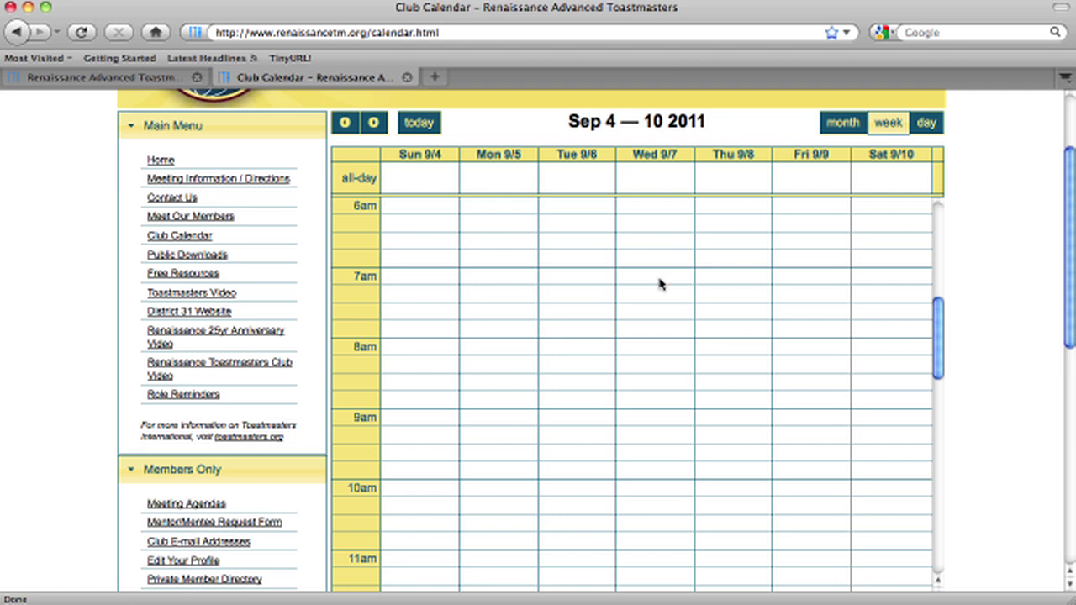
pyautogui.scroll(-1, 660, 284)
pyautogui.scroll(-15, 660, 284)
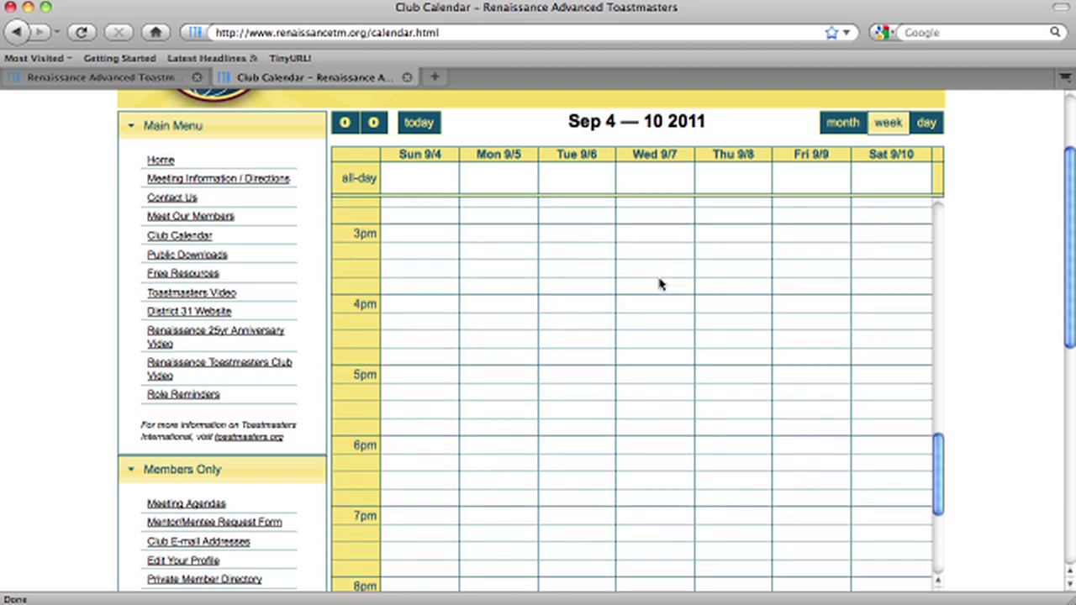
pyautogui.scroll(-4, 660, 284)
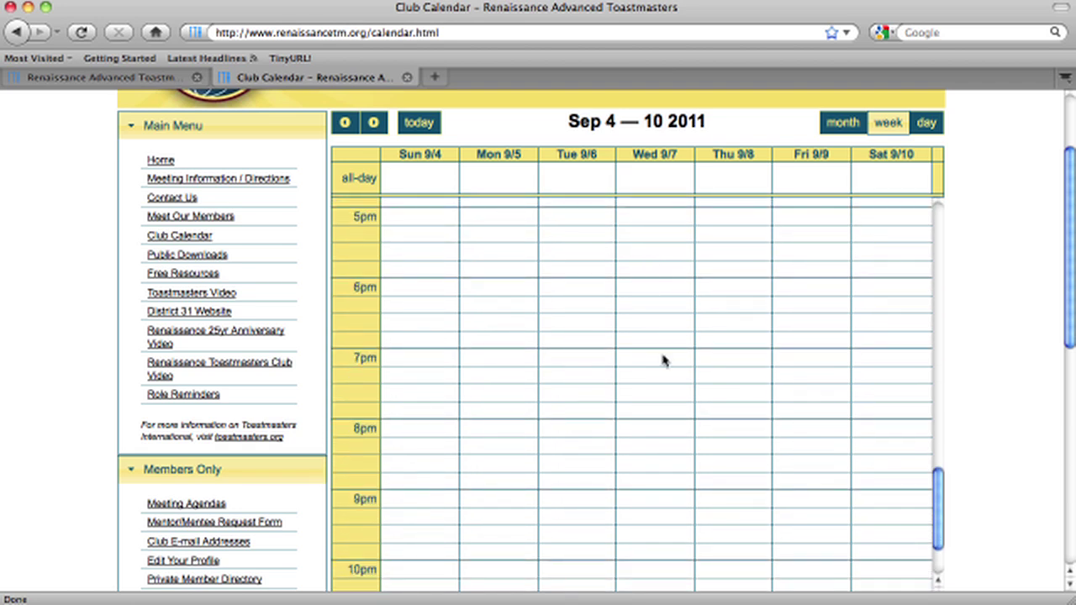
# Create a weekly-repeating 7–8 pm 'Social Hour' starting Wednesday 9/7, then view the month.
pyautogui.moveTo(654, 361); pyautogui.dragTo(656, 413)
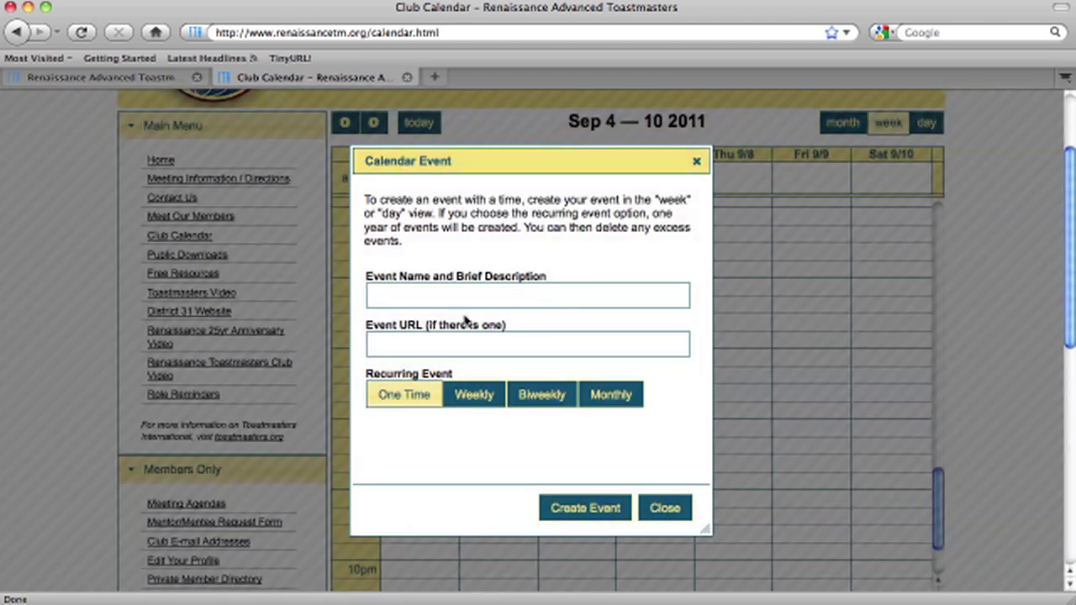
pyautogui.write('Social Hour')
pyautogui.click(482, 398)
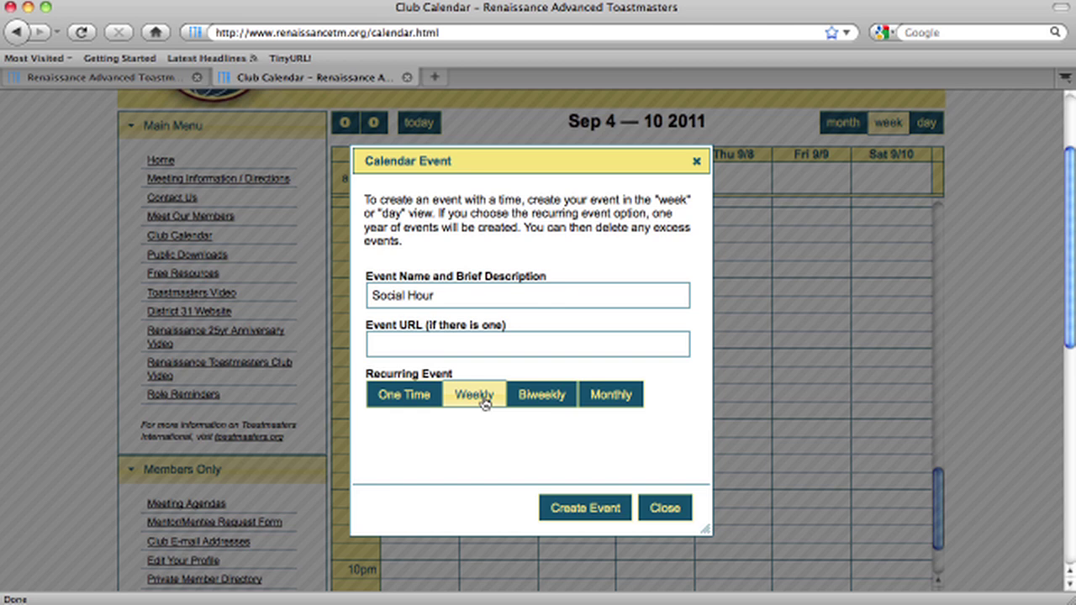
pyautogui.click(580, 510)
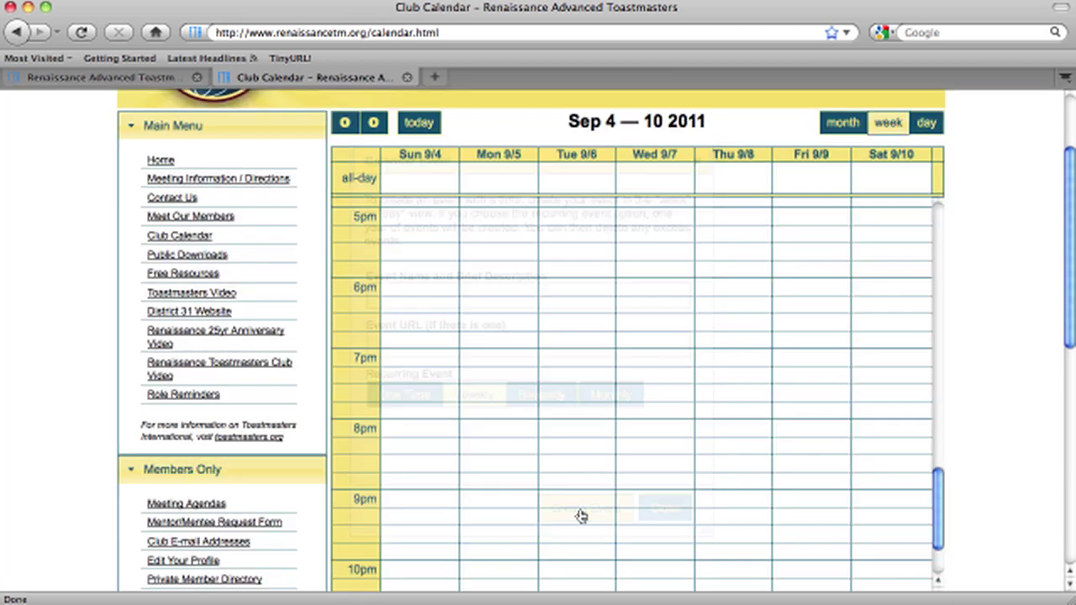
pyautogui.click(844, 122)
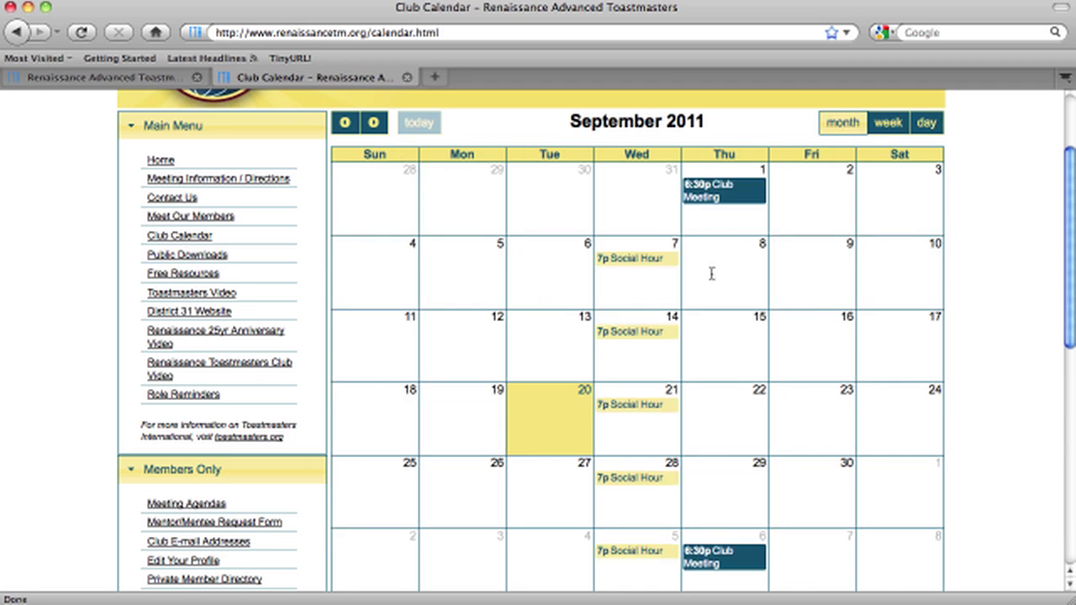
# Page the calendar ahead to December 2011, then back to October 2011.
pyautogui.click(375, 124)
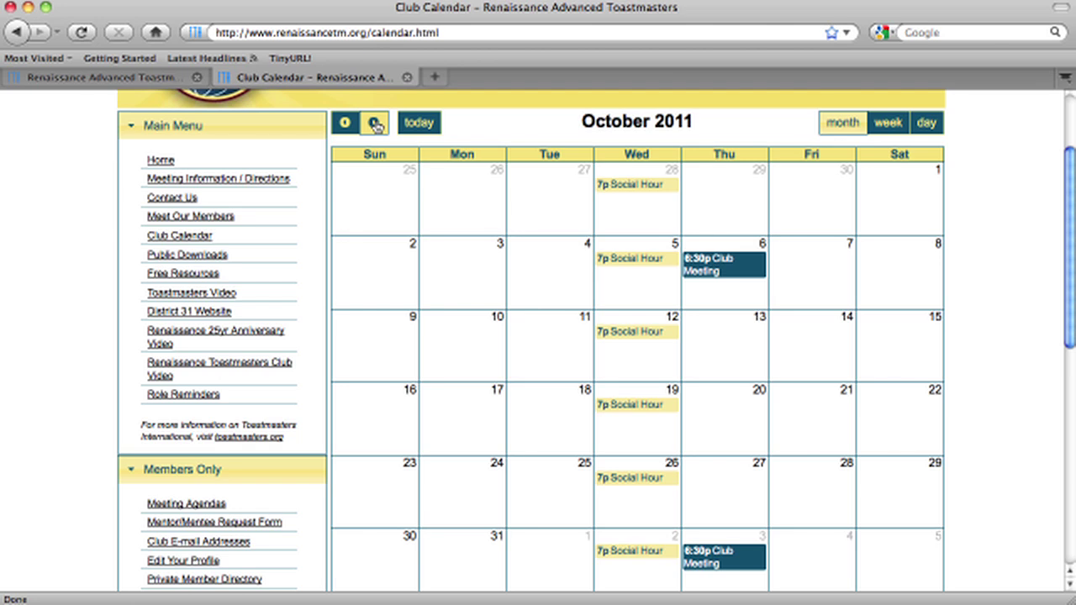
pyautogui.click(375, 125)
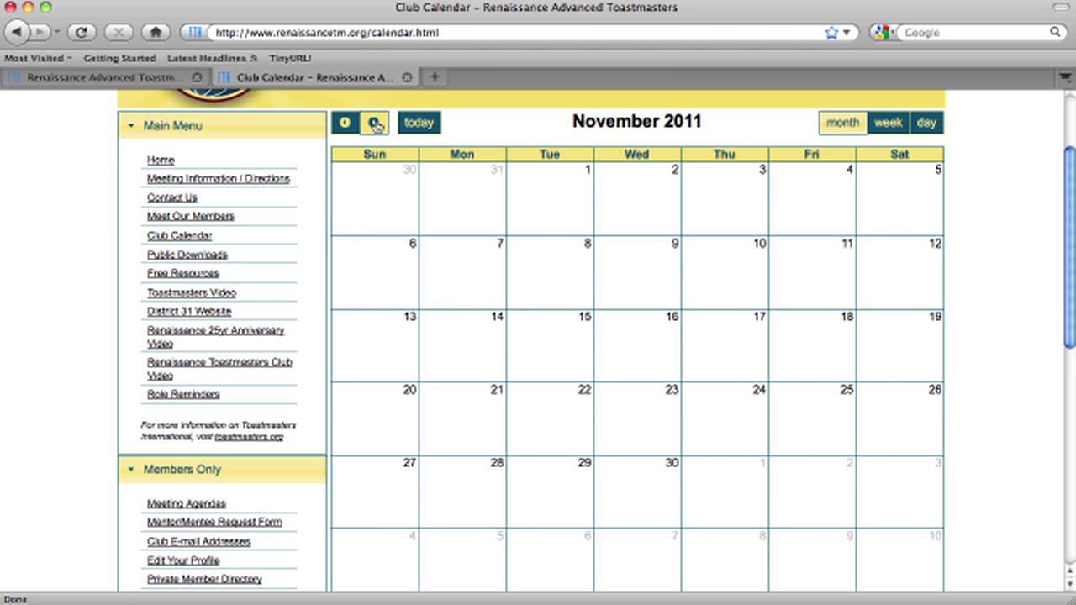
pyautogui.click(375, 124)
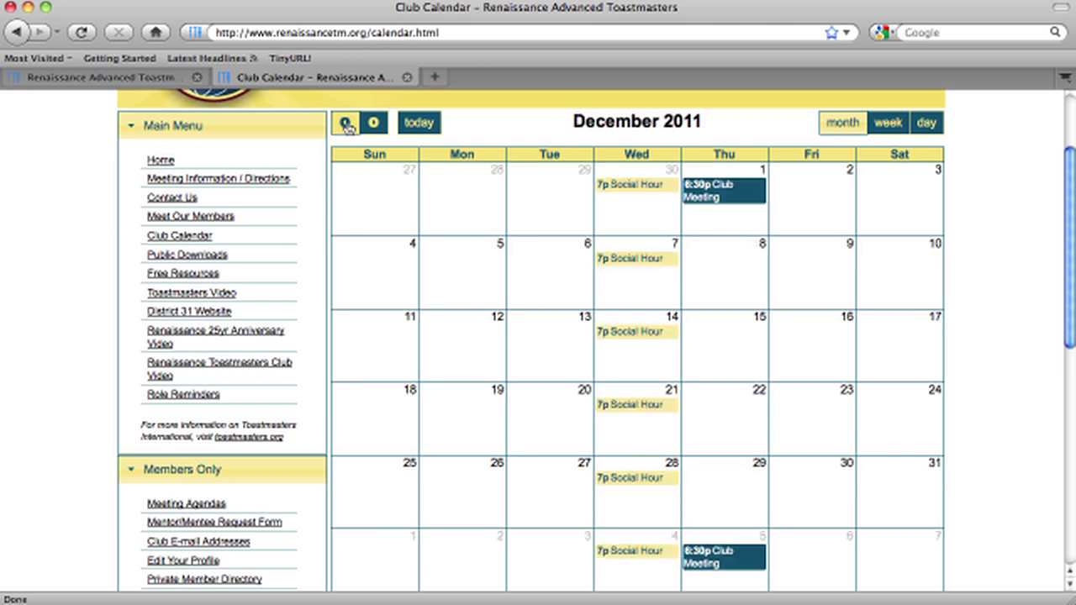
pyautogui.click(346, 125)
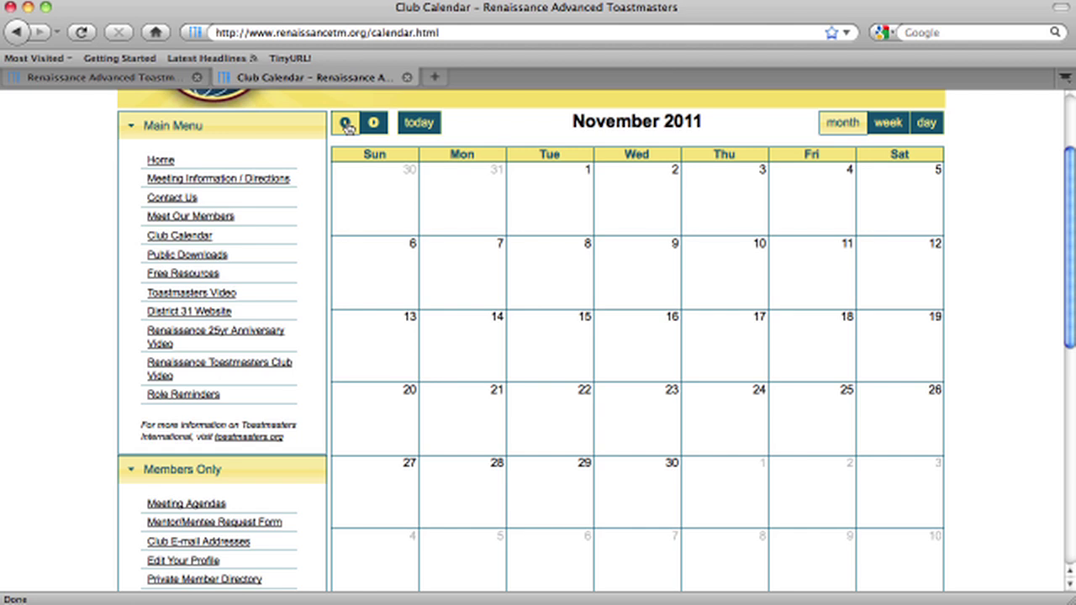
pyautogui.click(347, 124)
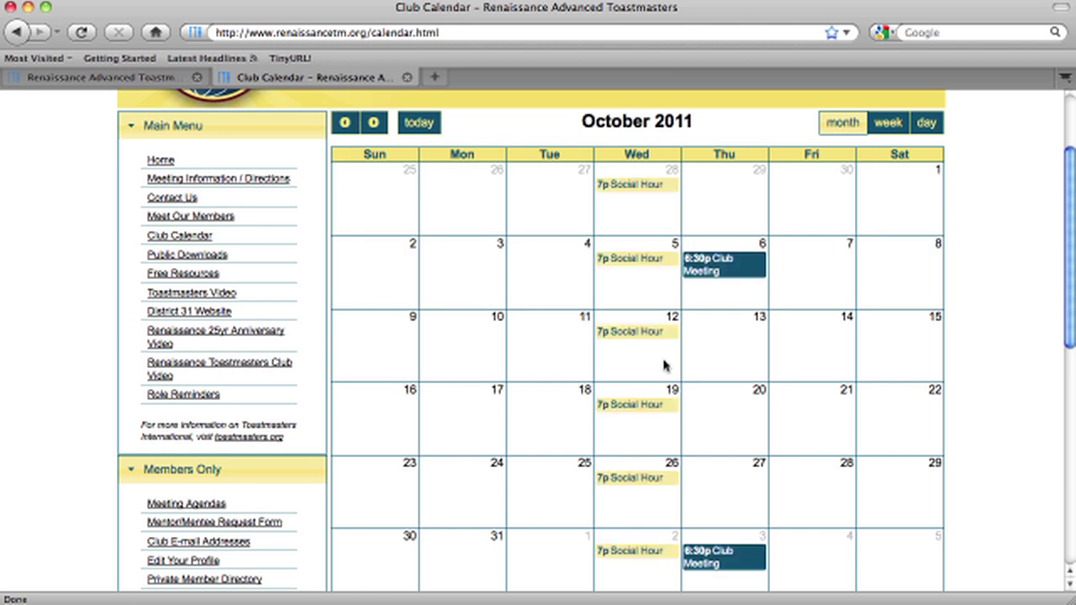
# Delete the October 26 Social Hour, then all Social Hour occurrences, and return to September 2011.
pyautogui.click(630, 478)
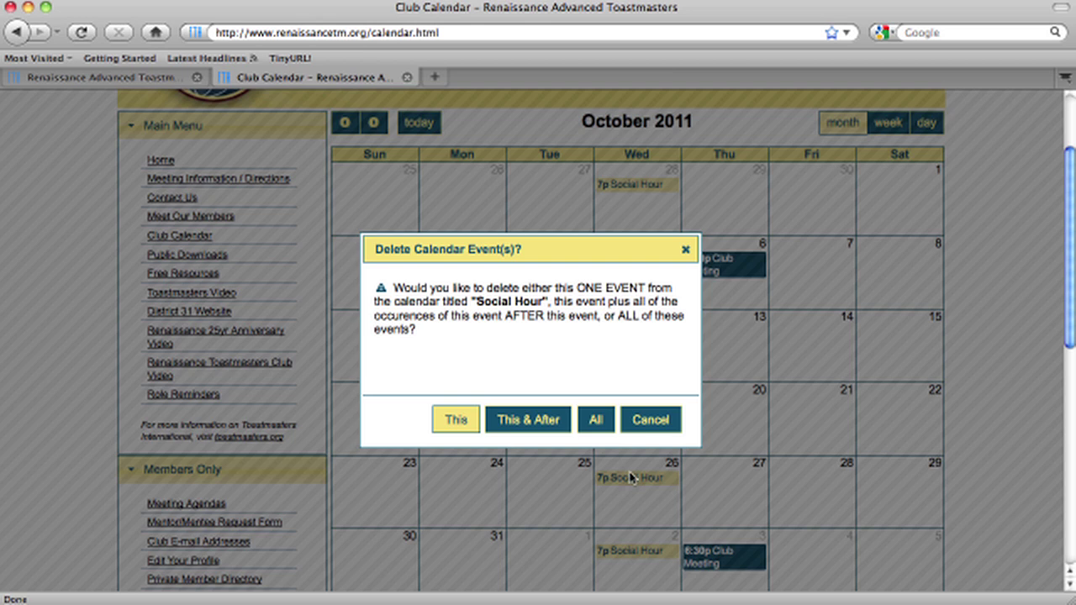
pyautogui.click(454, 421)
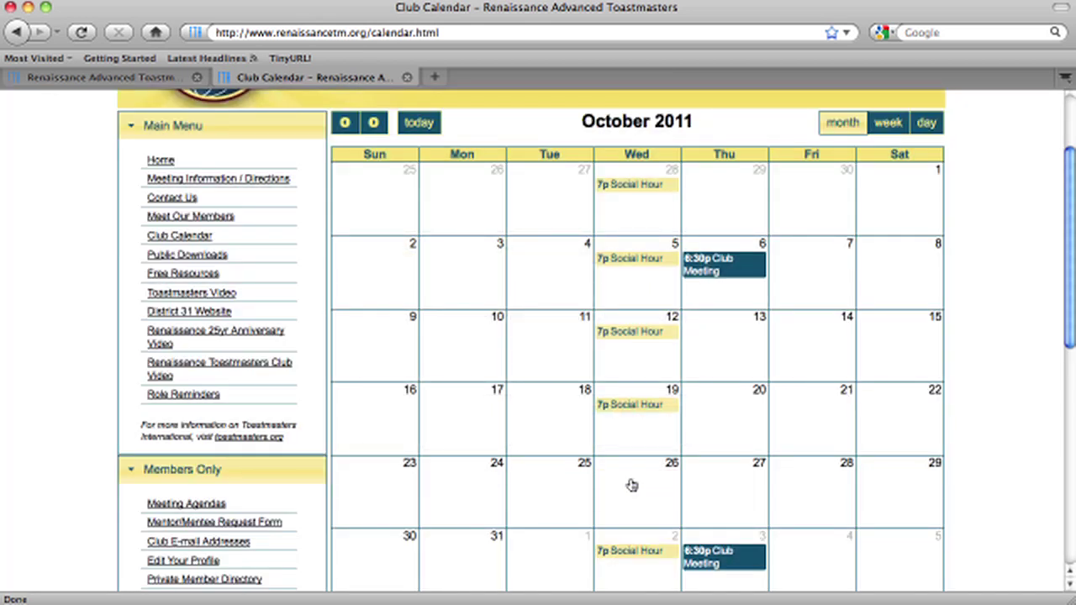
pyautogui.click(629, 407)
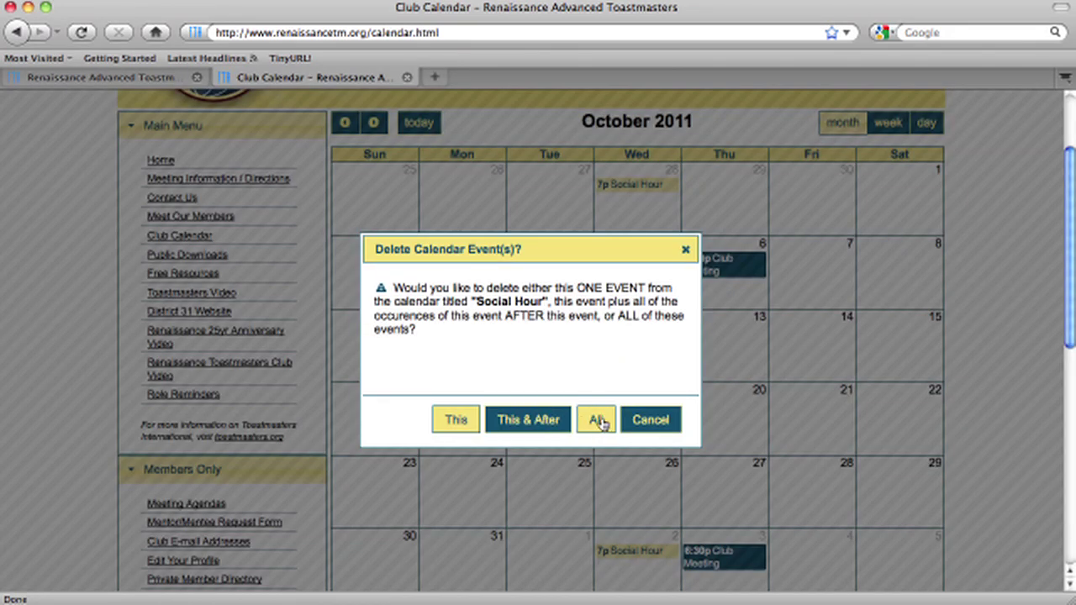
pyautogui.click(597, 420)
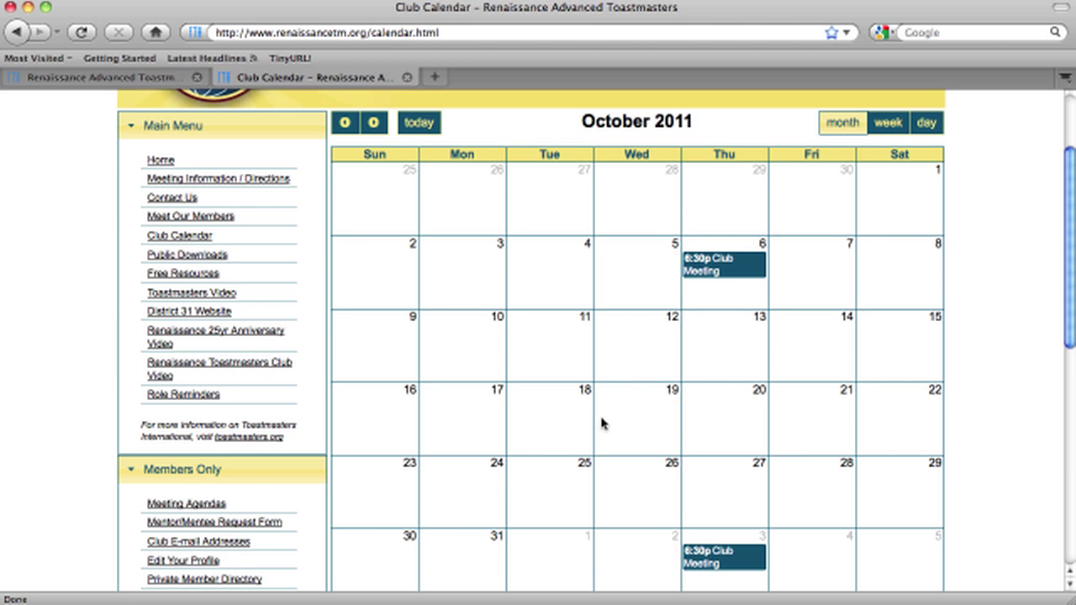
pyautogui.click(345, 124)
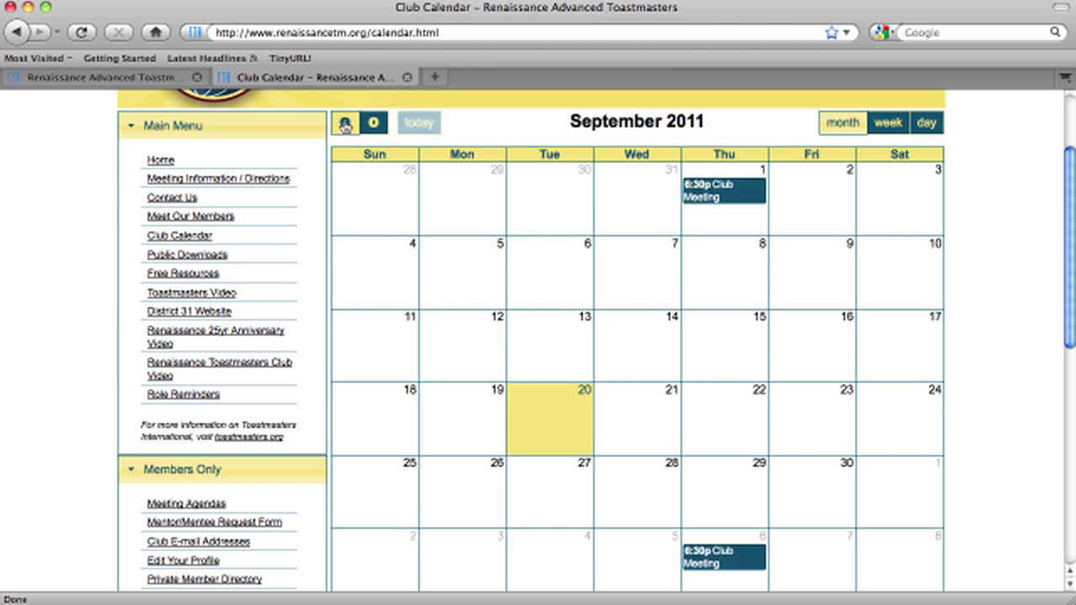
# Check the calendar key, then open the September 1 6:30p Club Meeting agenda.
pyautogui.scroll(-3, 555, 245)
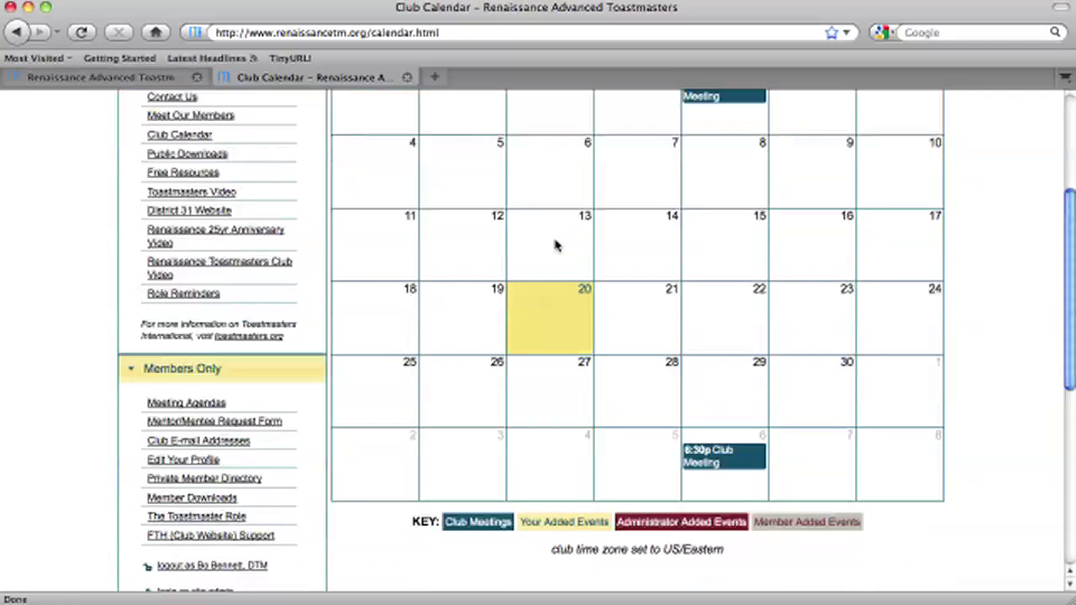
pyautogui.scroll(-1, 554, 245)
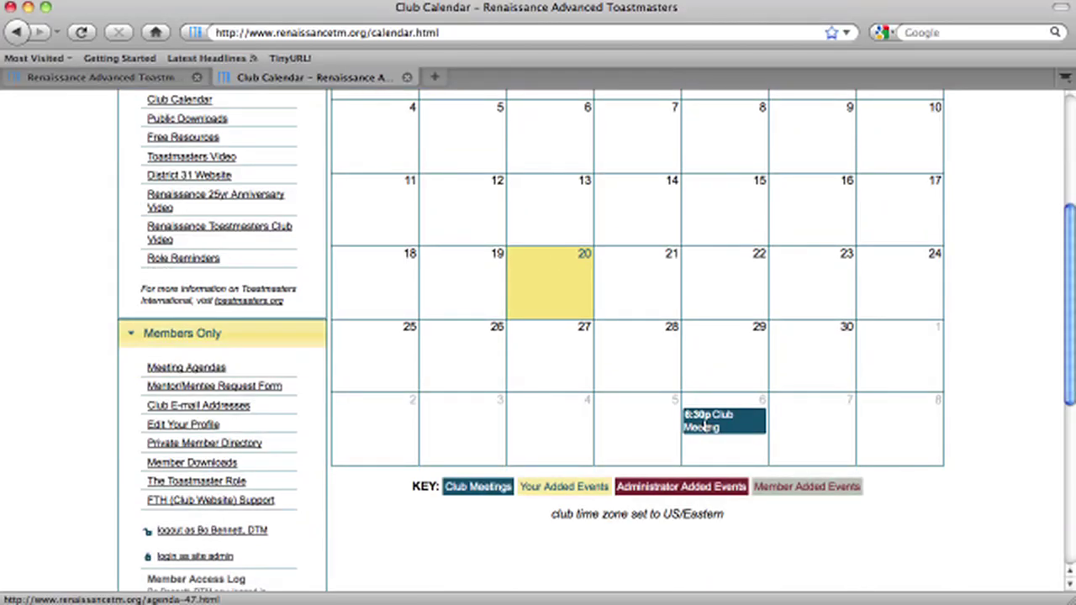
pyautogui.scroll(6, 705, 426)
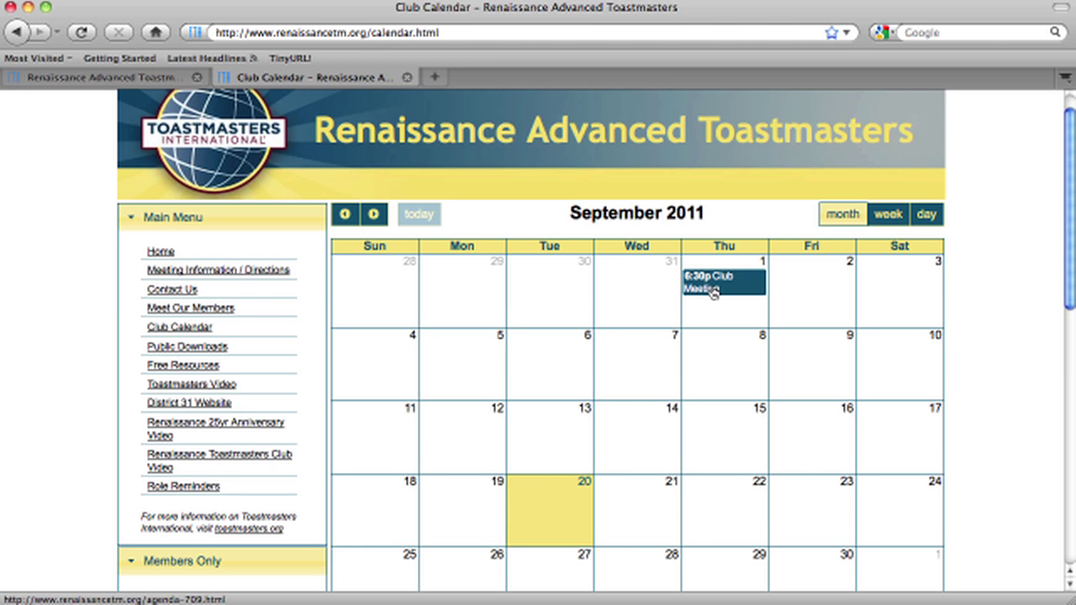
pyautogui.scroll(-4, 711, 282)
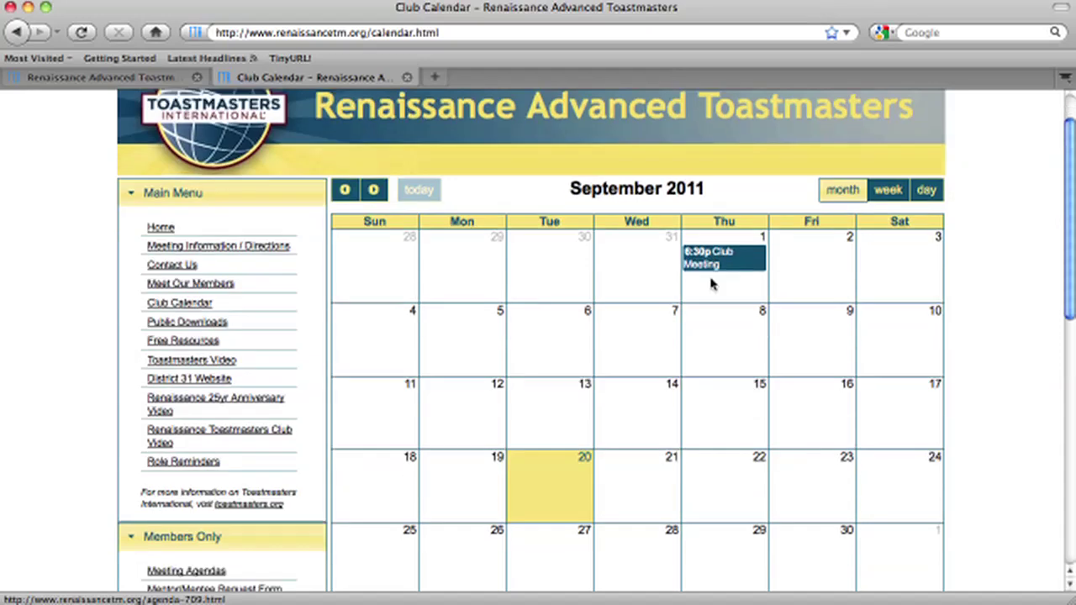
pyautogui.scroll(-2, 711, 282)
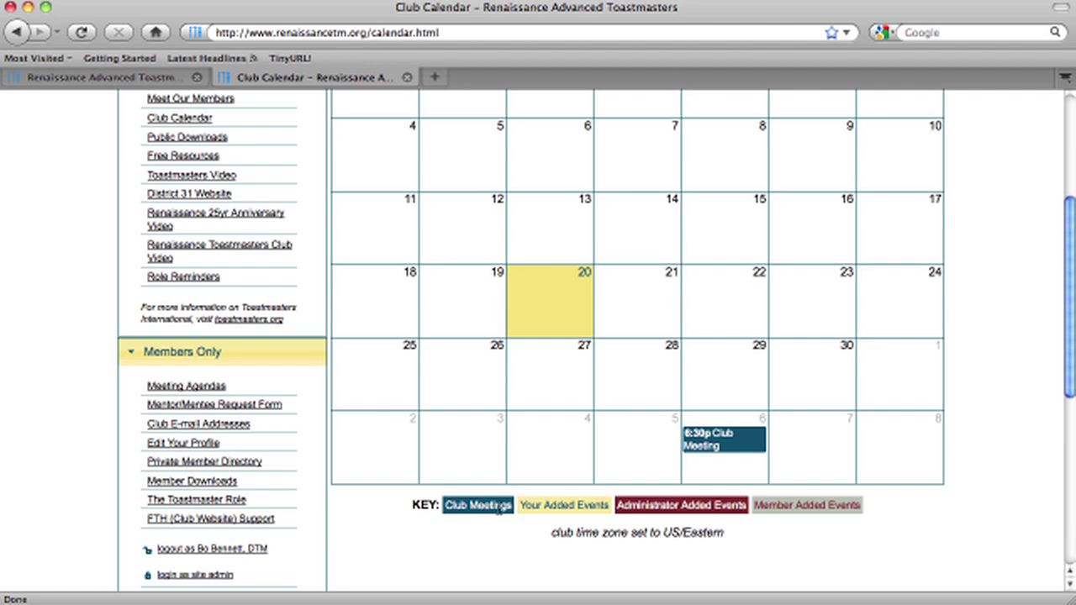
pyautogui.scroll(5, 646, 480)
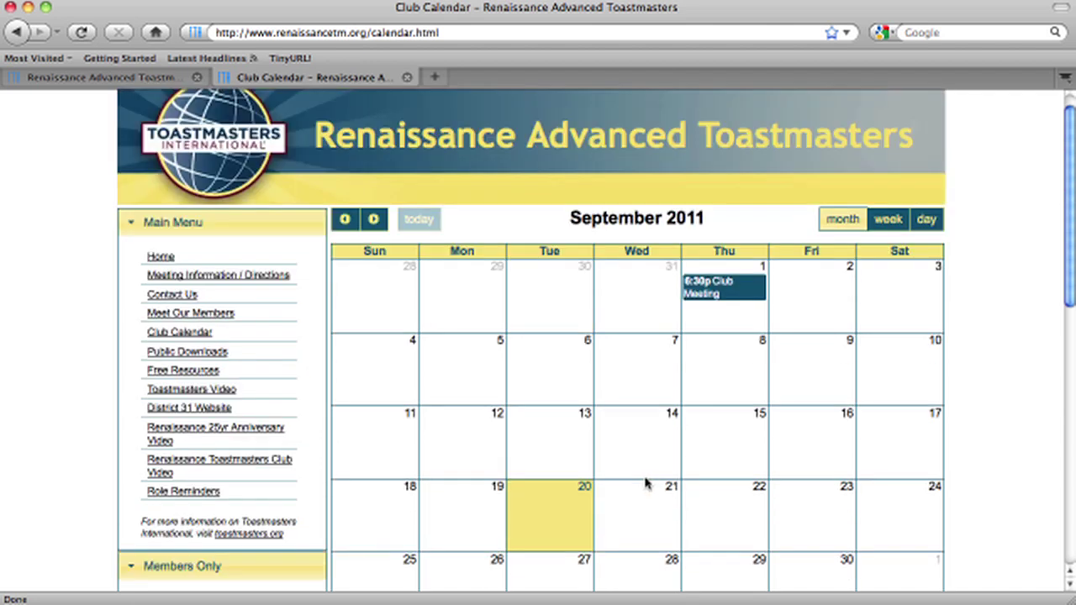
pyautogui.click(706, 294)
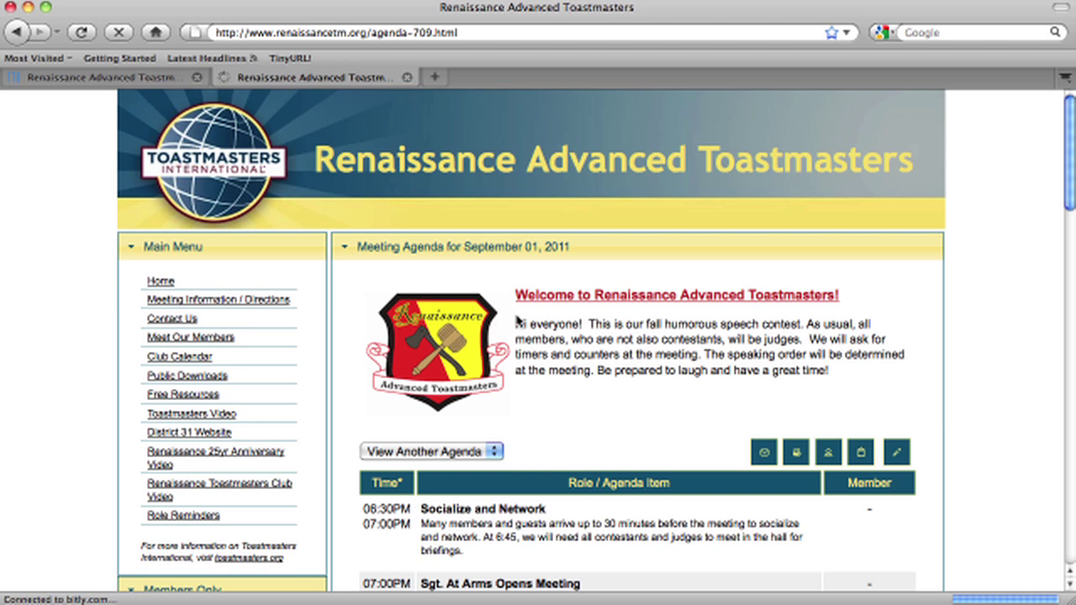
# Scroll through the September 01, 2011 agenda's speaker slots and back to the top.
pyautogui.scroll(-15, 517, 321)
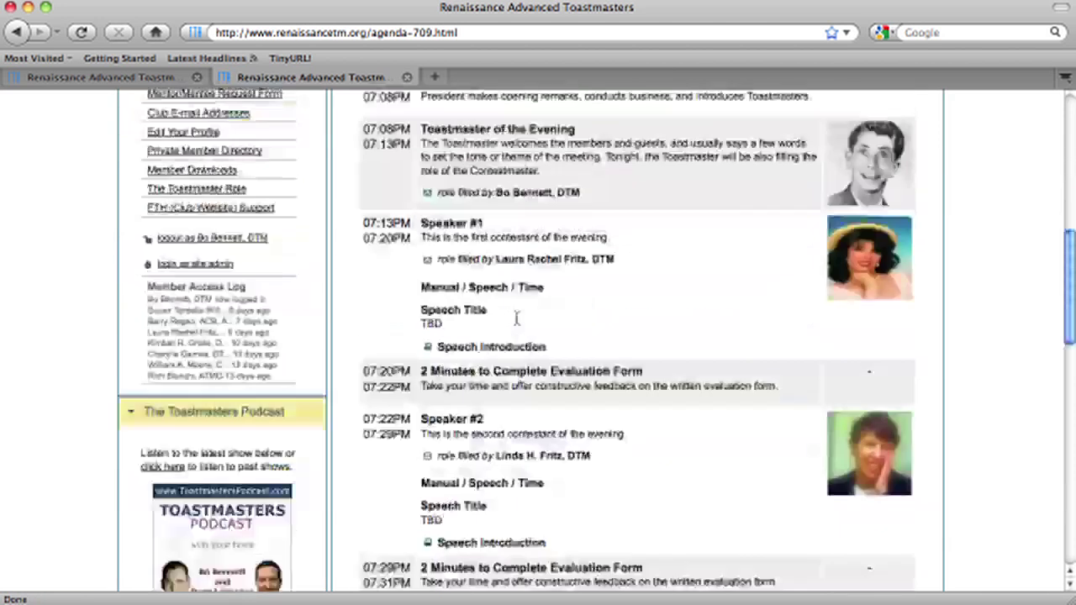
pyautogui.scroll(-4, 517, 322)
pyautogui.scroll(20, 517, 321)
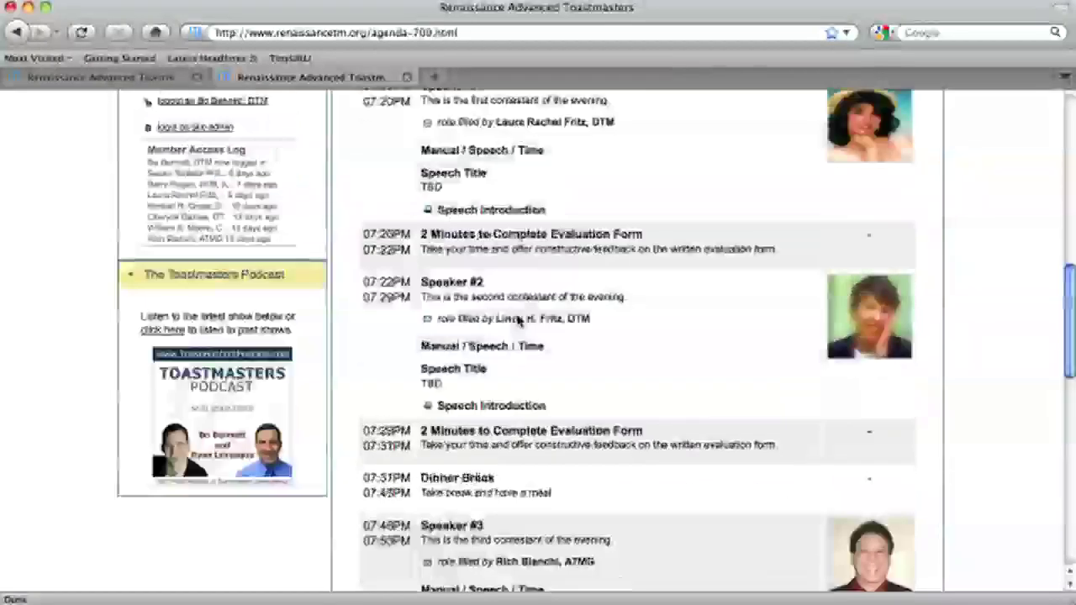
pyautogui.scroll(3, 517, 321)
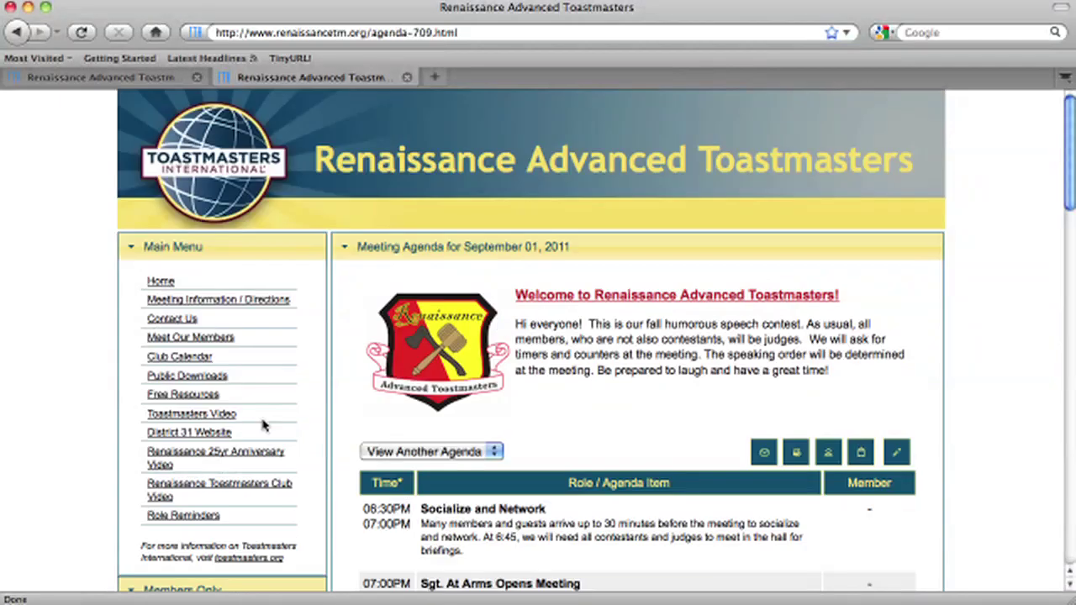
# Go back to the Club Calendar from the Main Menu, with September 2011 near the top.
pyautogui.click(177, 359)
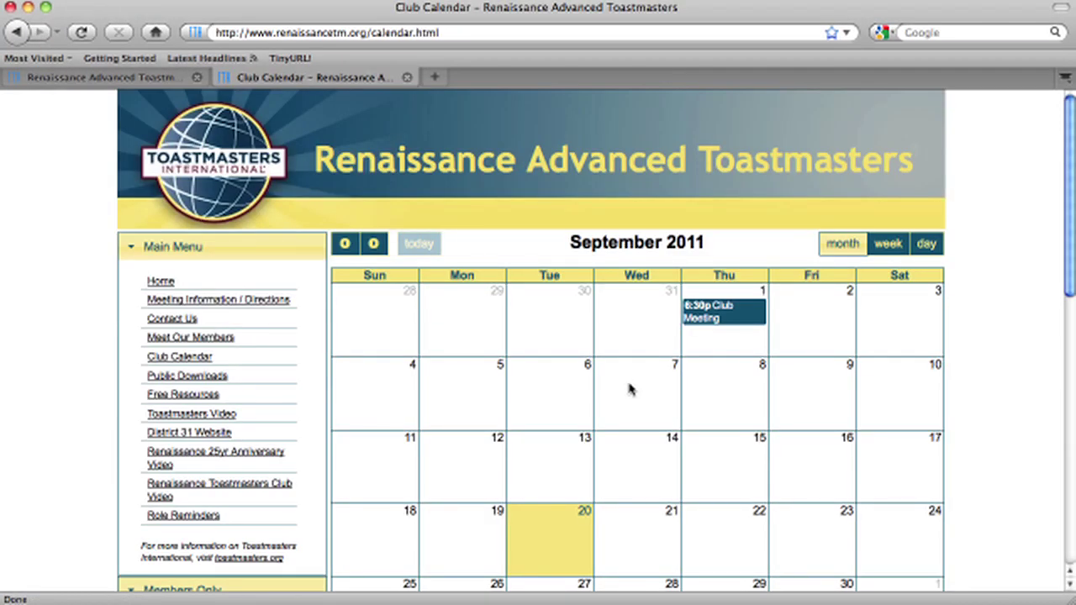
pyautogui.scroll(-5, 630, 389)
pyautogui.scroll(2, 626, 389)
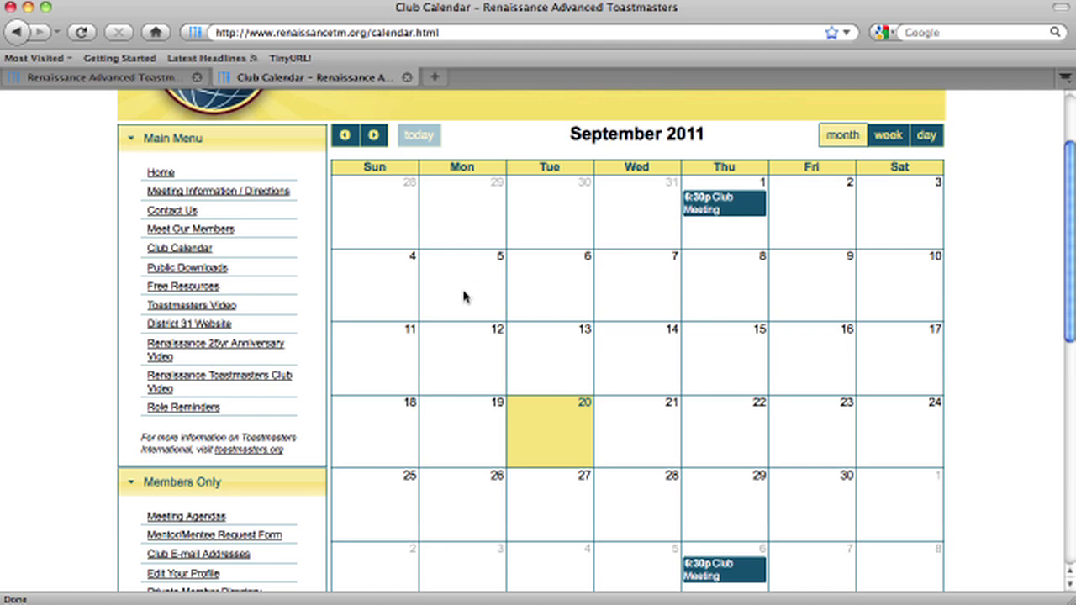
# Create a one-time 'Speak Week' event spanning September 5 through 9, 2011.
pyautogui.moveTo(446, 295); pyautogui.dragTo(808, 300)
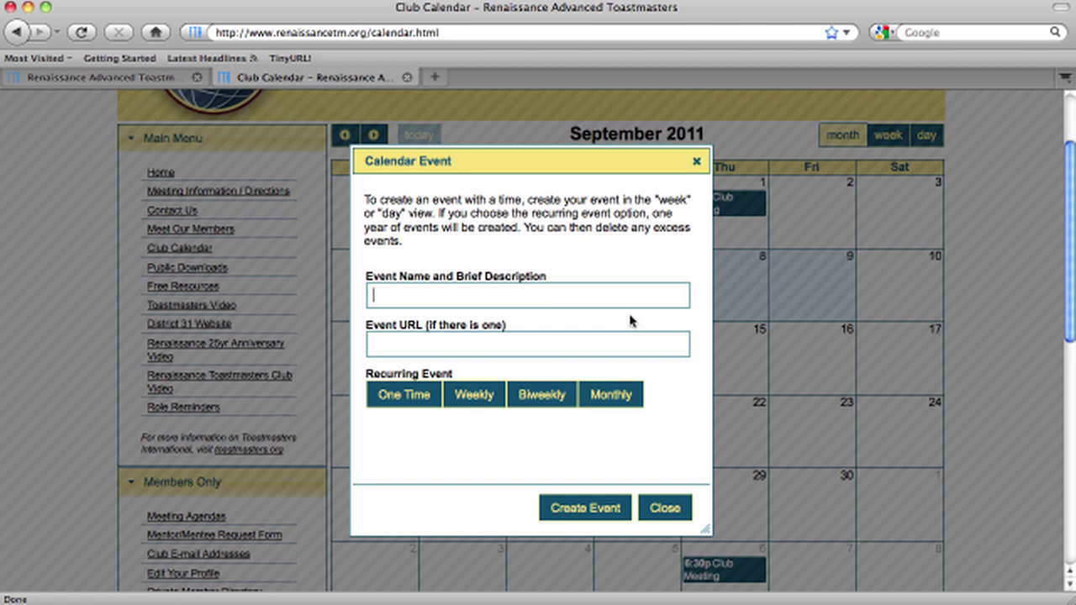
pyautogui.write('Speak Week')
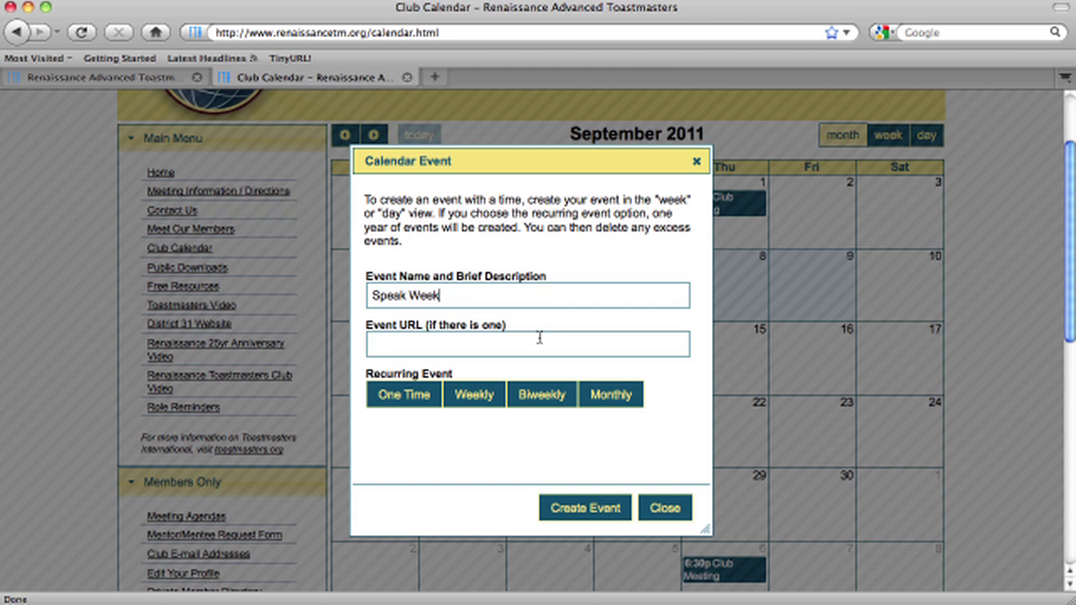
pyautogui.click(411, 392)
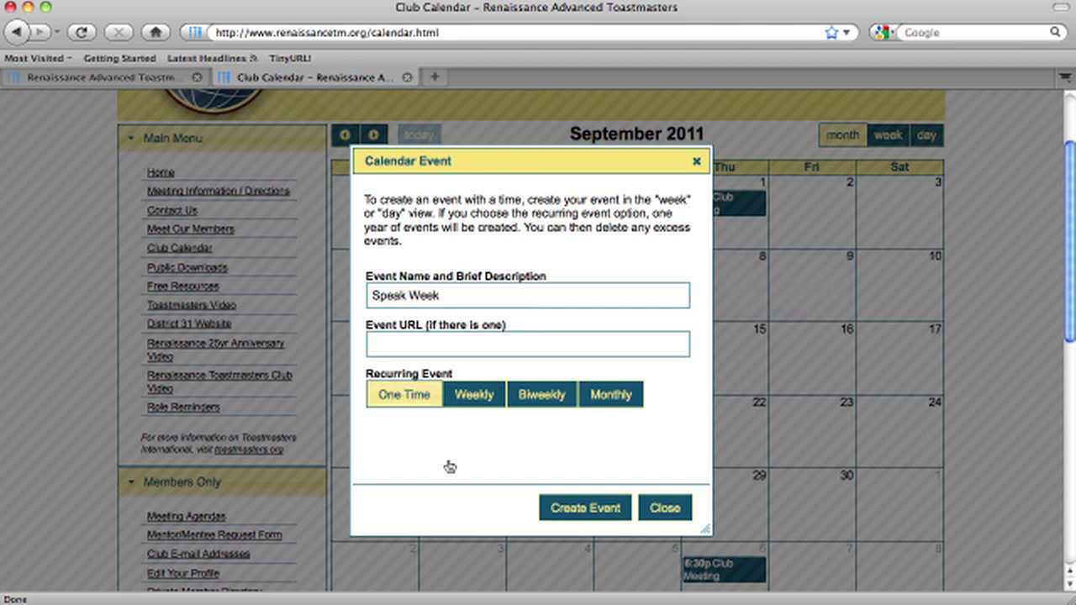
pyautogui.click(572, 509)
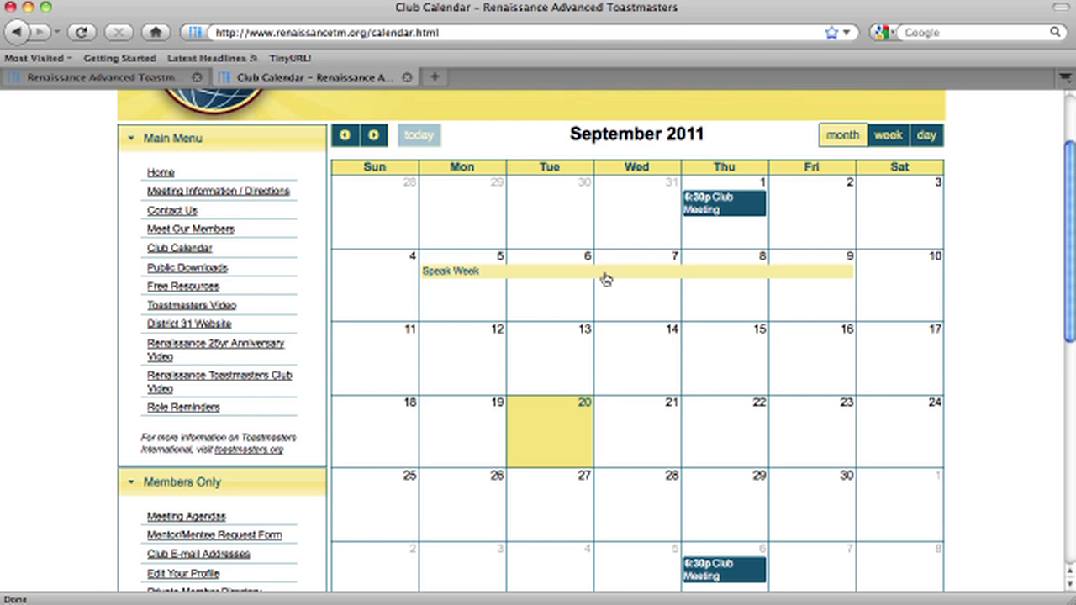
pyautogui.moveTo(608, 282); pyautogui.dragTo(608, 356)
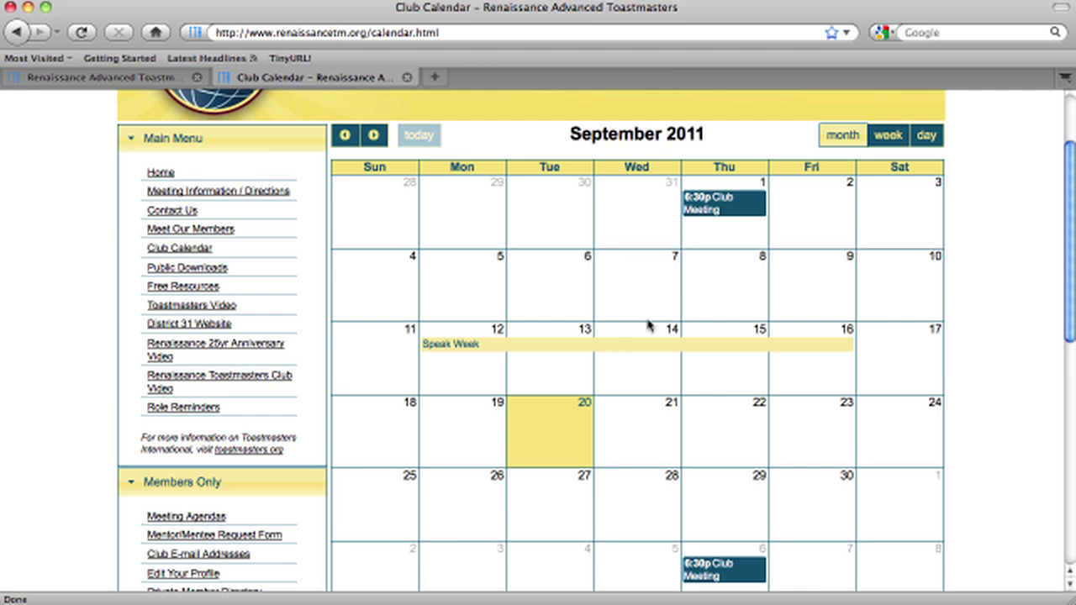
pyautogui.scroll(-3, 648, 327)
pyautogui.scroll(-5, 648, 327)
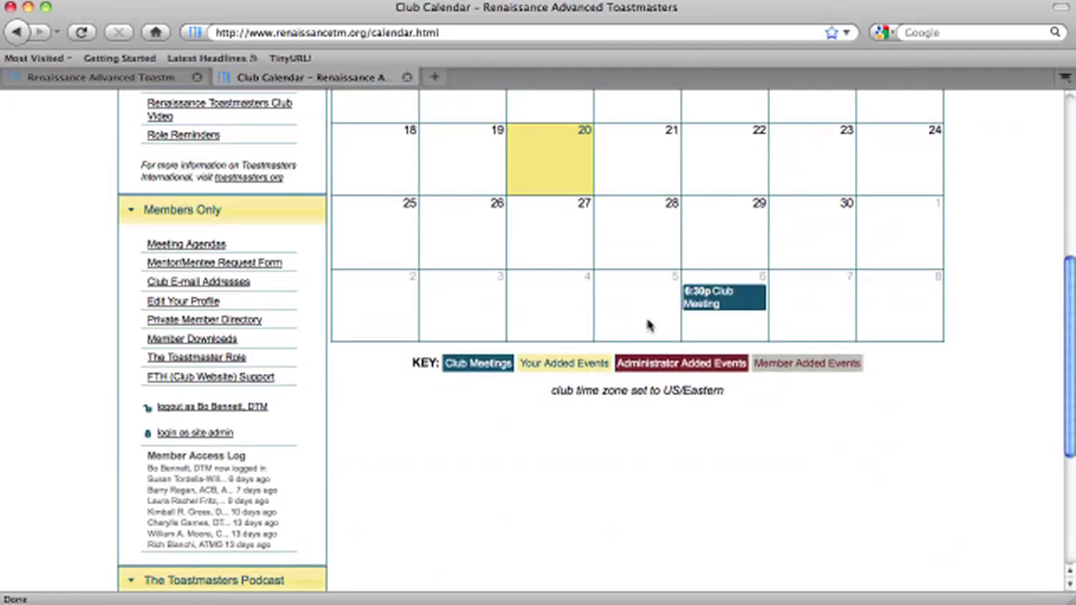
pyautogui.scroll(3, 648, 327)
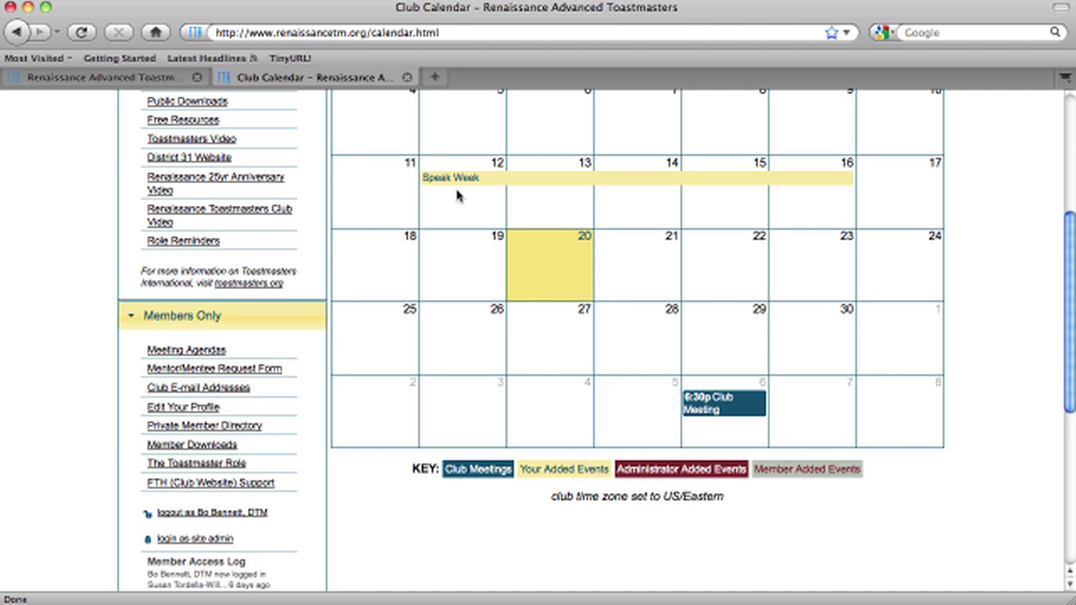
pyautogui.scroll(3, 445, 273)
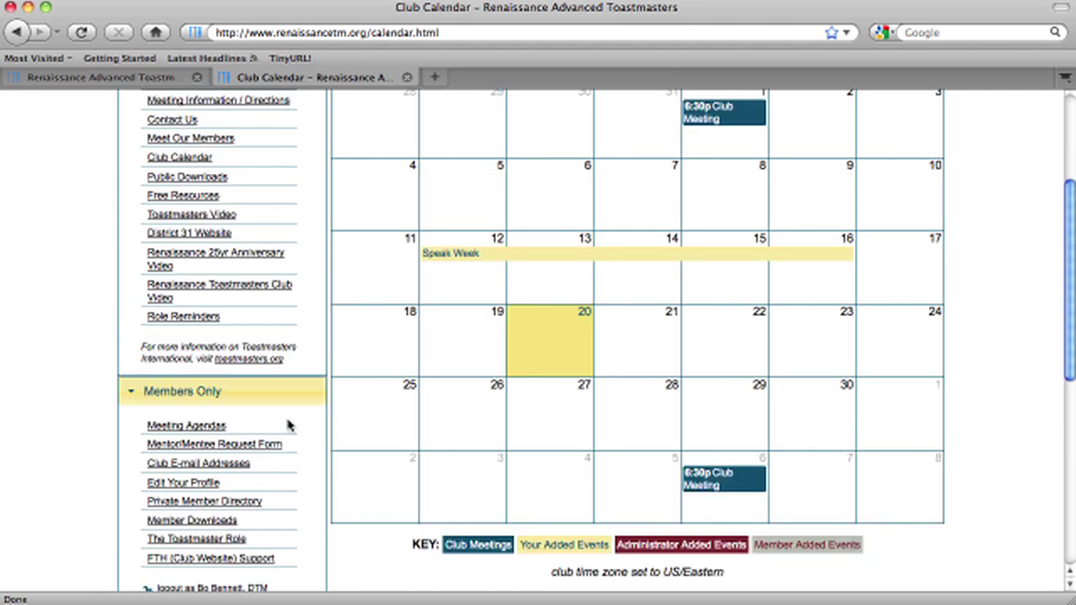
pyautogui.scroll(-3, 286, 437)
# Log out of the member account and browse the Club Calendar as a public visitor.
pyautogui.click(246, 519)
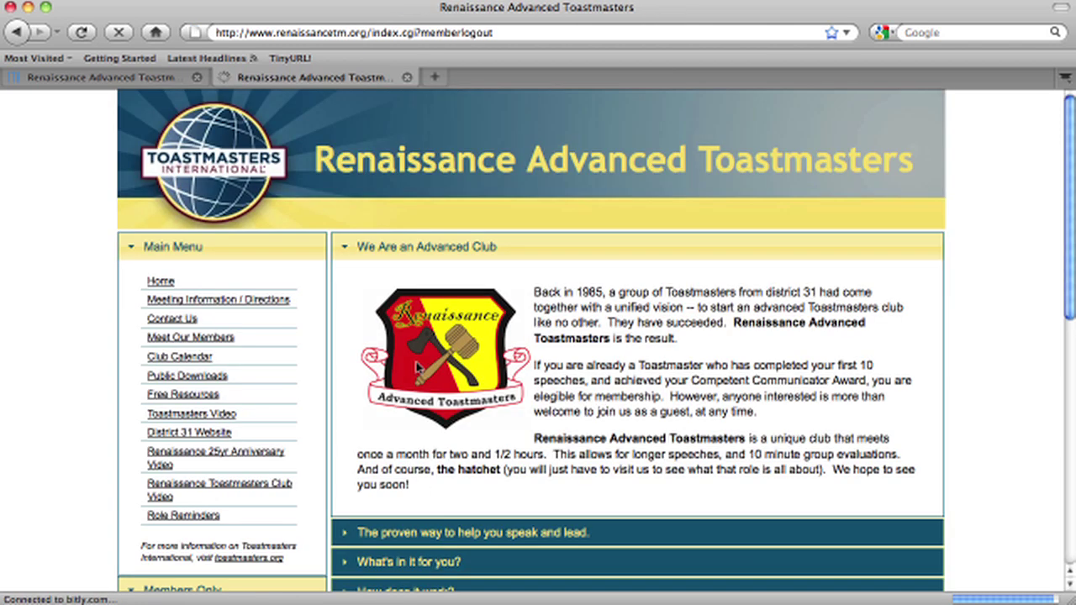
pyautogui.click(175, 358)
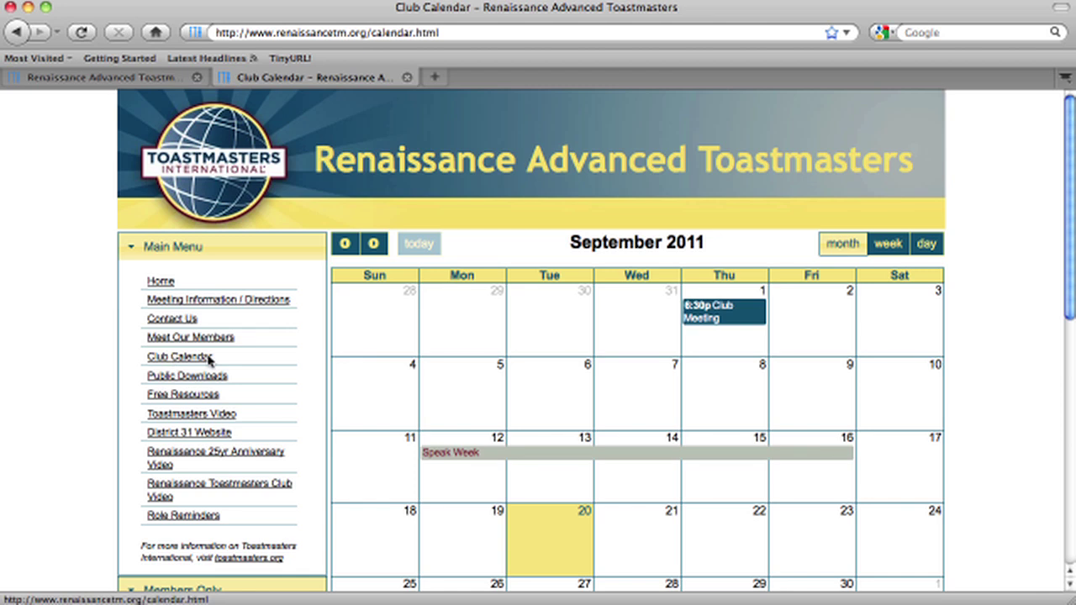
pyautogui.scroll(-3, 493, 365)
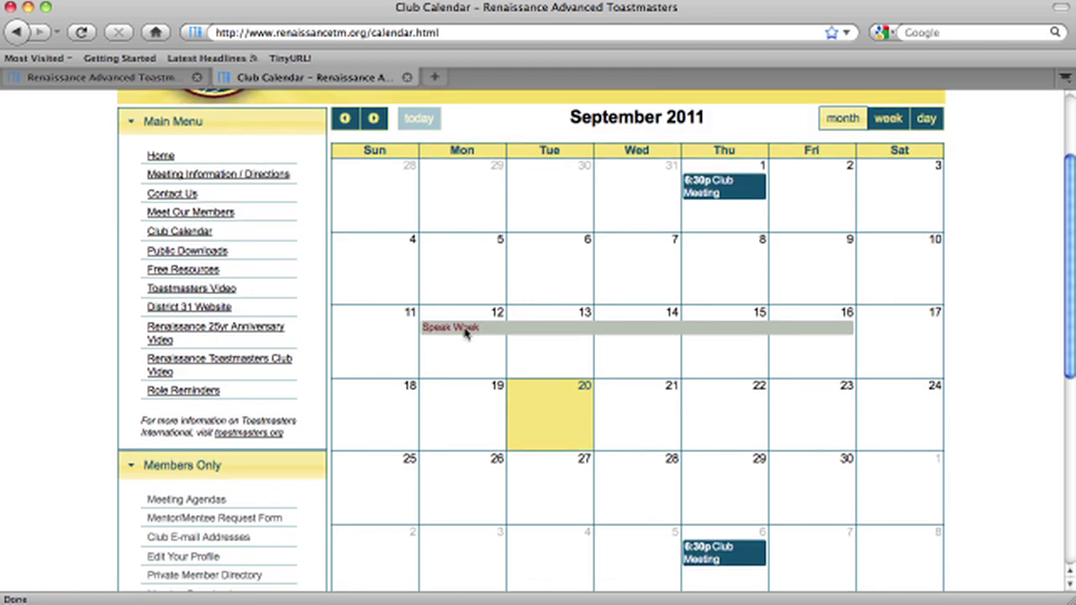
pyautogui.scroll(-3, 511, 332)
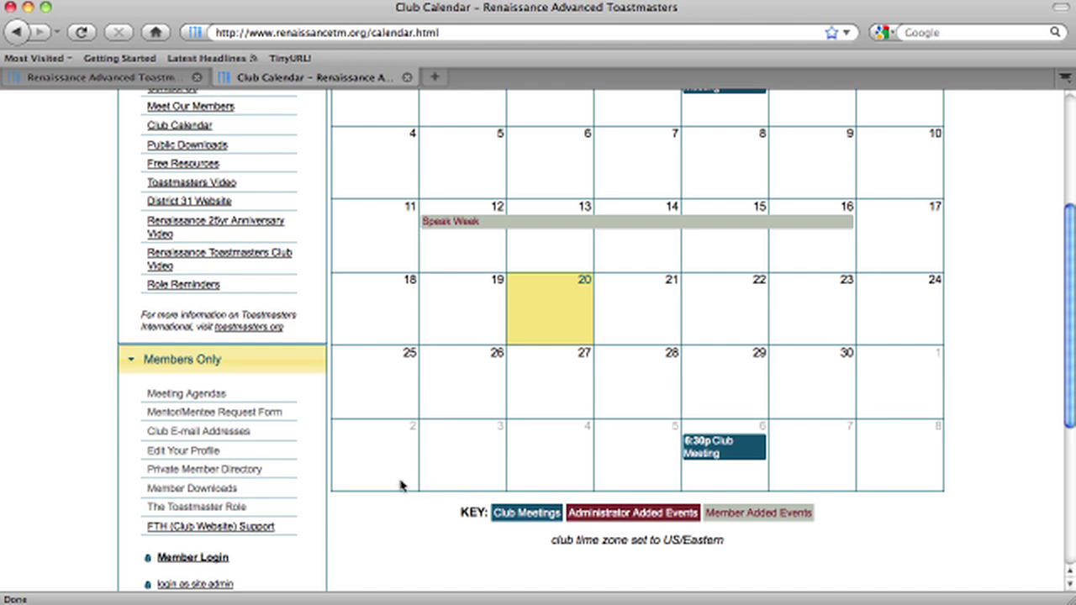
pyautogui.scroll(1, 404, 485)
pyautogui.scroll(5, 401, 484)
pyautogui.scroll(-4, 401, 484)
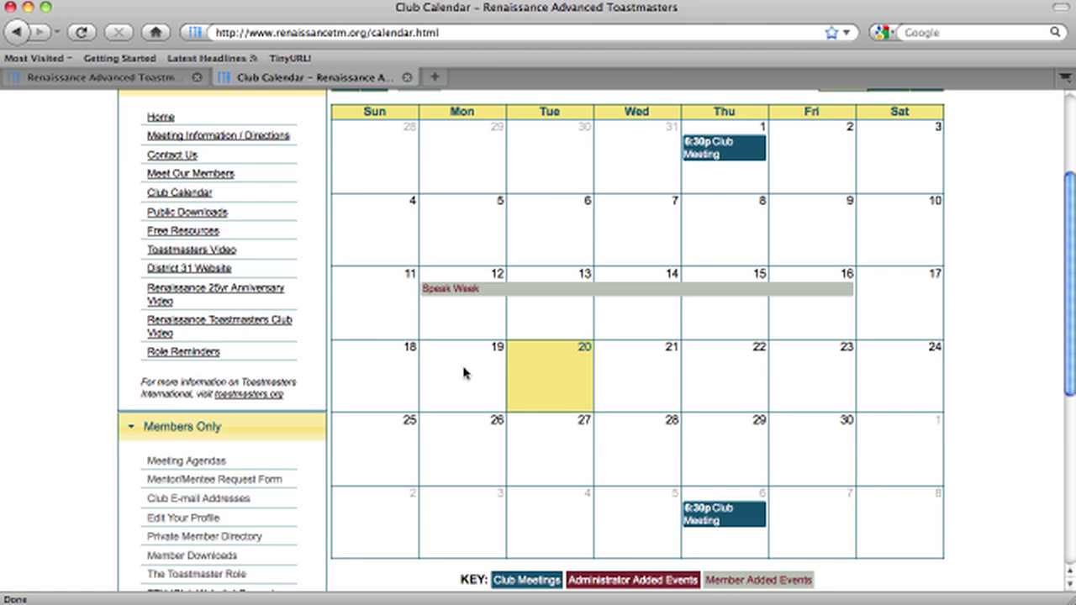
pyautogui.scroll(-1, 488, 374)
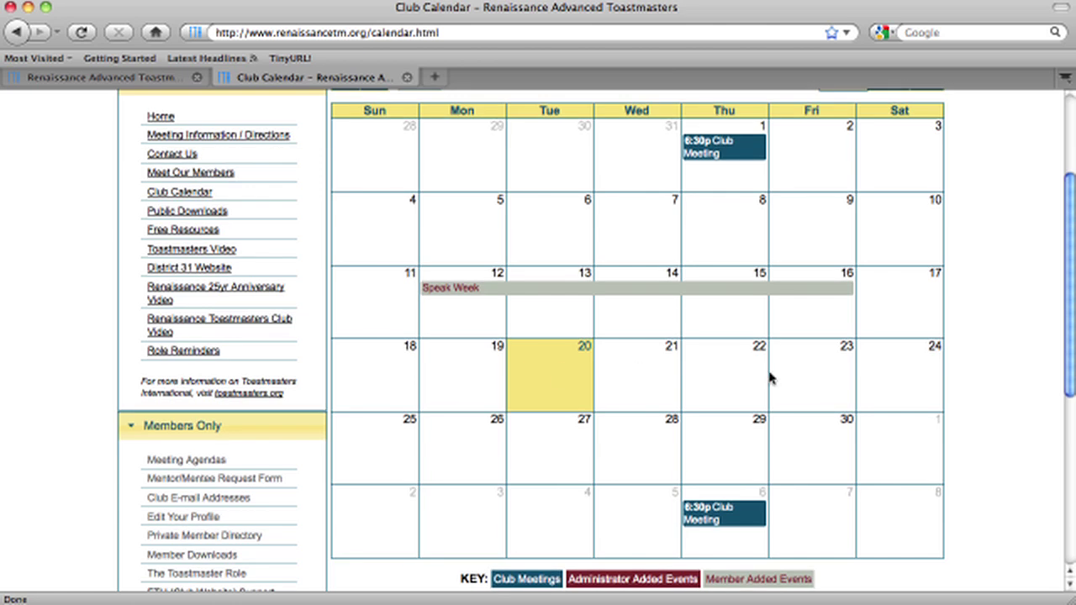
pyautogui.scroll(-1, 674, 383)
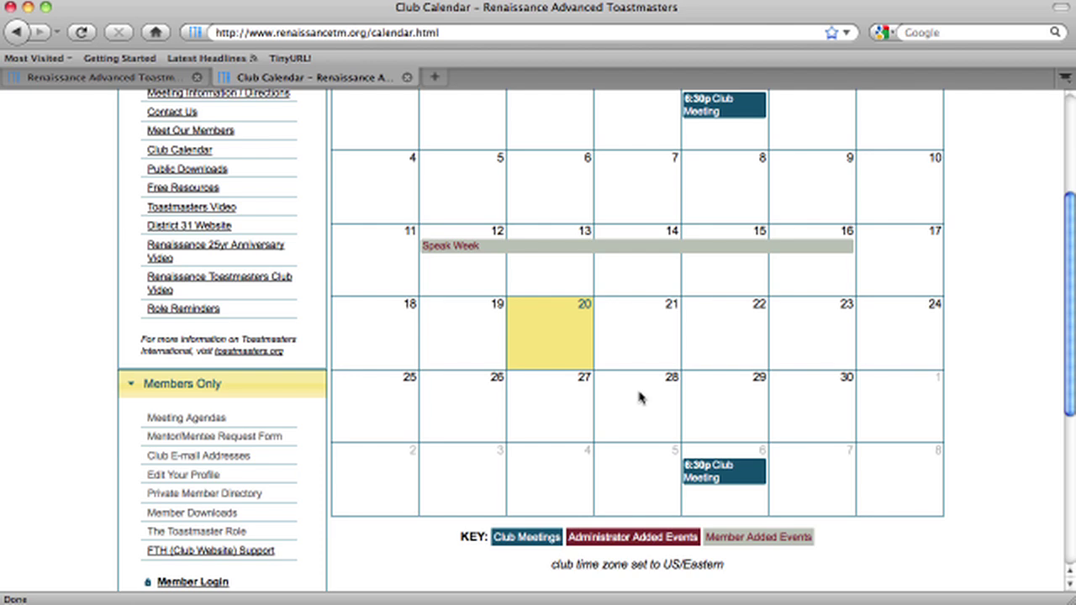
pyautogui.scroll(5, 622, 395)
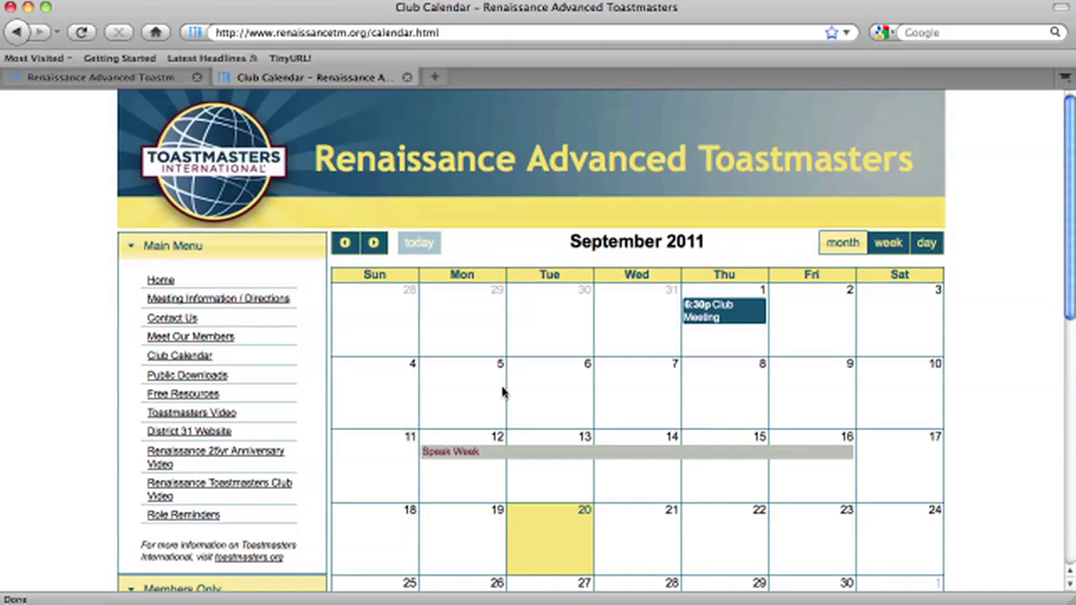
pyautogui.scroll(-5, 502, 392)
pyautogui.scroll(5, 502, 392)
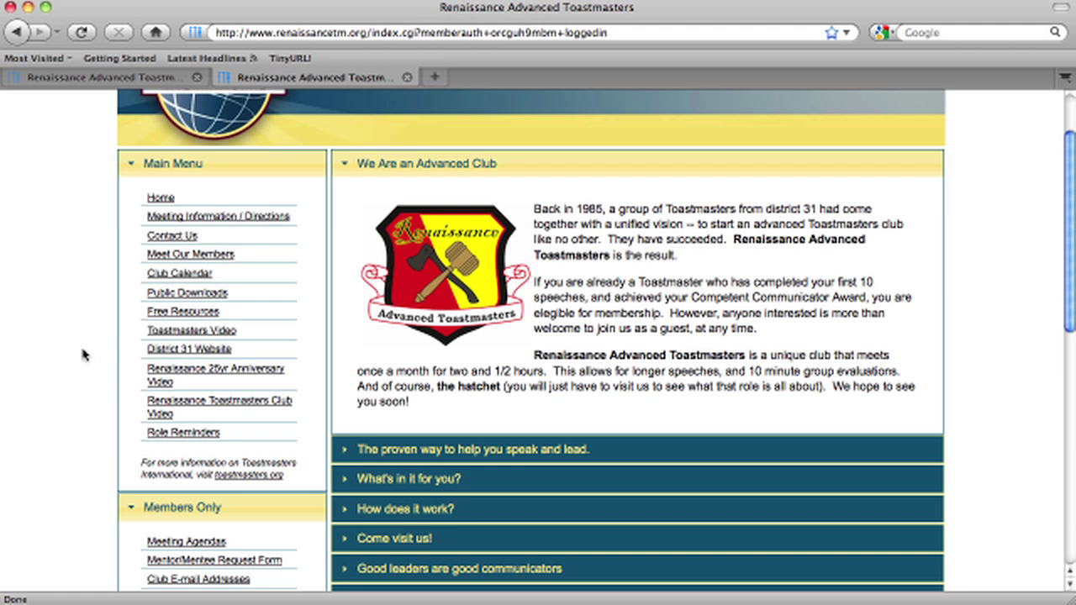
pyautogui.scroll(-5, 82, 355)
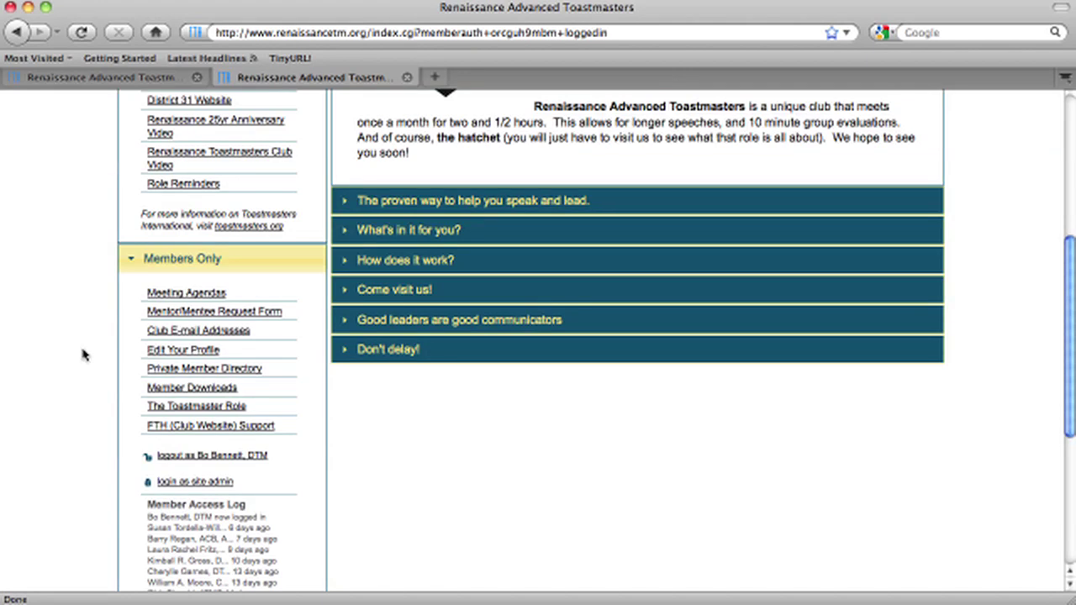
pyautogui.scroll(5, 82, 355)
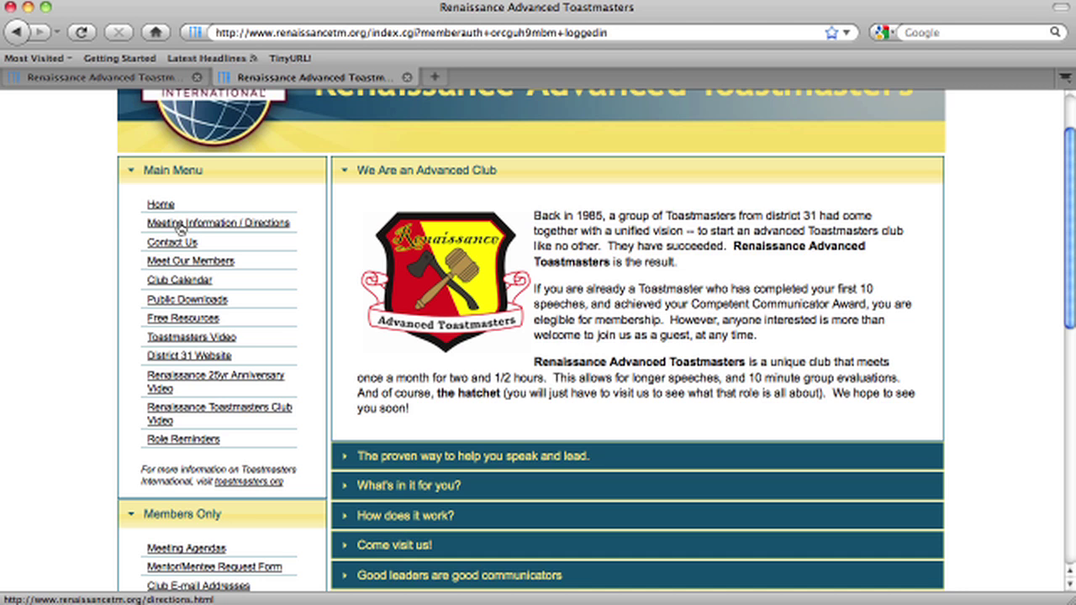
# Confirm Public Downloads is empty, then open the seven-file Member Downloads list.
pyautogui.click(202, 305)
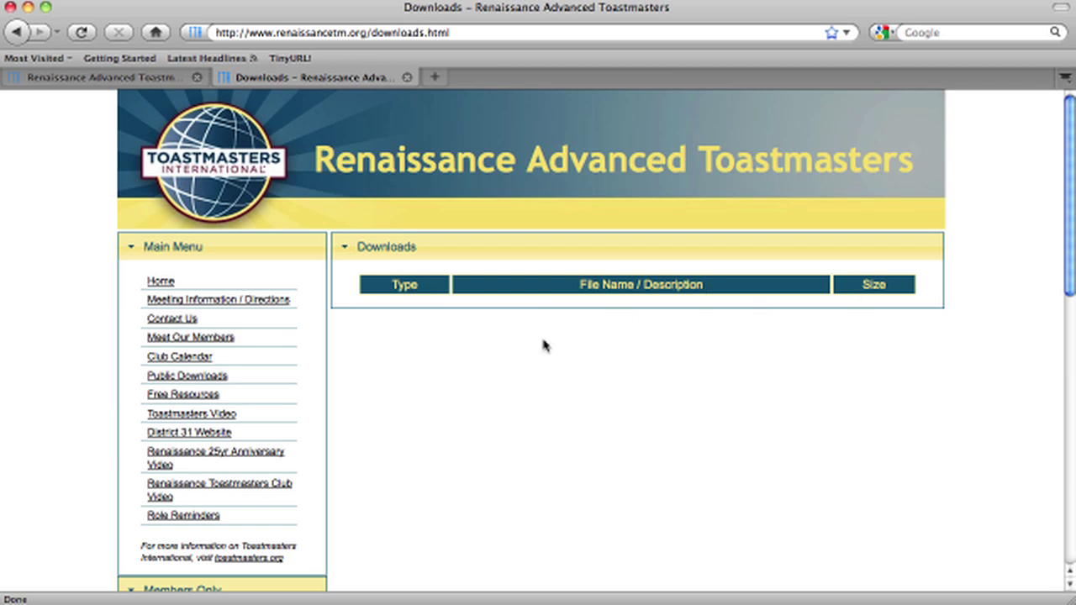
pyautogui.scroll(-5, 535, 345)
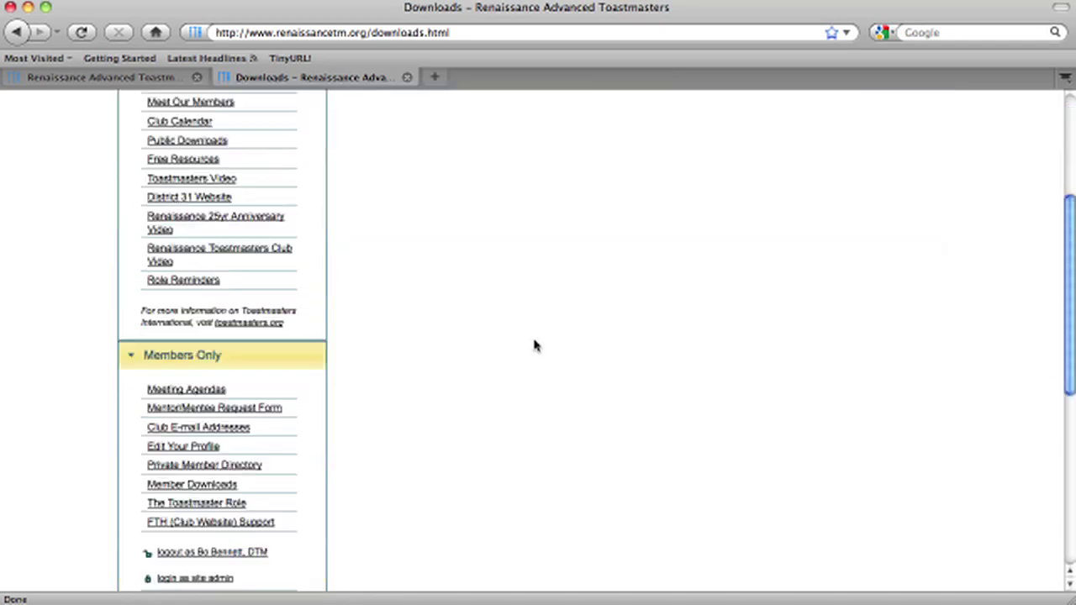
pyautogui.scroll(-3, 535, 344)
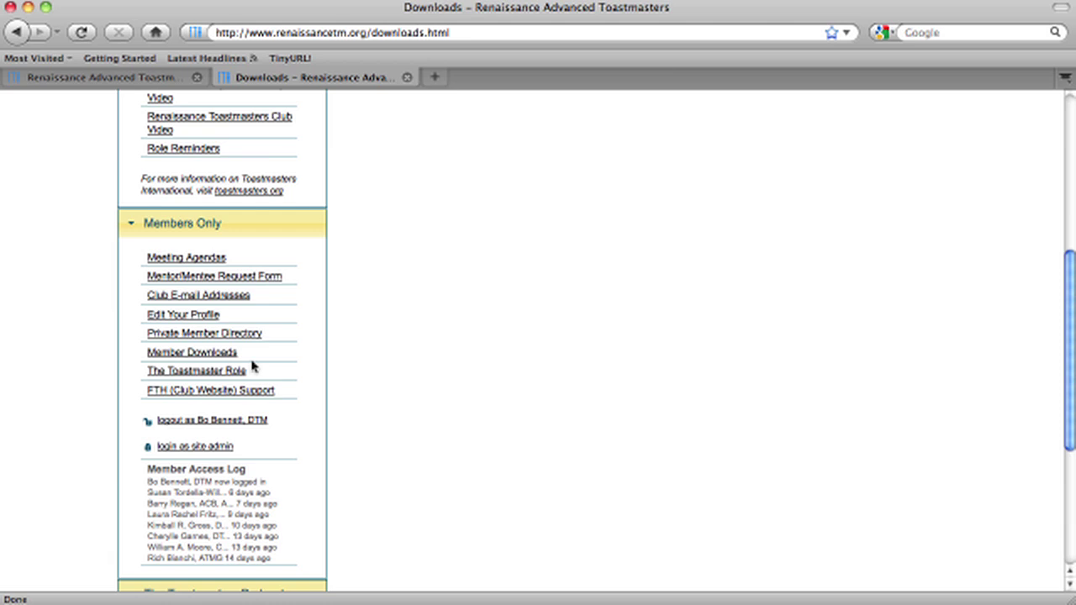
pyautogui.click(221, 356)
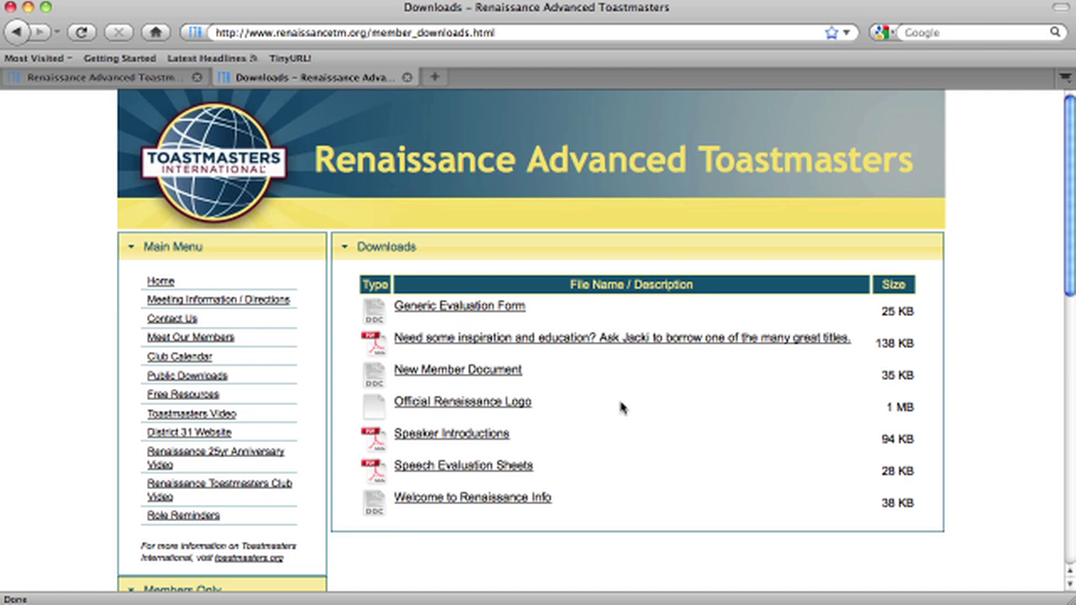
# Open the Generic Evaluation Form's details and start its download, then cancel it.
pyautogui.click(423, 309)
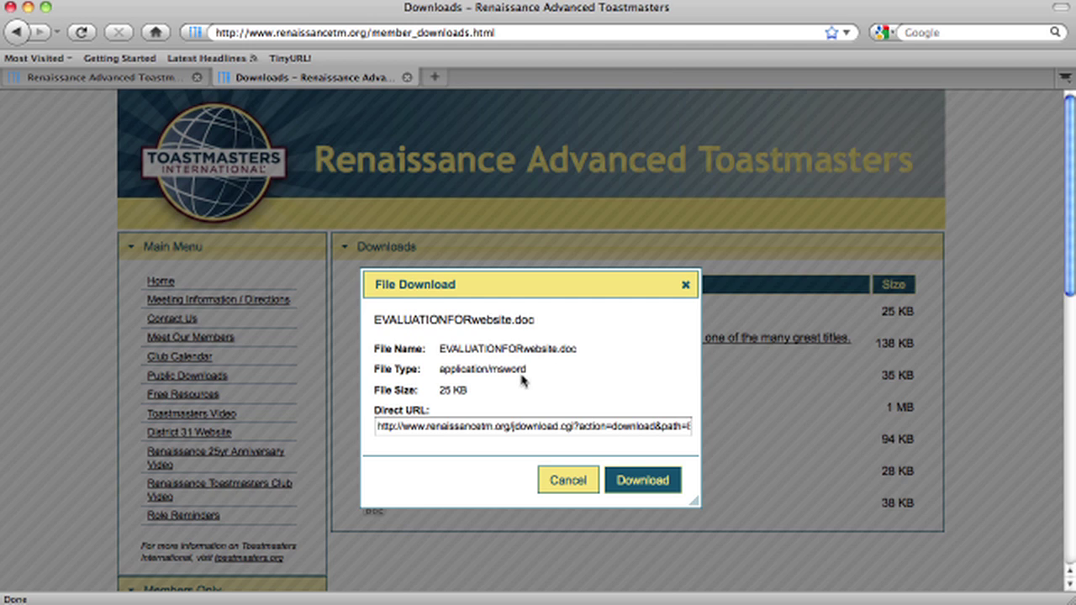
pyautogui.click(636, 491)
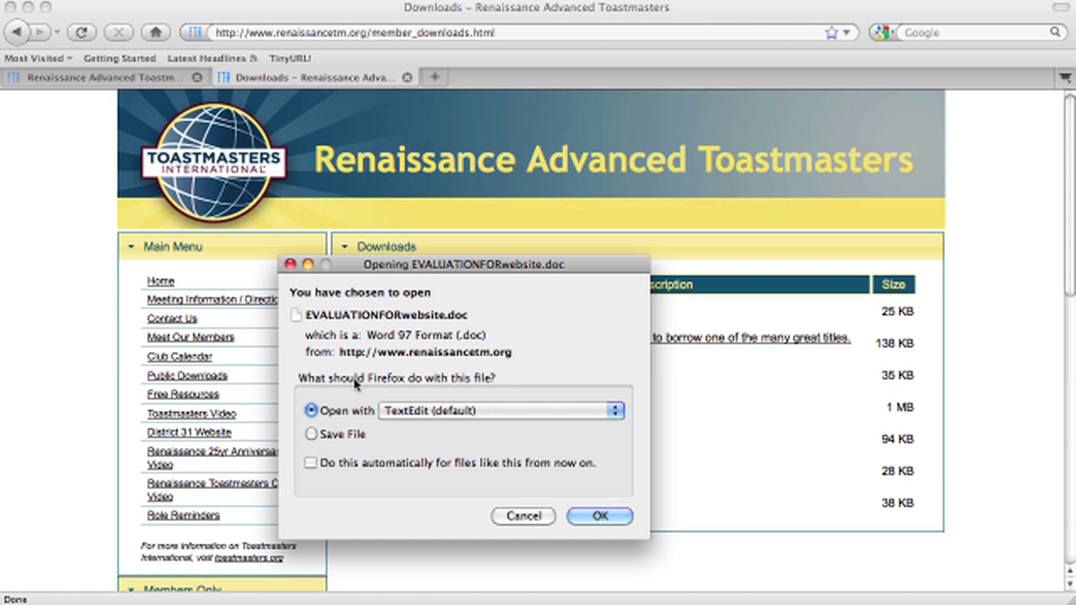
pyautogui.click(524, 516)
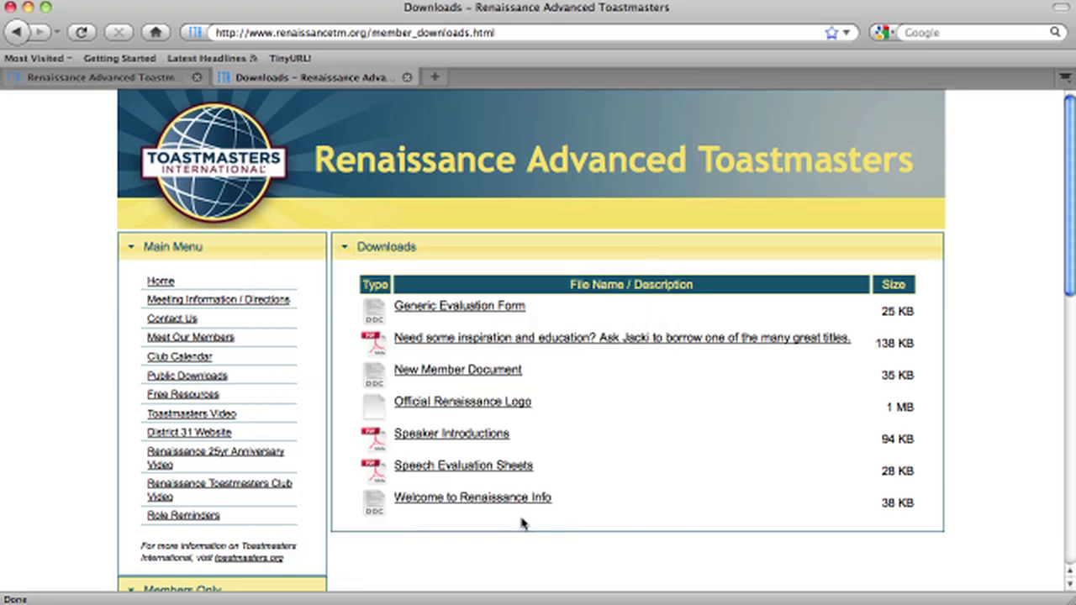
# Reopen the form's details, select its direct download URL, and close without downloading.
pyautogui.click(516, 309)
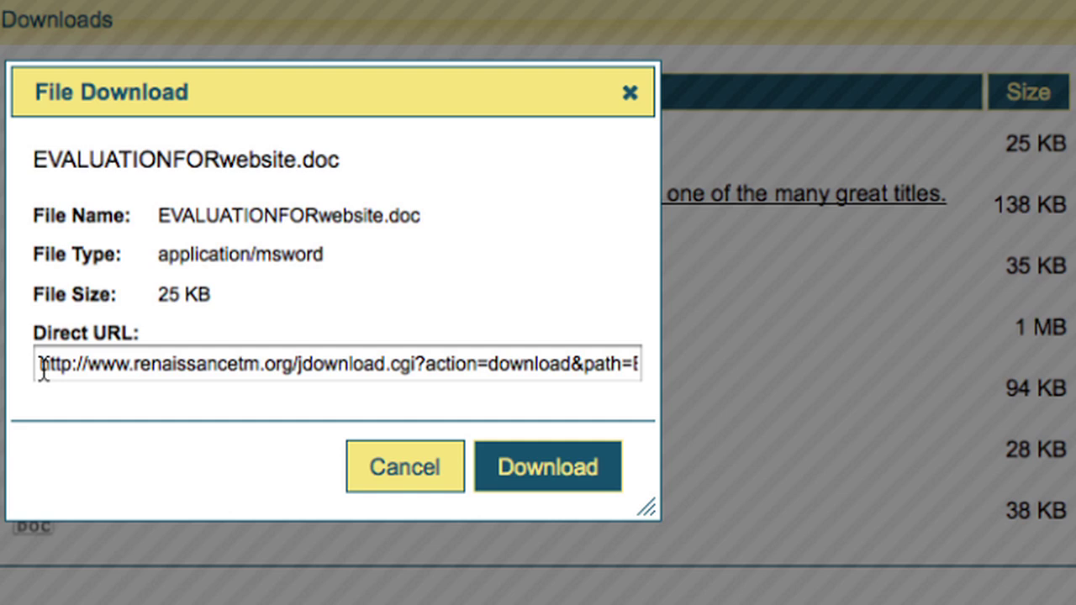
pyautogui.moveTo(42, 367); pyautogui.dragTo(748, 375)
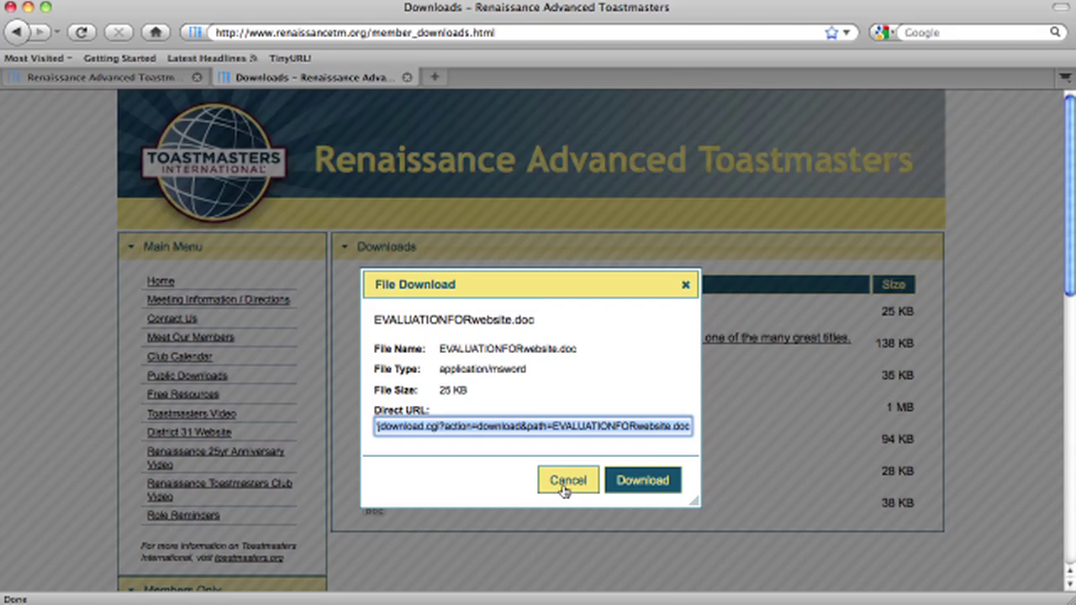
pyautogui.click(566, 481)
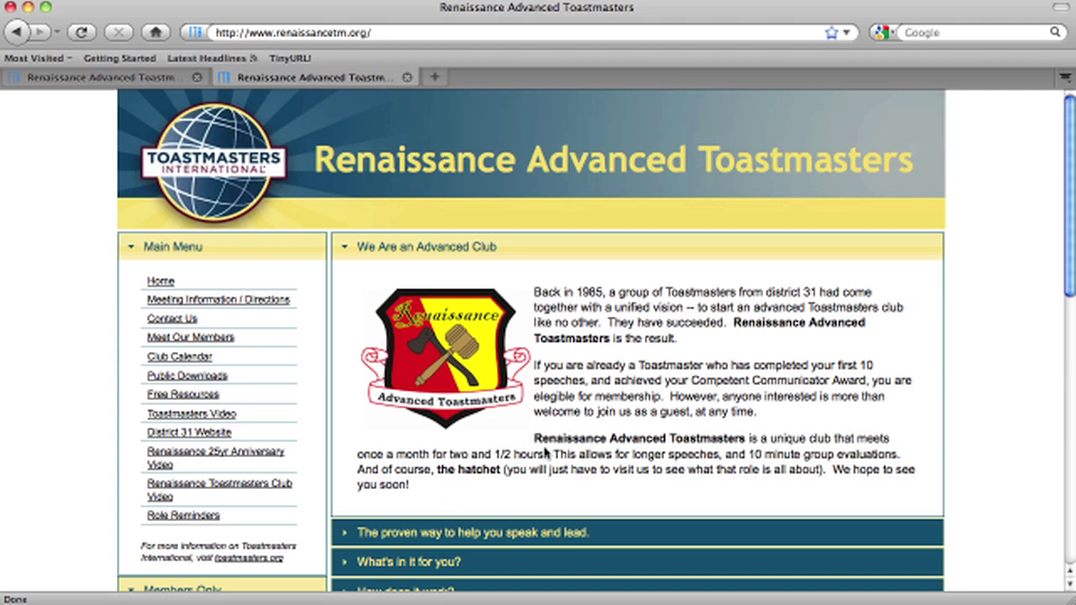
# Open Meeting Agendas and review the October 06, 2011 agenda's roles from top to bottom.
pyautogui.scroll(-3, 558, 459)
pyautogui.scroll(-3, 586, 417)
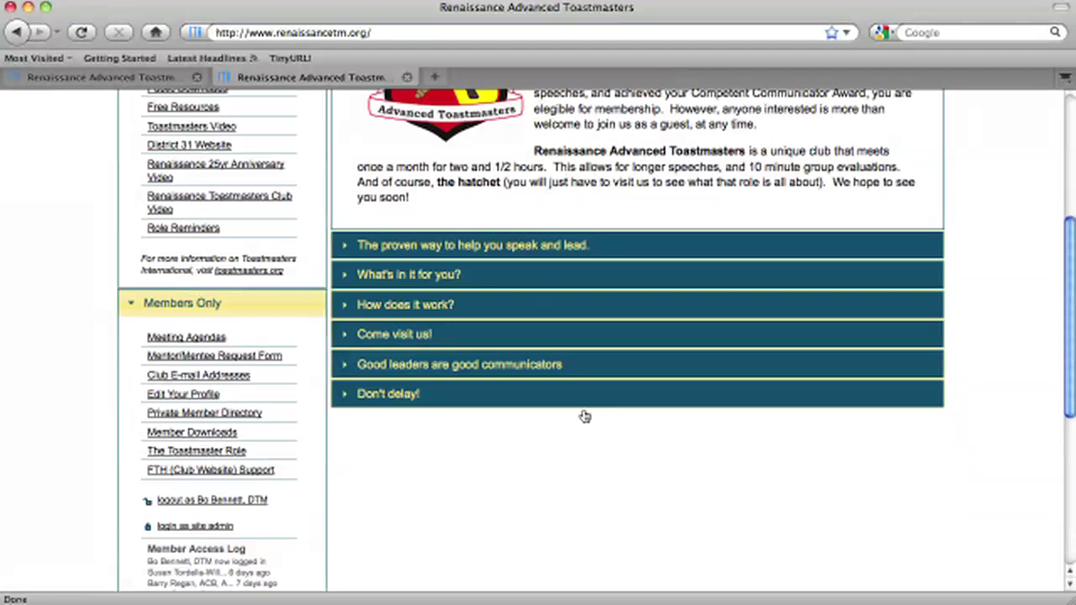
pyautogui.click(209, 340)
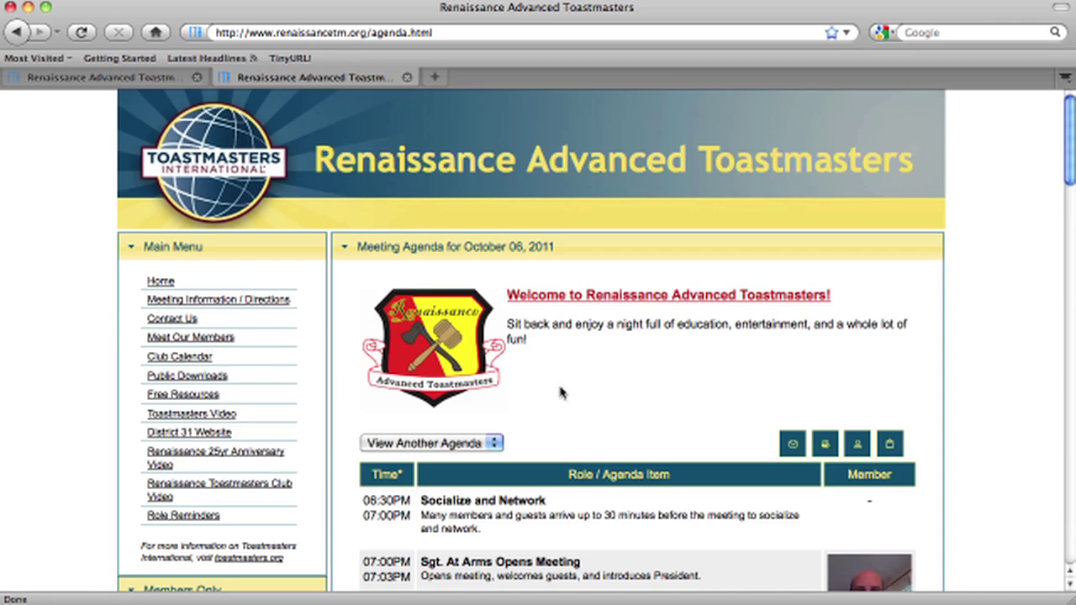
pyautogui.scroll(-5, 580, 370)
pyautogui.scroll(-5, 579, 370)
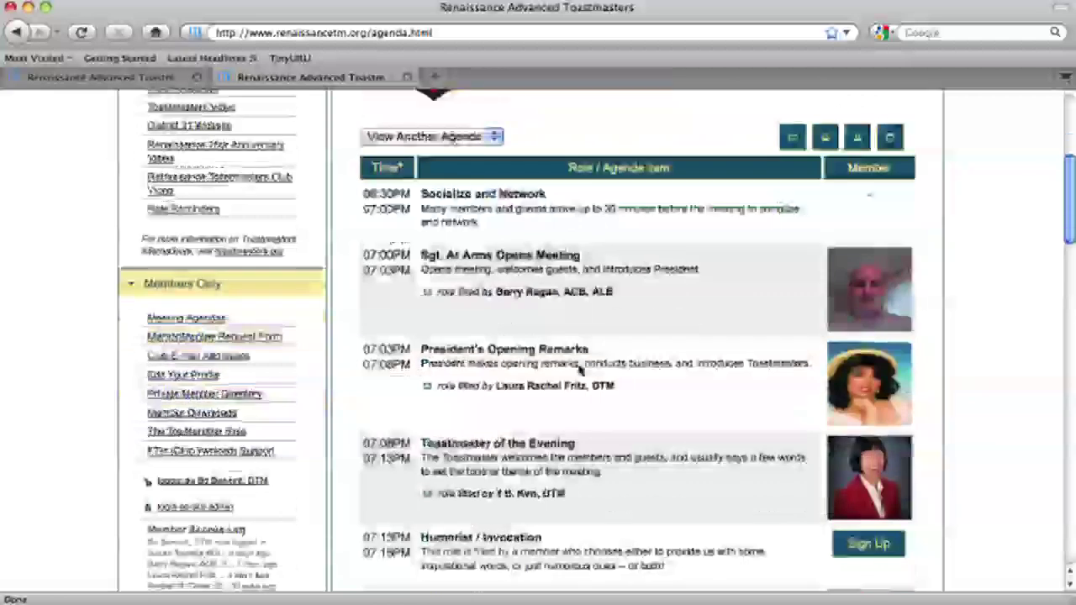
pyautogui.scroll(-20, 578, 367)
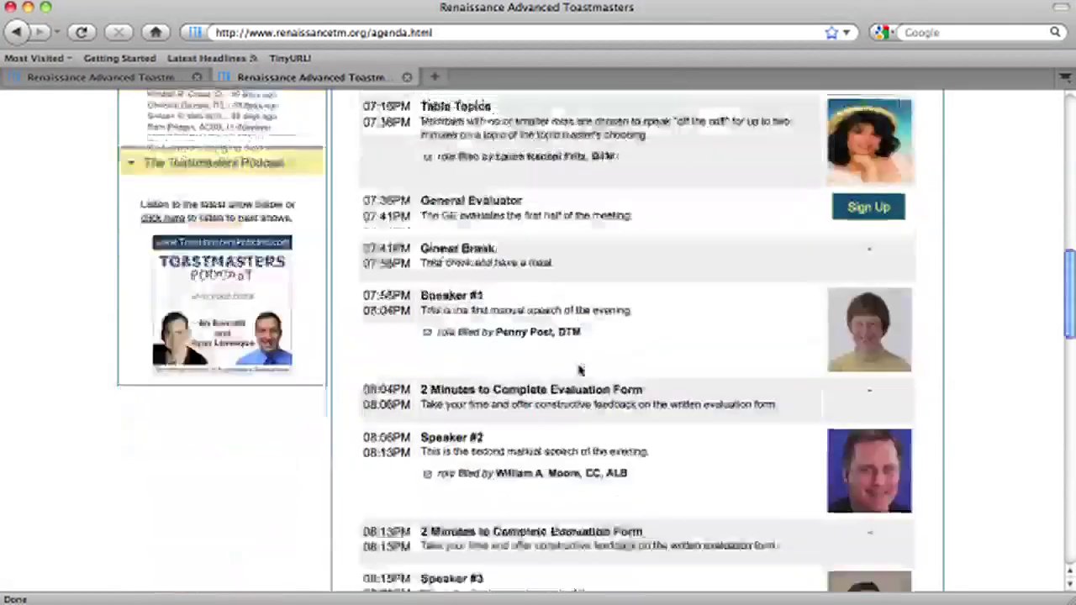
pyautogui.scroll(-20, 578, 370)
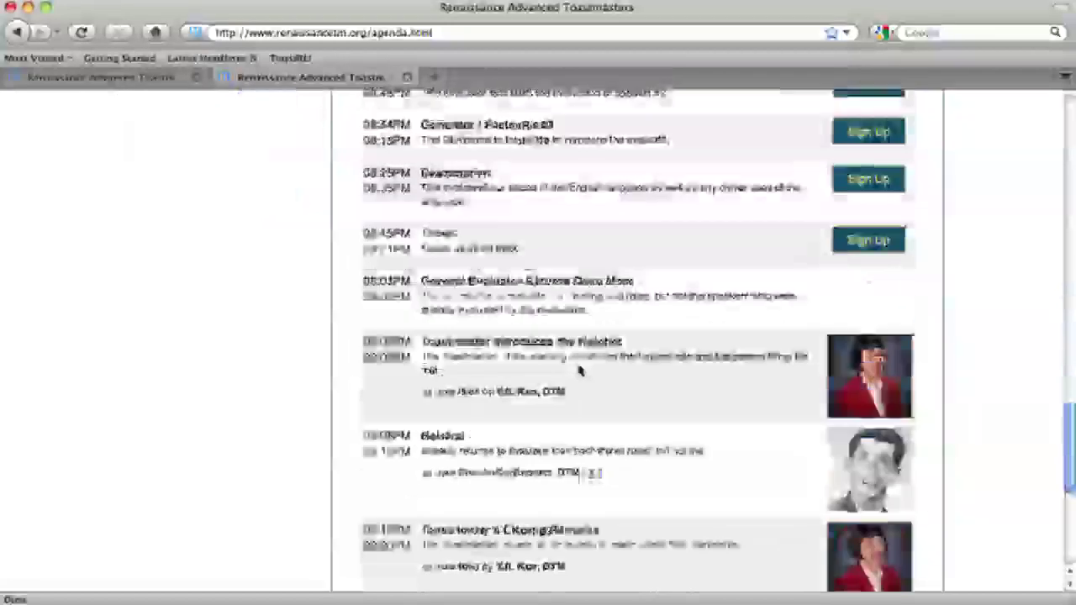
pyautogui.scroll(20, 579, 370)
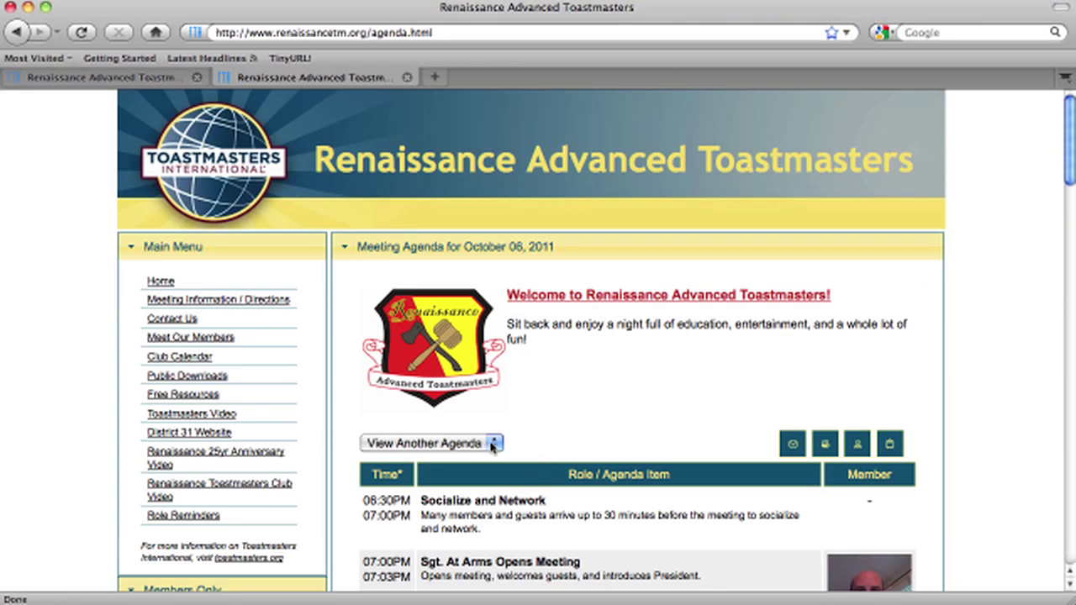
pyautogui.click(493, 445)
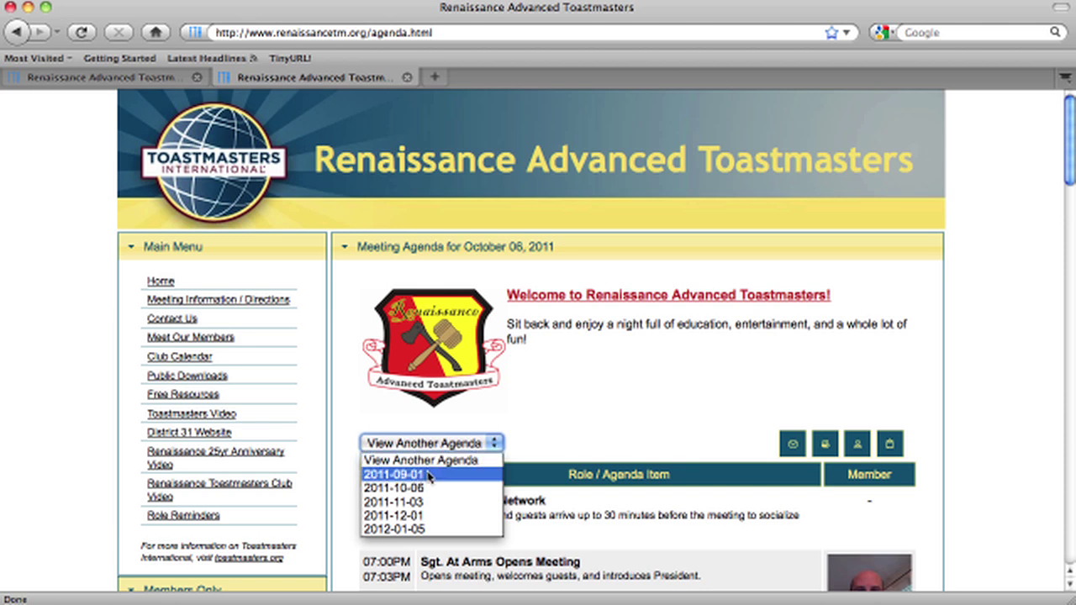
pyautogui.click(538, 431)
pyautogui.click(538, 431)
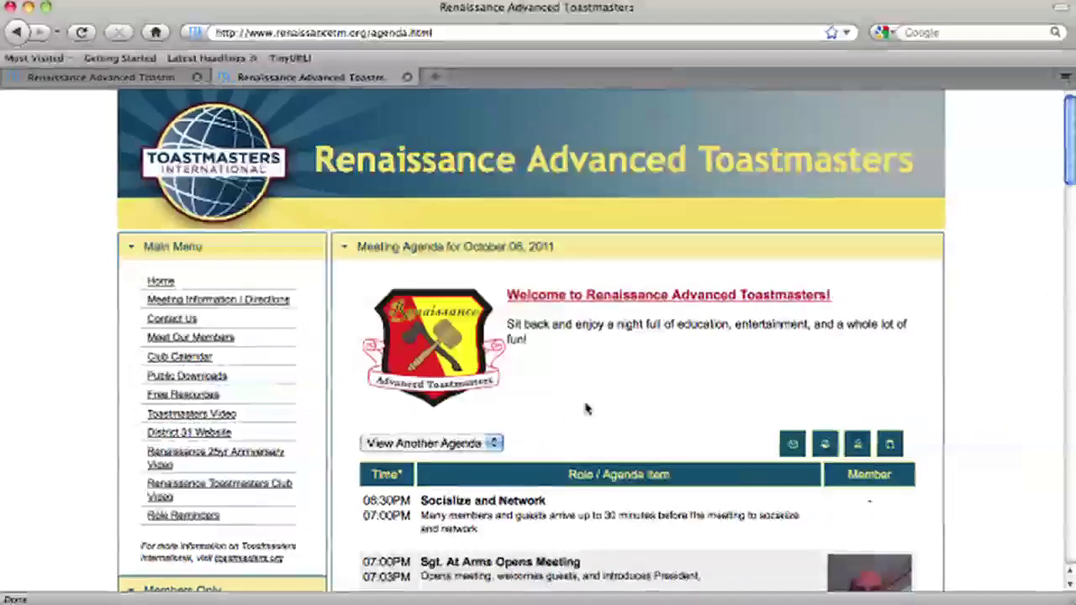
pyautogui.scroll(-2, 586, 408)
pyautogui.scroll(-1, 586, 409)
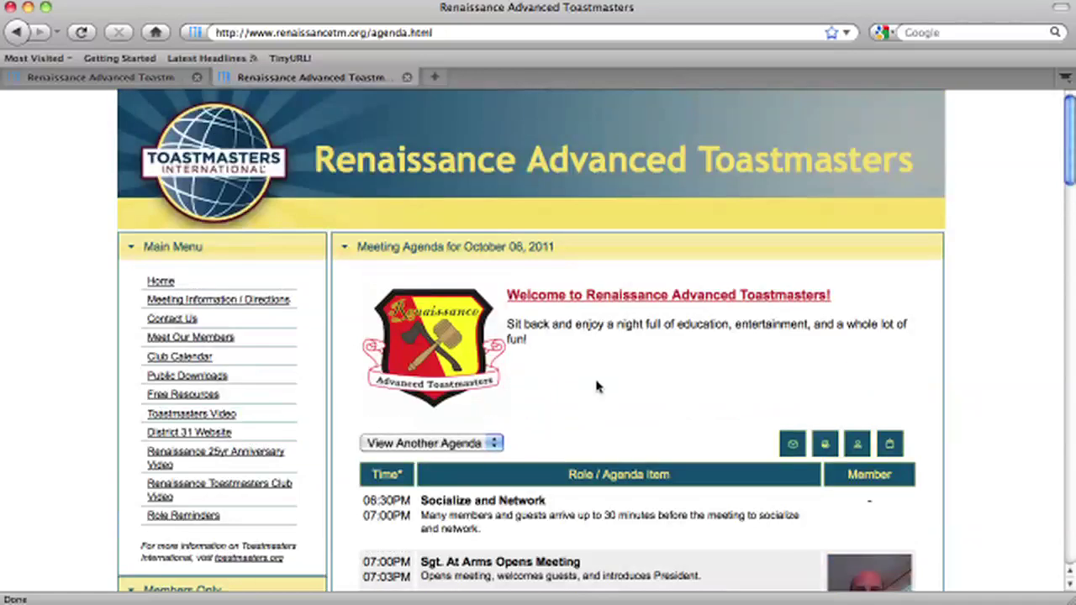
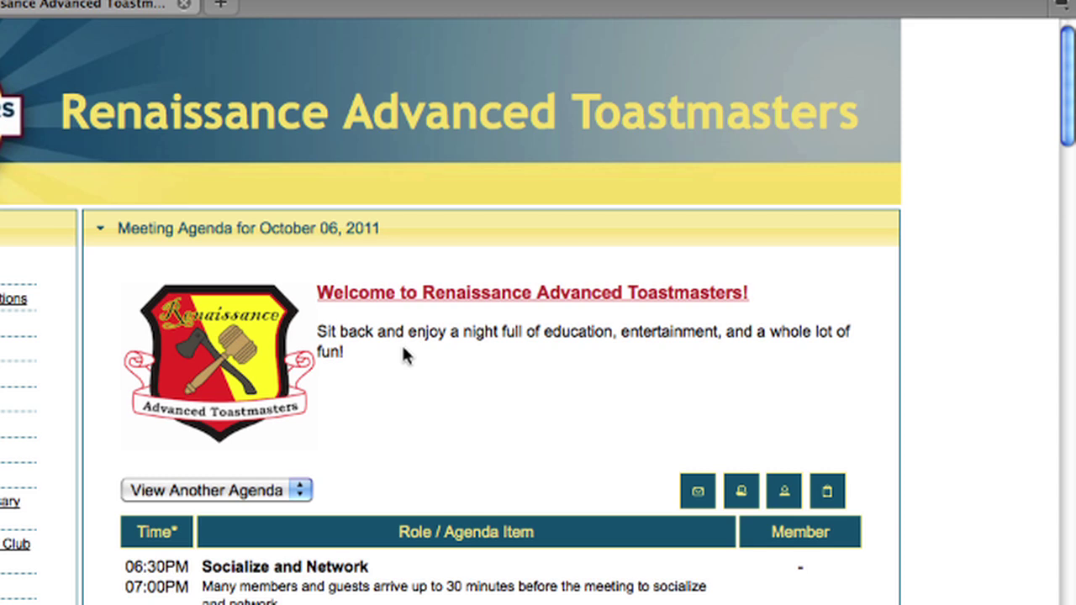
# Open the agenda e-mail form and address it to all club members.
pyautogui.scroll(-3, 404, 320)
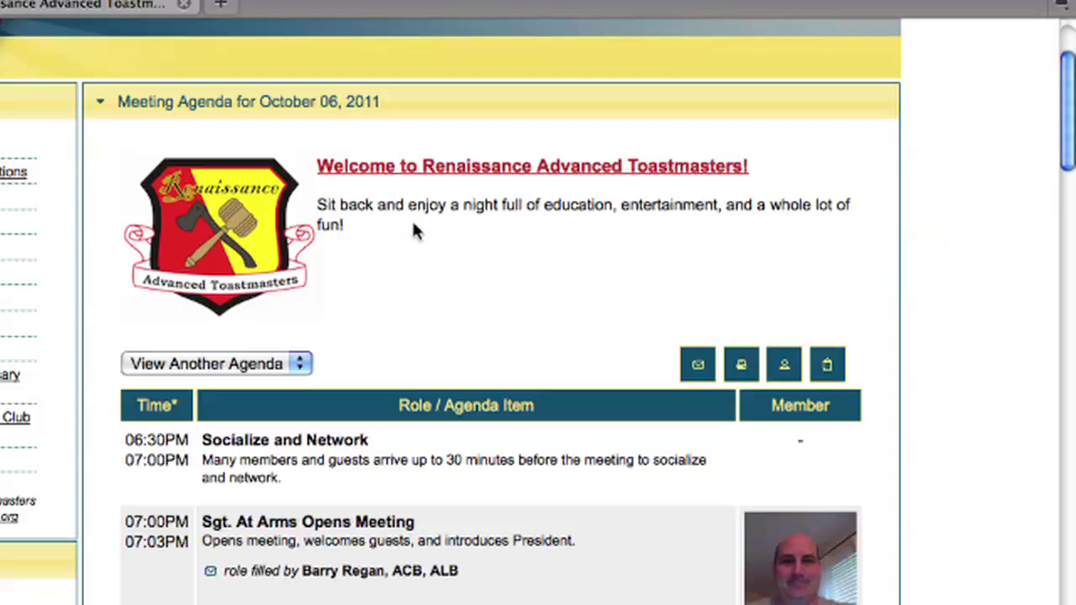
pyautogui.scroll(-3, 416, 231)
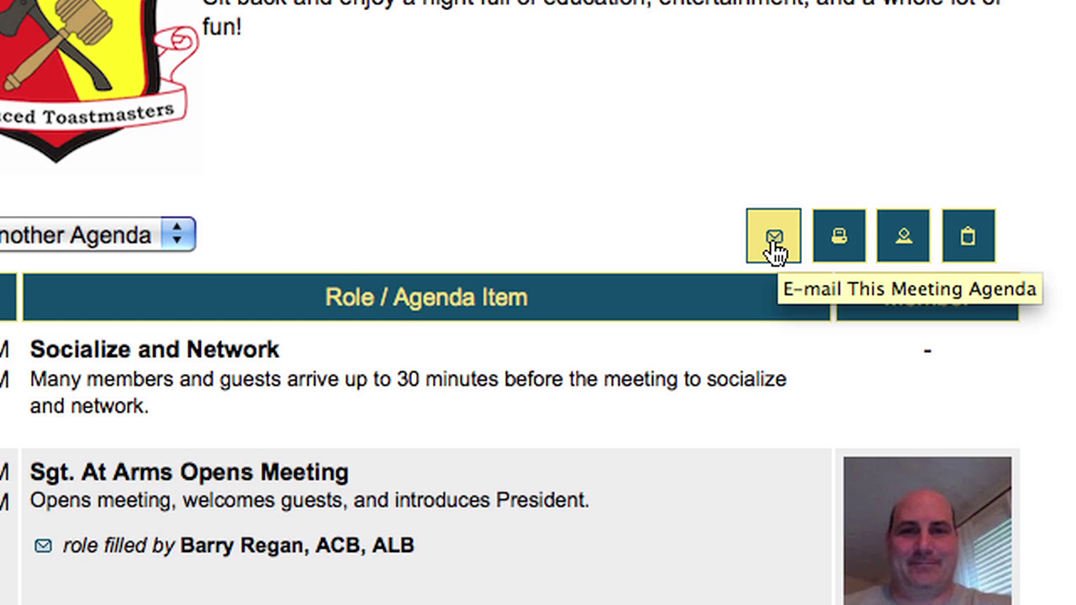
pyautogui.click(774, 249)
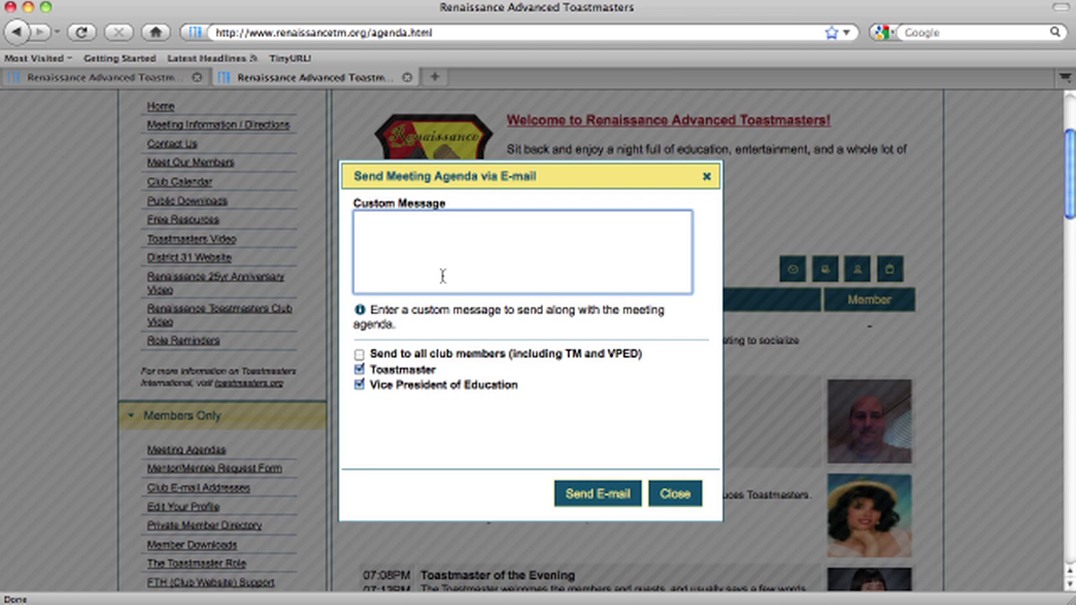
pyautogui.click(360, 355)
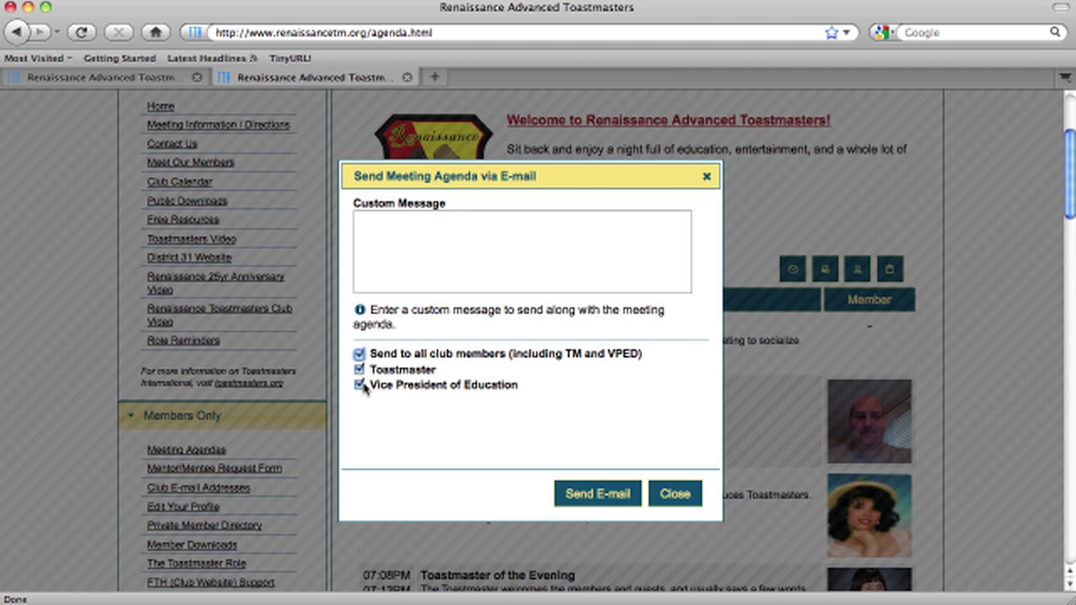
# Toggle the Toastmaster and Vice President of Education recipients off and on, then close the e-mail form.
pyautogui.click(359, 370)
pyautogui.click(359, 384)
pyautogui.click(359, 384)
pyautogui.click(359, 370)
pyautogui.click(359, 355)
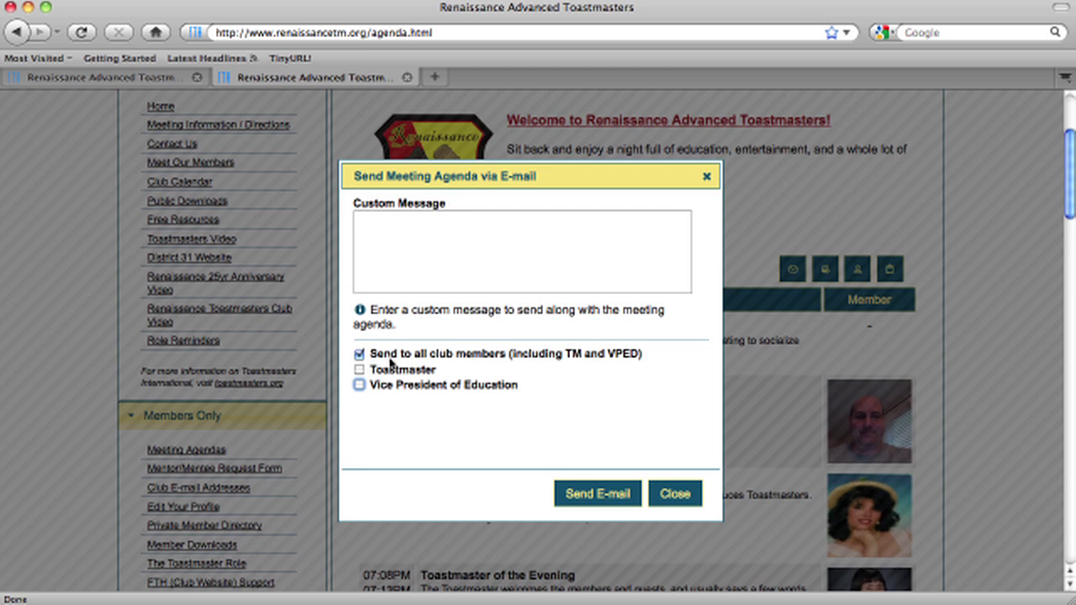
pyautogui.click(359, 370)
pyautogui.click(593, 496)
pyautogui.click(673, 495)
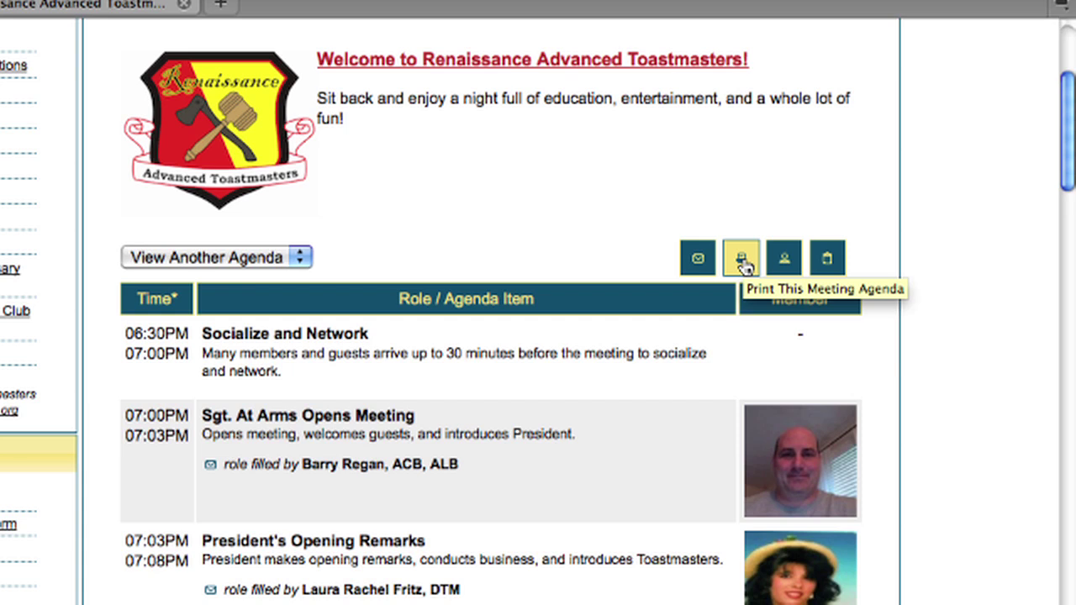
# Open the printer-friendly agenda in a new tab, cancel printing, and scroll through it.
pyautogui.click(743, 263)
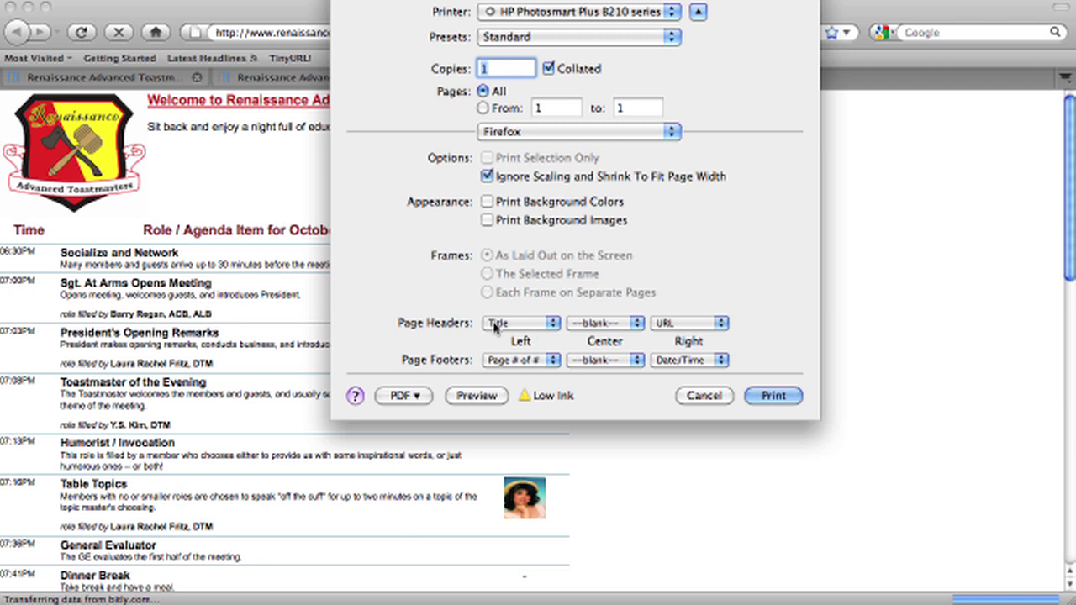
pyautogui.click(704, 397)
pyautogui.scroll(-5, 651, 353)
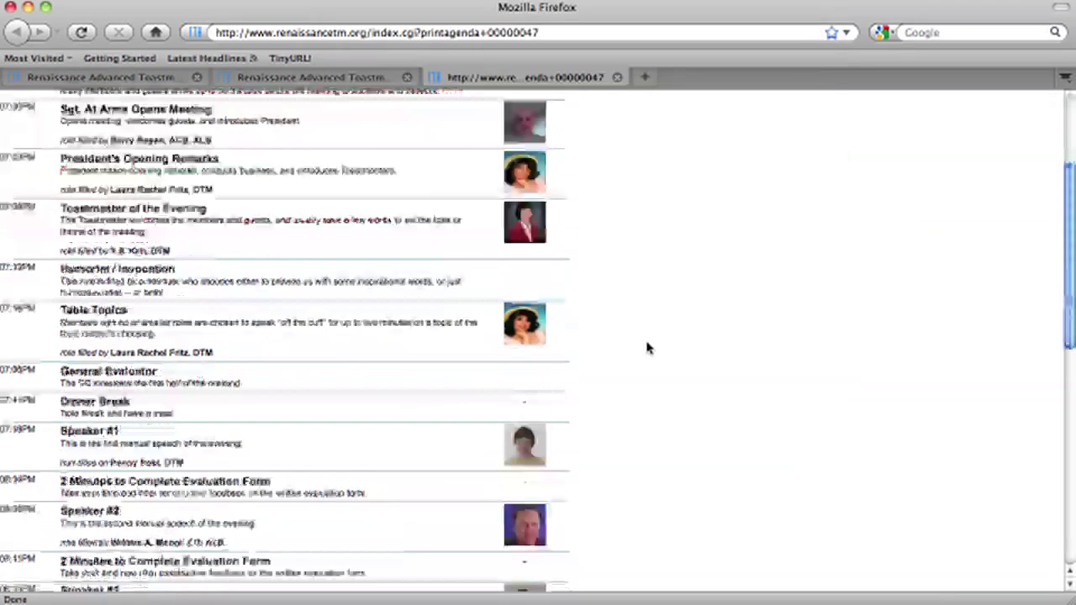
pyautogui.scroll(-10, 648, 348)
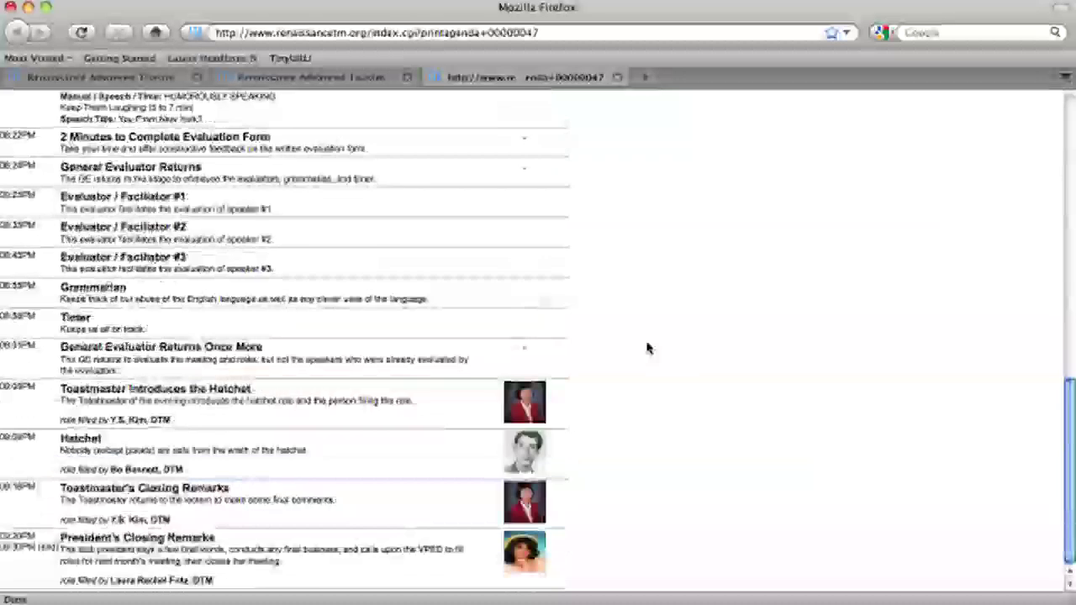
pyautogui.scroll(15, 647, 347)
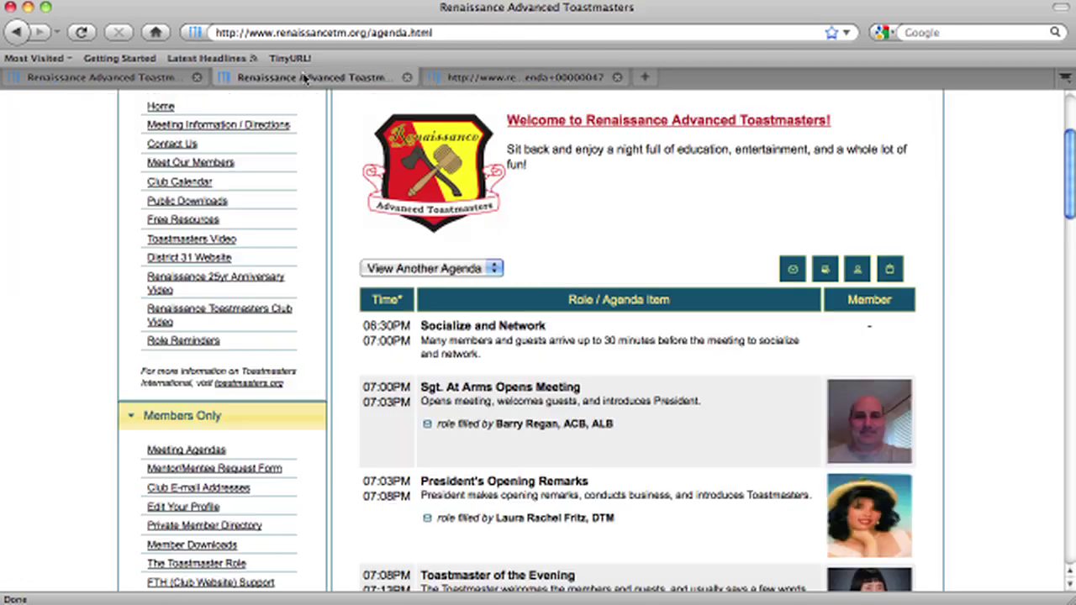
# Return to the agenda.html tab, then start and cancel the multiple meeting signup sheet download.
pyautogui.click(303, 77)
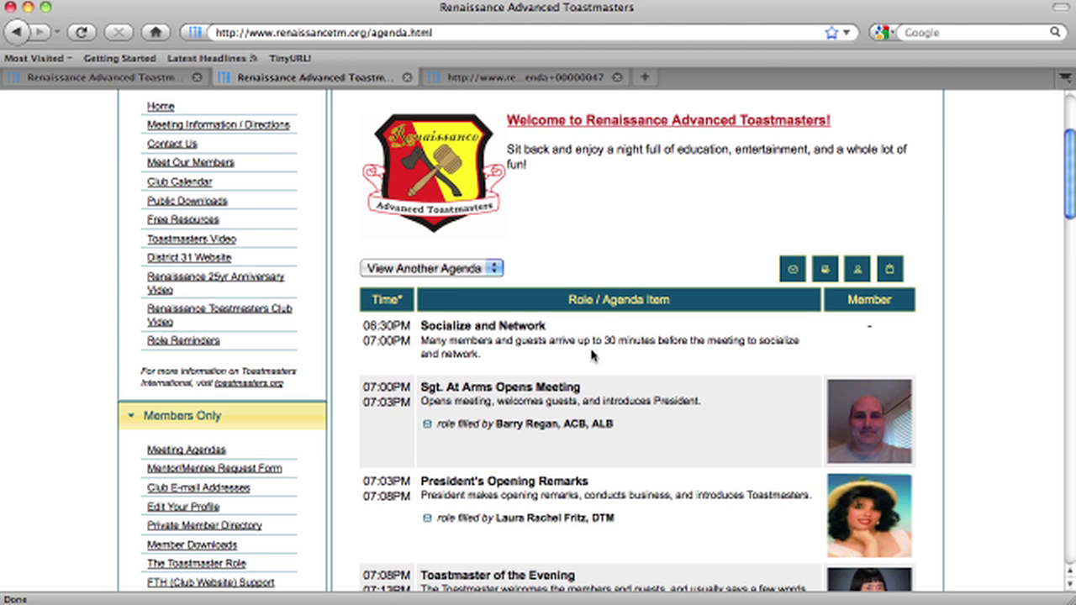
pyautogui.click(886, 269)
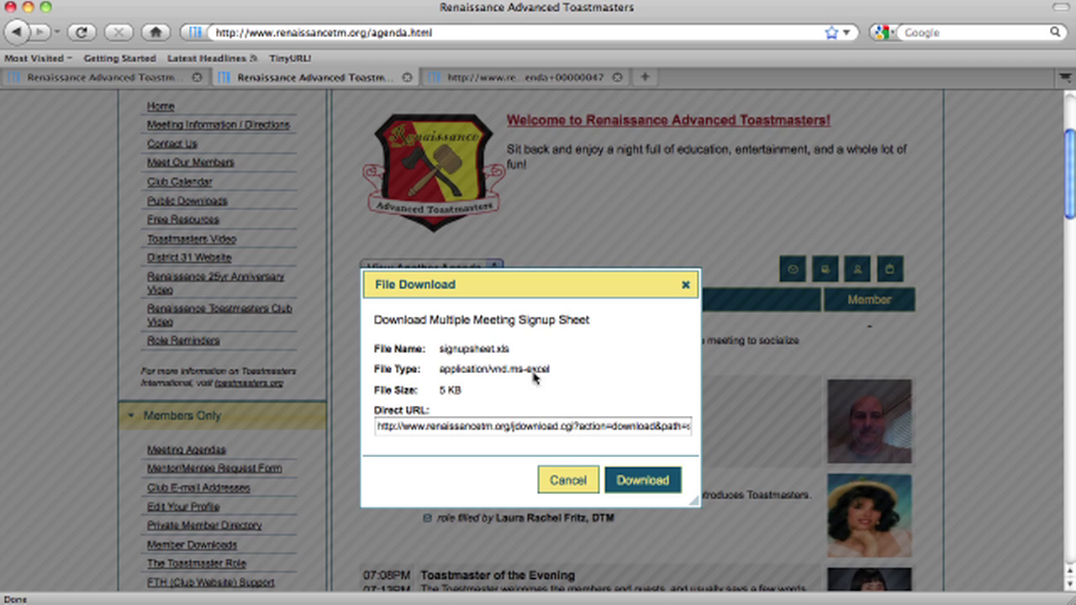
pyautogui.click(568, 484)
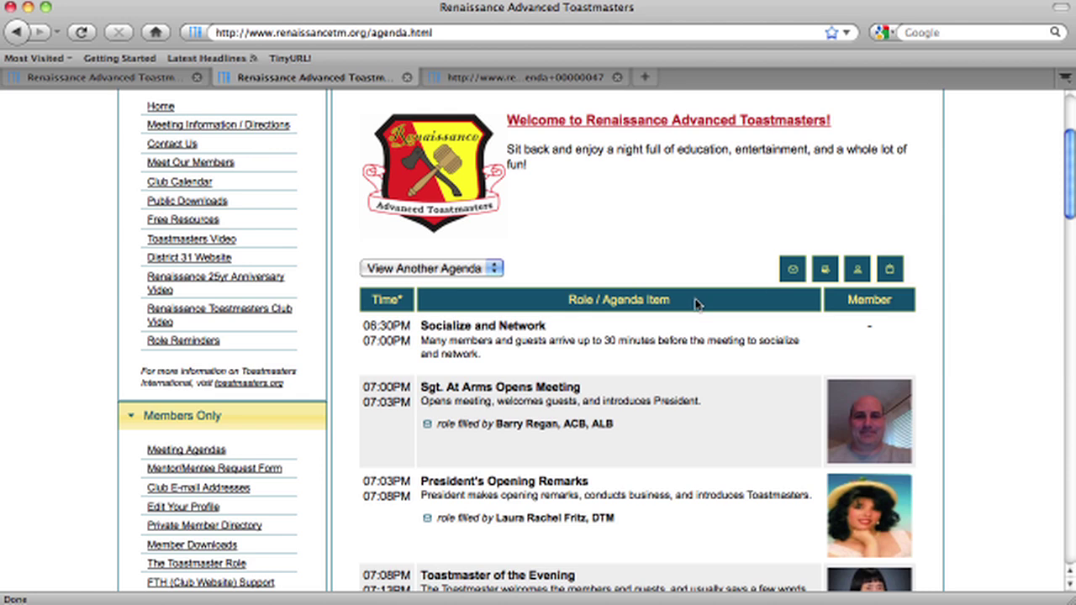
pyautogui.scroll(-3, 697, 305)
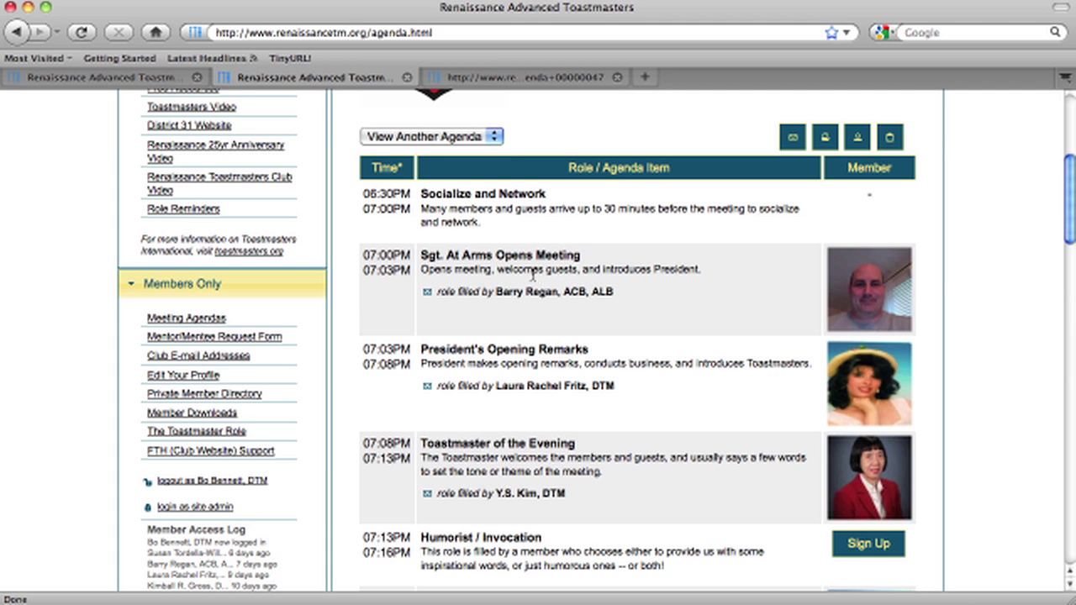
pyautogui.scroll(-1, 533, 276)
pyautogui.scroll(5, 533, 276)
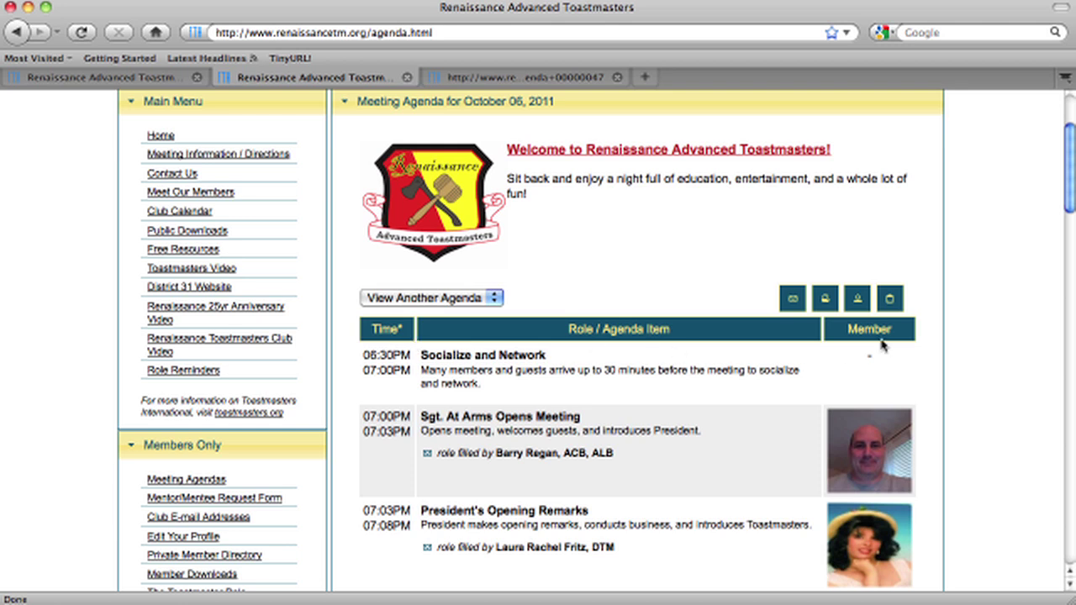
pyautogui.scroll(-3, 881, 343)
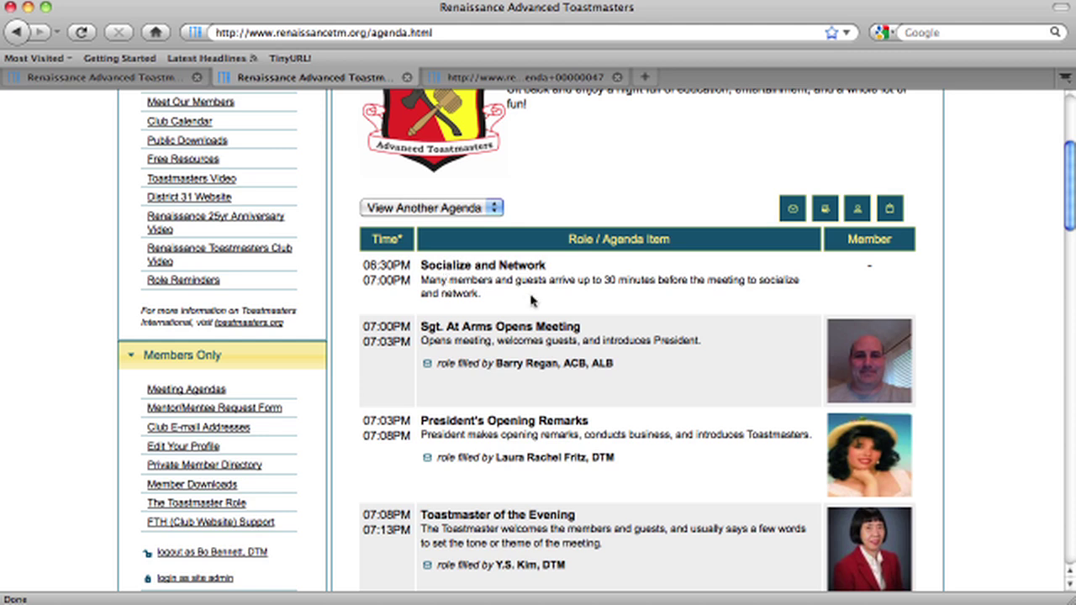
pyautogui.scroll(-2, 531, 301)
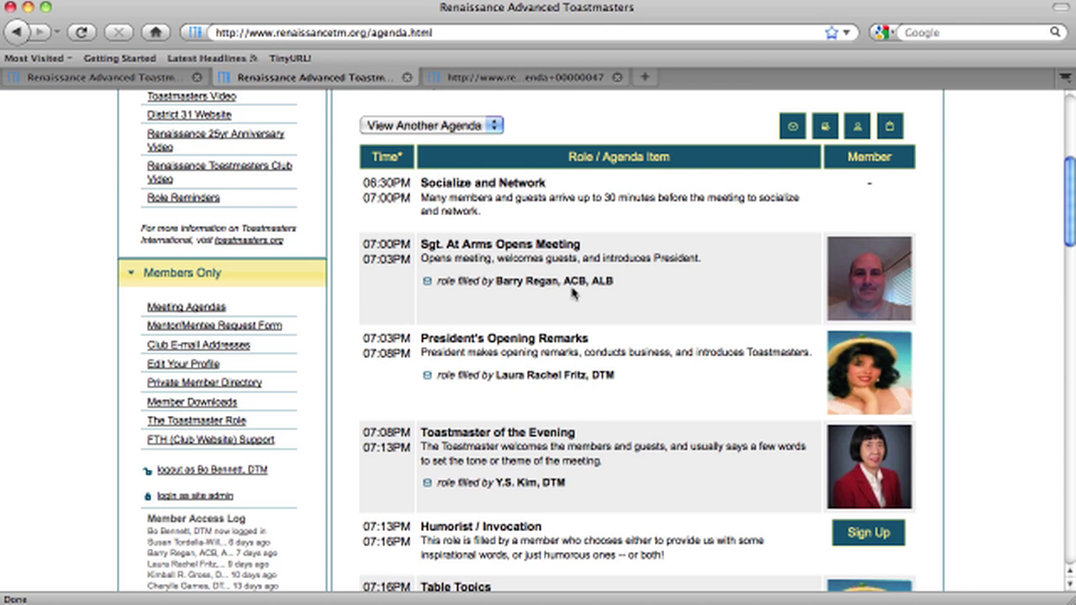
pyautogui.scroll(-1, 558, 286)
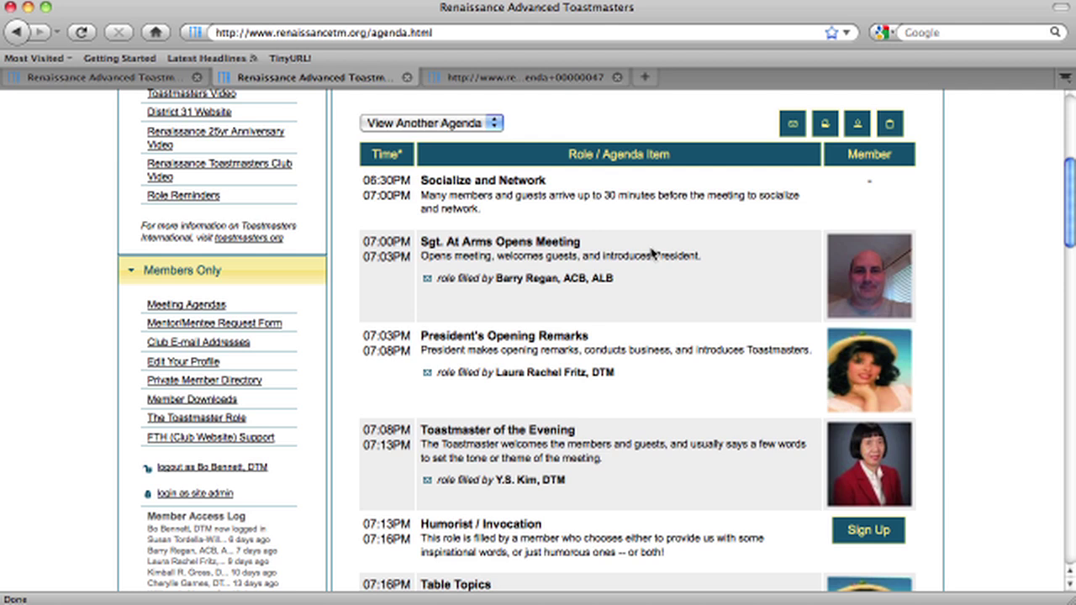
pyautogui.scroll(-2, 608, 323)
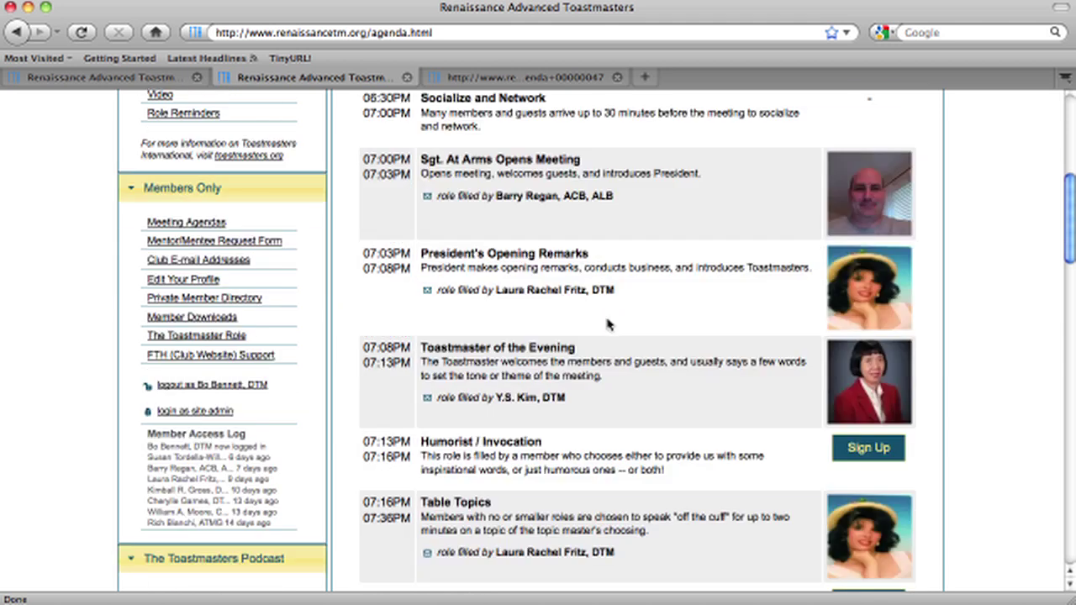
pyautogui.scroll(-2, 608, 323)
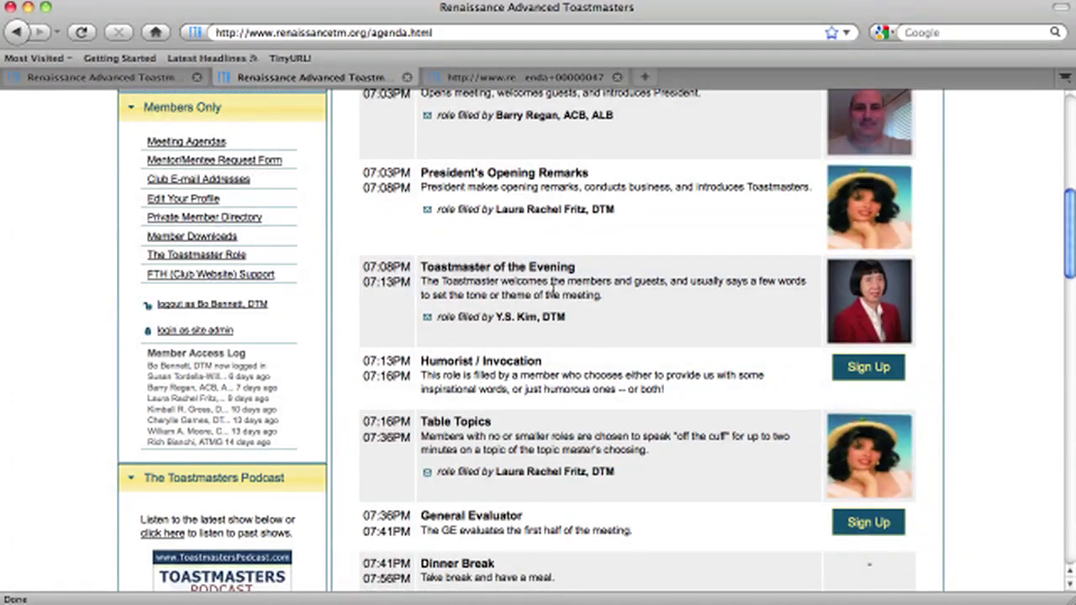
pyautogui.scroll(-2, 553, 291)
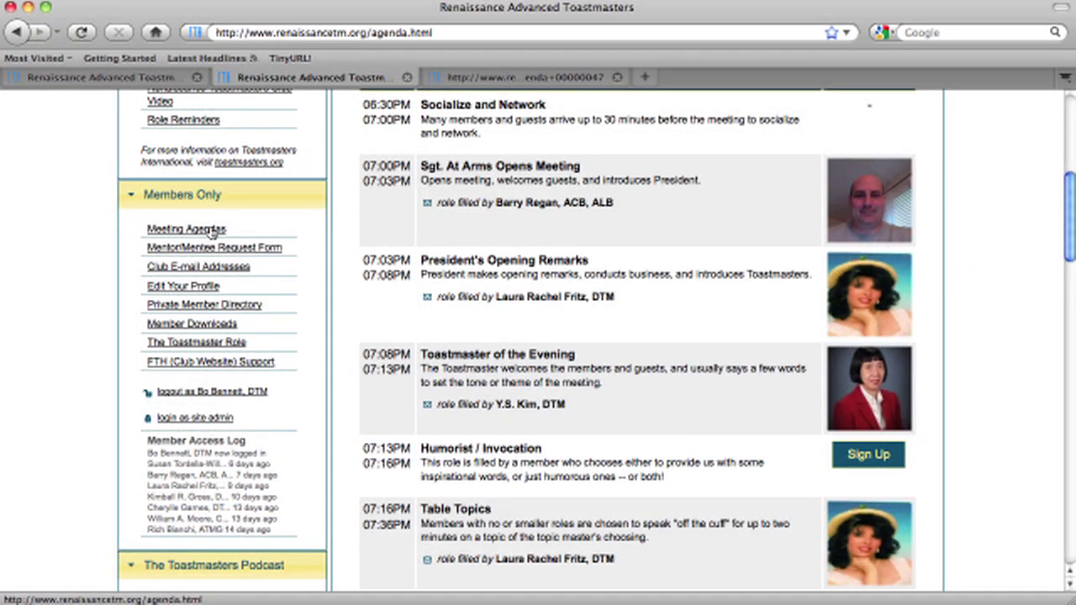
pyautogui.click(212, 229)
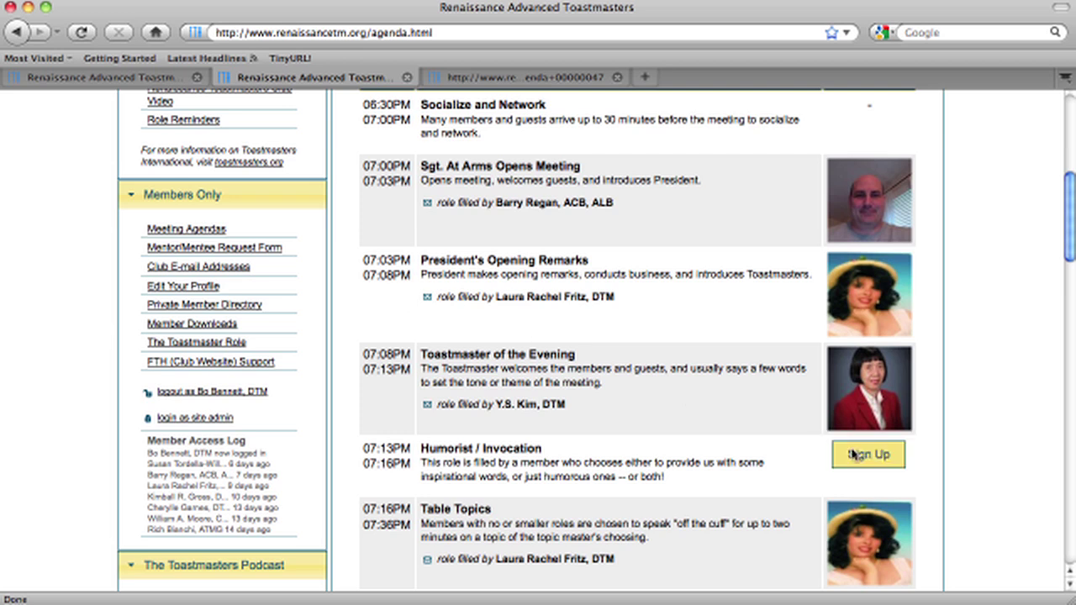
pyautogui.scroll(-1, 887, 463)
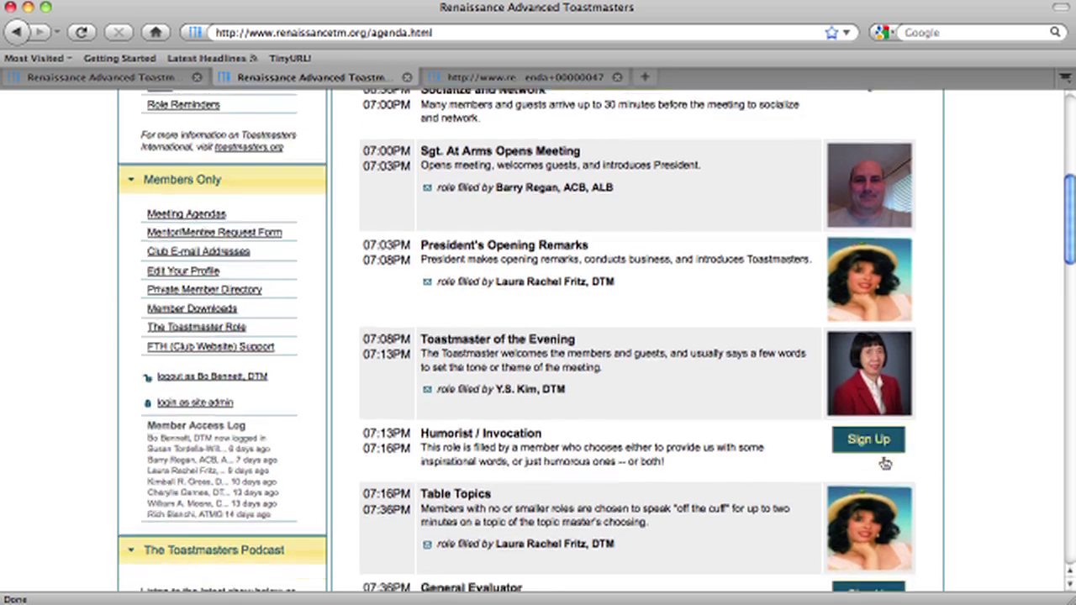
pyautogui.click(868, 434)
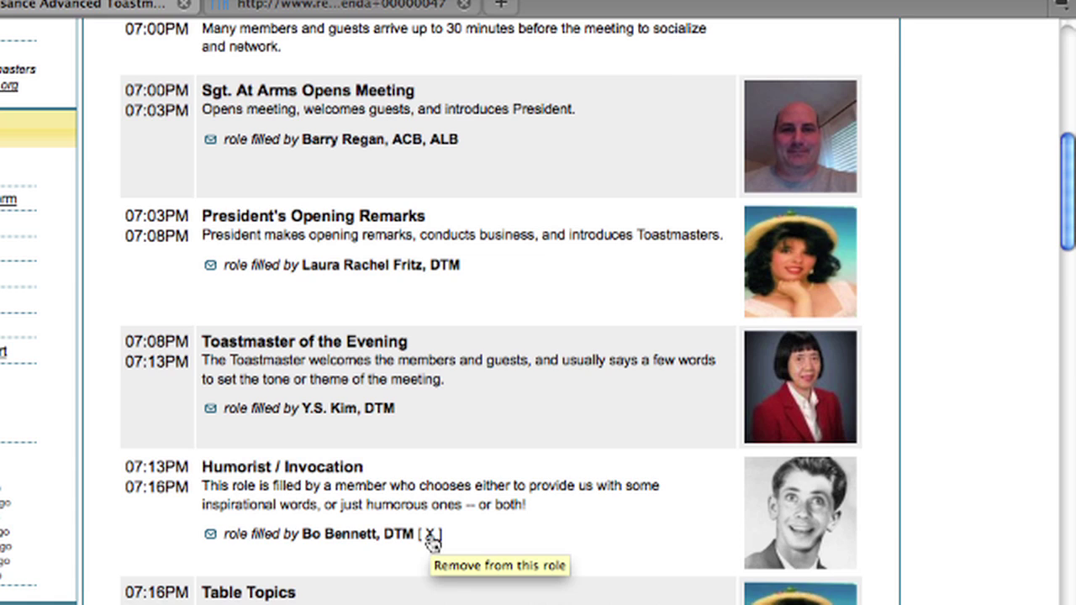
pyautogui.click(430, 535)
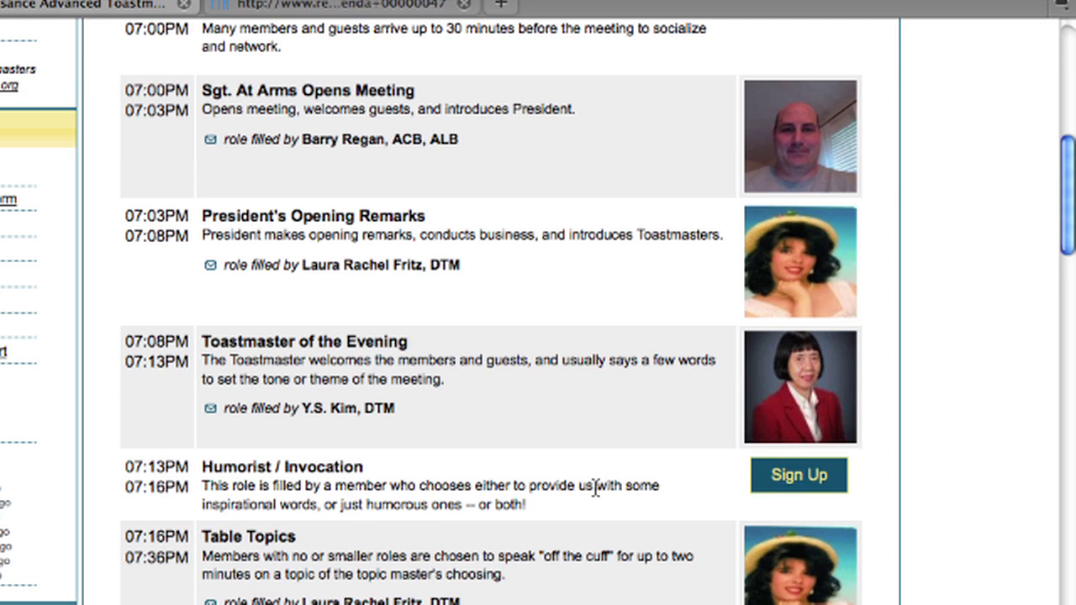
pyautogui.scroll(-5, 595, 487)
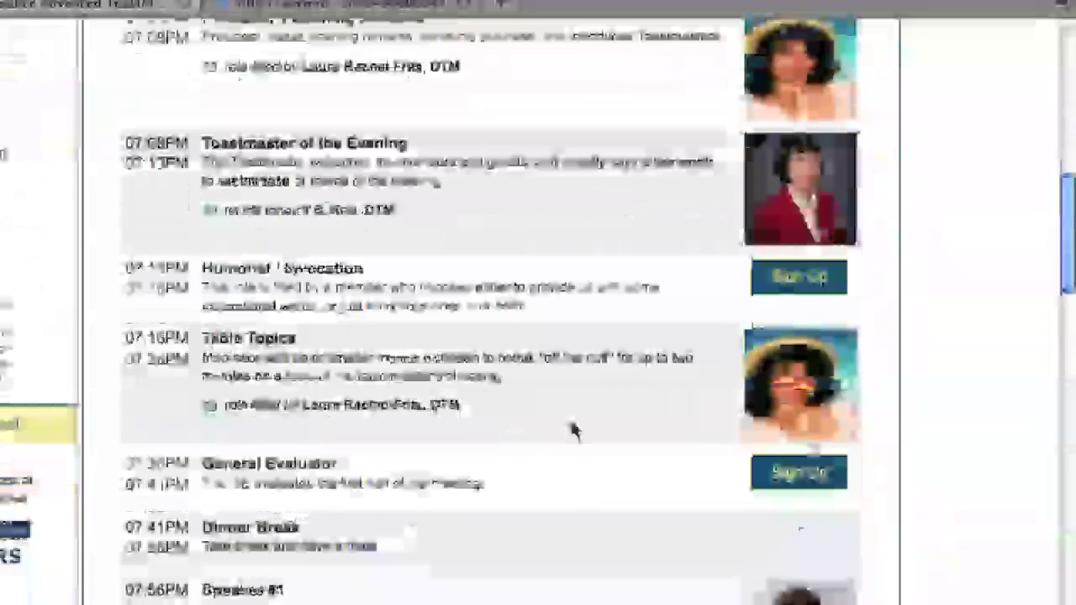
pyautogui.scroll(-7, 572, 431)
pyautogui.scroll(6, 572, 431)
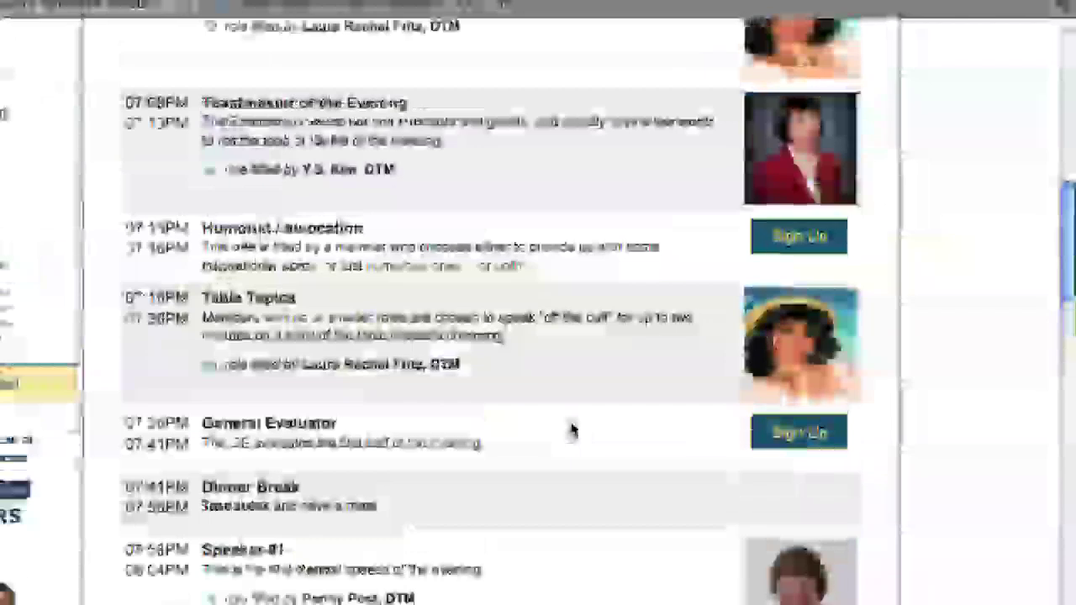
pyautogui.scroll(1, 580, 429)
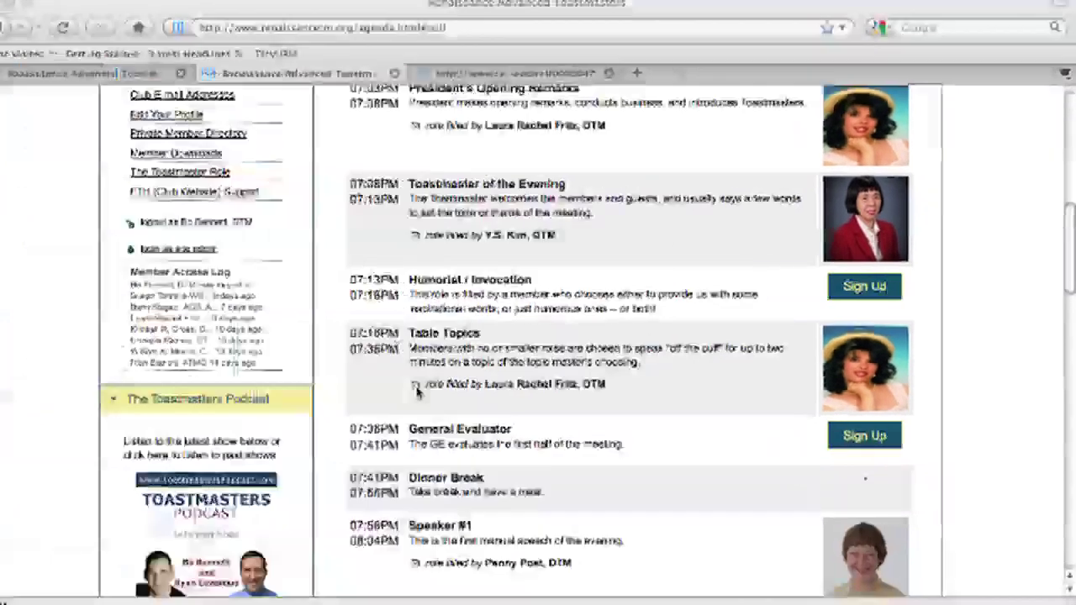
pyautogui.click(415, 387)
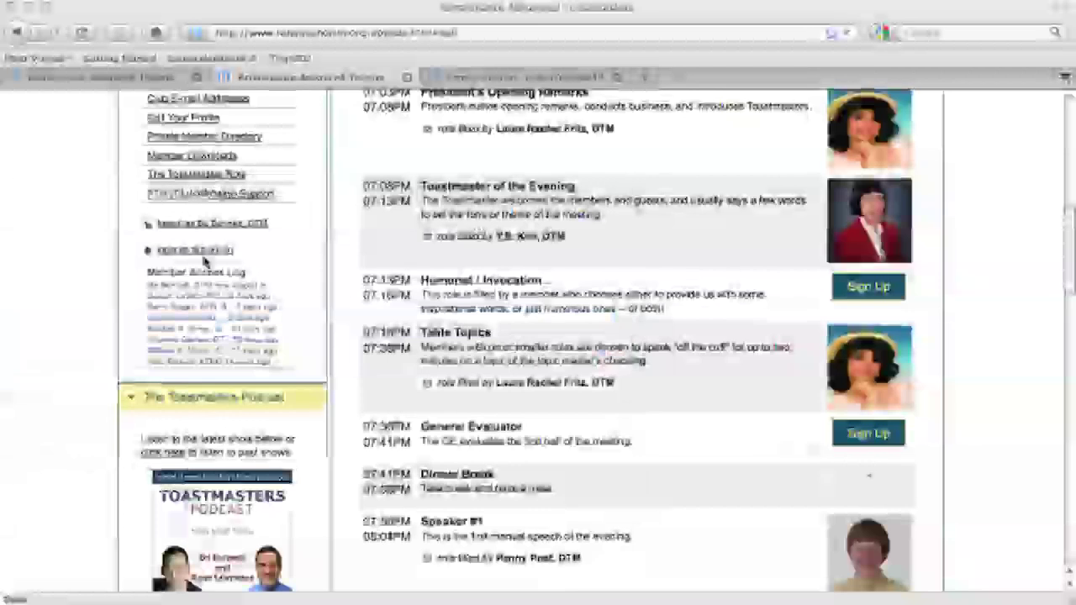
pyautogui.scroll(-10, 556, 336)
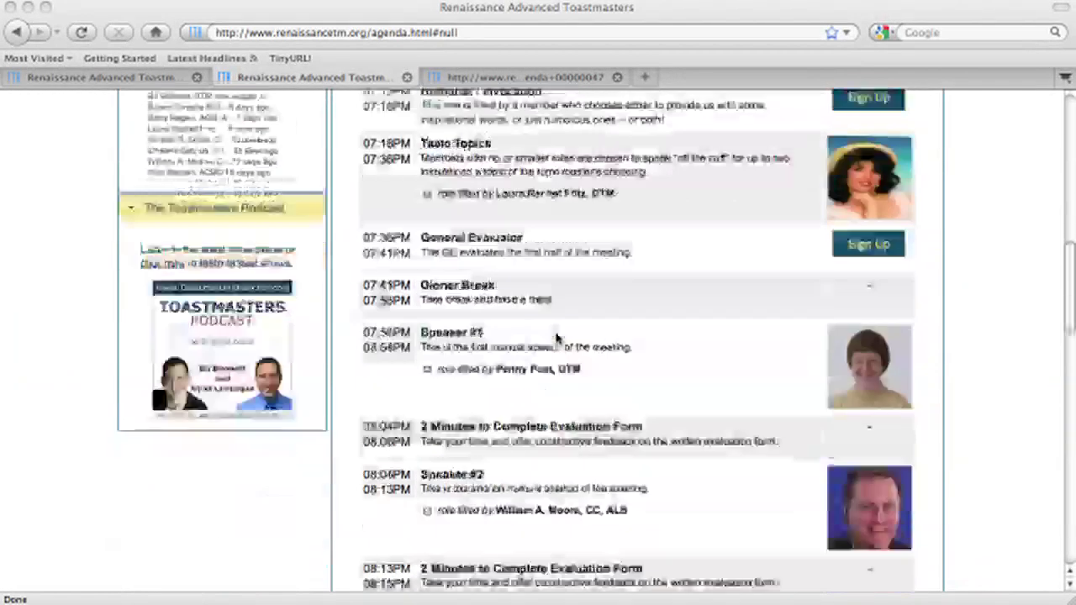
pyautogui.scroll(-5, 555, 337)
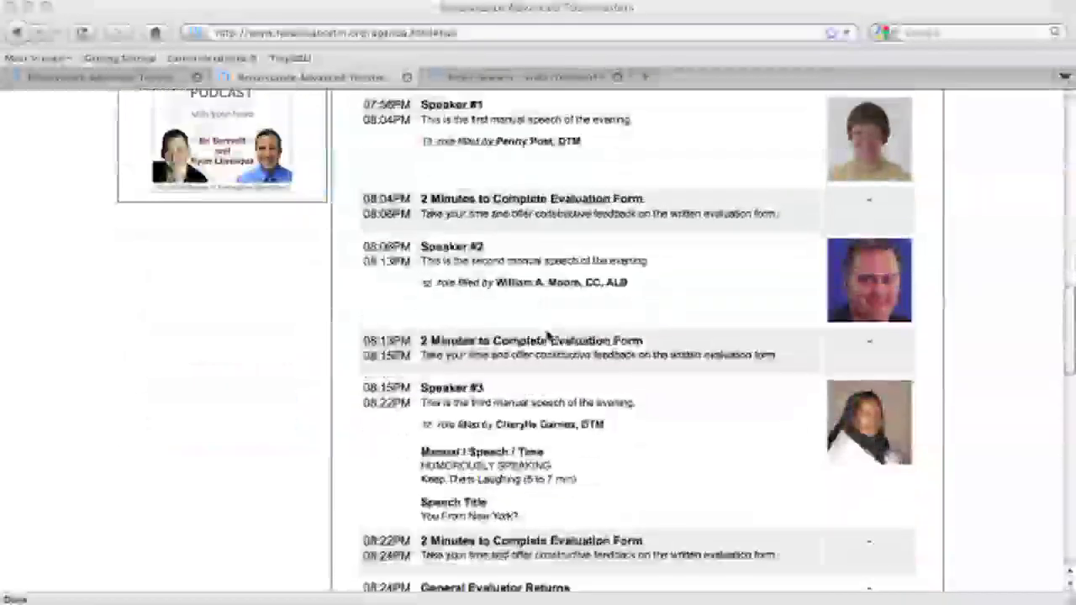
pyautogui.scroll(-2, 494, 340)
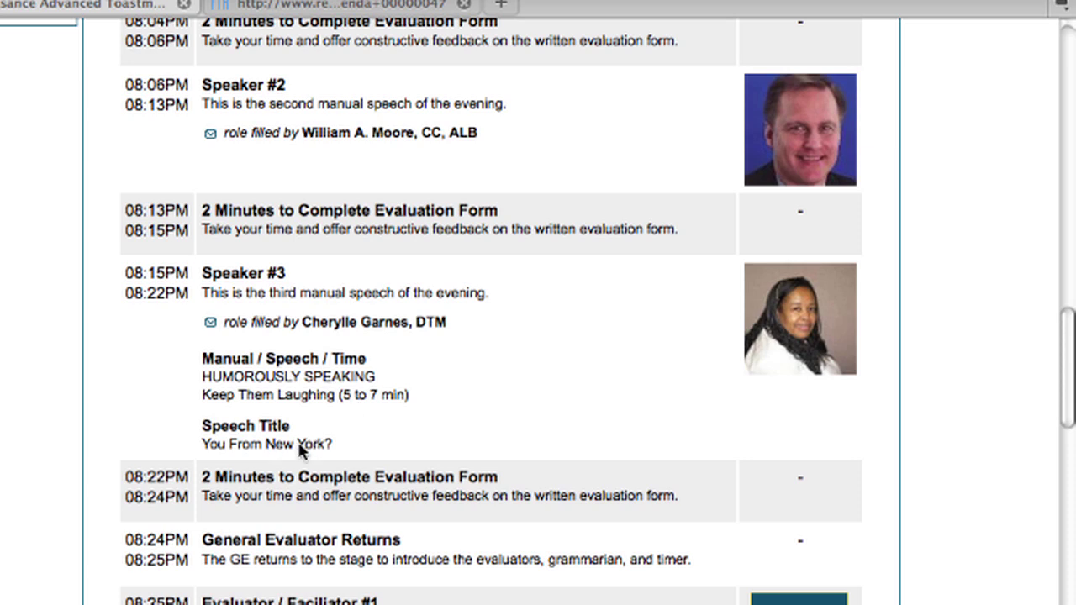
pyautogui.scroll(-15, 300, 446)
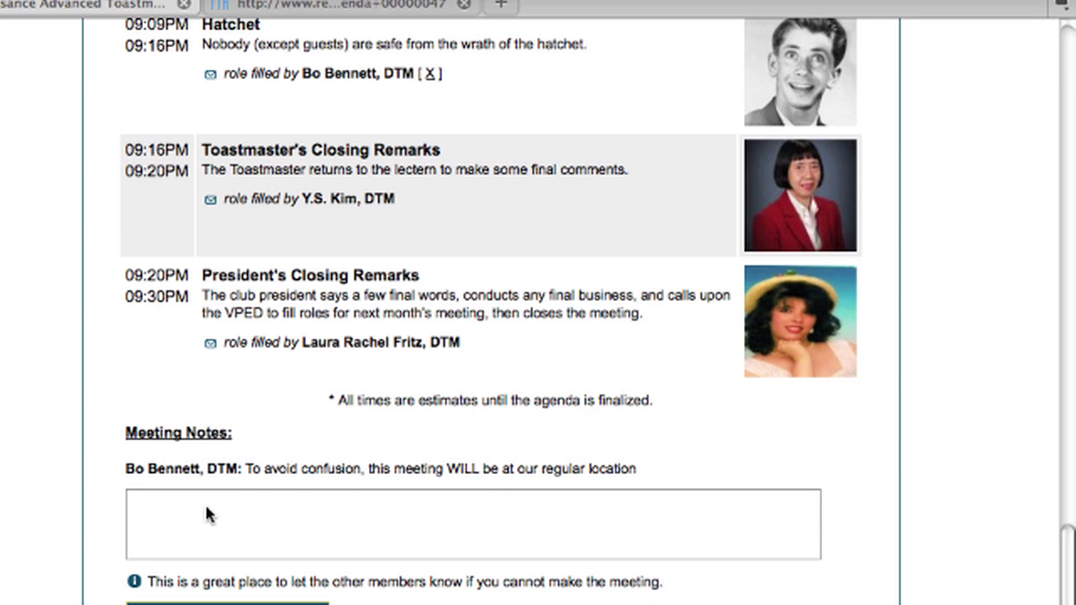
pyautogui.click(164, 504)
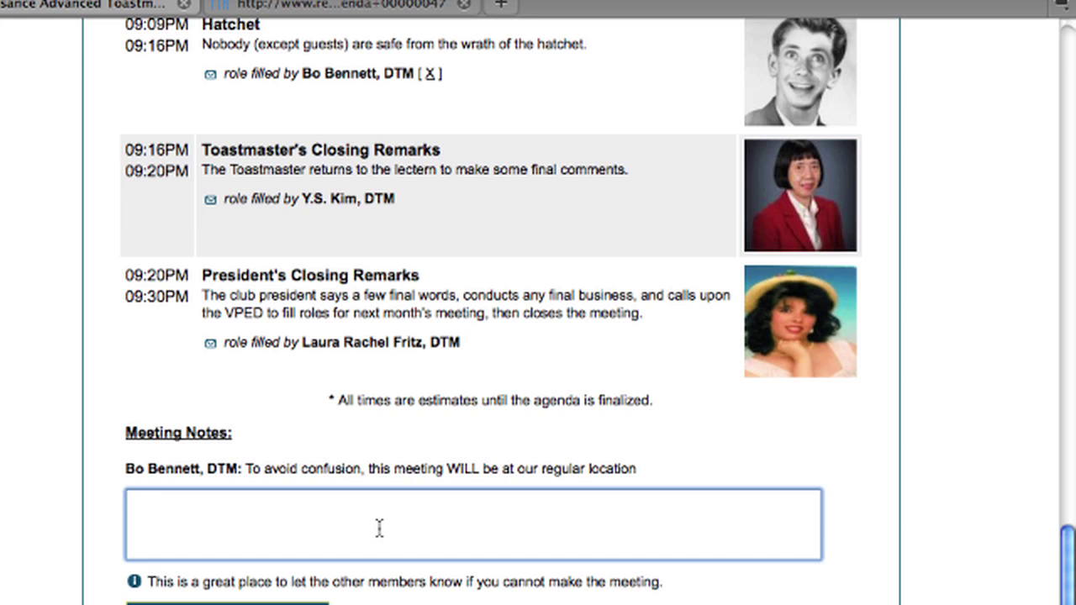
pyautogui.scroll(15, 380, 534)
pyautogui.scroll(15, 380, 532)
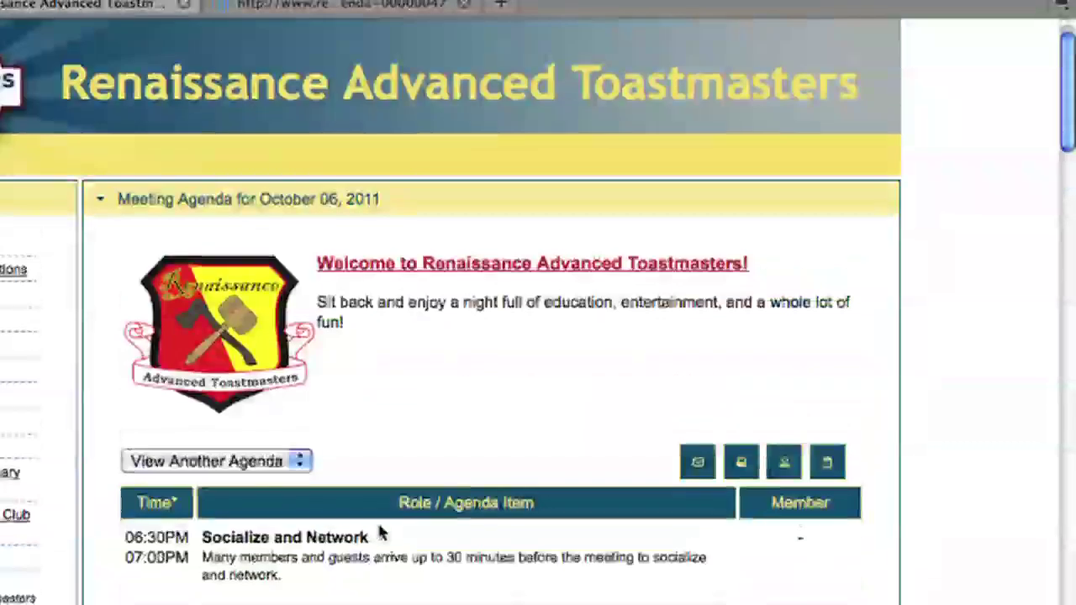
pyautogui.scroll(-3, 380, 532)
pyautogui.scroll(3, 379, 531)
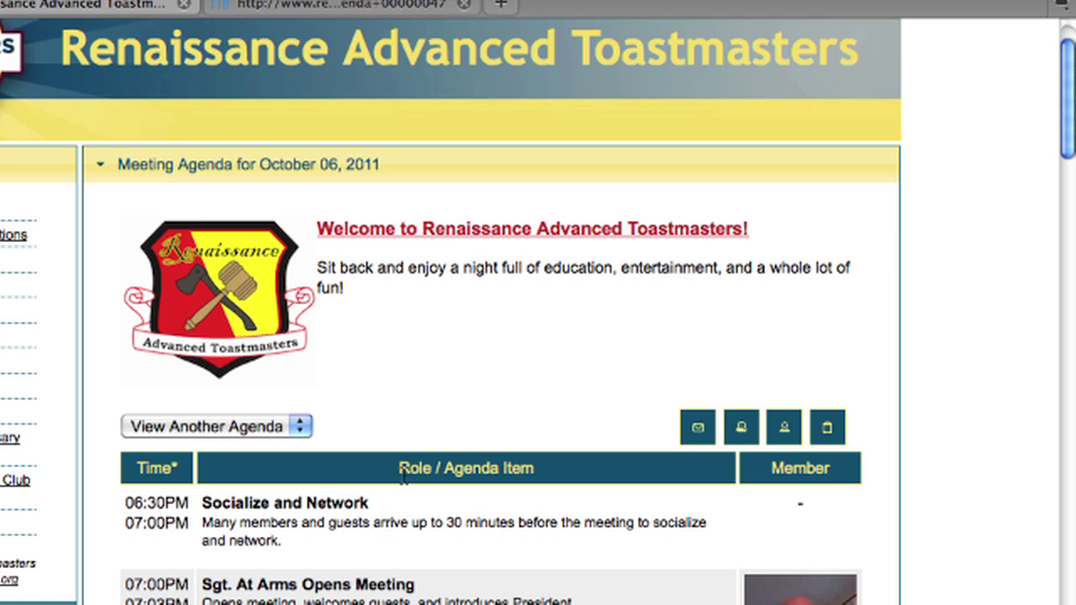
pyautogui.scroll(-5, 559, 475)
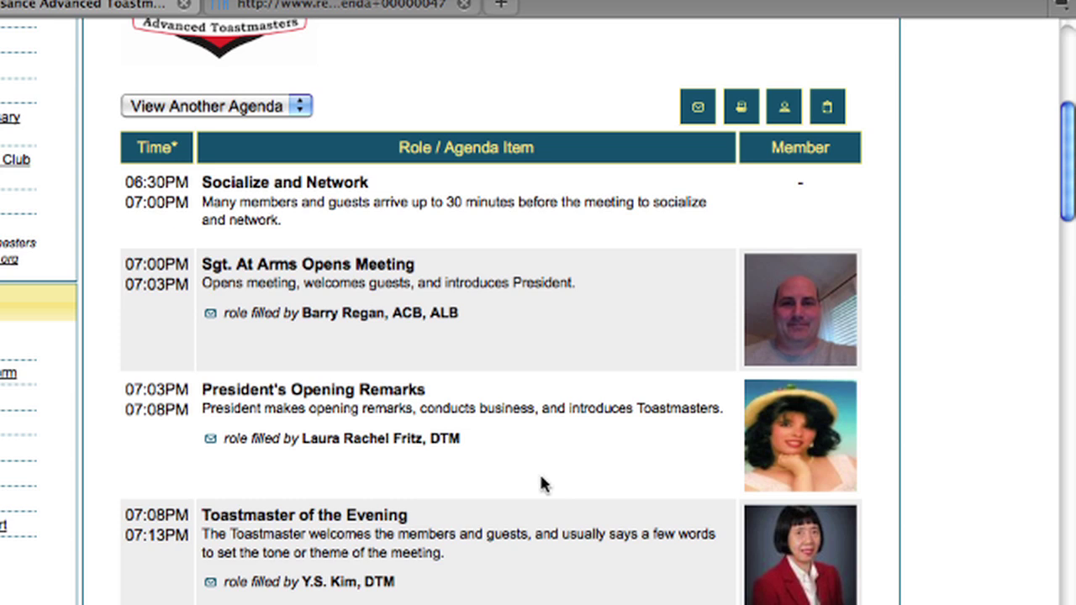
pyautogui.scroll(-5, 540, 482)
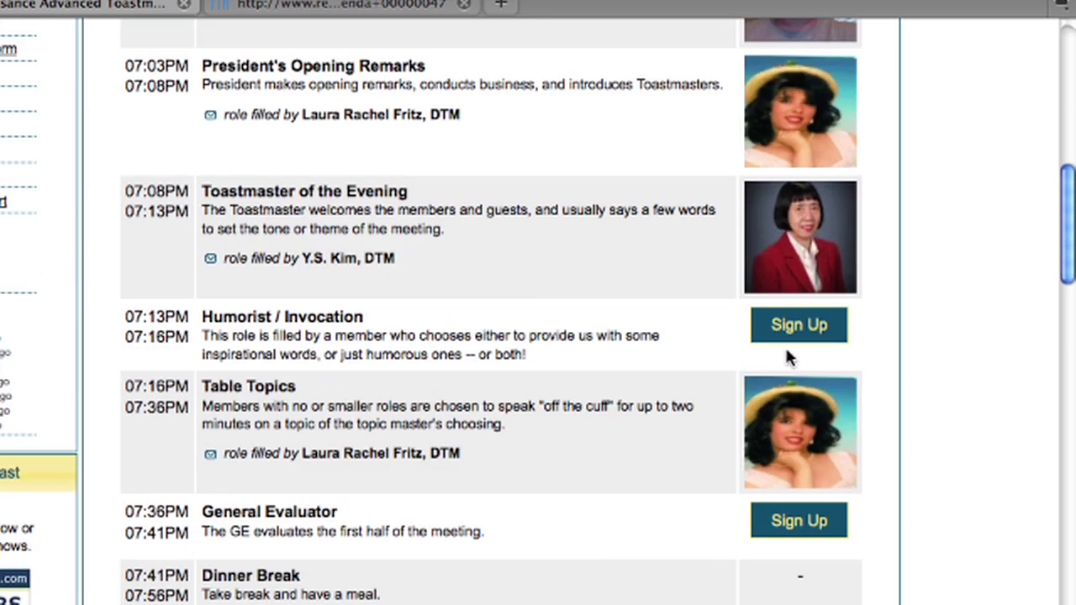
pyautogui.click(786, 326)
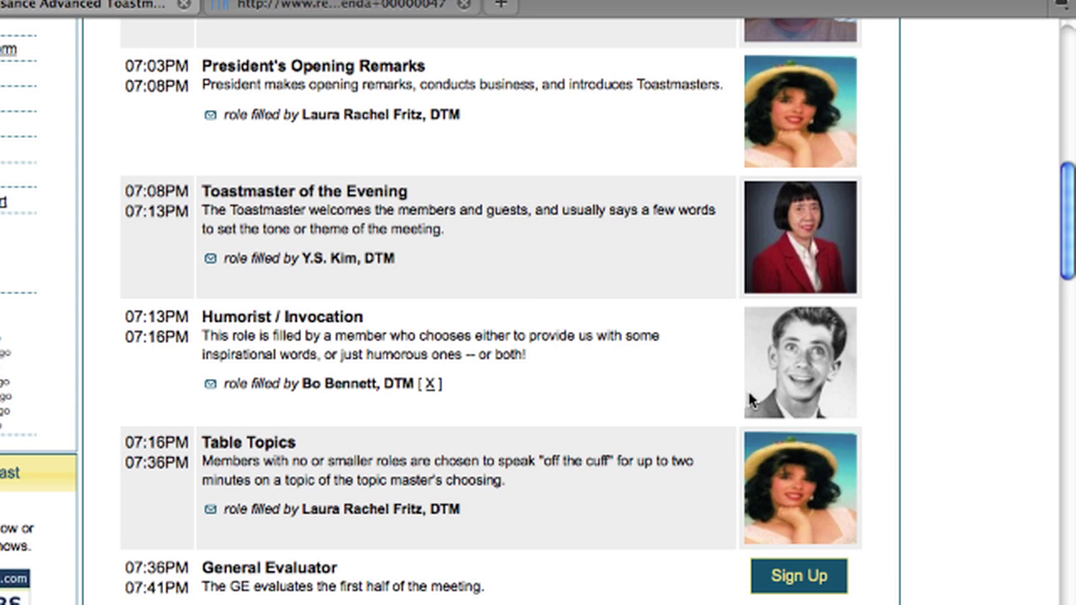
pyautogui.click(428, 387)
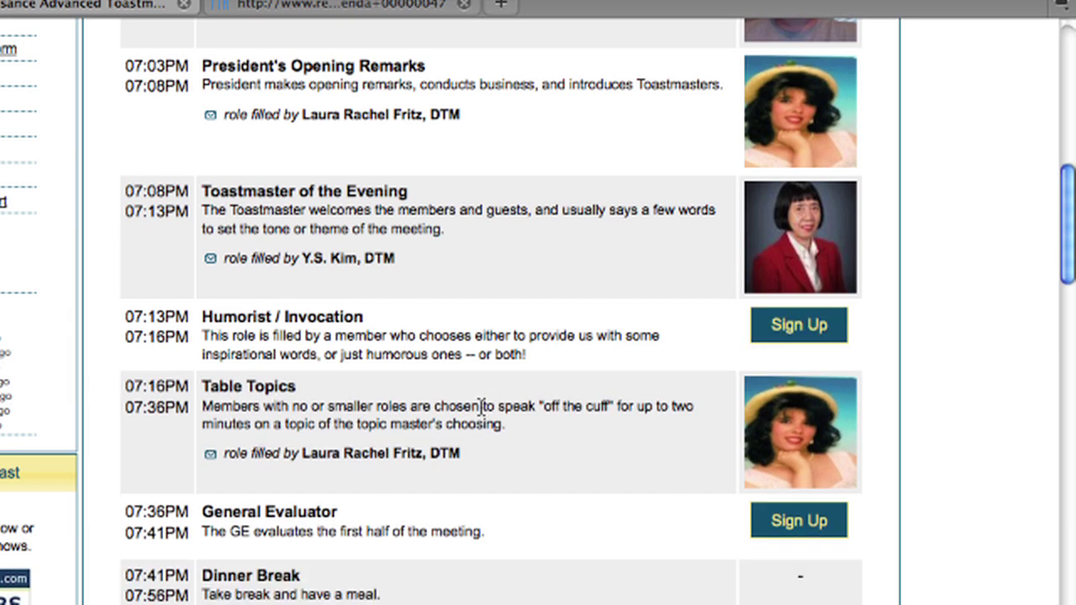
pyautogui.scroll(5, 470, 397)
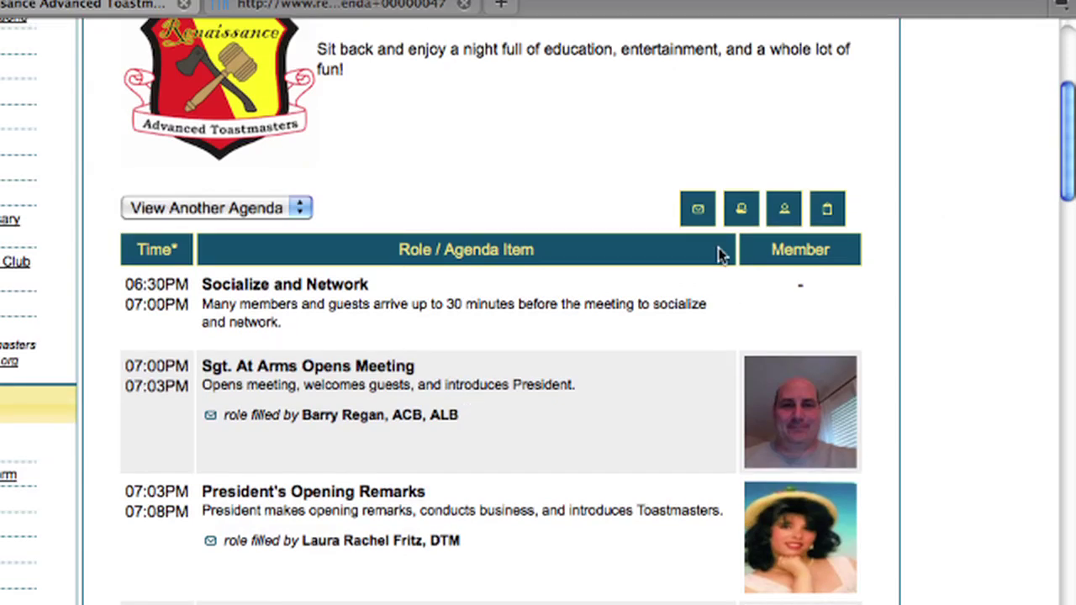
# Try Toastmaster, VPE and custom-message options on the agenda e-mail, then restore all members and close.
pyautogui.click(699, 210)
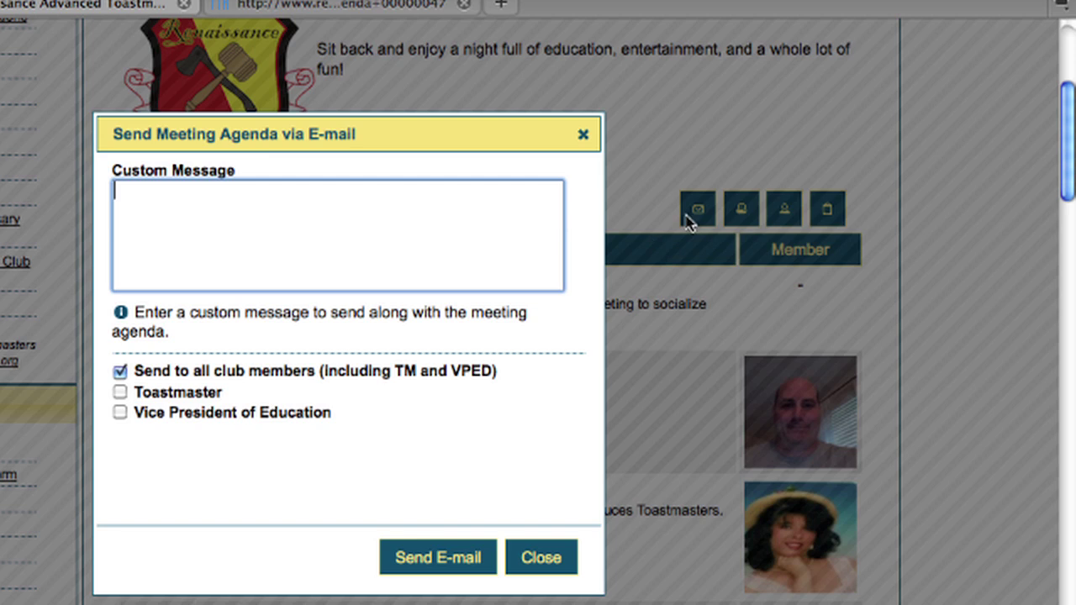
pyautogui.click(119, 393)
pyautogui.click(120, 413)
pyautogui.click(120, 372)
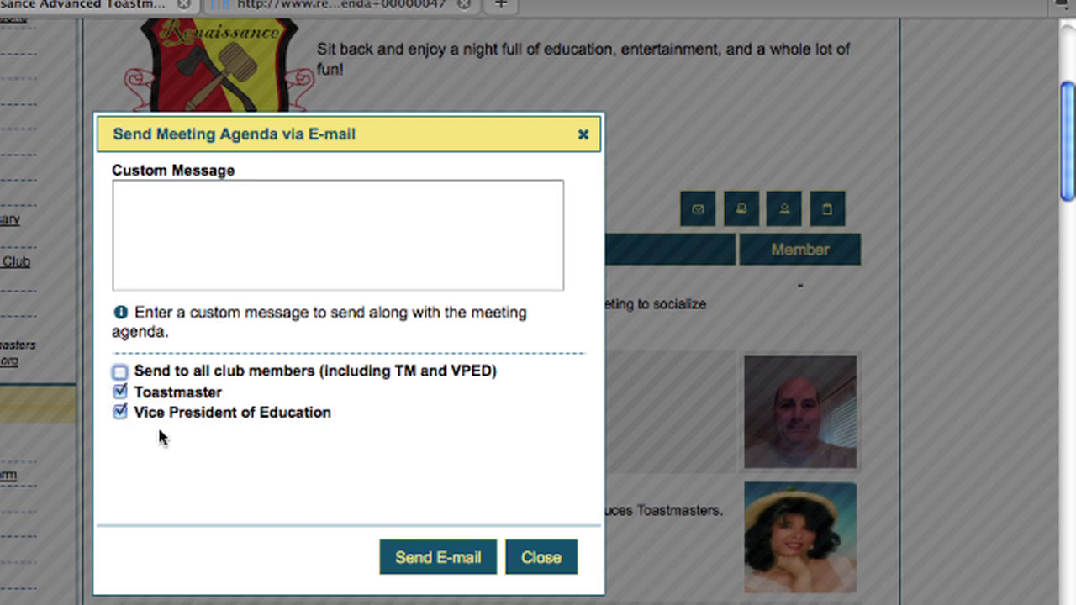
pyautogui.click(159, 265)
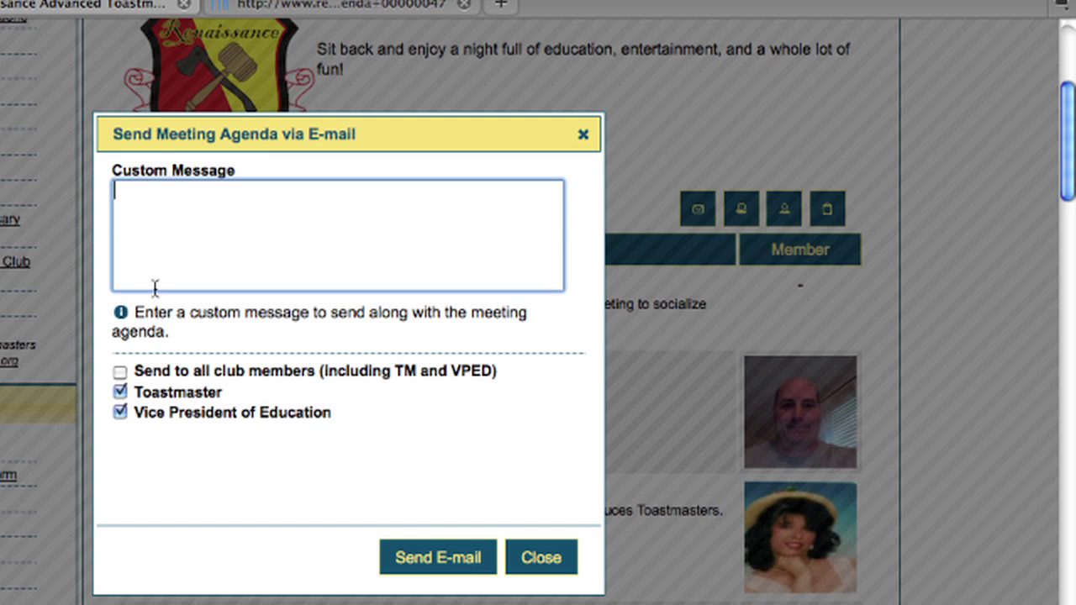
pyautogui.click(120, 392)
pyautogui.click(120, 412)
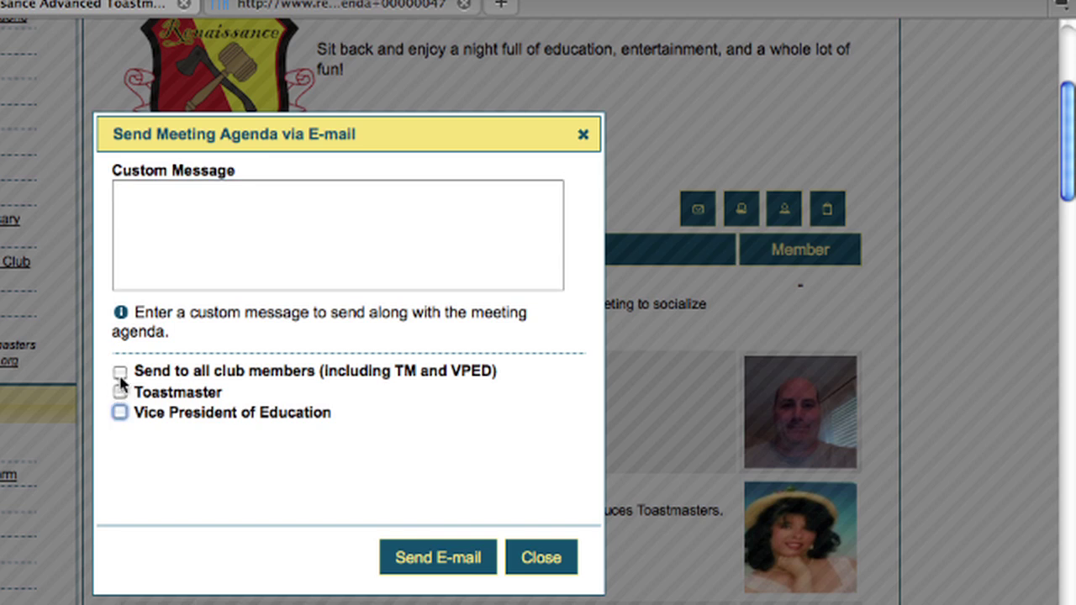
pyautogui.click(121, 371)
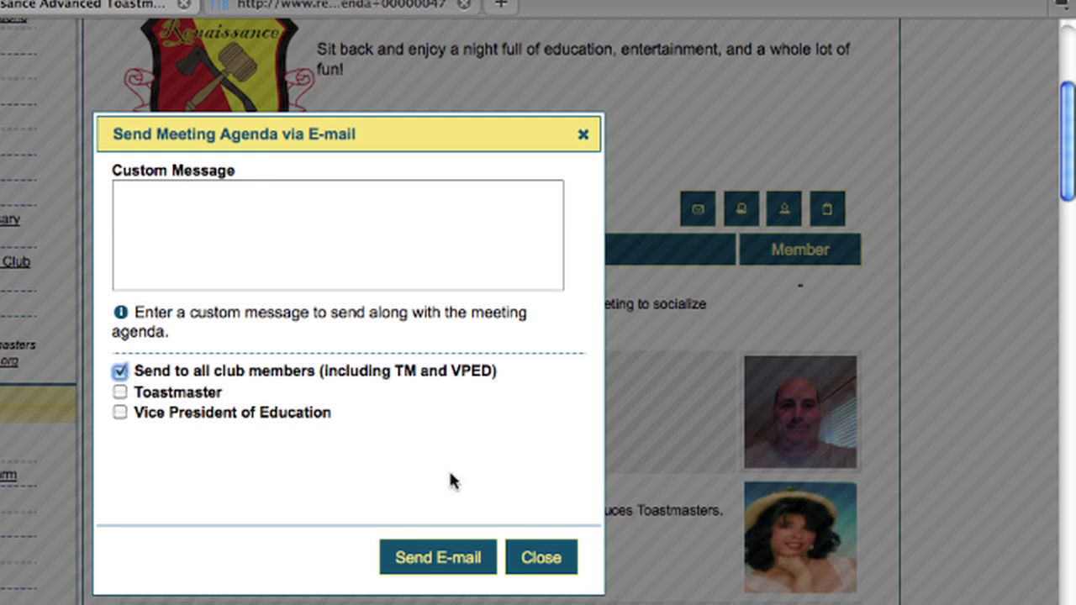
pyautogui.click(539, 560)
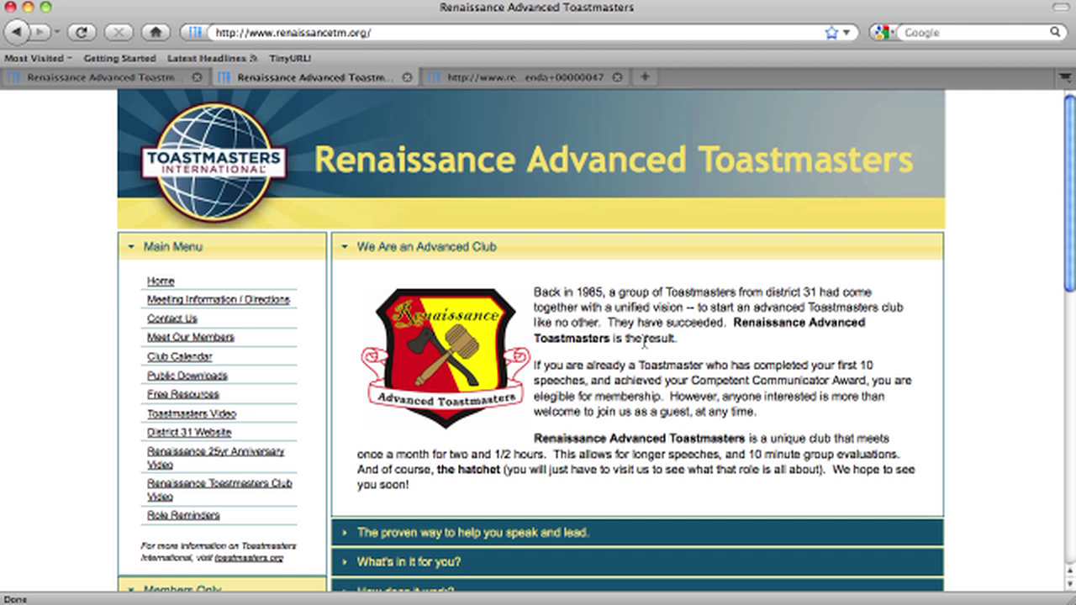
# Scroll down the club home page to the Members Only menu.
pyautogui.scroll(-5, 59, 368)
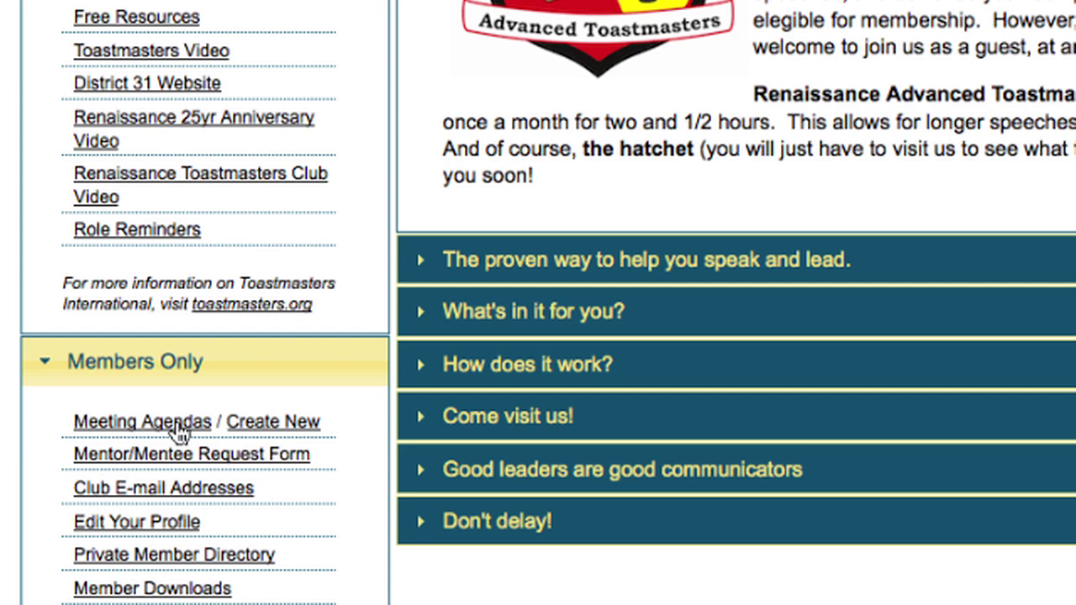
# Choose Create New under Meeting Agendas and look over the empty agenda creation page.
pyautogui.click(253, 428)
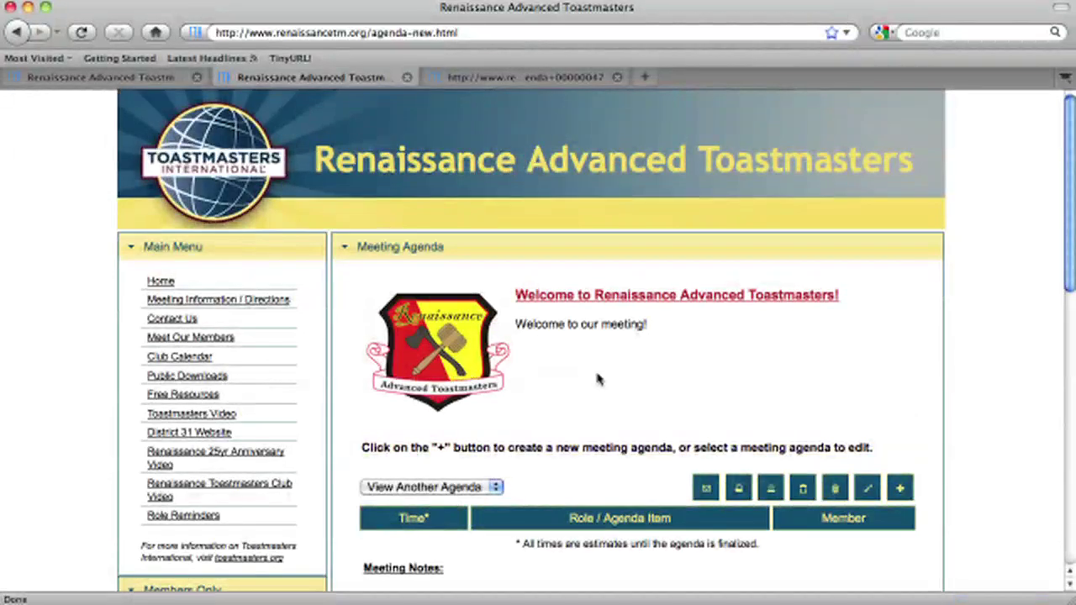
pyautogui.scroll(-5, 597, 376)
pyautogui.scroll(1, 597, 376)
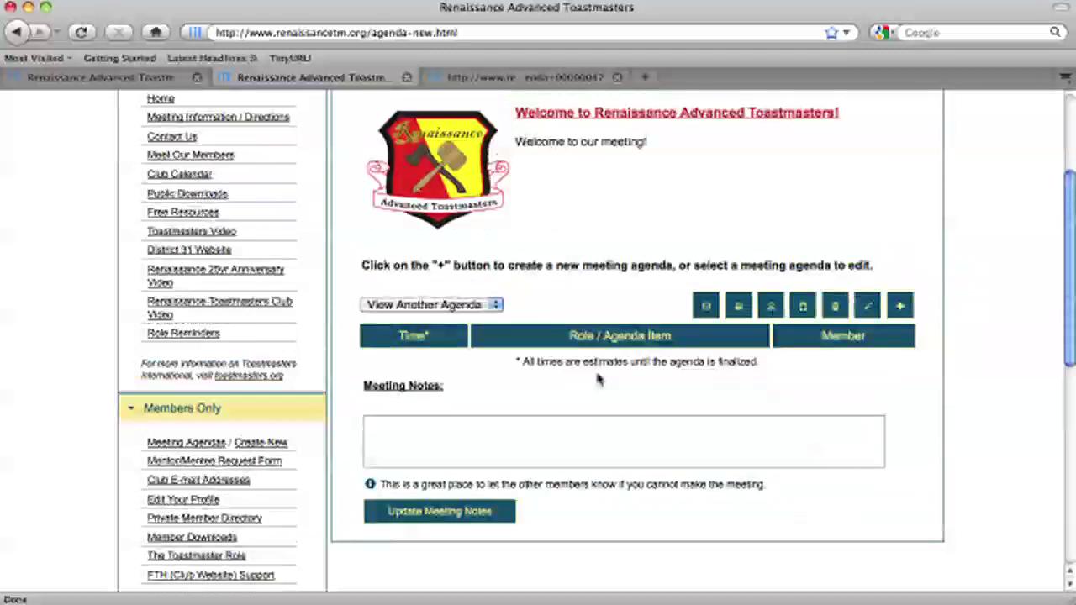
pyautogui.scroll(1, 598, 378)
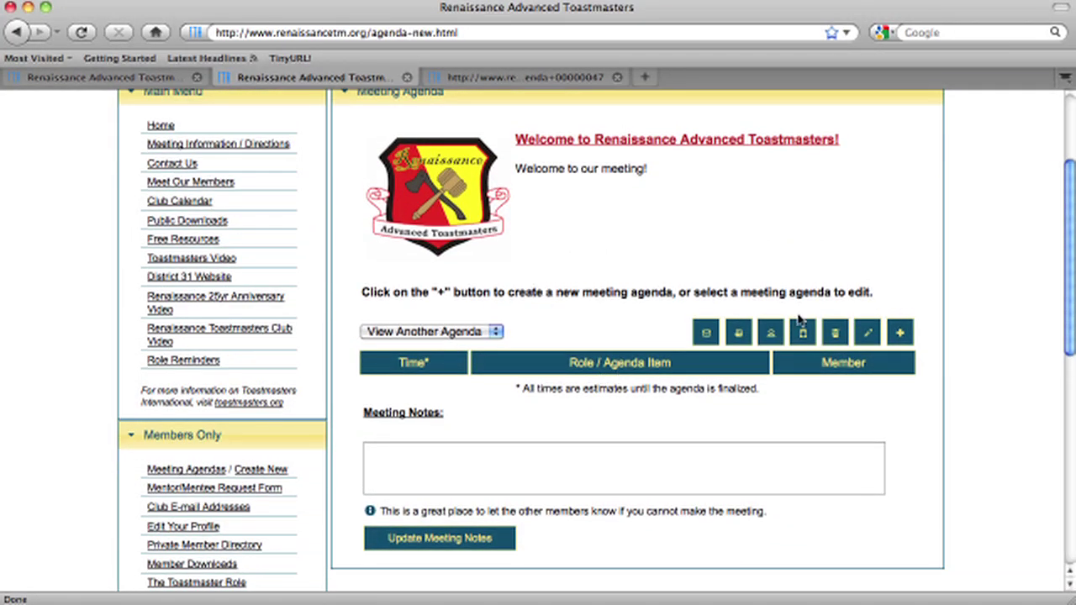
pyautogui.click(902, 335)
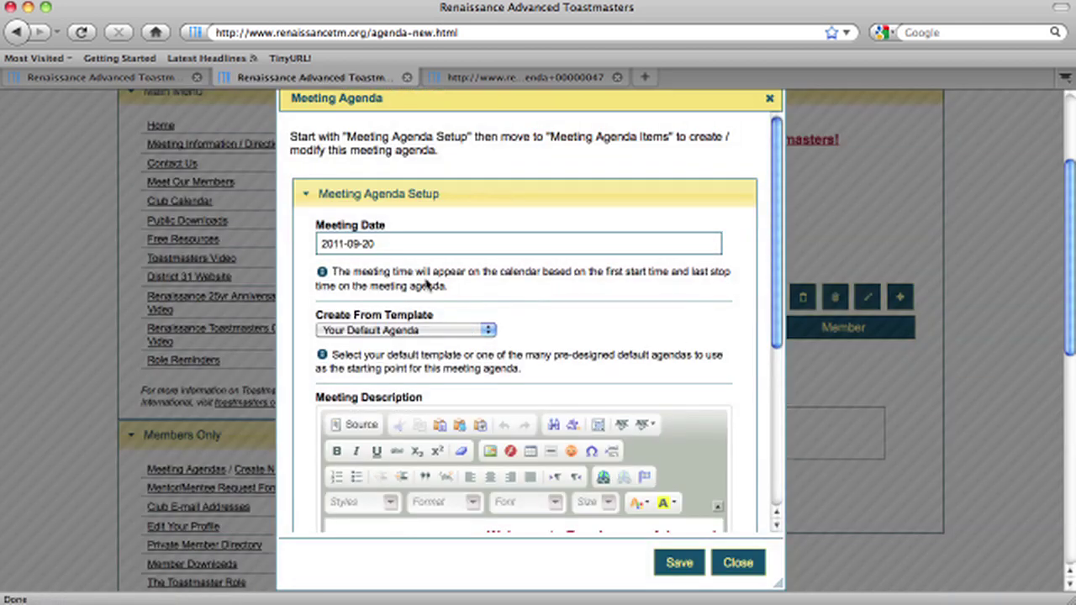
pyautogui.click(385, 245)
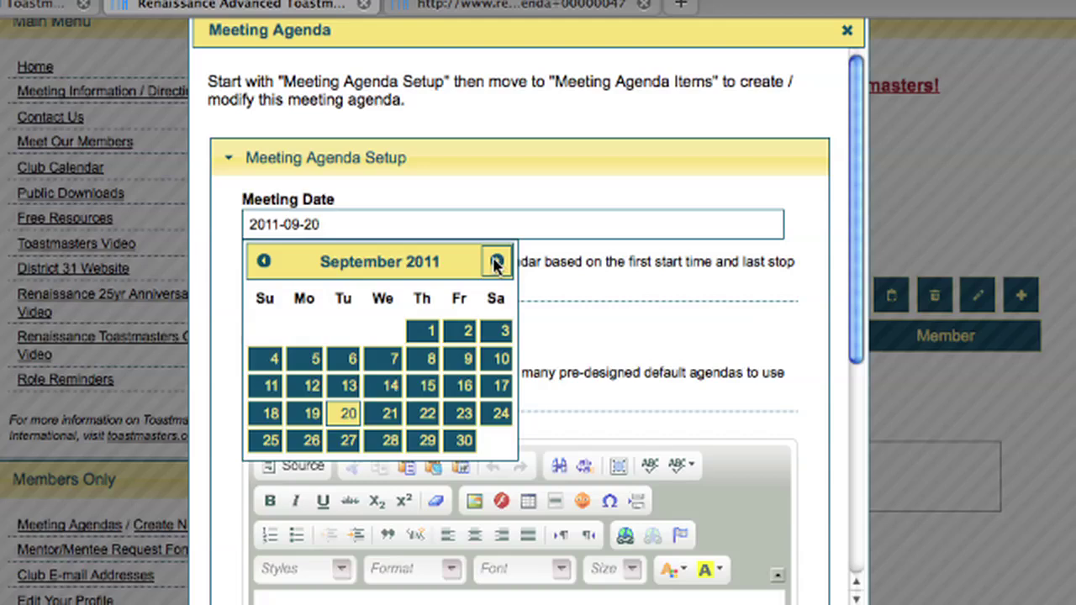
pyautogui.click(497, 263)
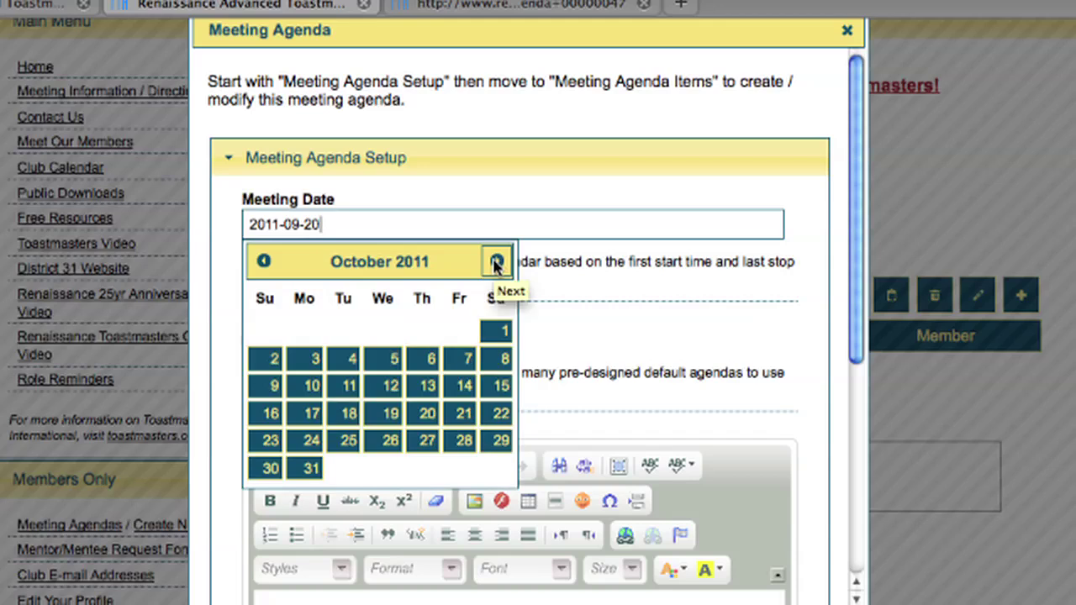
pyautogui.click(497, 263)
pyautogui.click(497, 263)
pyautogui.click(497, 263)
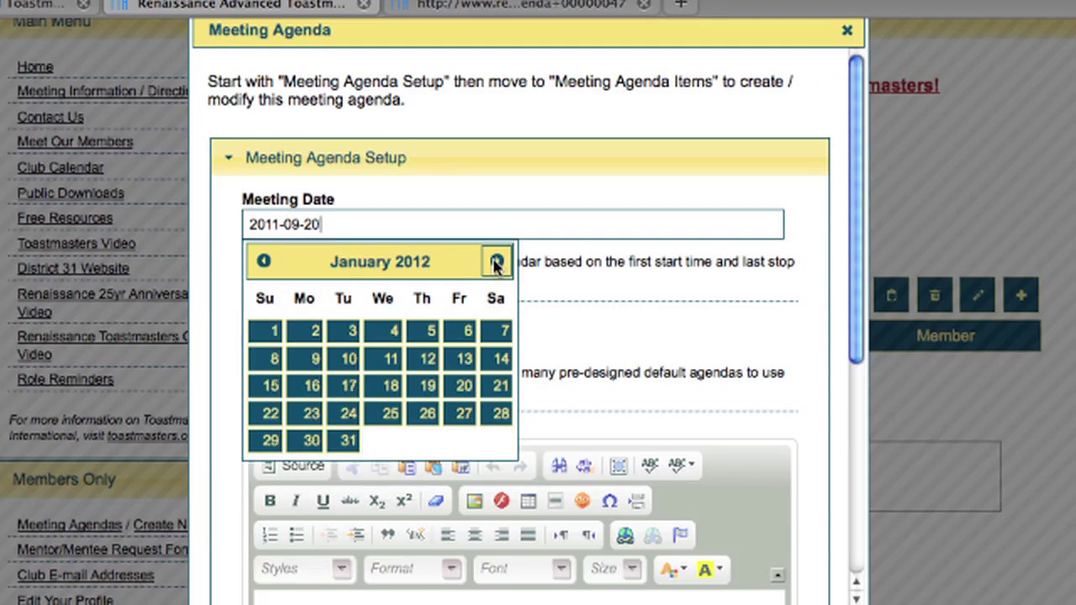
pyautogui.click(429, 334)
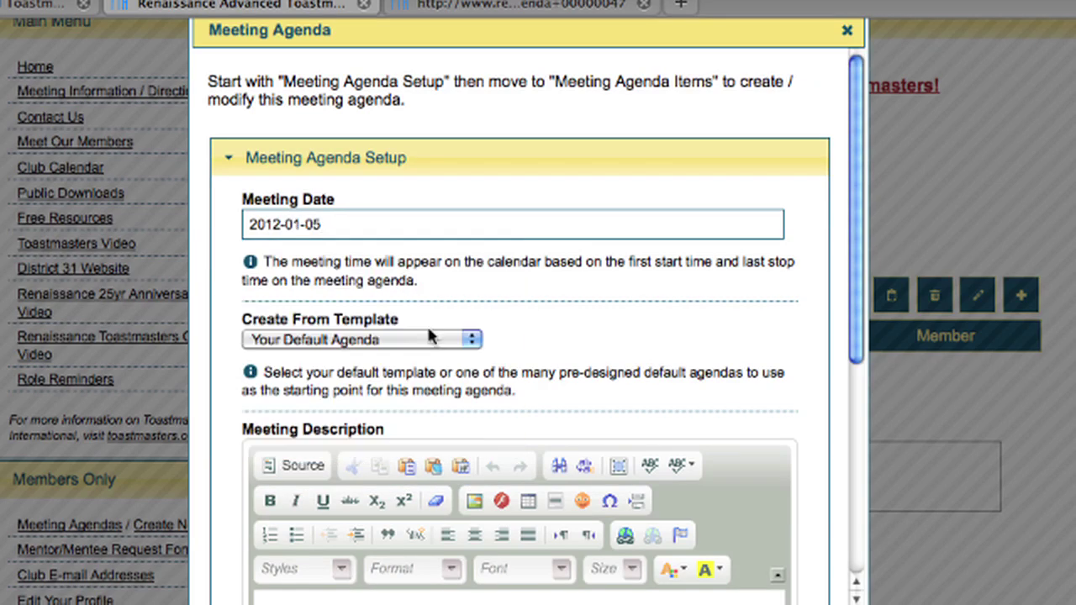
# Choose Your Default Agenda as the template and scroll down to the Meeting Description editor.
pyautogui.click(334, 345)
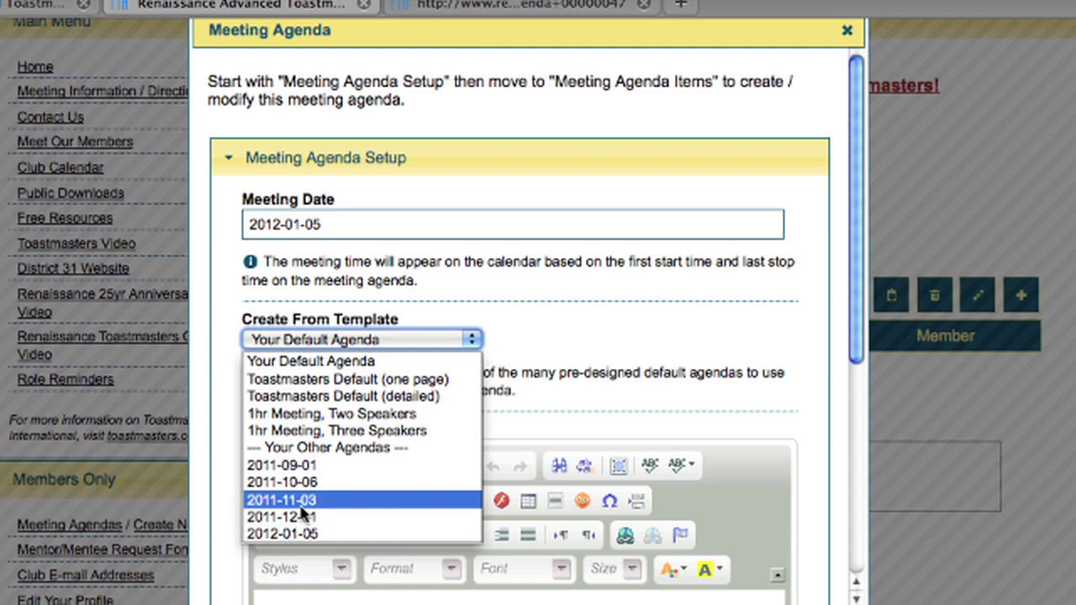
pyautogui.click(311, 368)
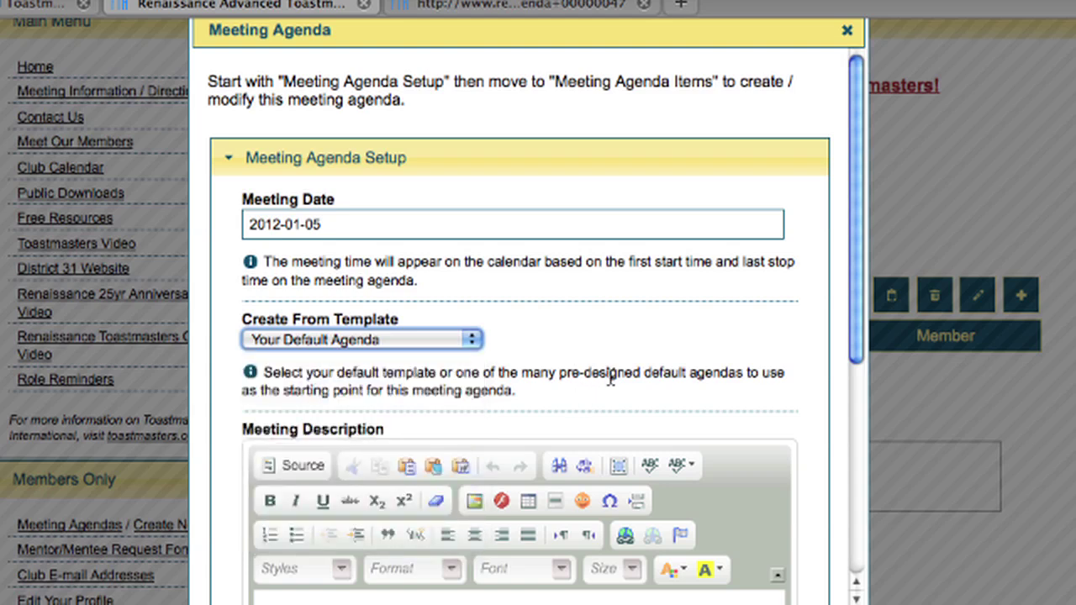
pyautogui.scroll(-5, 609, 372)
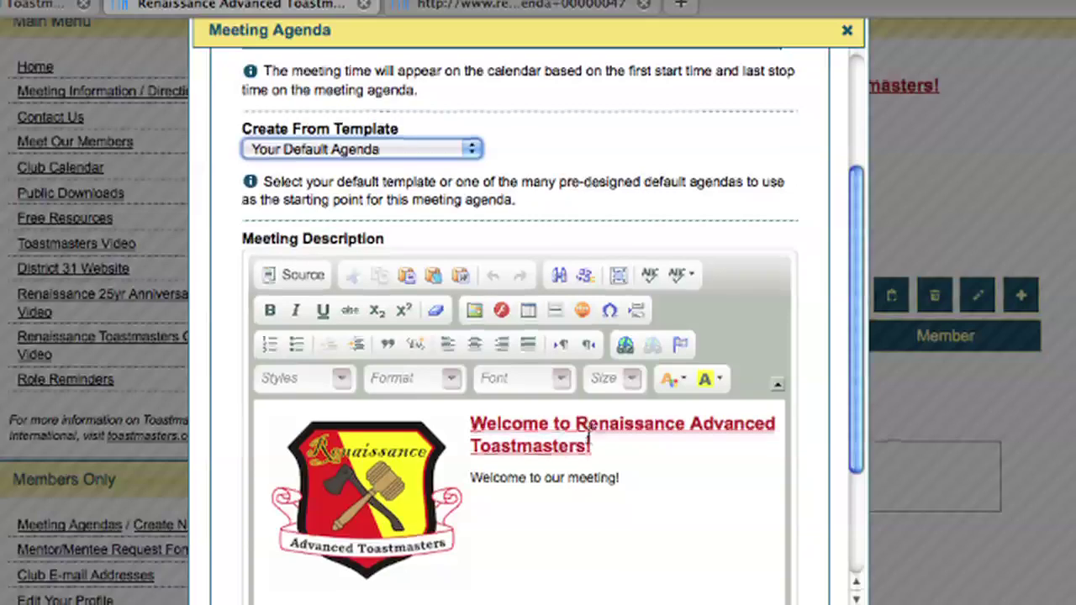
pyautogui.scroll(-3, 589, 437)
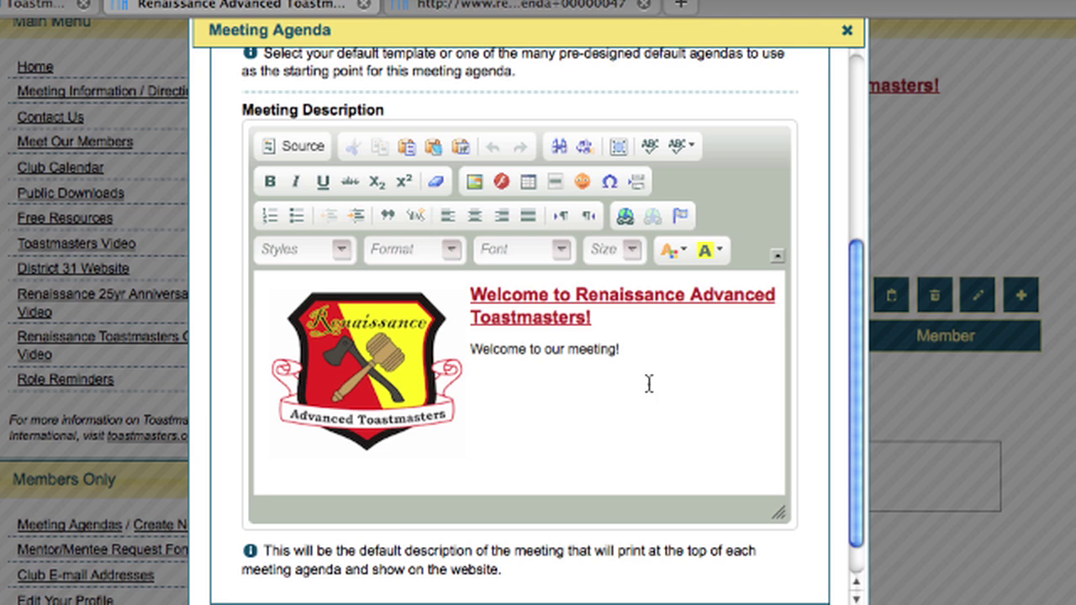
pyautogui.scroll(-1, 648, 384)
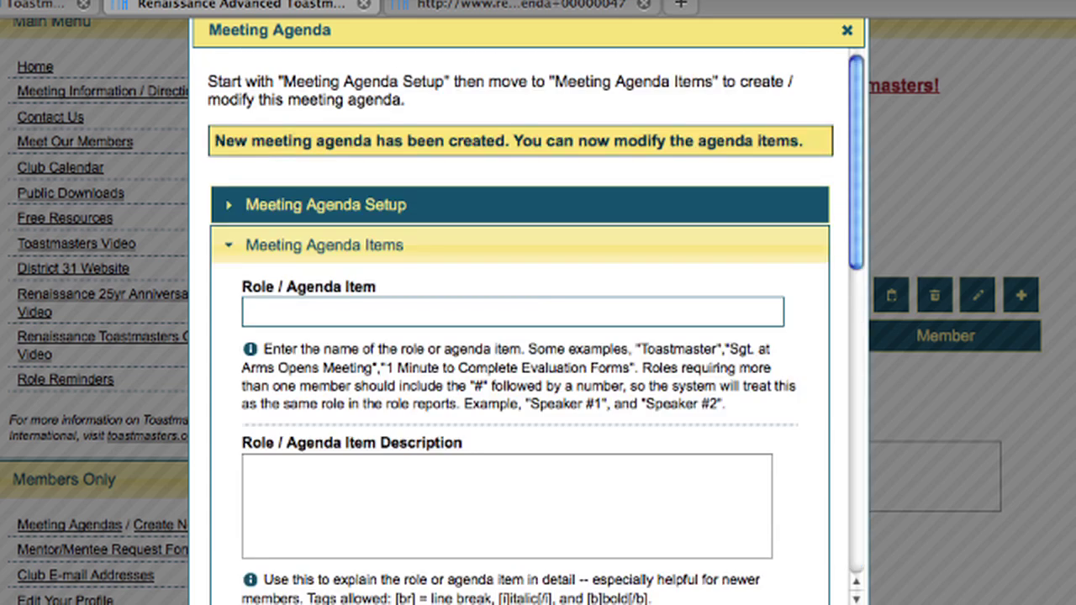
# Review the default agenda items down to President's Closing Remarks, then close the editor with Escape.
pyautogui.scroll(-1, 706, 300)
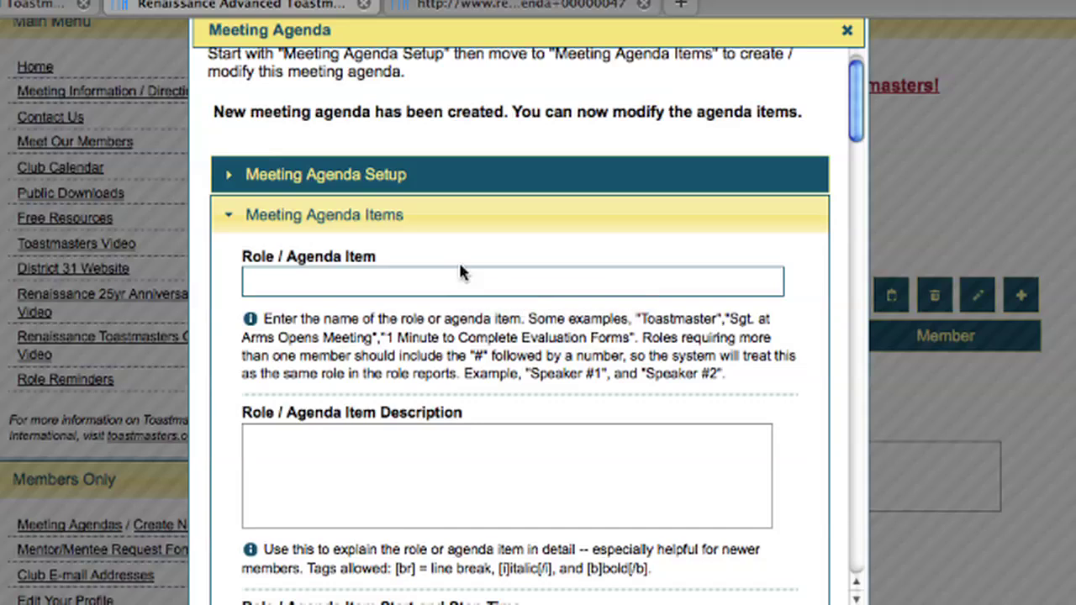
pyautogui.scroll(-5, 460, 271)
pyautogui.scroll(-10, 460, 271)
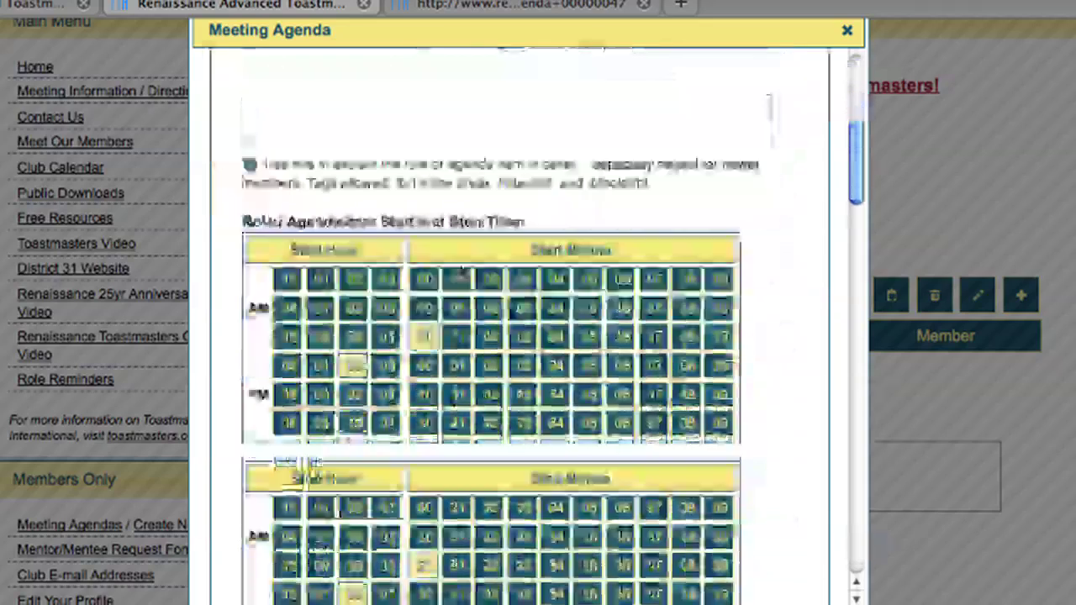
pyautogui.scroll(-9, 460, 265)
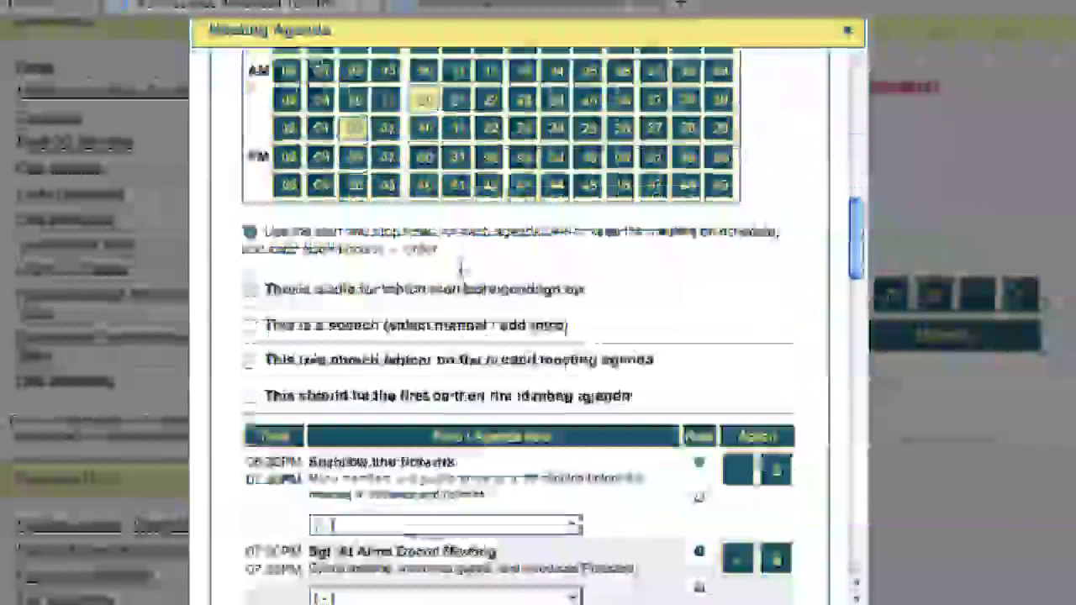
pyautogui.scroll(-12, 459, 269)
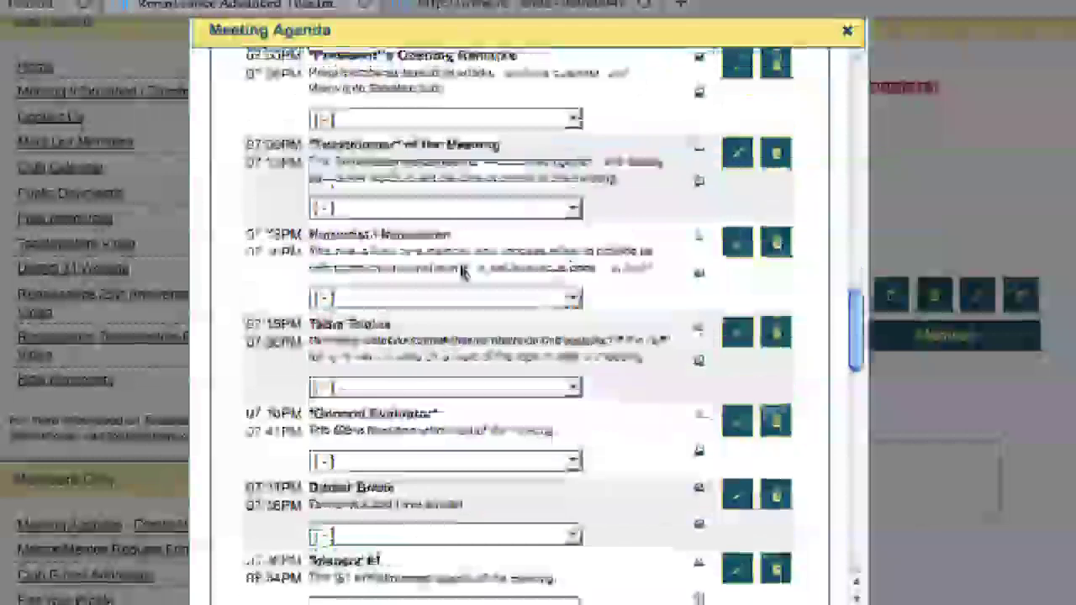
pyautogui.scroll(-7, 460, 269)
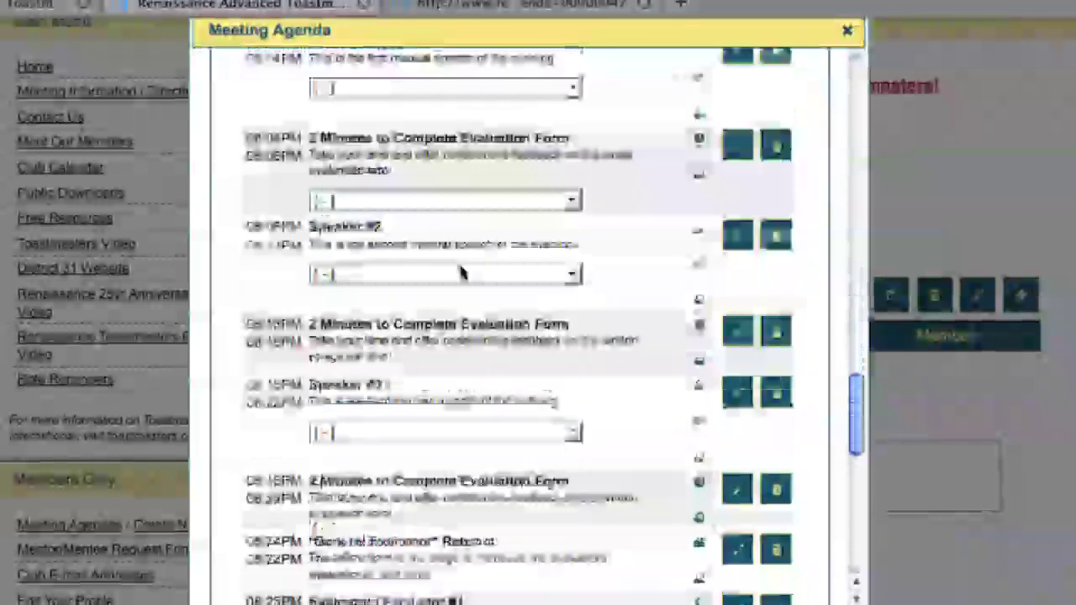
pyautogui.scroll(-5, 462, 270)
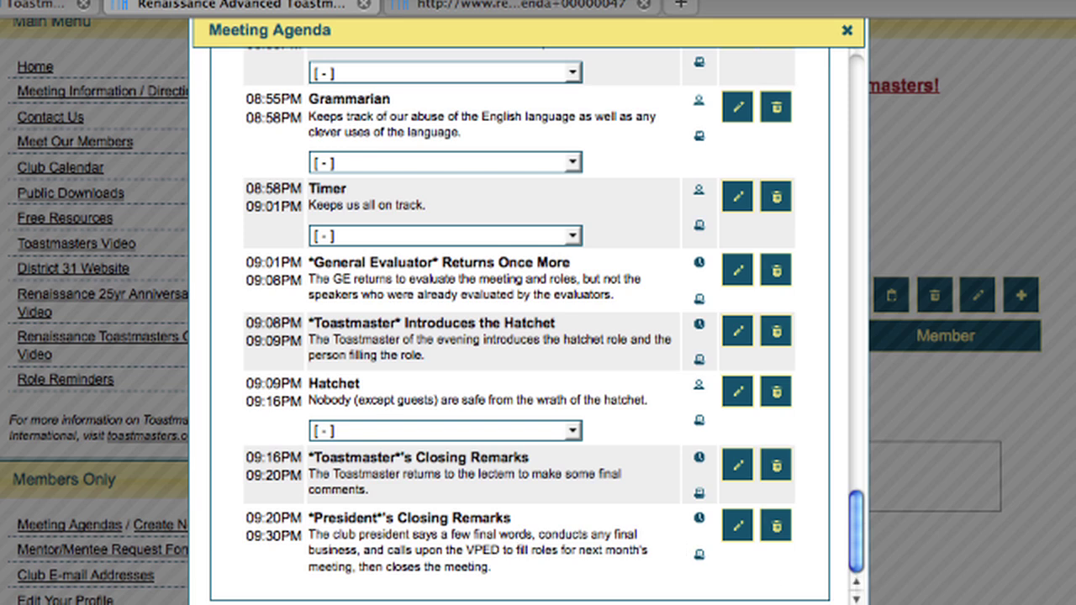
pyautogui.press('Escape')
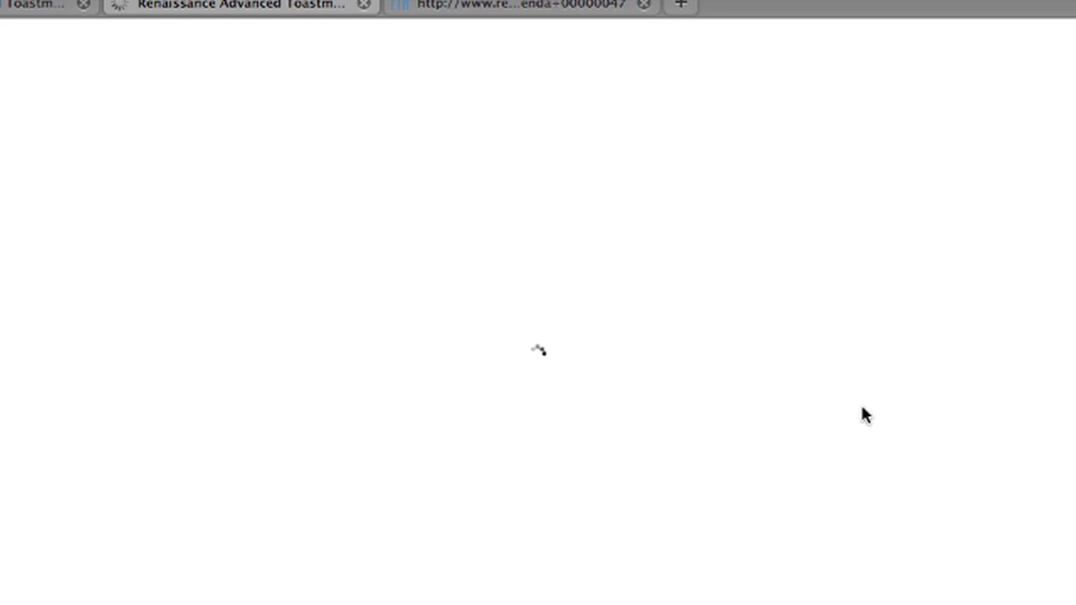
# Scroll through the January 05, 2012 agenda's roles and Sign Up buttons, then back up.
pyautogui.scroll(-4, 855, 412)
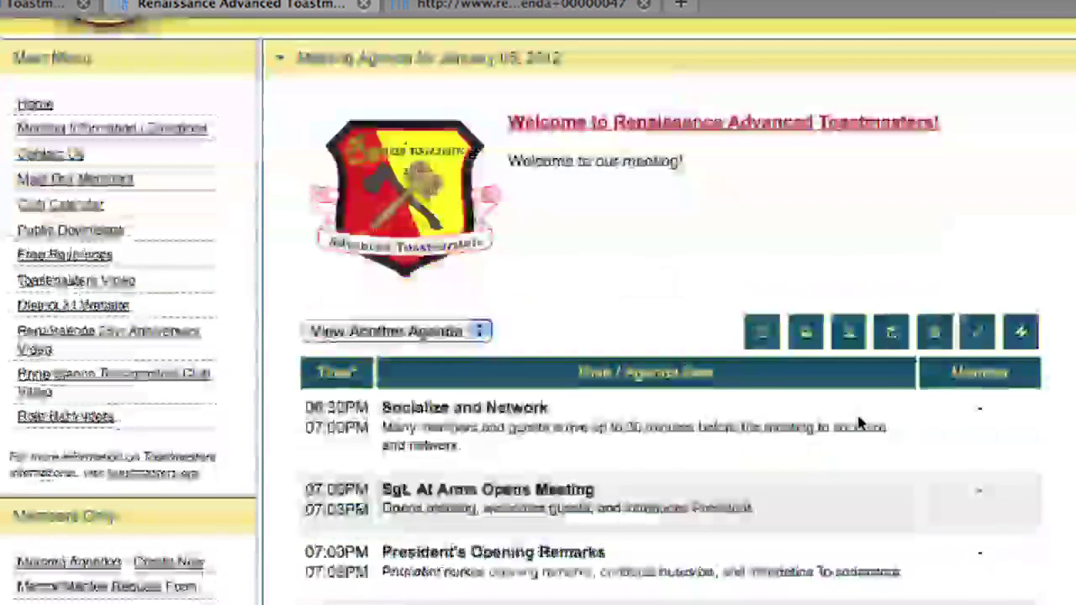
pyautogui.scroll(-5, 859, 422)
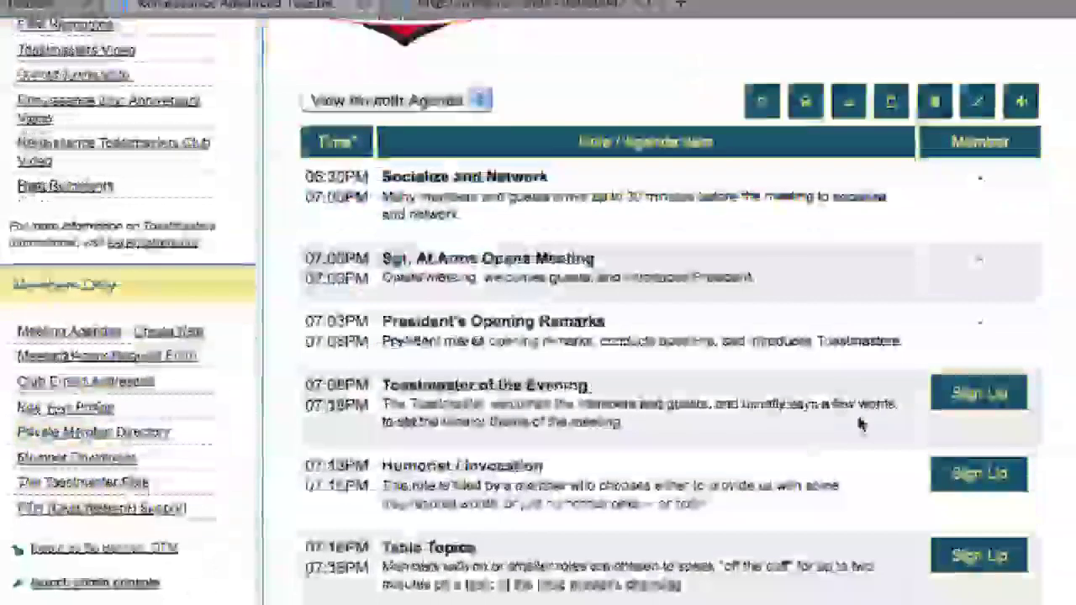
pyautogui.scroll(-2, 858, 423)
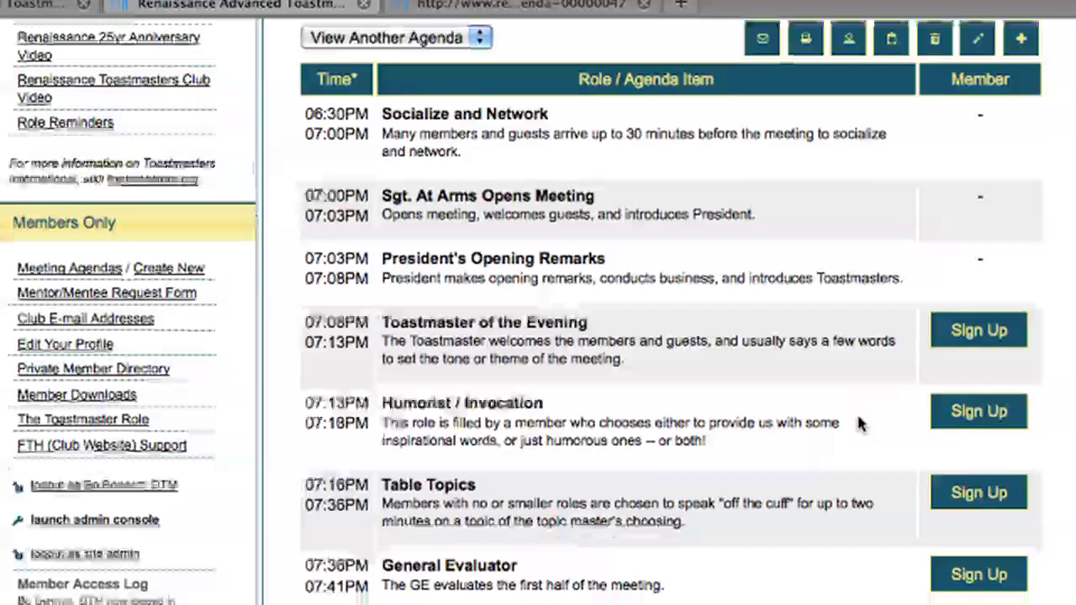
pyautogui.scroll(-20, 858, 423)
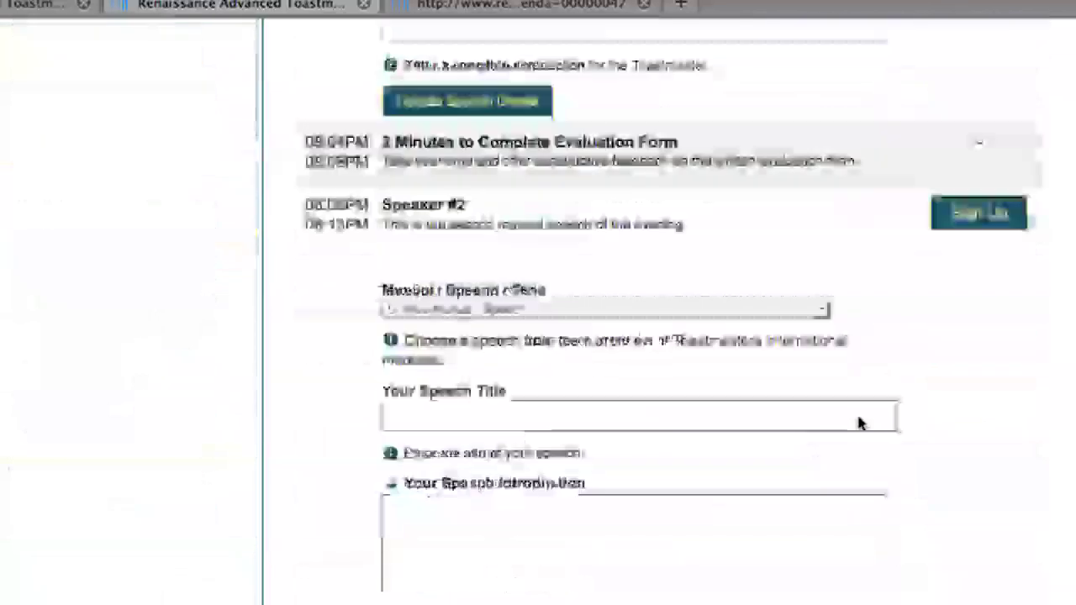
pyautogui.scroll(-15, 858, 423)
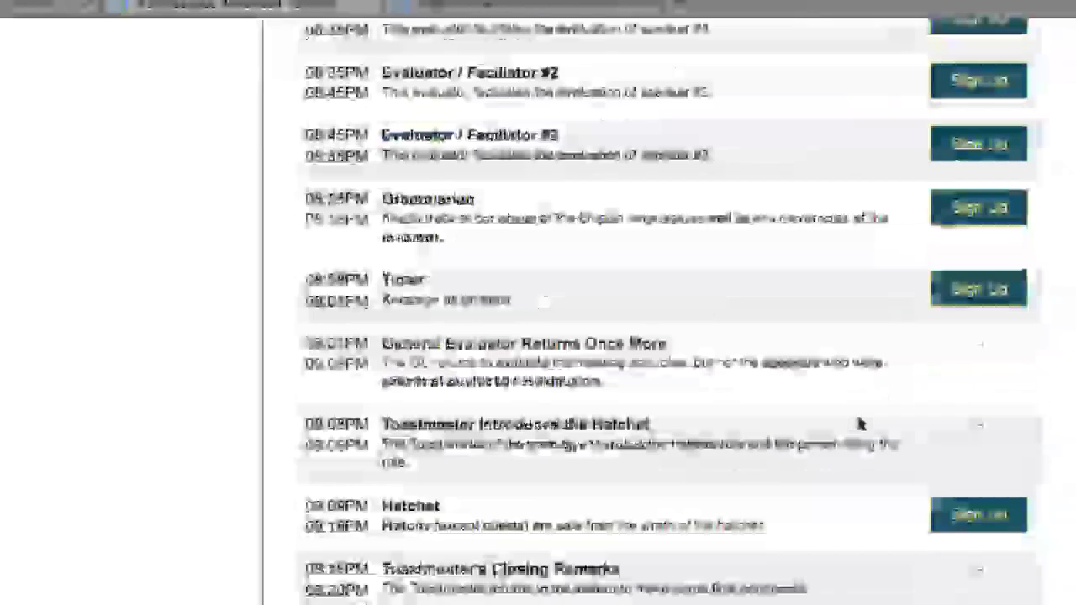
pyautogui.scroll(-5, 858, 423)
pyautogui.scroll(15, 859, 422)
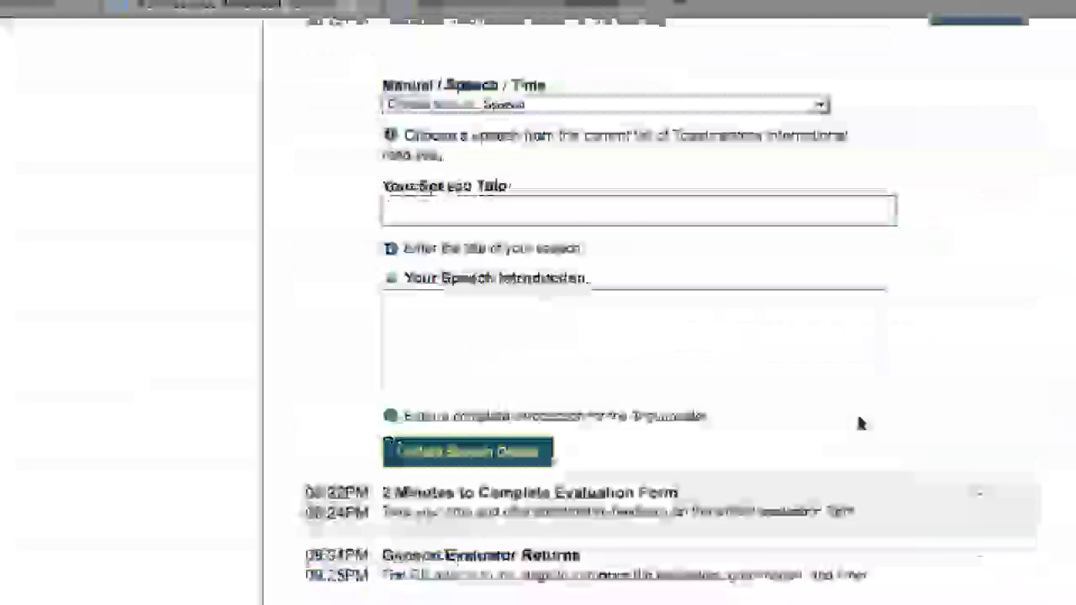
pyautogui.scroll(15, 858, 422)
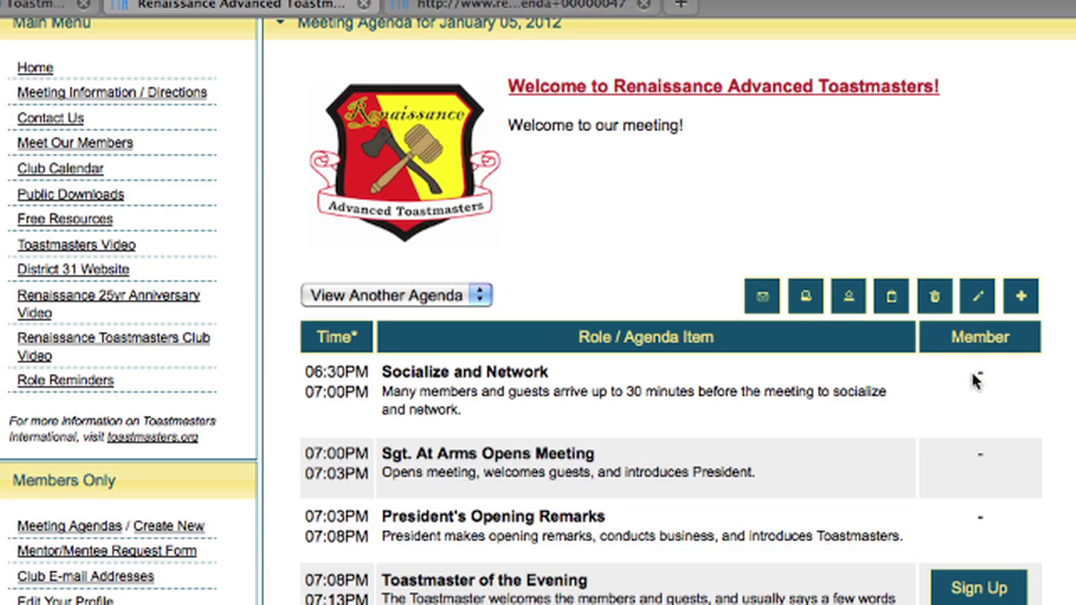
pyautogui.moveTo(974, 379); pyautogui.dragTo(983, 381)
pyautogui.scroll(-3, 948, 406)
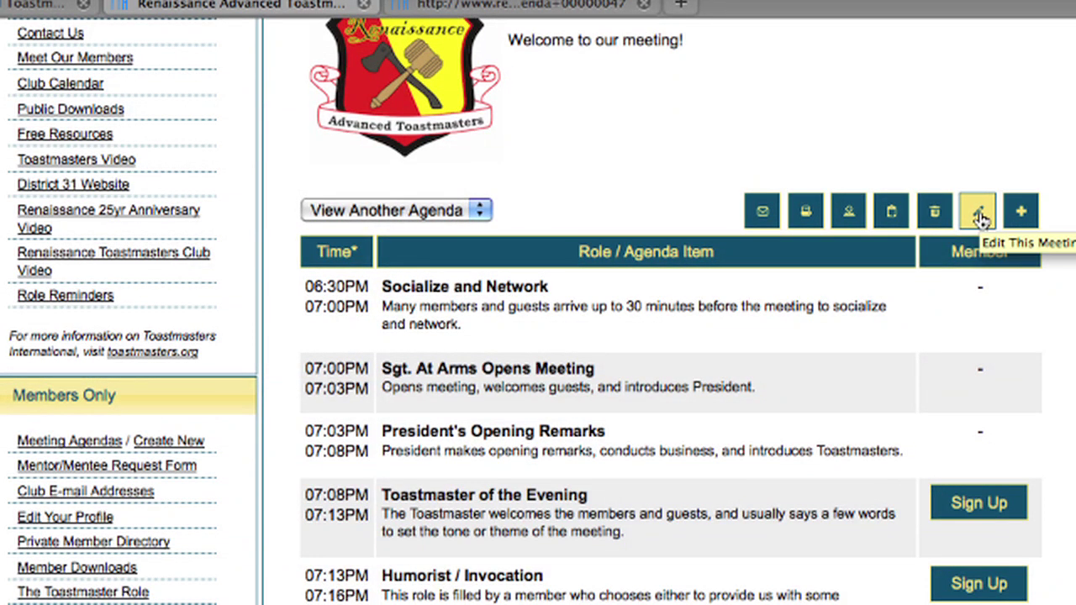
# Edit the meeting and choose a club member for the Sgt. At Arms Opens Meeting role.
pyautogui.click(981, 217)
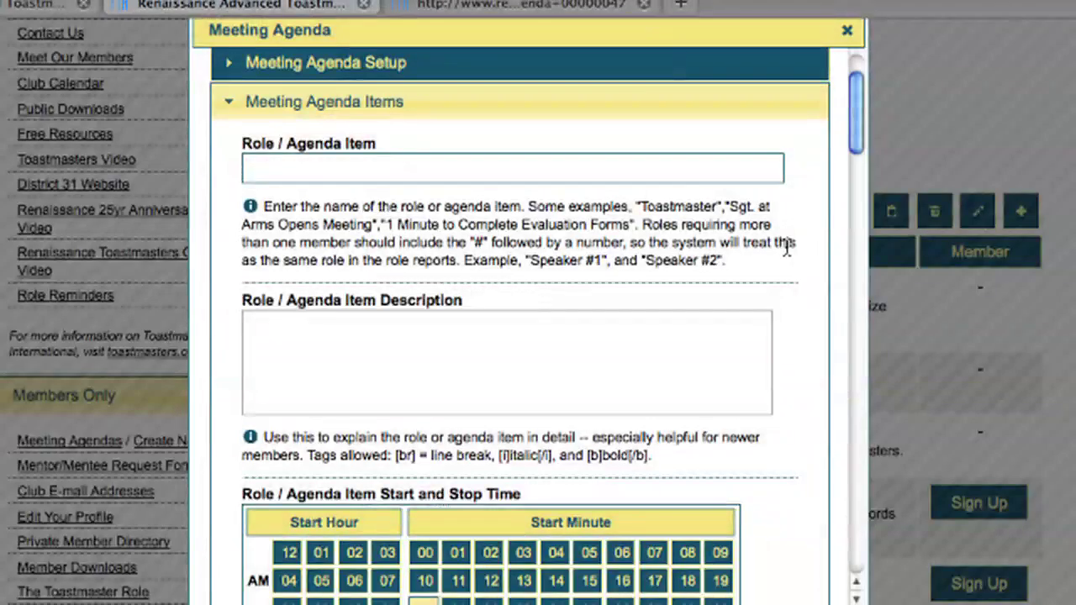
pyautogui.scroll(-10, 787, 246)
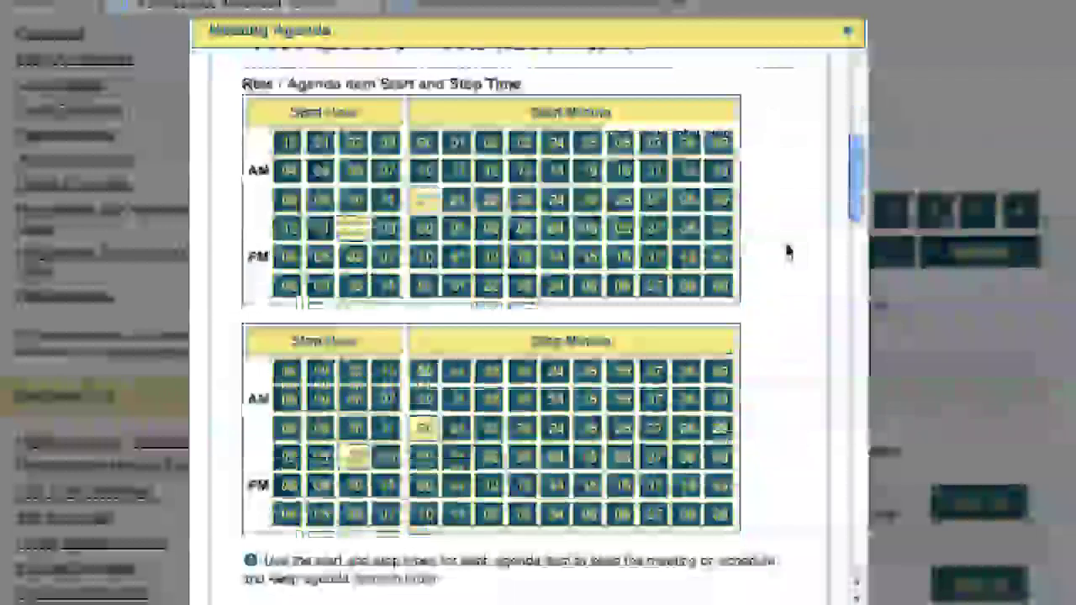
pyautogui.scroll(-10, 787, 250)
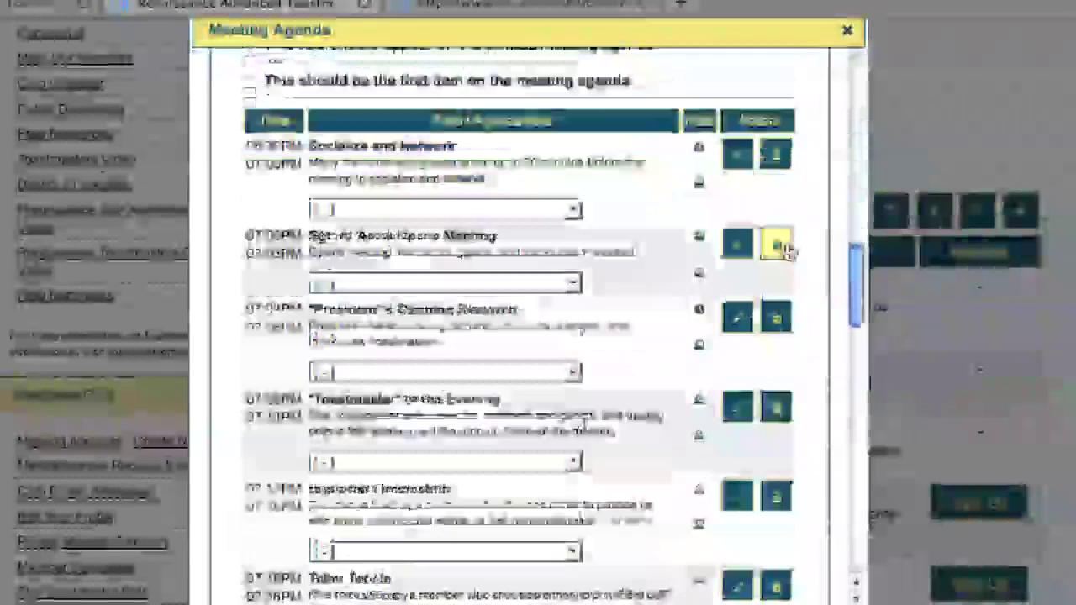
pyautogui.scroll(-2, 787, 250)
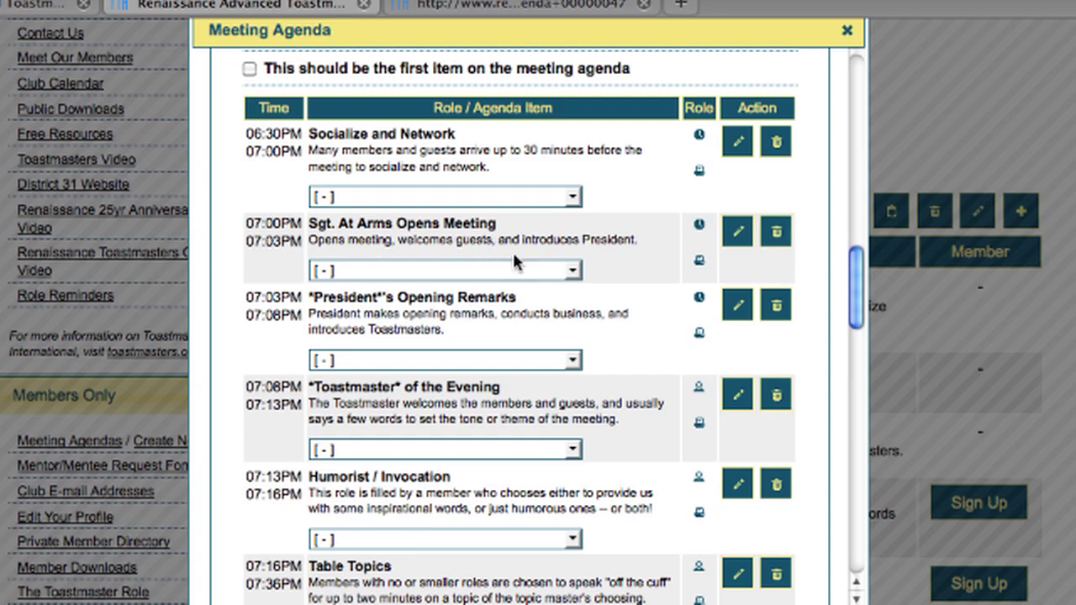
pyautogui.click(572, 270)
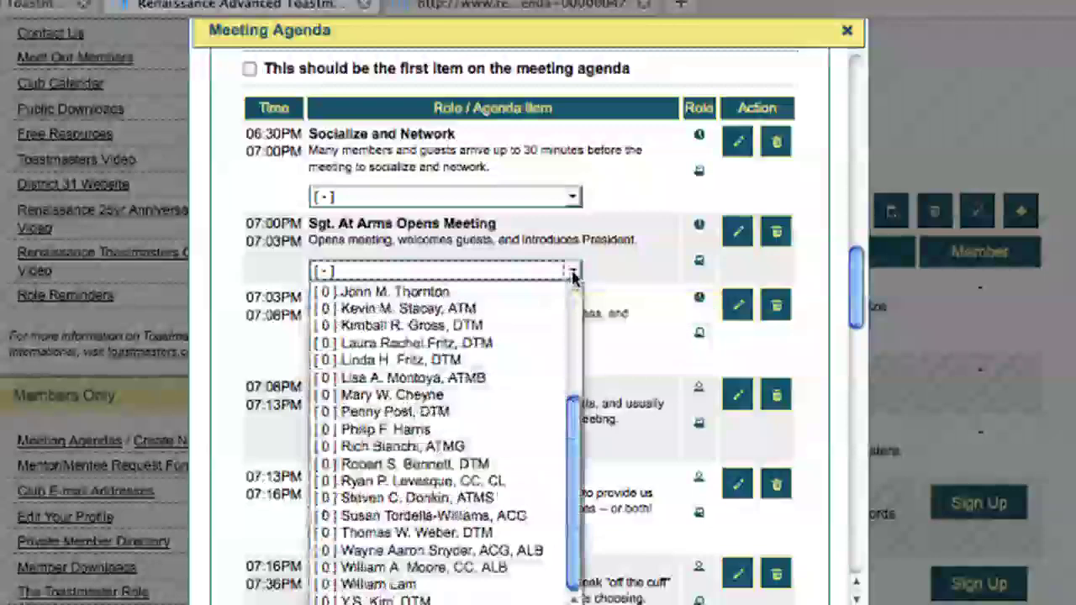
pyautogui.moveTo(571, 446); pyautogui.dragTo(571, 337)
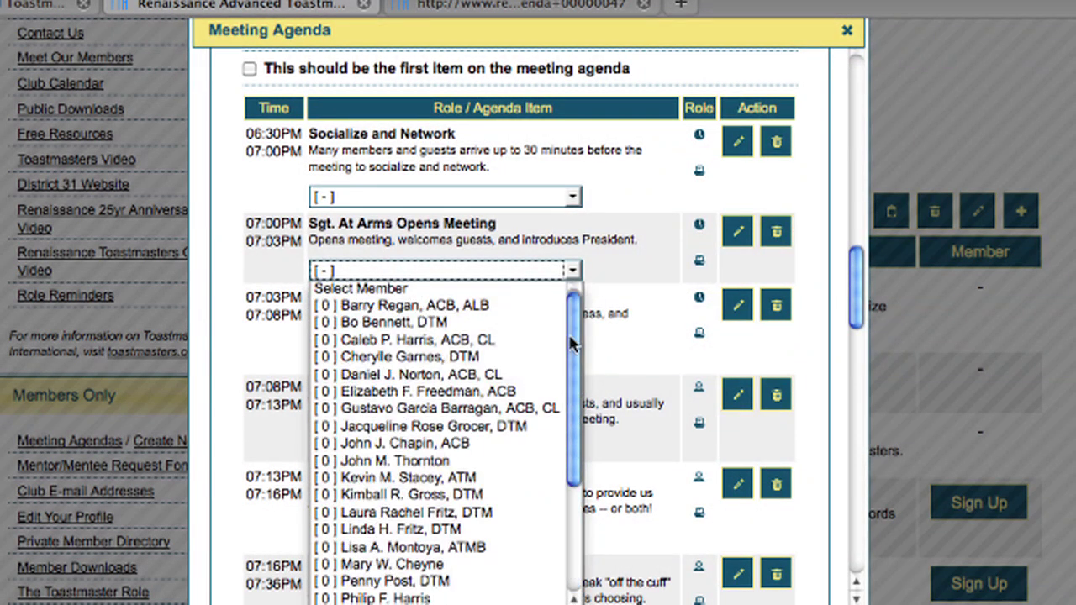
pyautogui.click(504, 311)
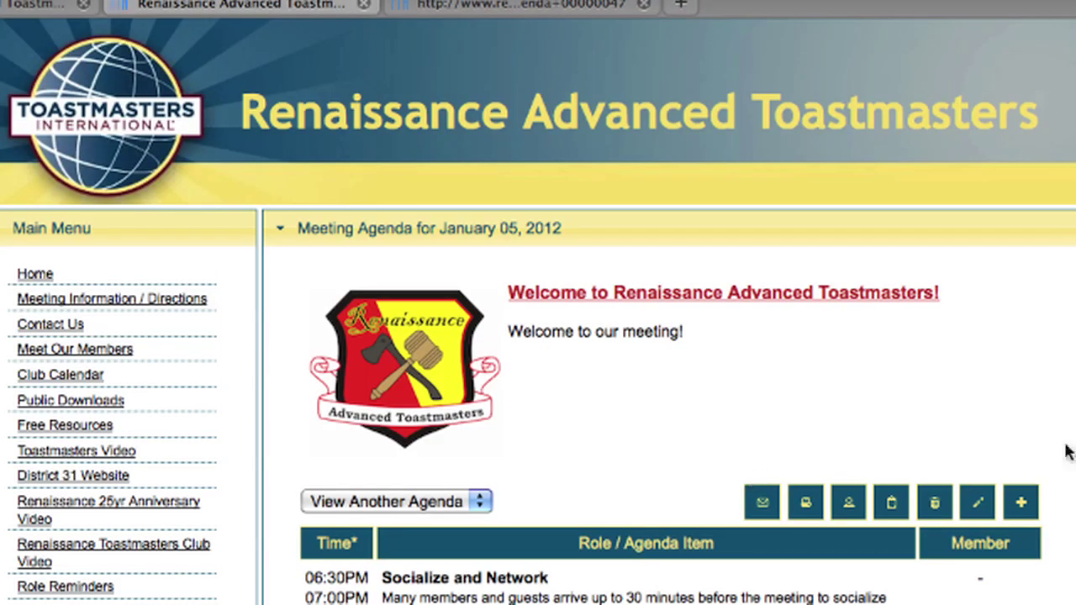
pyautogui.scroll(-10, 1068, 452)
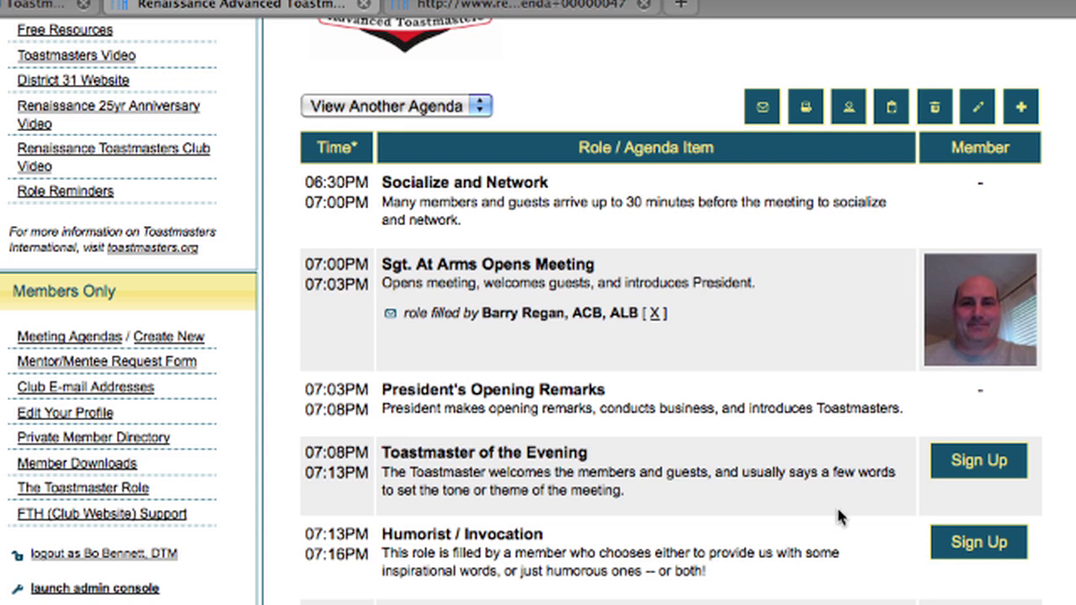
pyautogui.scroll(-4, 837, 516)
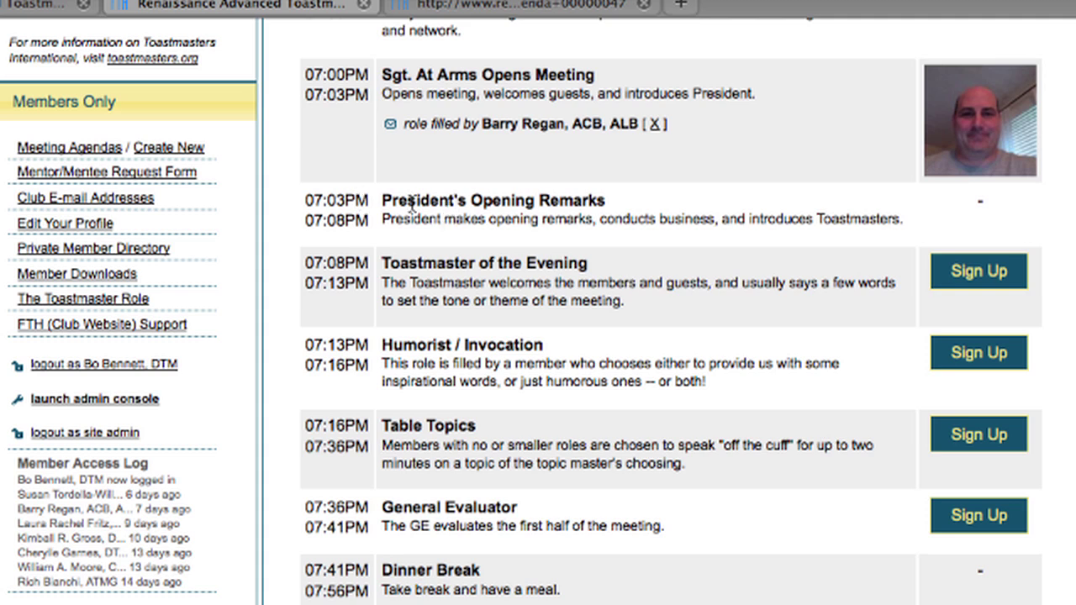
pyautogui.moveTo(401, 203); pyautogui.dragTo(623, 207)
pyautogui.click(623, 208)
pyautogui.scroll(-15, 623, 208)
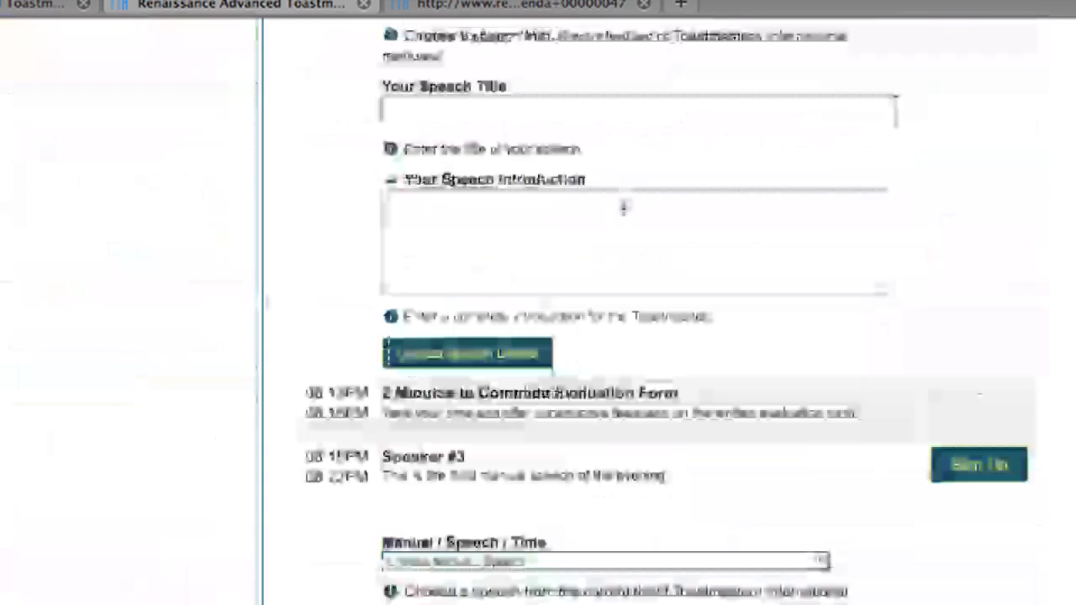
pyautogui.scroll(-5, 623, 212)
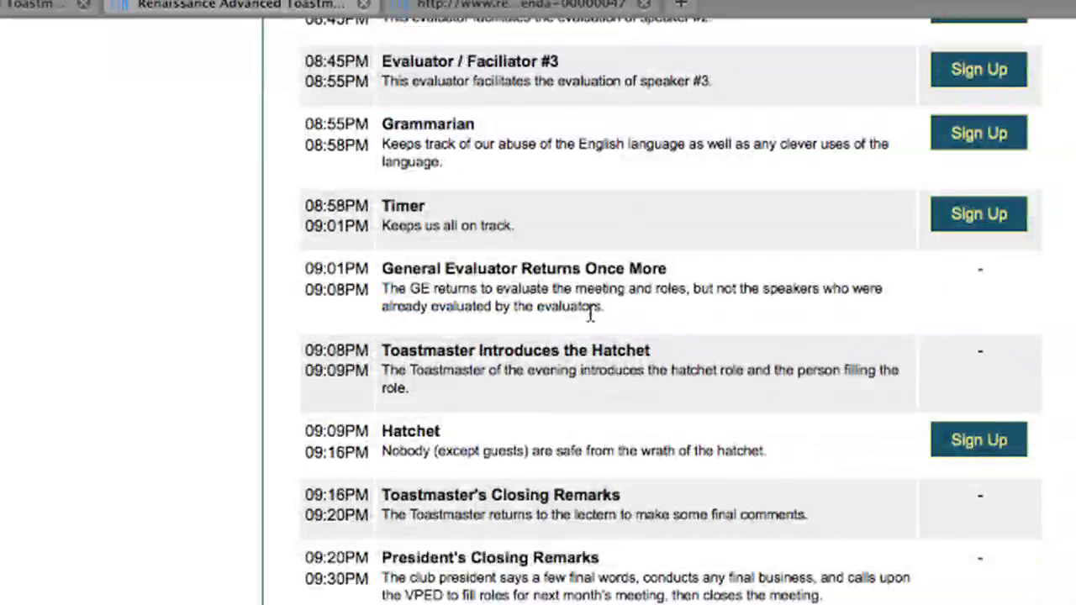
pyautogui.scroll(-3, 572, 530)
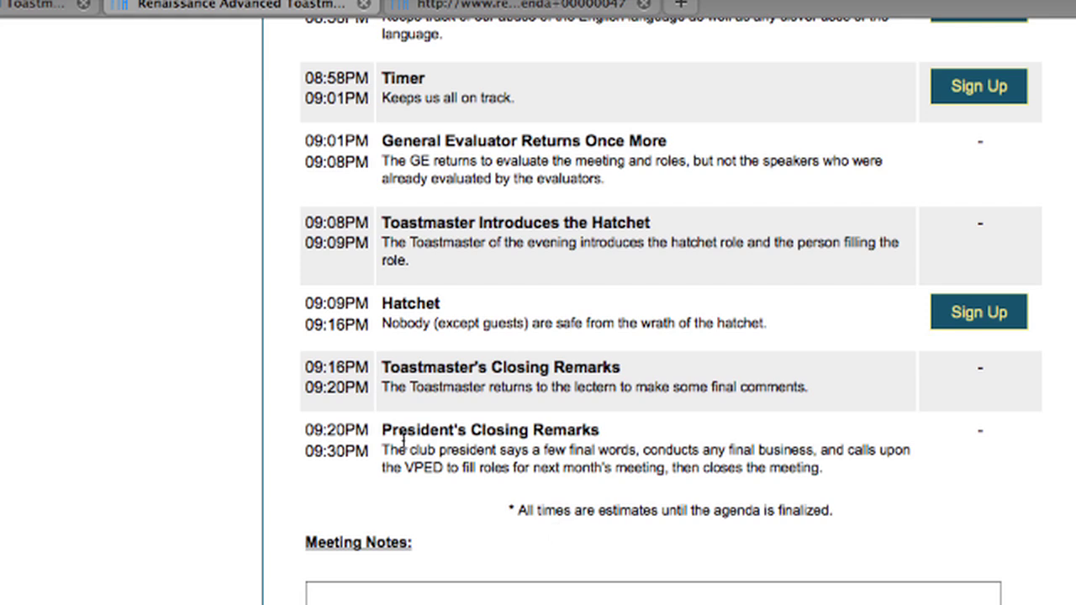
pyautogui.scroll(15, 1000, 447)
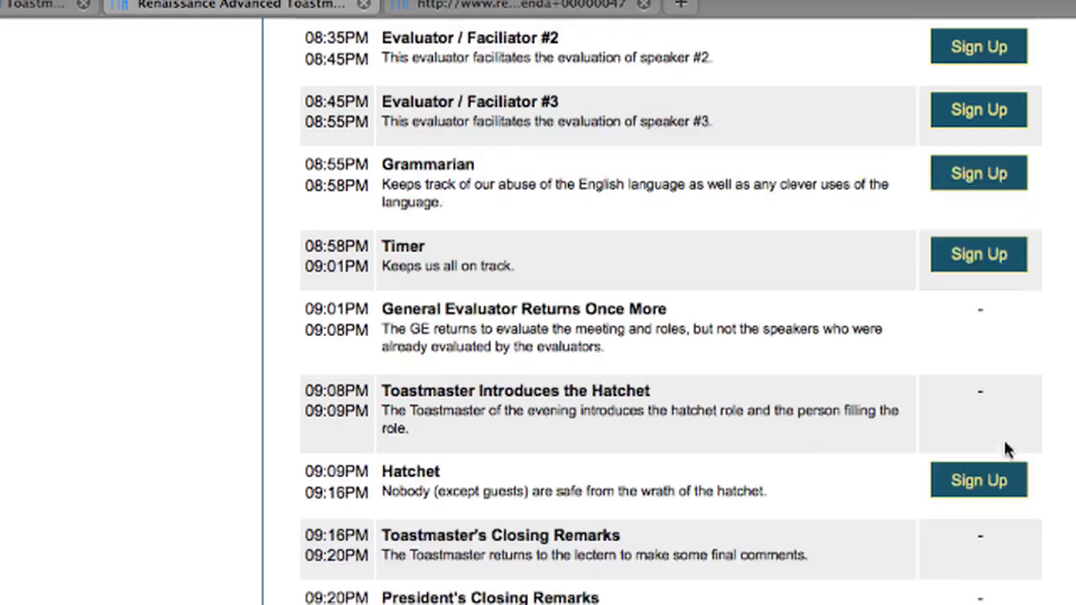
pyautogui.scroll(10, 1003, 437)
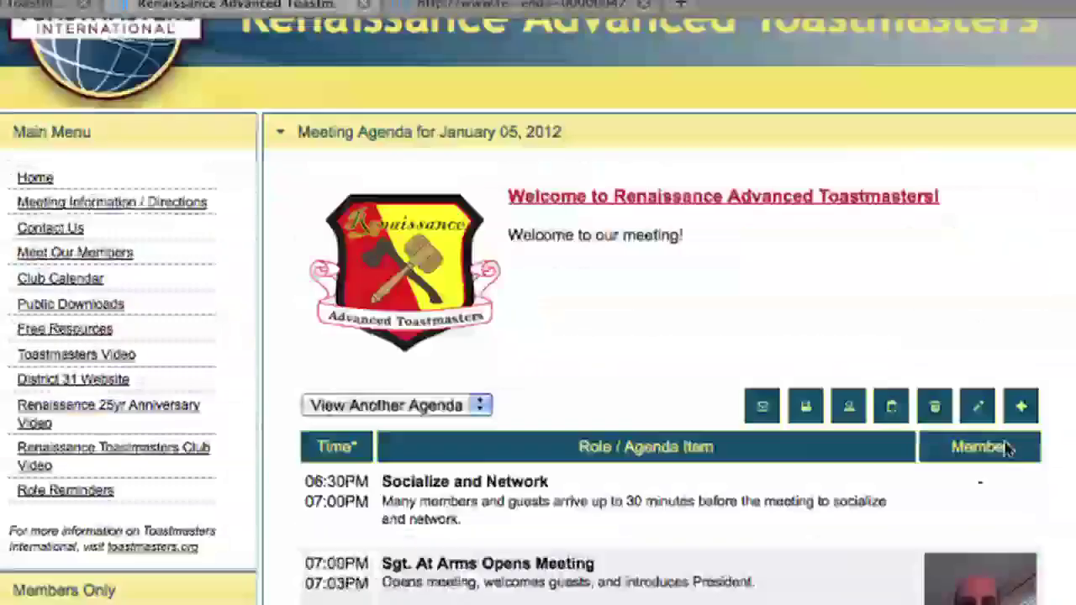
# Open the agenda editor overlay and scroll to the President's Opening Remarks item.
pyautogui.click(980, 439)
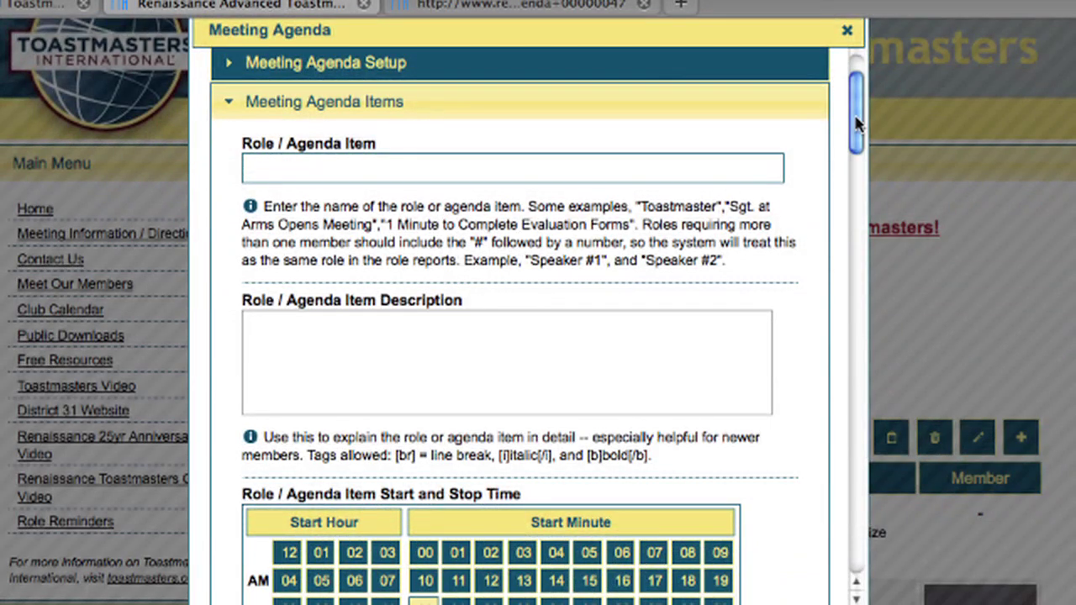
pyautogui.moveTo(857, 124); pyautogui.dragTo(857, 286)
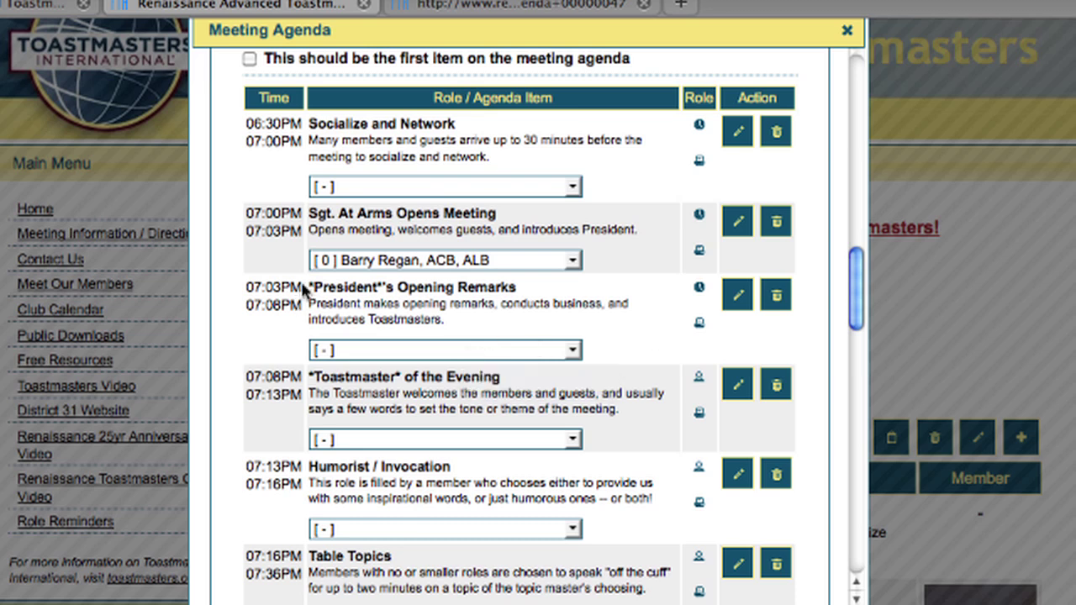
pyautogui.moveTo(310, 288); pyautogui.dragTo(383, 292)
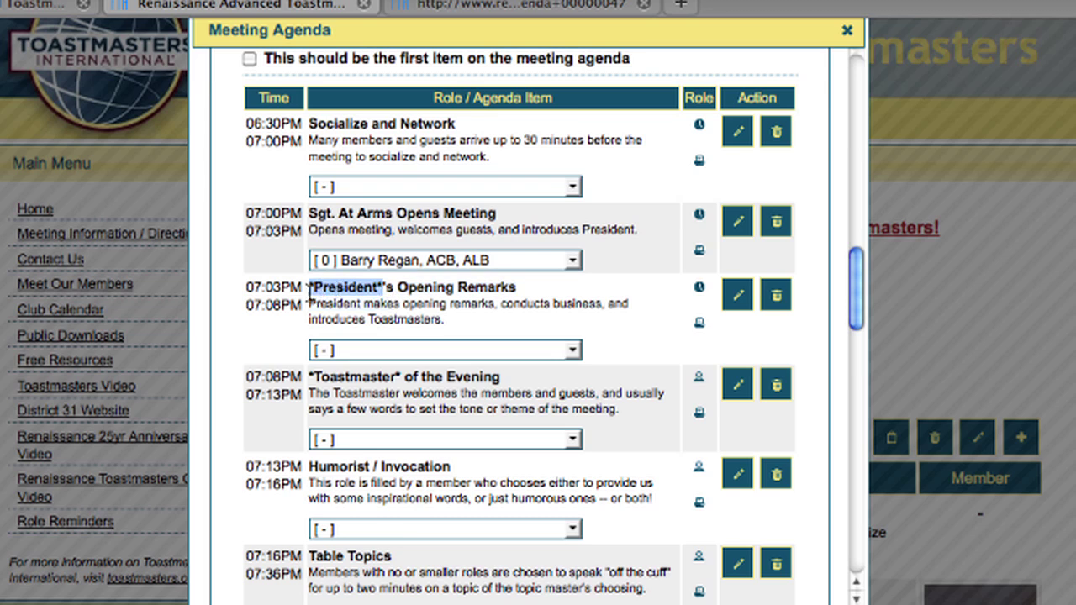
pyautogui.click(311, 289)
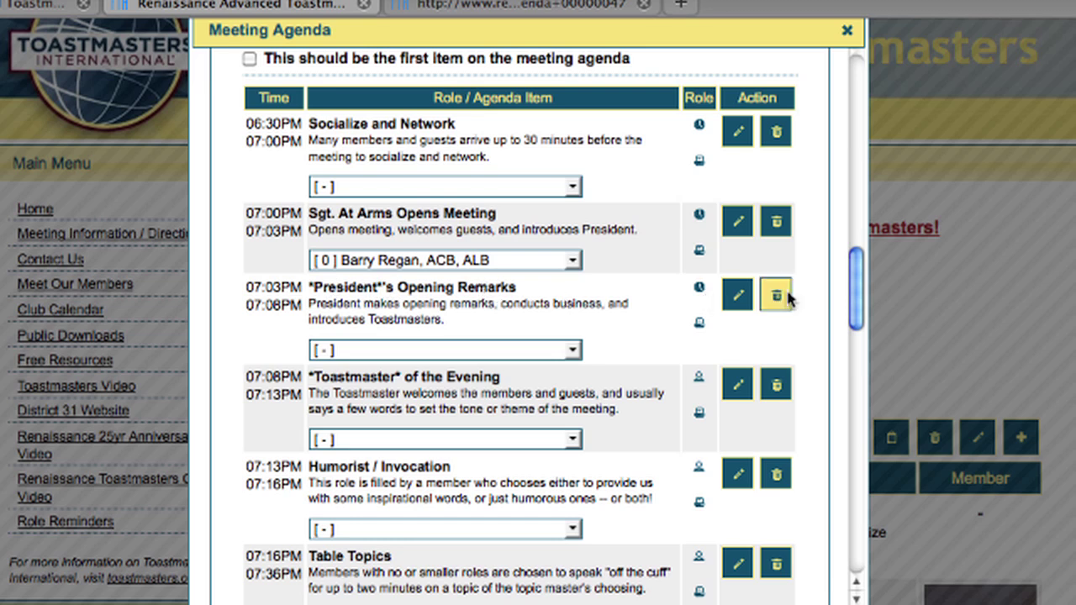
pyautogui.moveTo(858, 298); pyautogui.dragTo(854, 555)
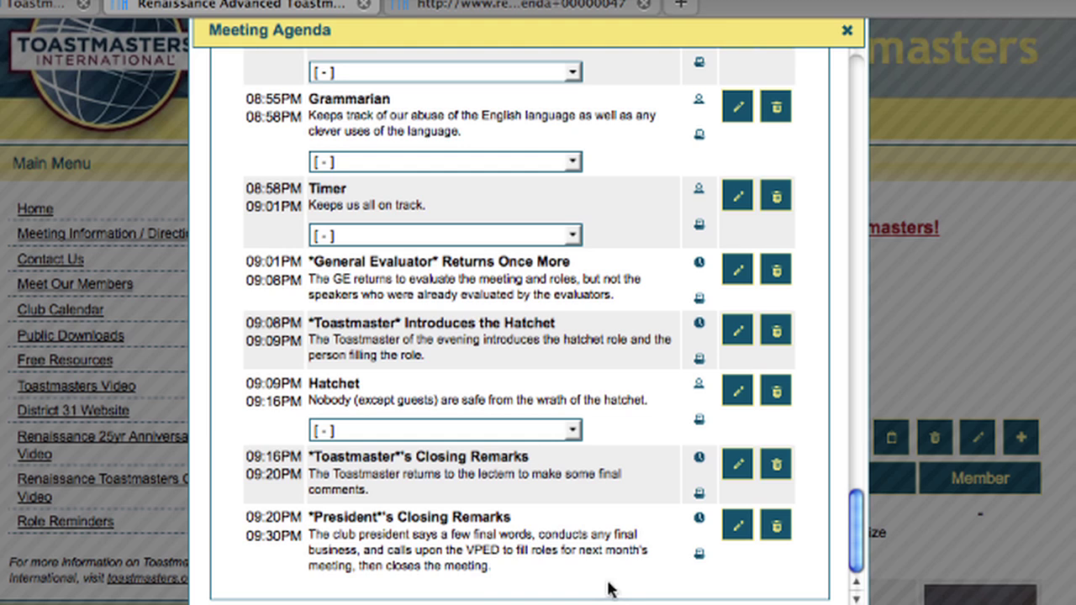
pyautogui.moveTo(856, 538); pyautogui.dragTo(845, 288)
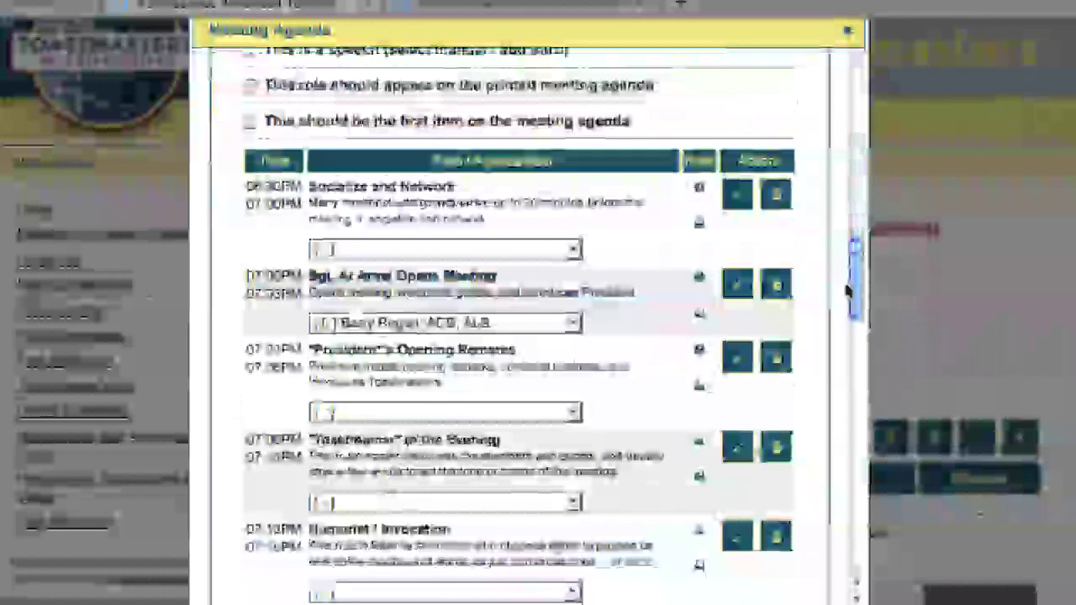
# Assign a club member to President's Opening Remarks, then close the editor to reload the agenda.
pyautogui.click(454, 412)
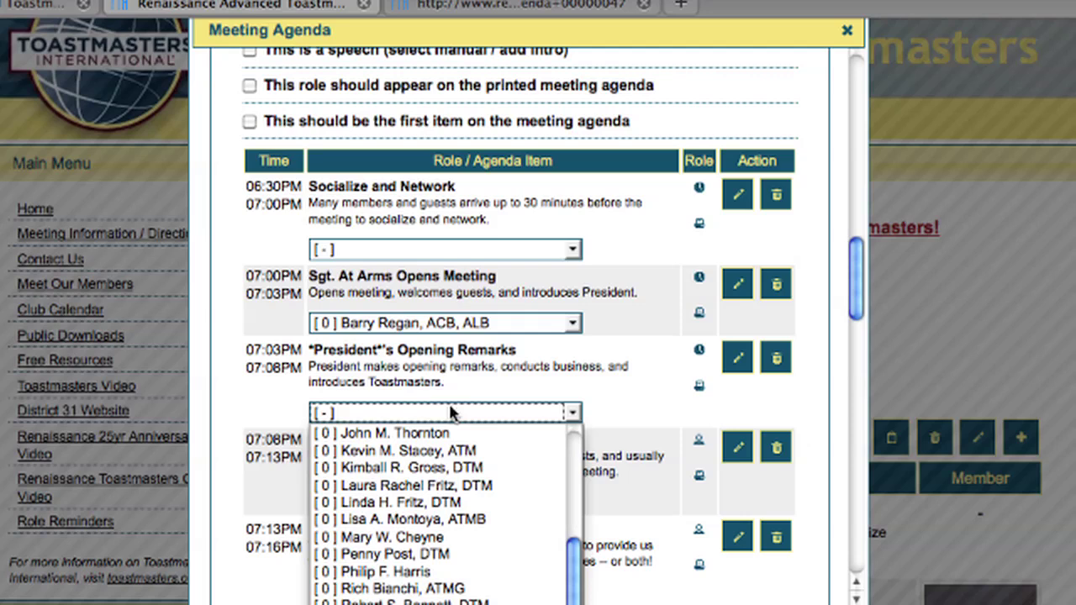
pyautogui.click(454, 503)
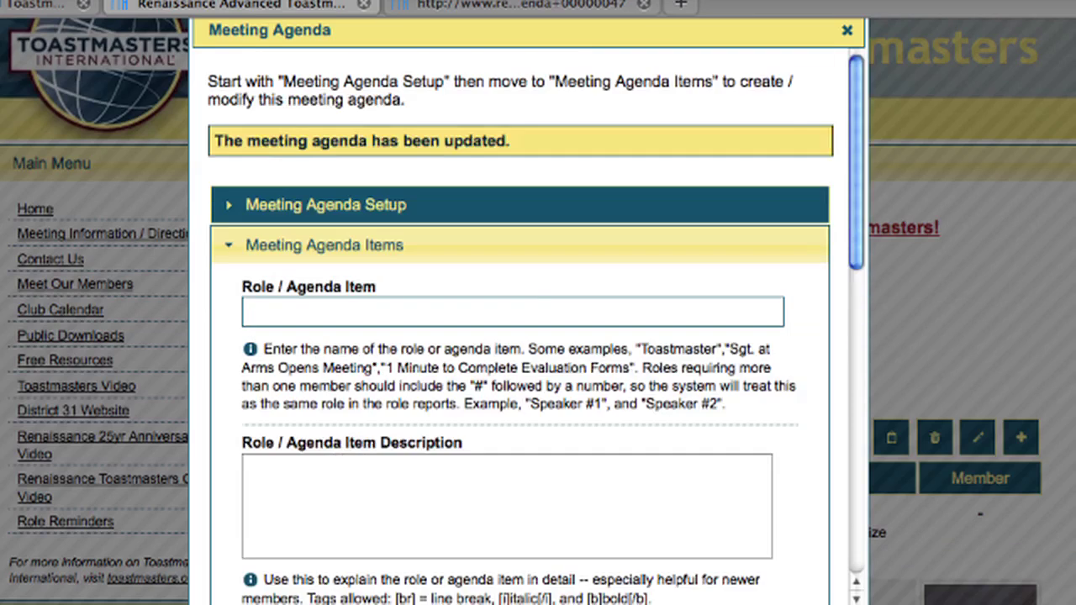
pyautogui.moveTo(863, 99); pyautogui.dragTo(871, 545)
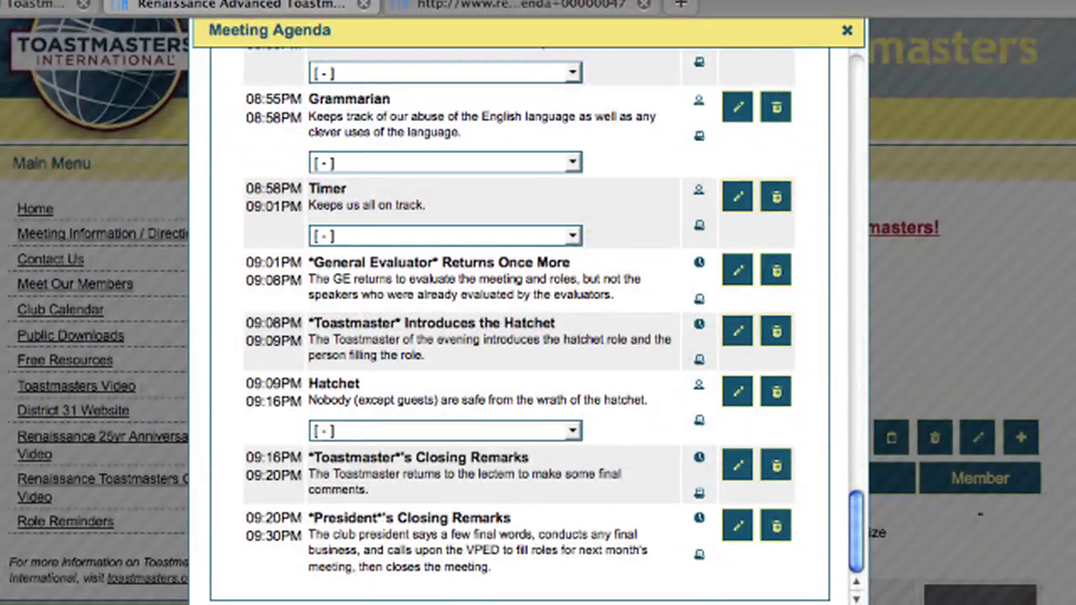
pyautogui.click(1000, 402)
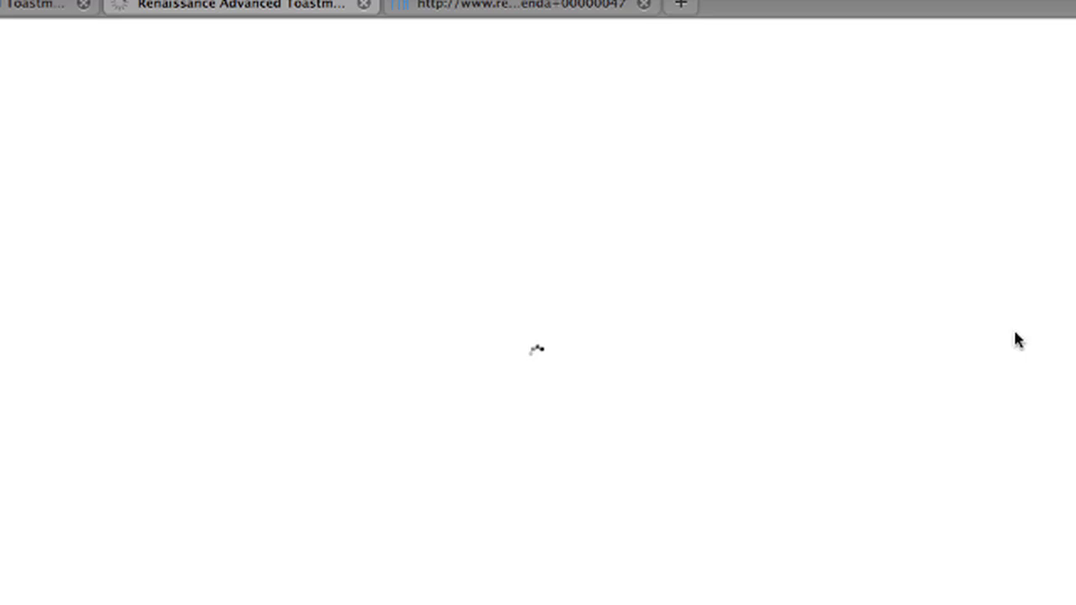
pyautogui.scroll(-10, 939, 308)
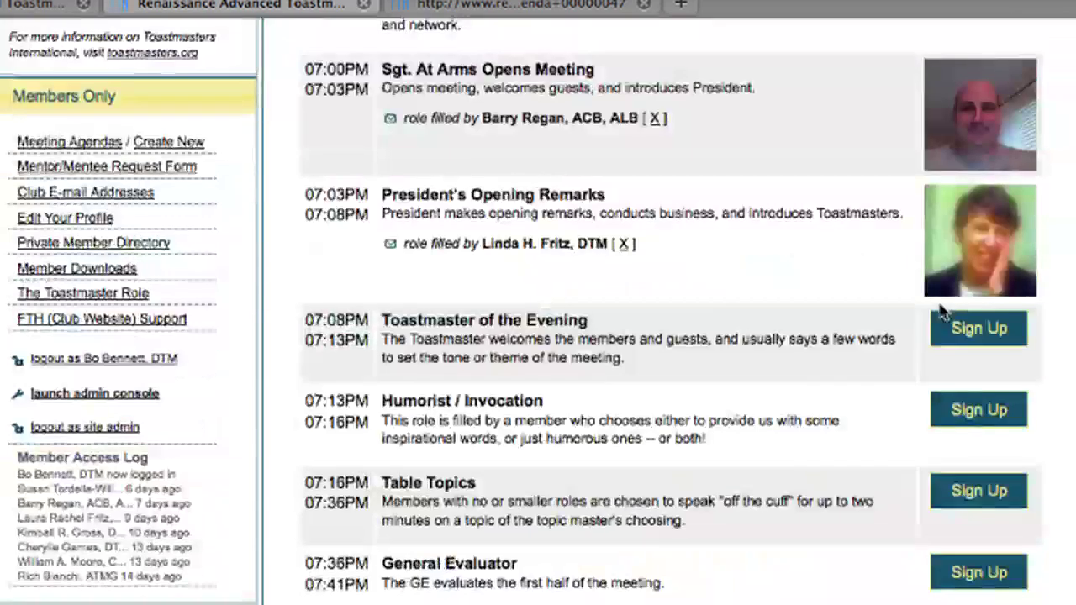
pyautogui.scroll(-15, 950, 305)
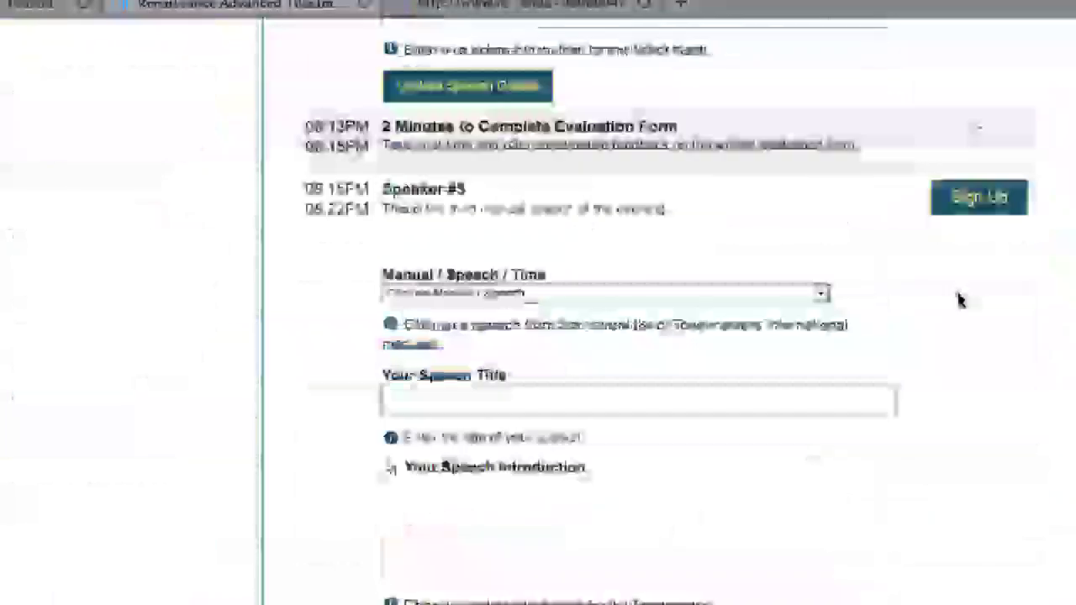
pyautogui.scroll(-15, 961, 300)
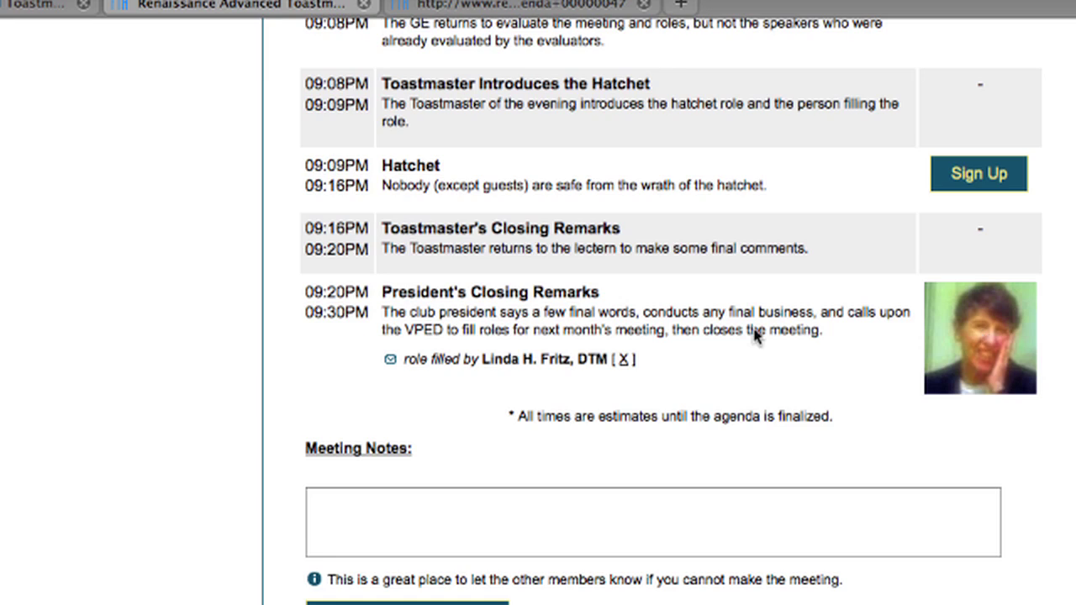
pyautogui.scroll(-1, 660, 323)
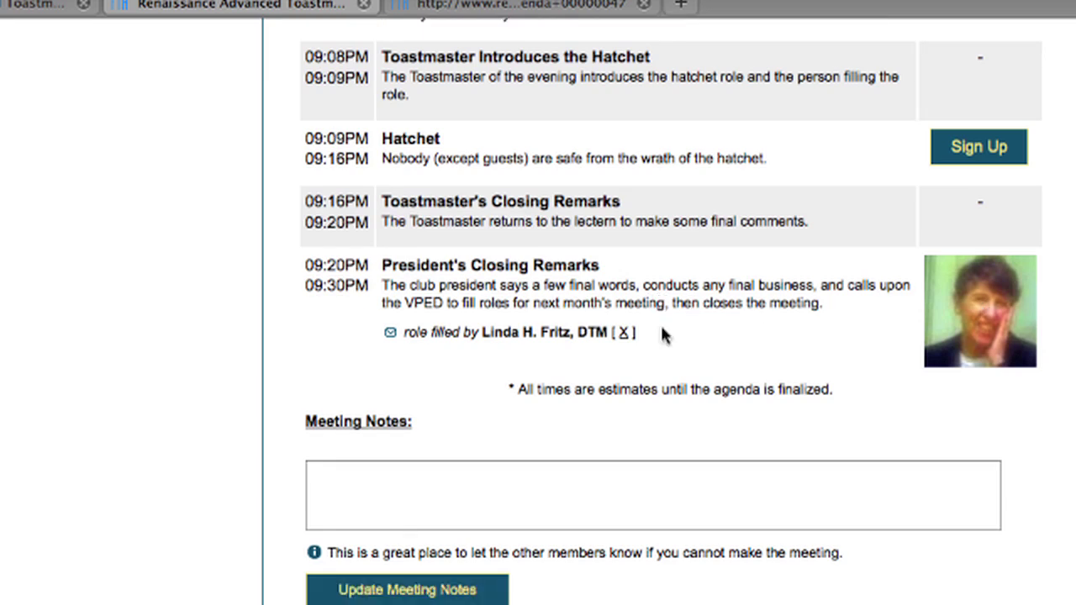
pyautogui.scroll(20, 660, 323)
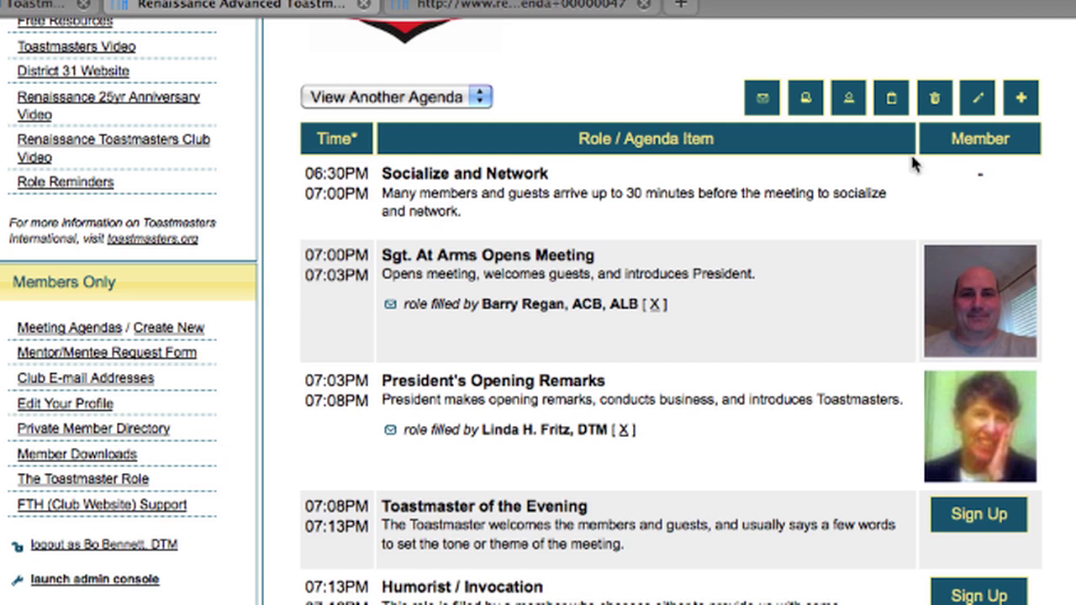
pyautogui.click(979, 108)
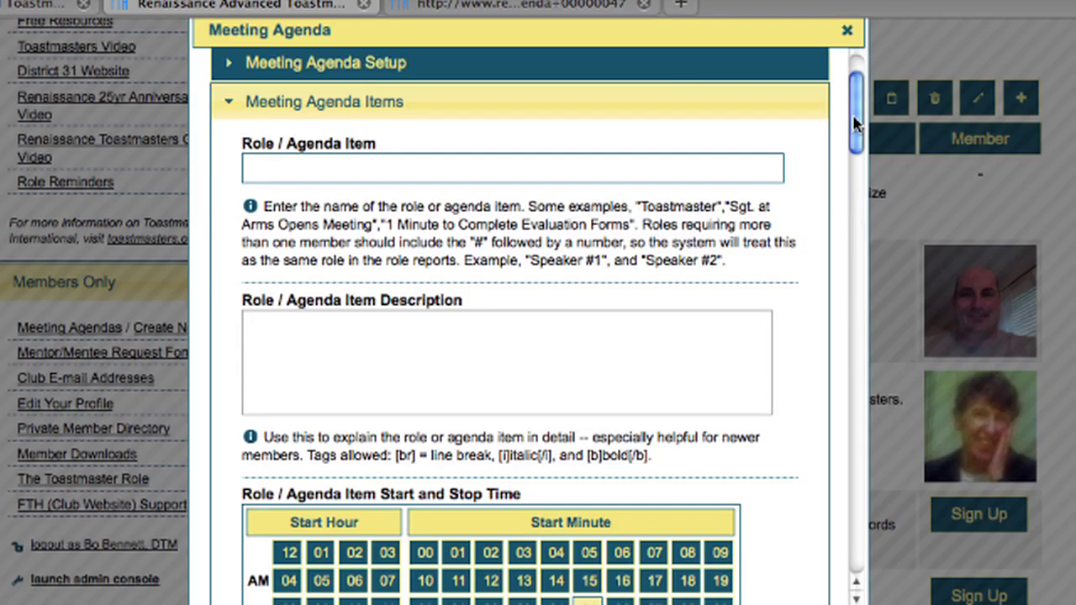
# Scroll the agenda editor down to the items table showing the unassigned Speaker #2, 08:06PM–08:13PM.
pyautogui.moveTo(853, 122); pyautogui.dragTo(858, 98)
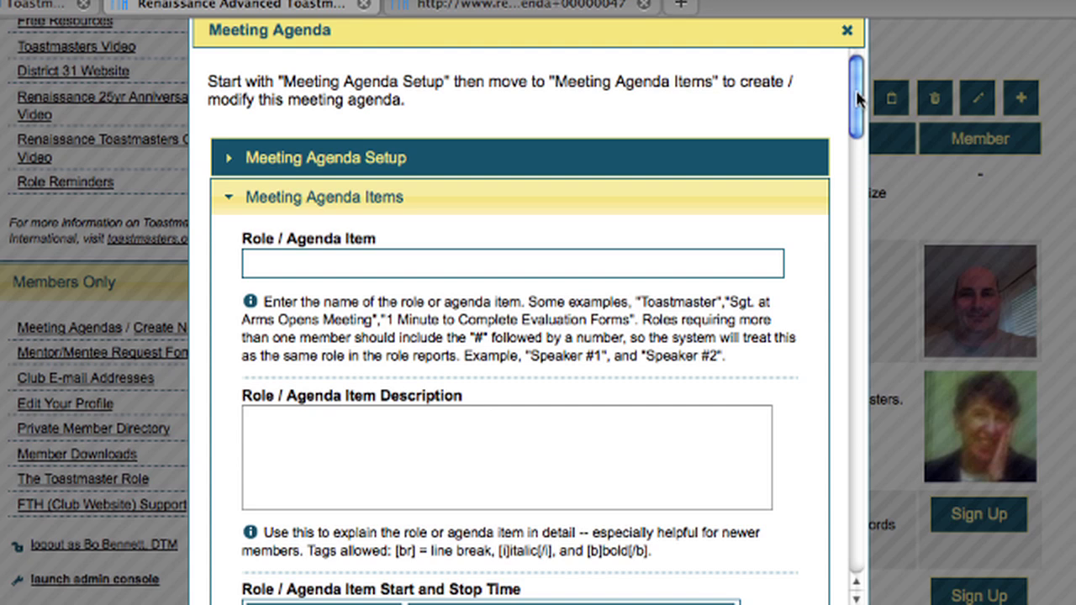
pyautogui.moveTo(858, 98); pyautogui.dragTo(858, 271)
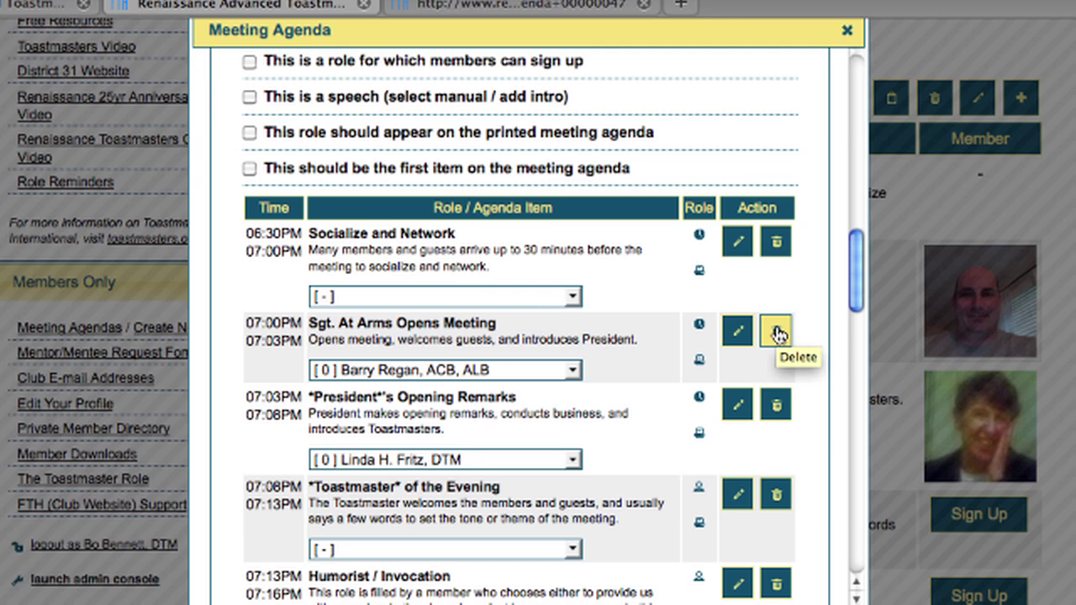
pyautogui.scroll(-10, 672, 349)
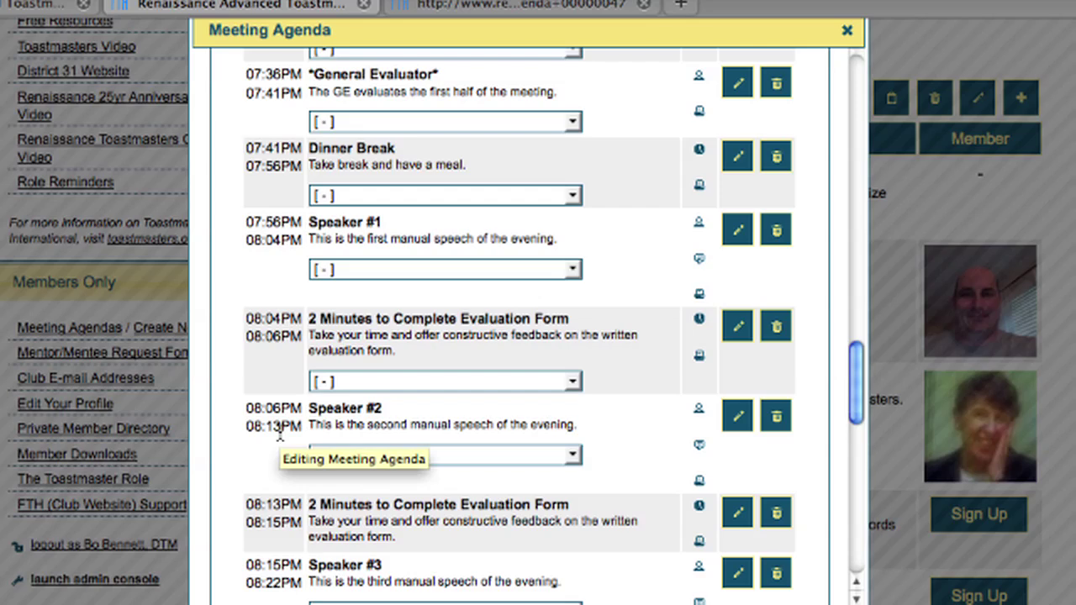
# Change Speaker #2's stop minute to 26 so it runs 08:06PM to 08:26PM.
pyautogui.click(735, 421)
pyautogui.scroll(-5, 721, 395)
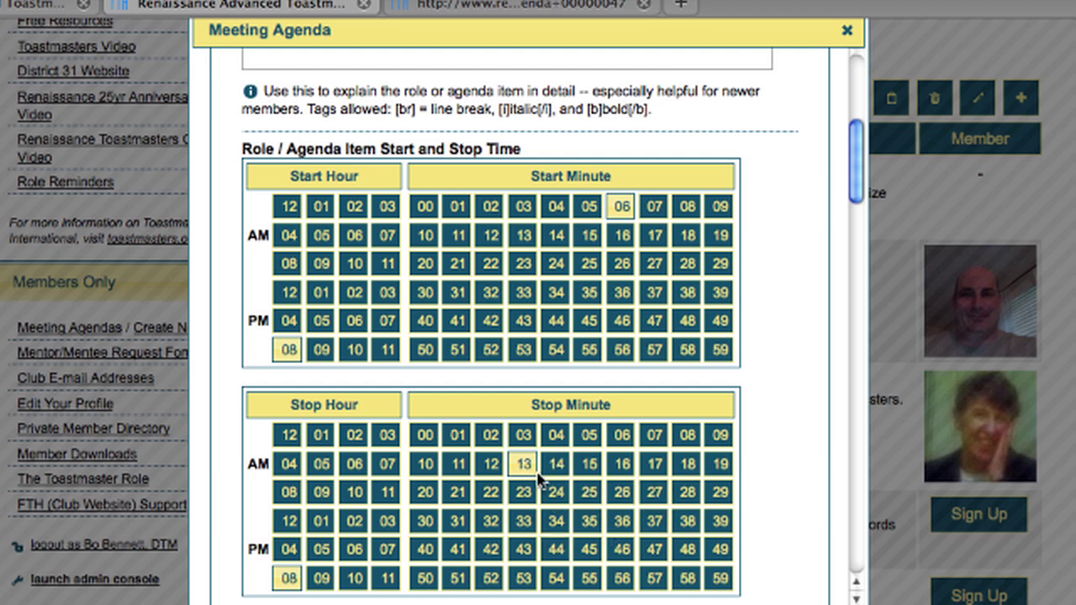
pyautogui.click(619, 491)
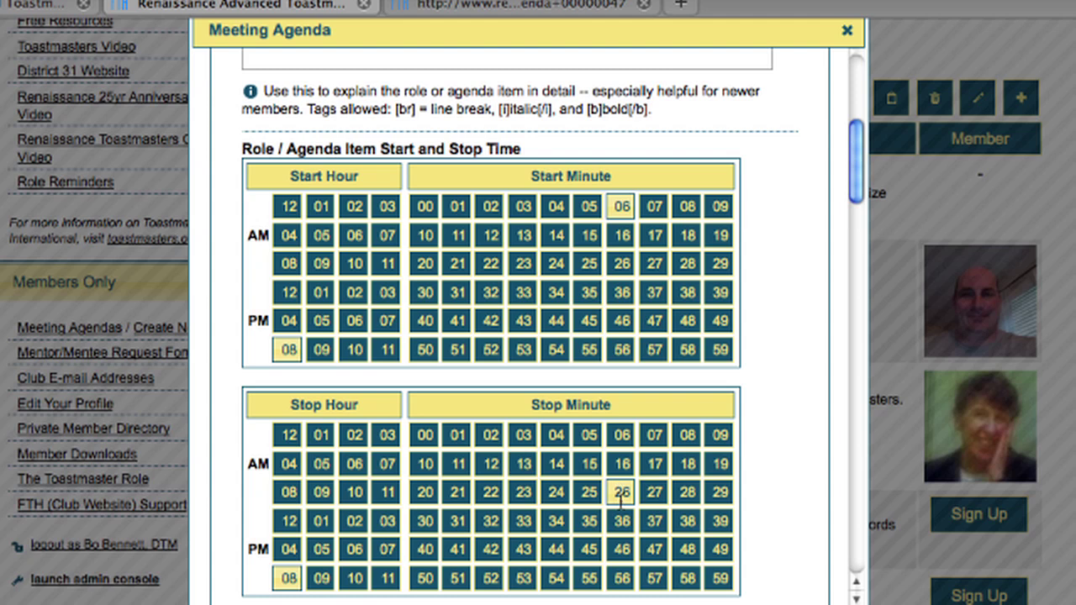
pyautogui.scroll(-3, 793, 560)
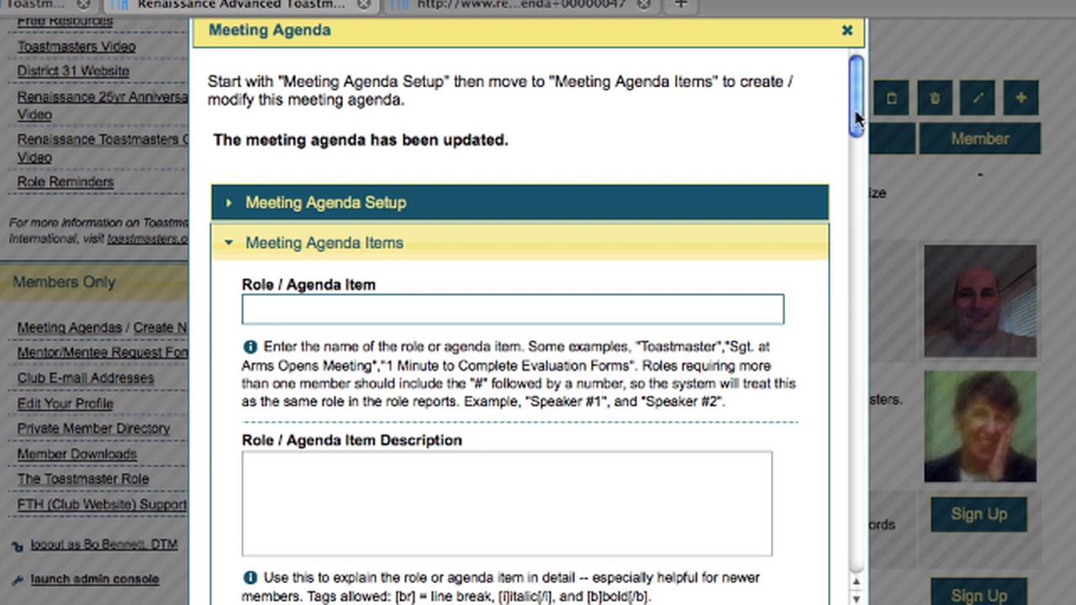
pyautogui.moveTo(857, 117); pyautogui.dragTo(854, 378)
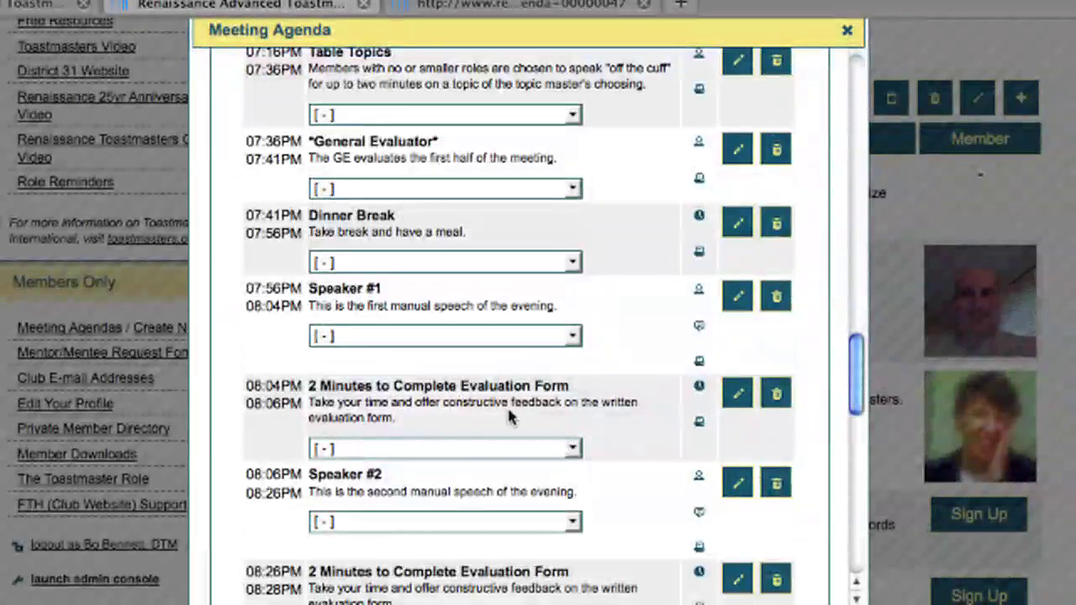
pyautogui.scroll(-2, 509, 418)
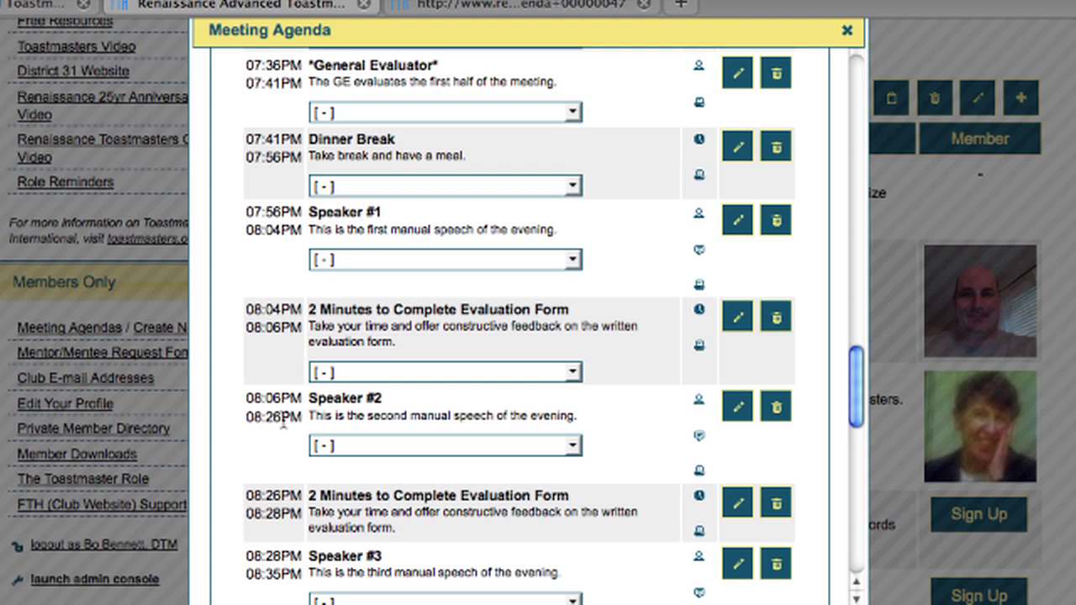
pyautogui.scroll(-1, 354, 485)
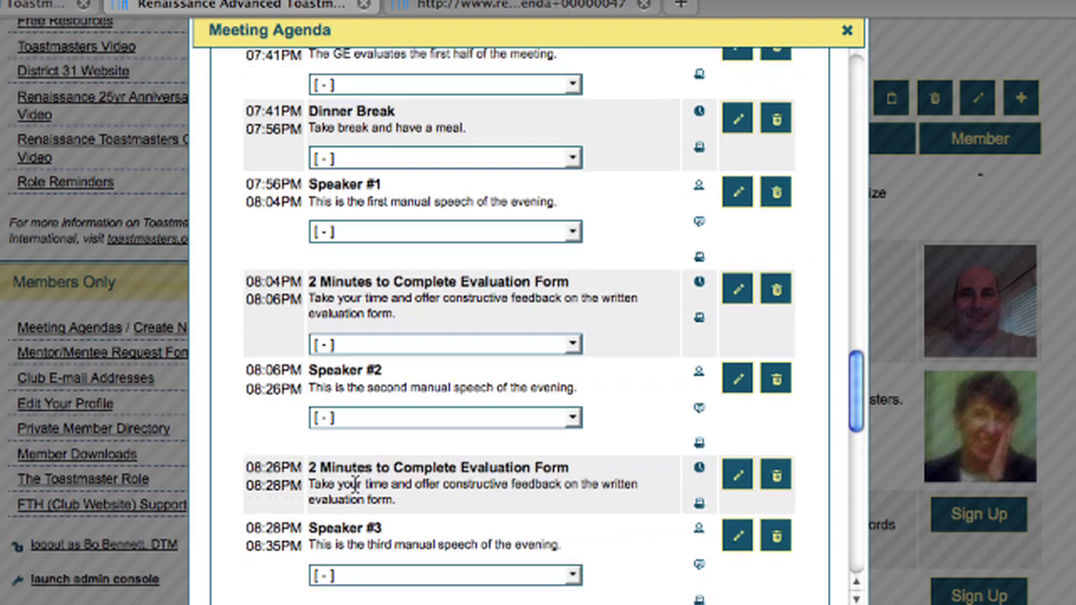
pyautogui.scroll(-1, 290, 485)
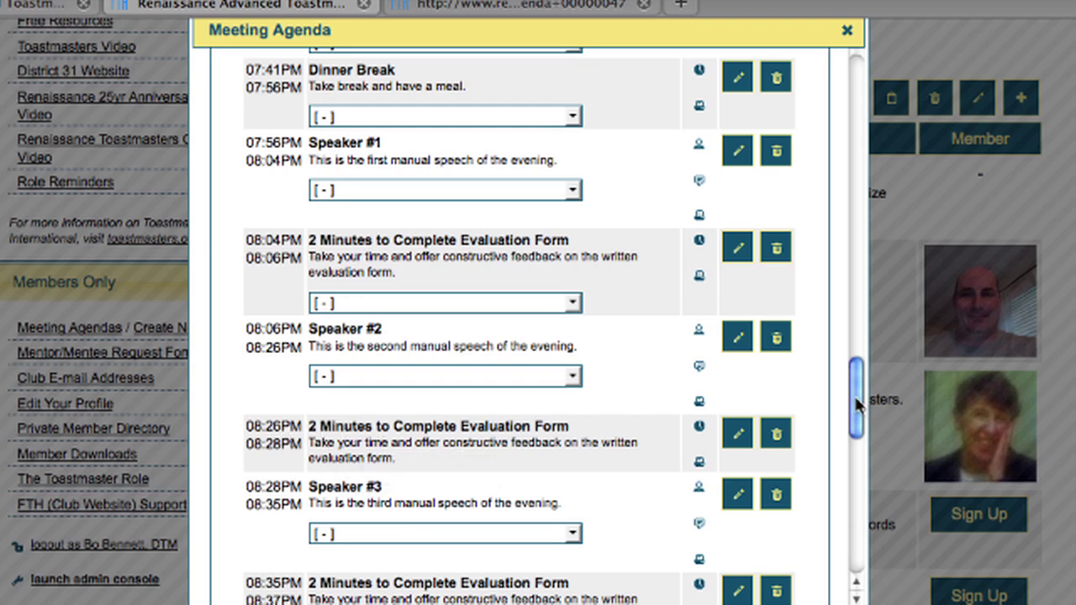
pyautogui.moveTo(856, 409); pyautogui.dragTo(847, 566)
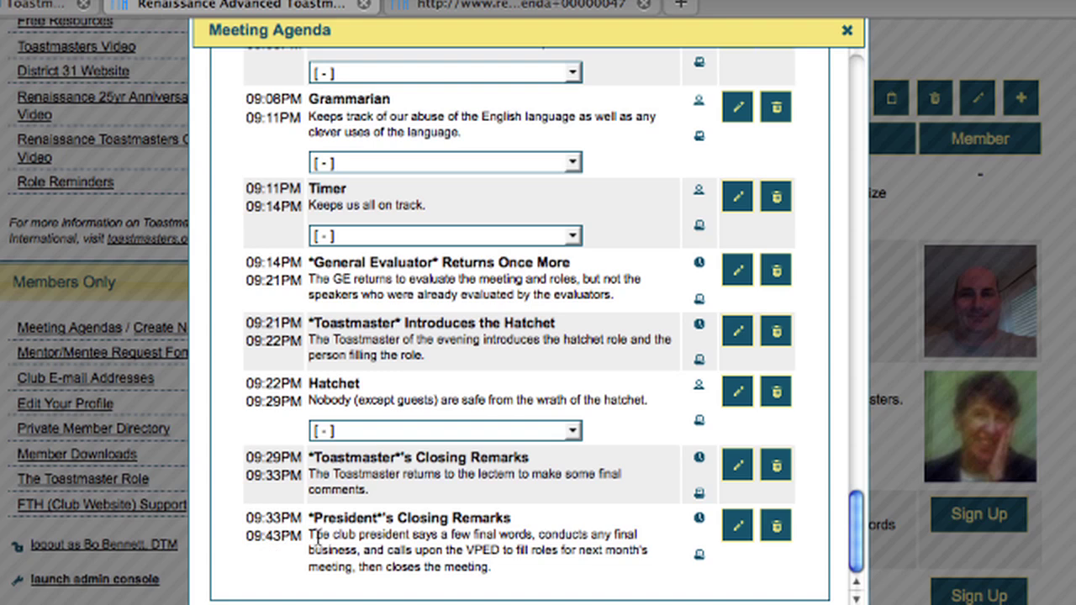
pyautogui.scroll(5, 365, 526)
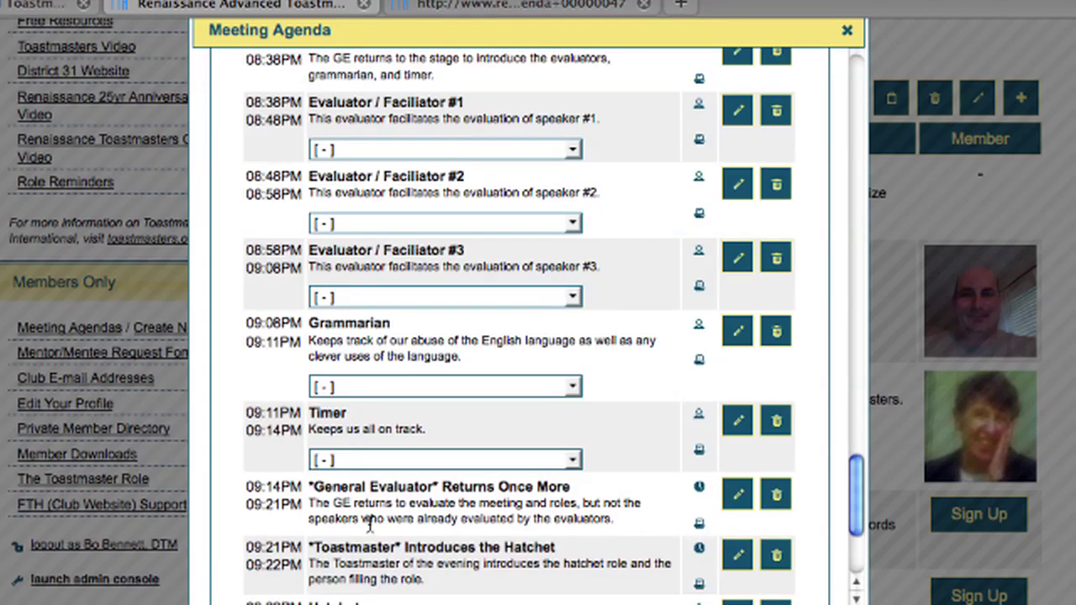
pyautogui.scroll(10, 368, 526)
pyautogui.scroll(12, 368, 527)
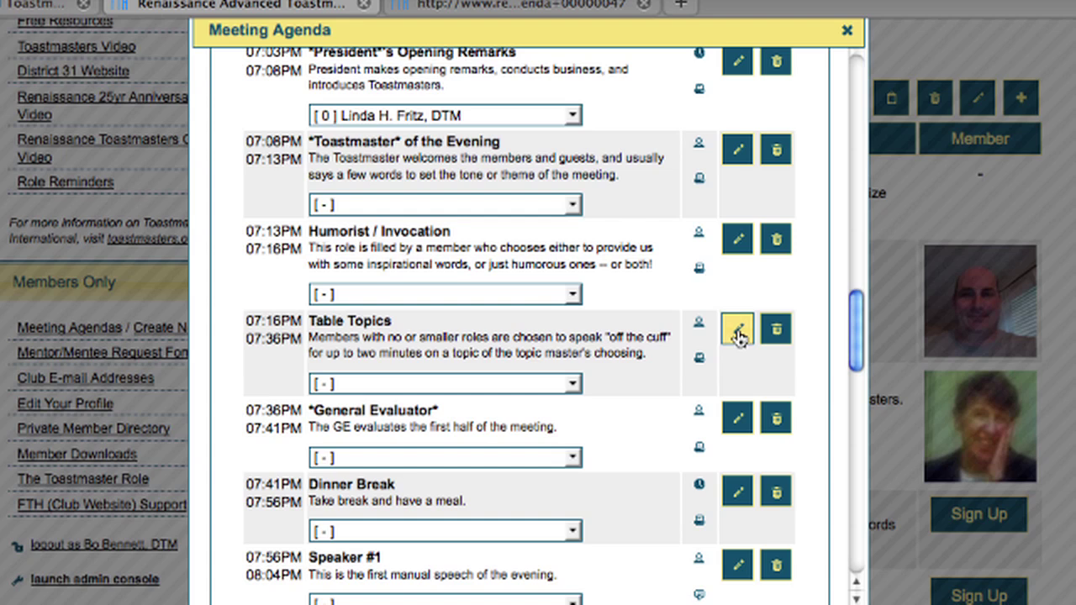
# Set the 07:16PM Table Topics item's stop minute to 23, ending it at 07:23PM.
pyautogui.click(737, 336)
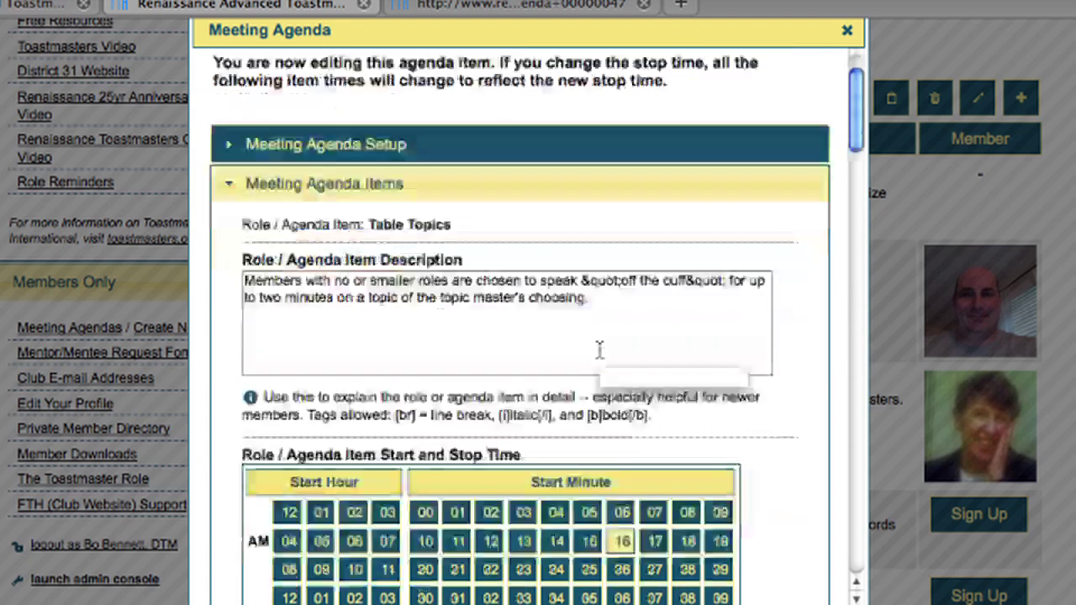
pyautogui.scroll(-10, 600, 351)
pyautogui.scroll(3, 620, 357)
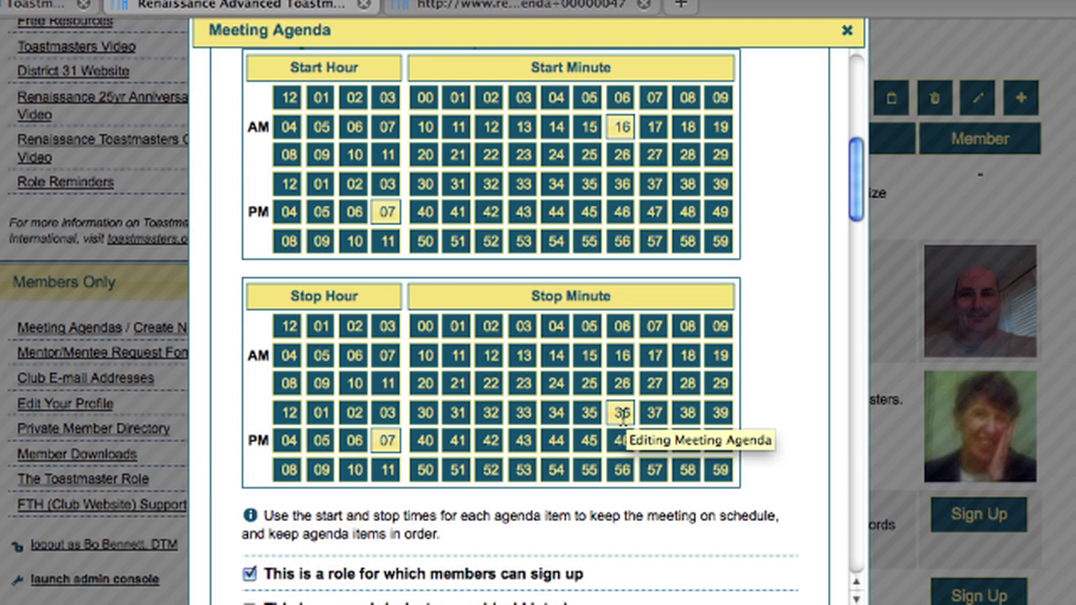
pyautogui.click(521, 384)
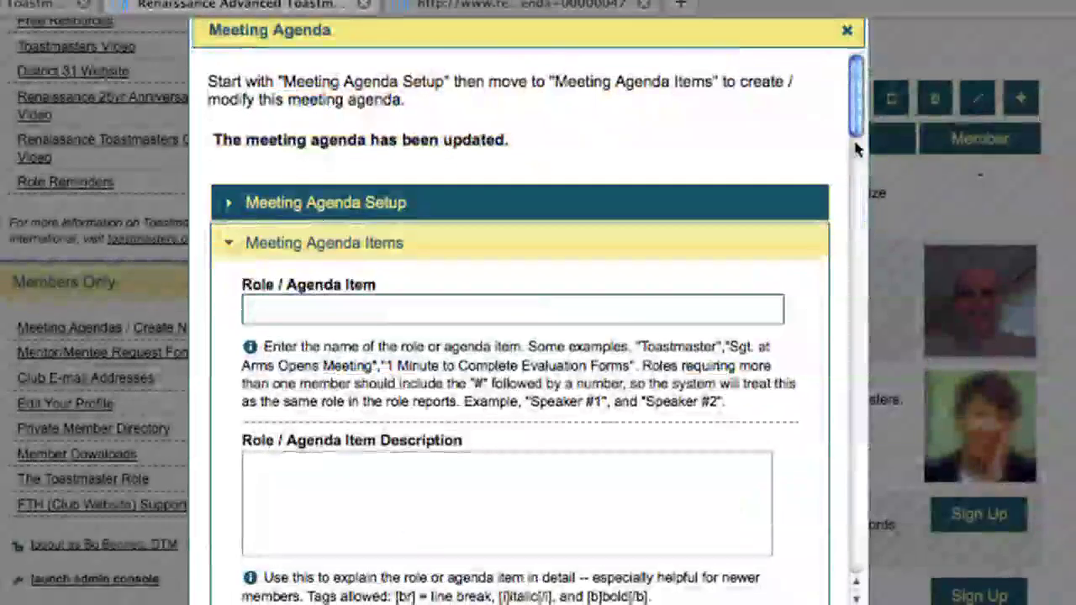
pyautogui.moveTo(856, 92); pyautogui.dragTo(859, 555)
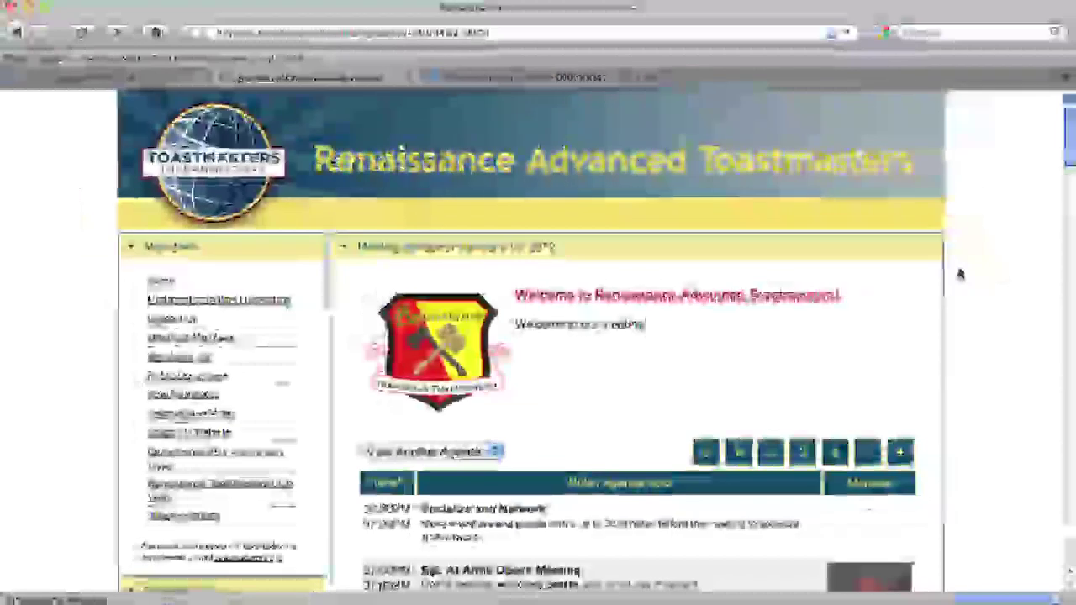
# E-mail the agenda to all club members, dropping the separate Toastmaster and VP Education recipients.
pyautogui.scroll(-5, 961, 273)
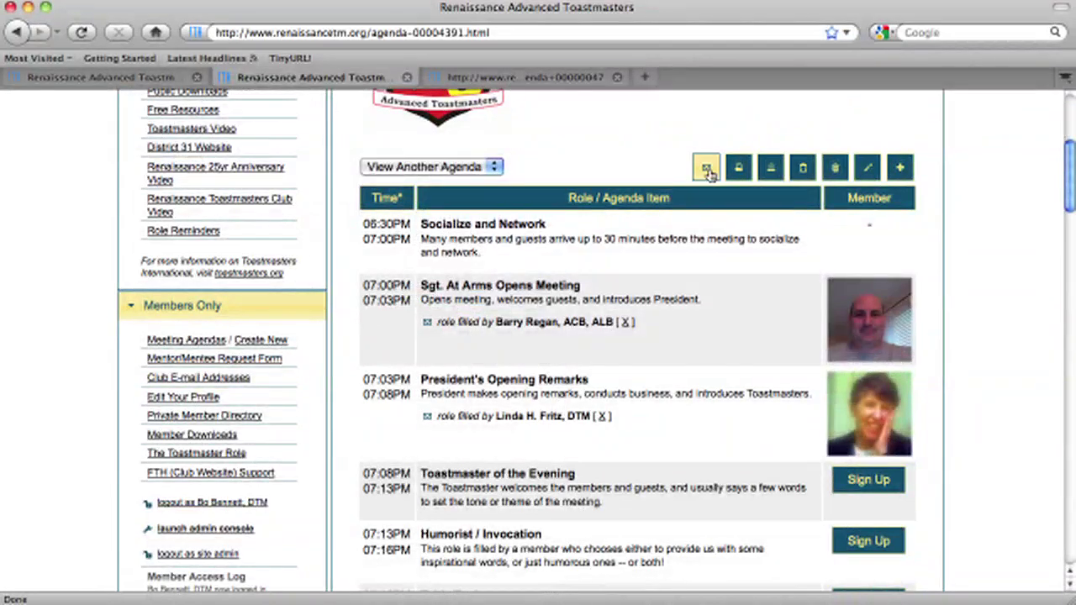
pyautogui.click(704, 166)
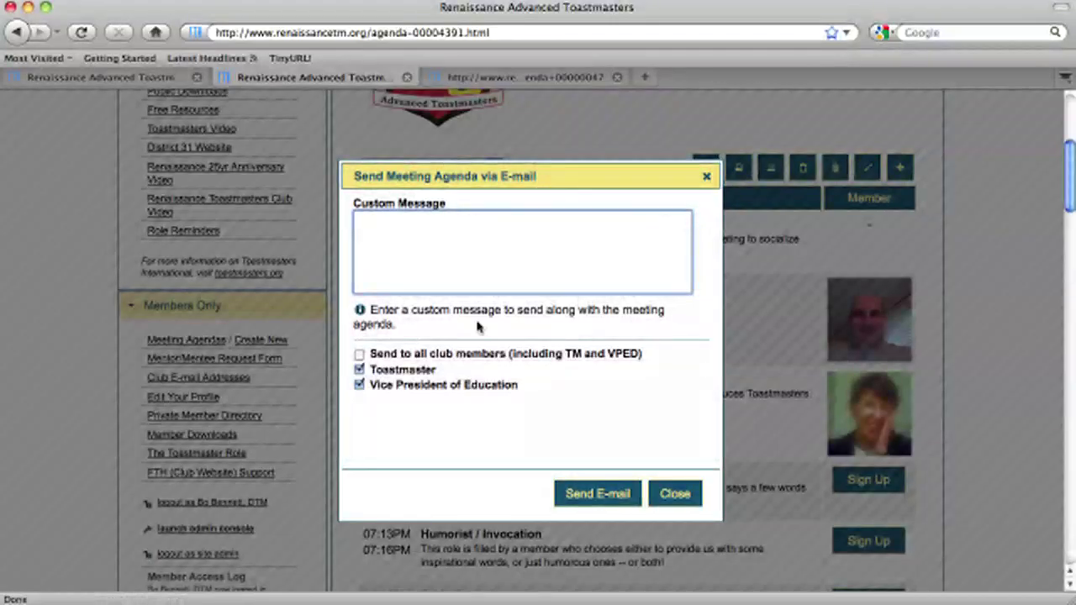
pyautogui.click(359, 354)
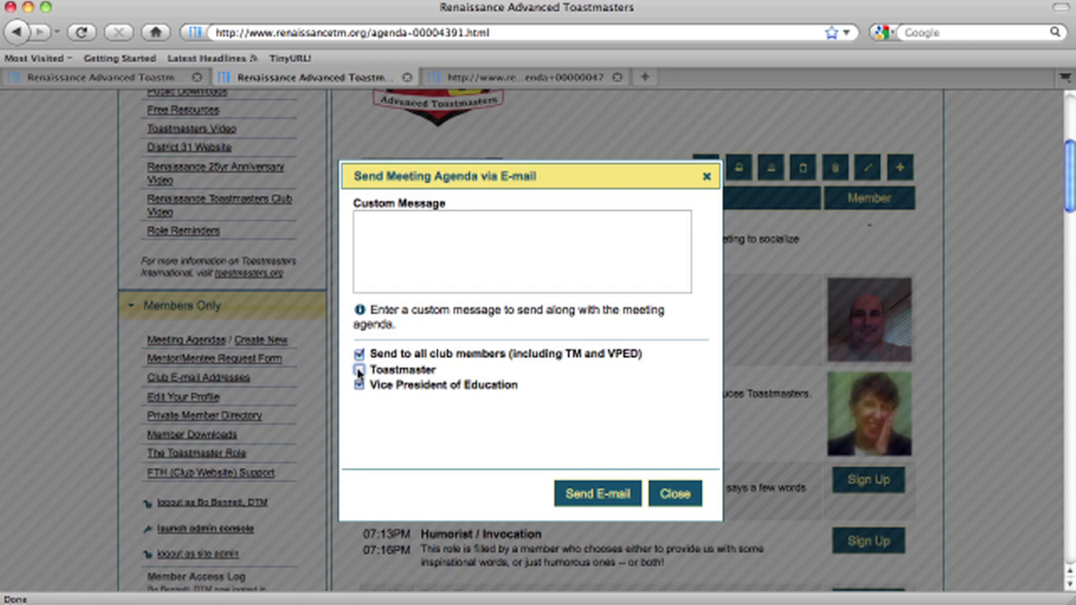
pyautogui.click(436, 245)
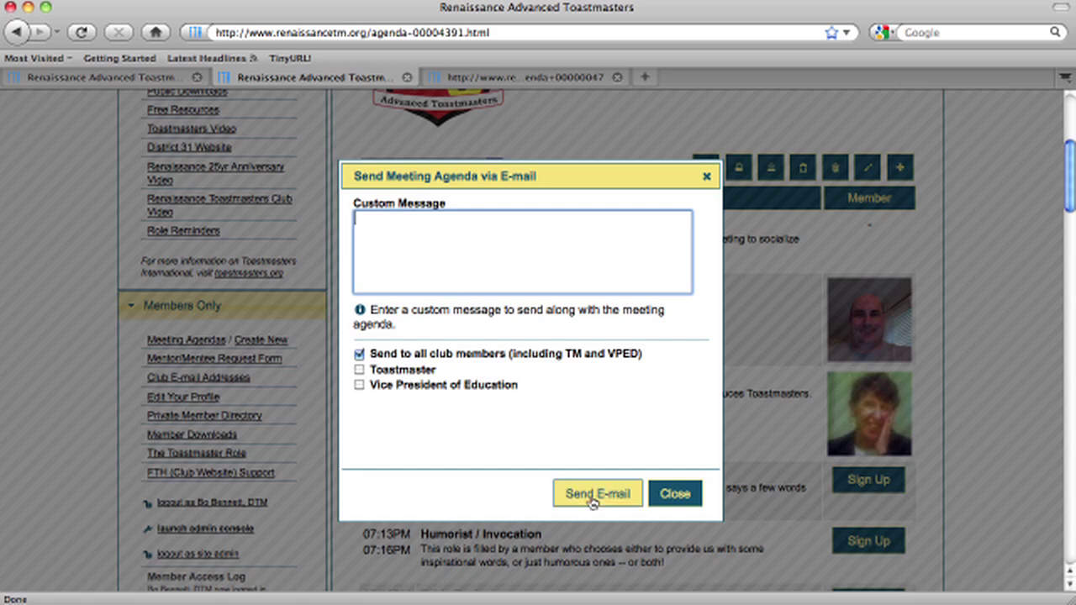
pyautogui.click(657, 500)
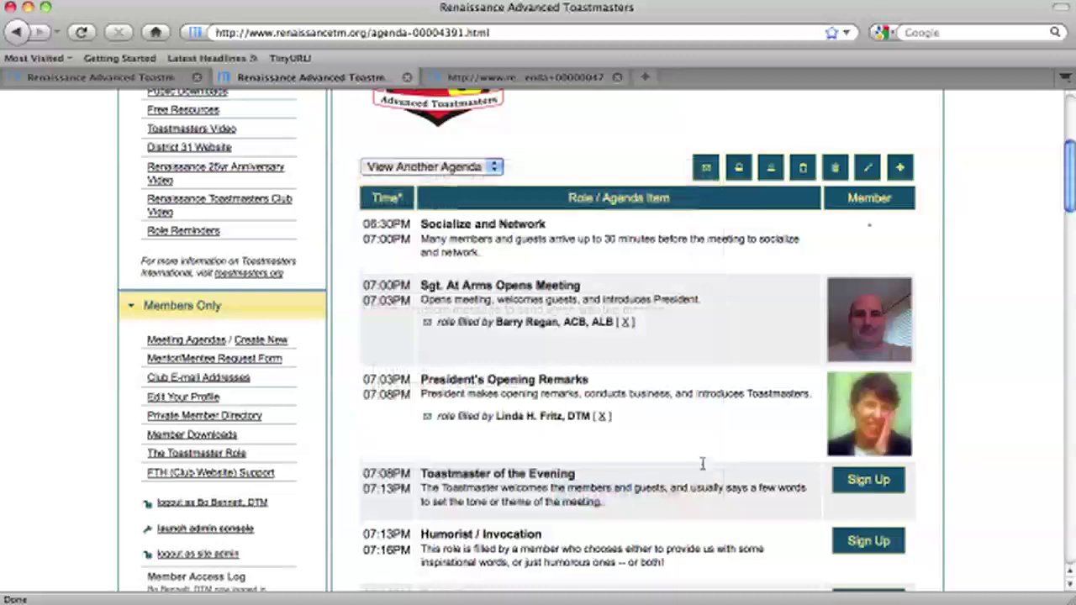
pyautogui.scroll(2, 704, 415)
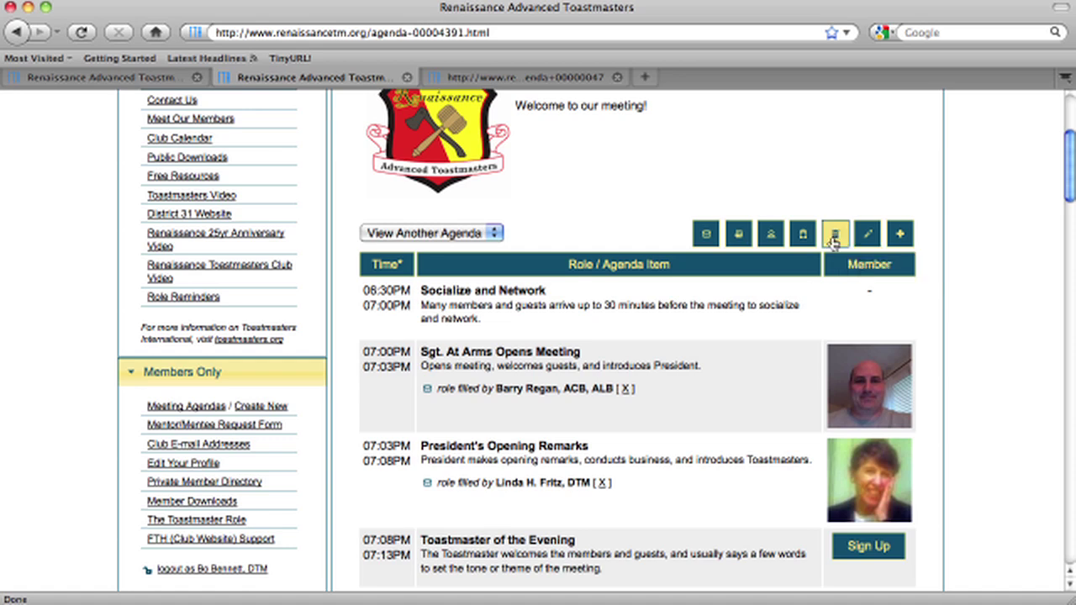
# Delete the current meeting agenda and confirm the deletion.
pyautogui.click(835, 236)
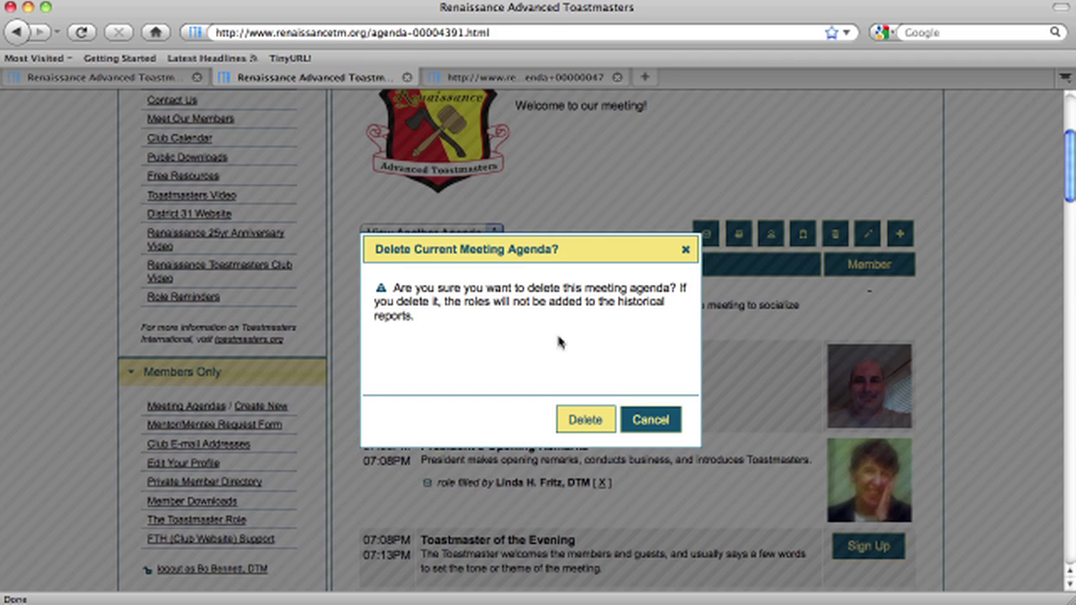
pyautogui.click(587, 420)
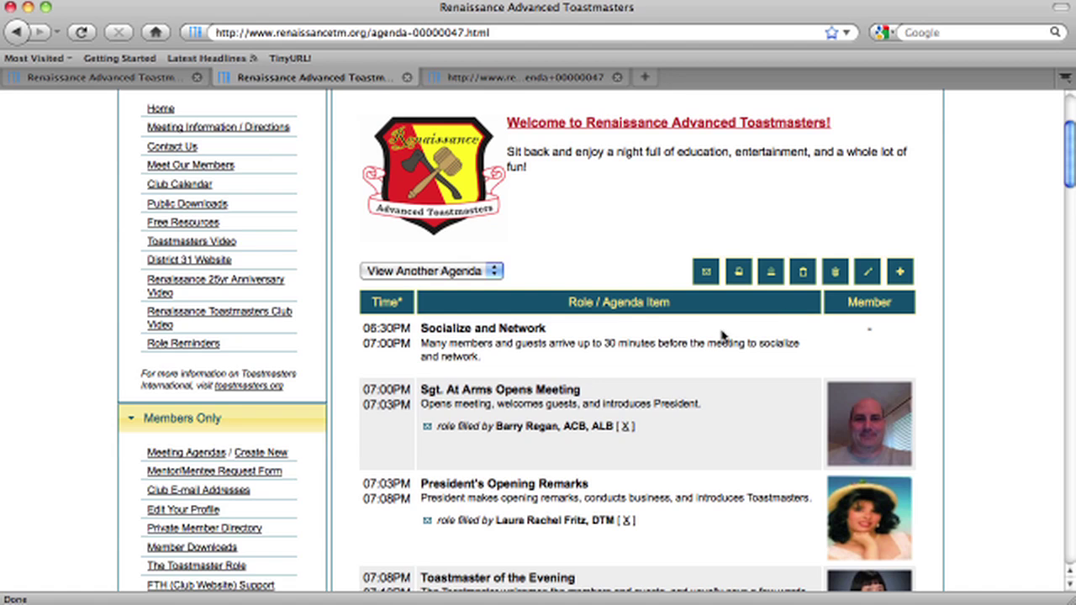
# Scroll the agenda down to Speaker #1's Manual / Speech / Time details form.
pyautogui.scroll(-4, 721, 336)
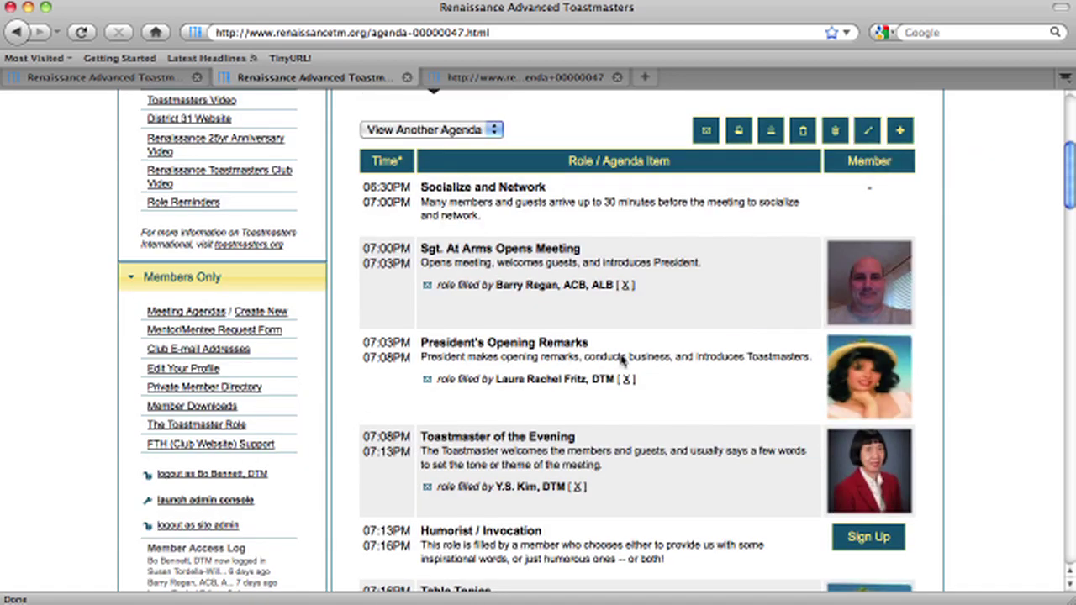
pyautogui.scroll(-10, 575, 367)
pyautogui.scroll(-20, 571, 367)
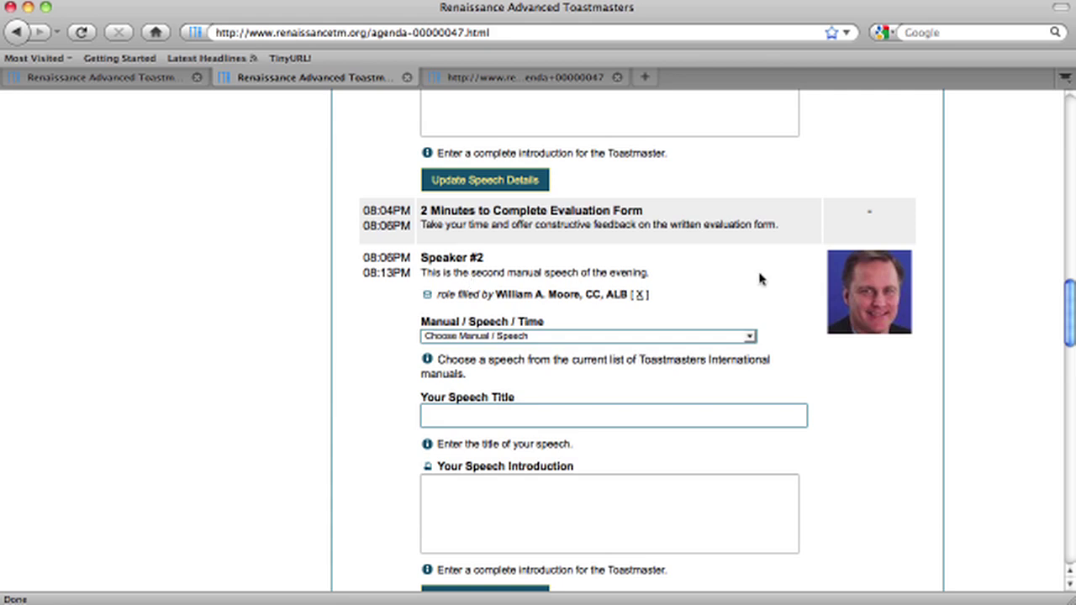
pyautogui.scroll(10, 759, 278)
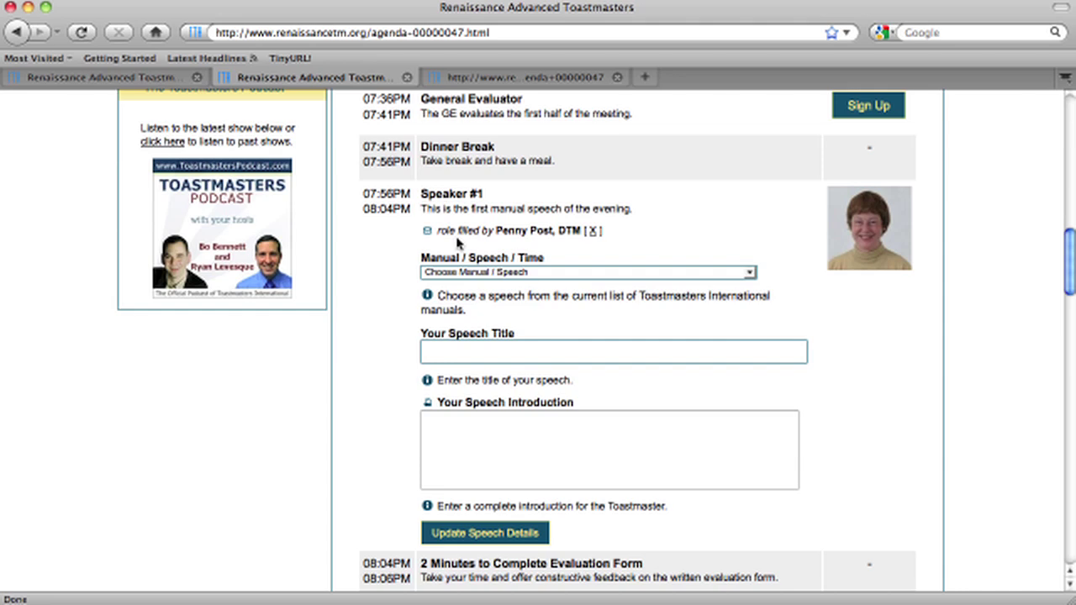
# Browse the manual speech list without choosing one, then place the caret in the speech introduction.
pyautogui.click(751, 273)
pyautogui.press('Escape')
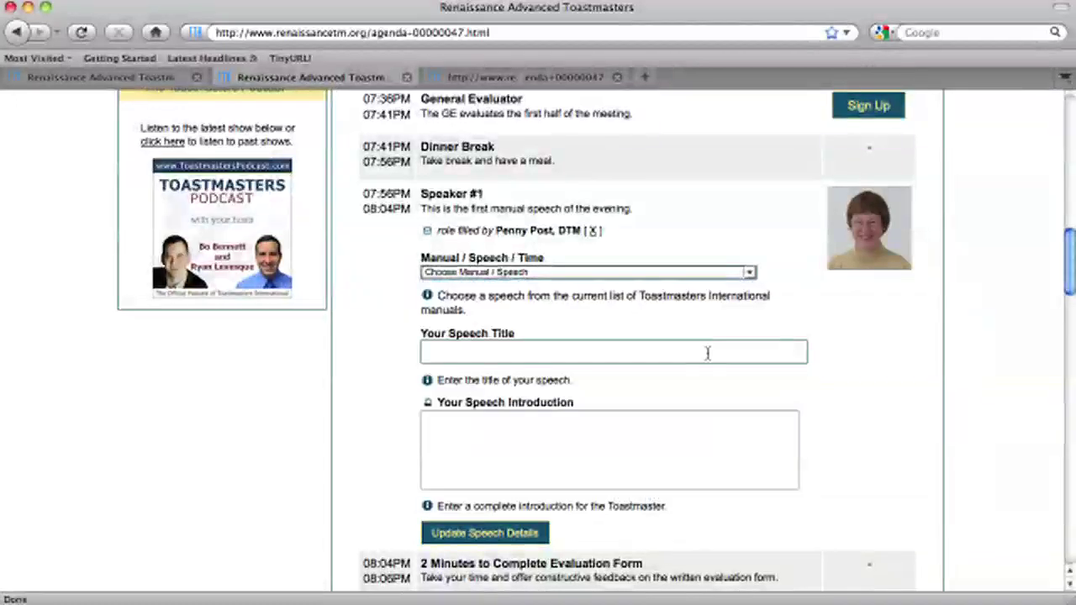
pyautogui.click(583, 355)
pyautogui.click(541, 440)
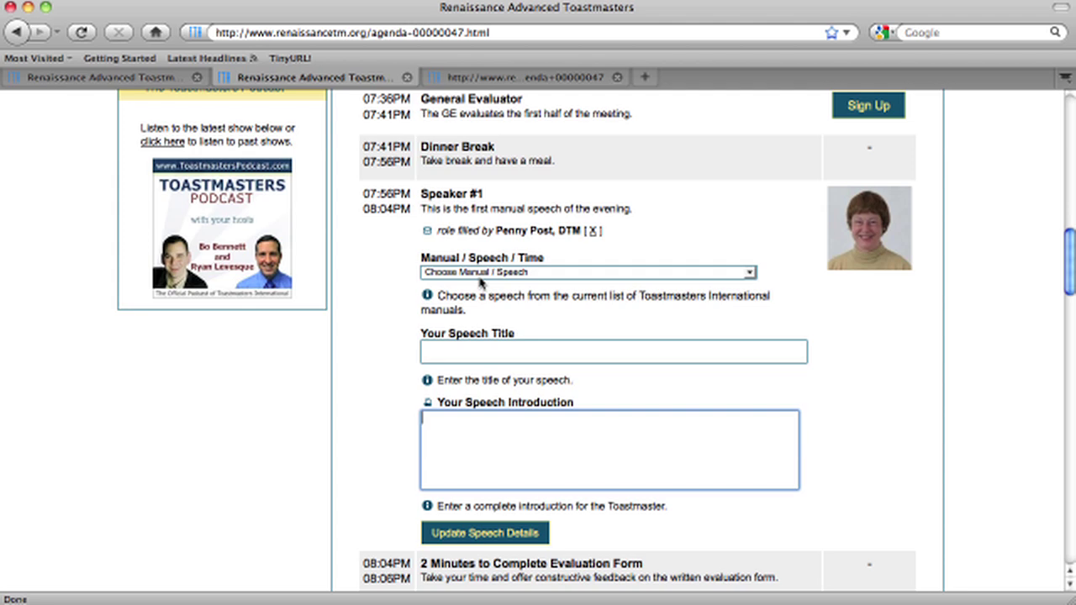
pyautogui.click(749, 273)
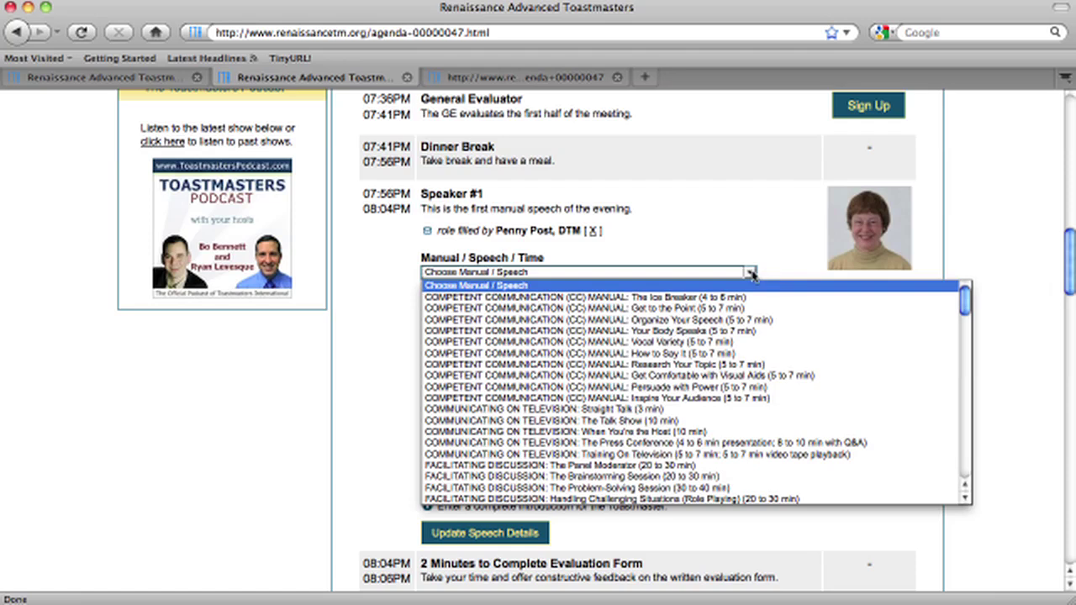
pyautogui.click(750, 274)
pyautogui.click(508, 354)
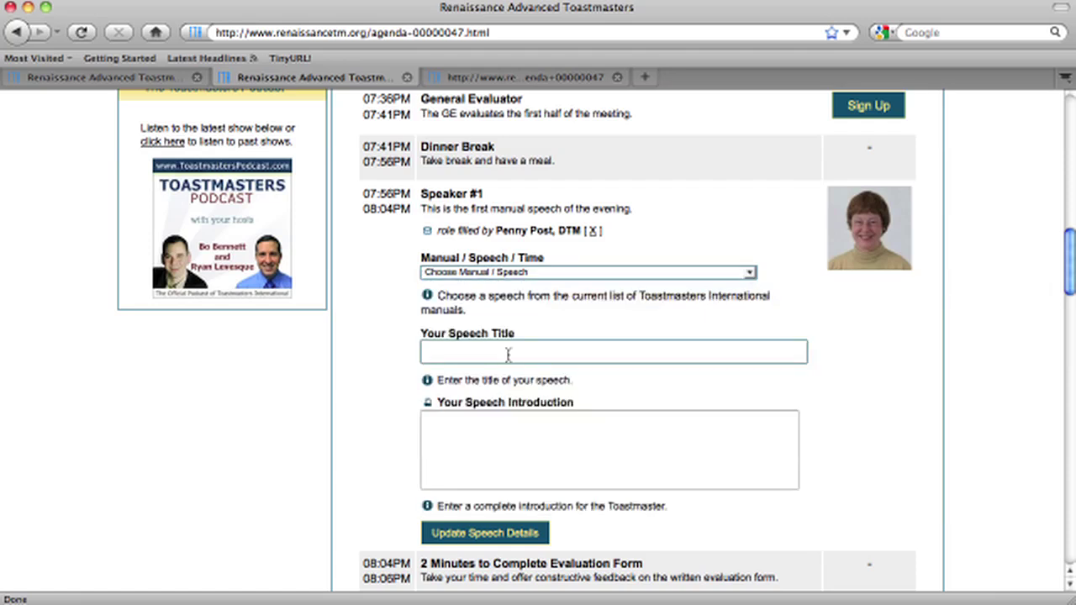
pyautogui.click(474, 435)
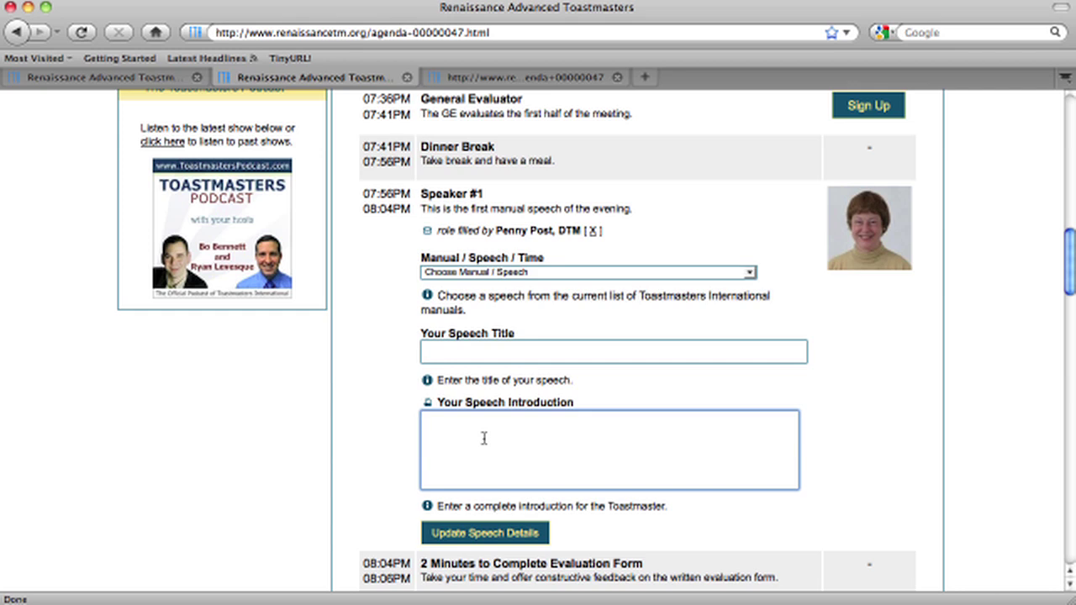
# Enter 'Hi this is my speech' as Speaker #1's introduction and save the speech details.
pyautogui.write('Hi this is my speech')
pyautogui.click(467, 536)
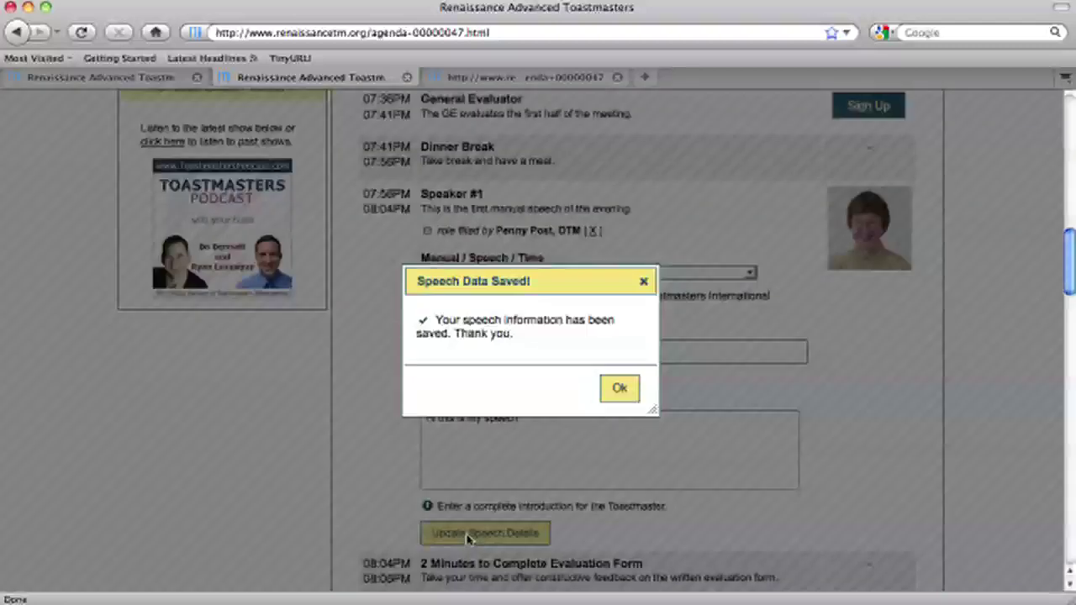
pyautogui.click(620, 389)
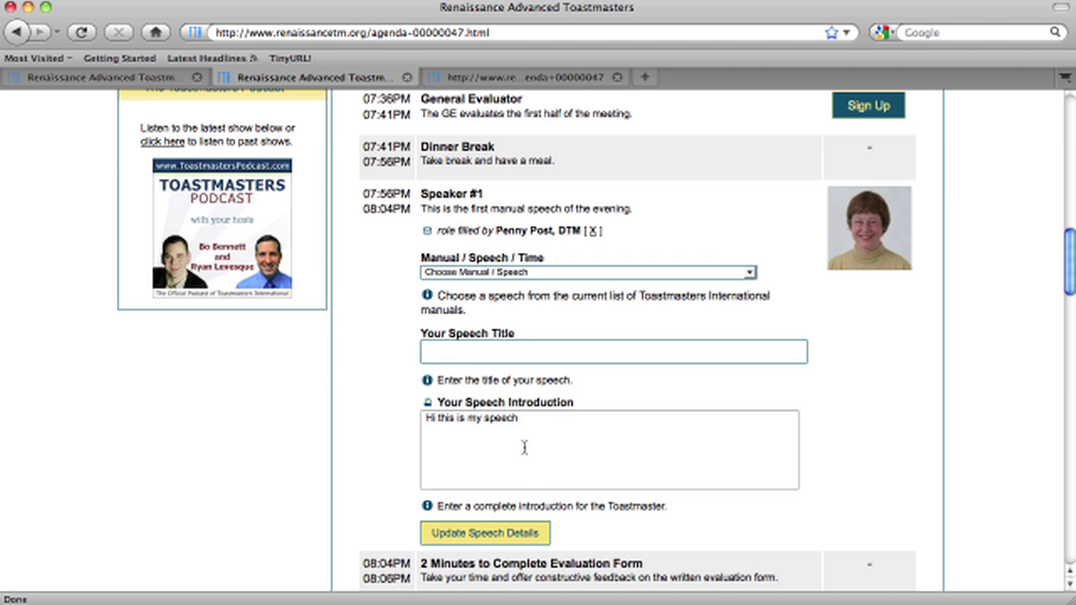
pyautogui.scroll(4, 524, 444)
pyautogui.scroll(-4, 523, 448)
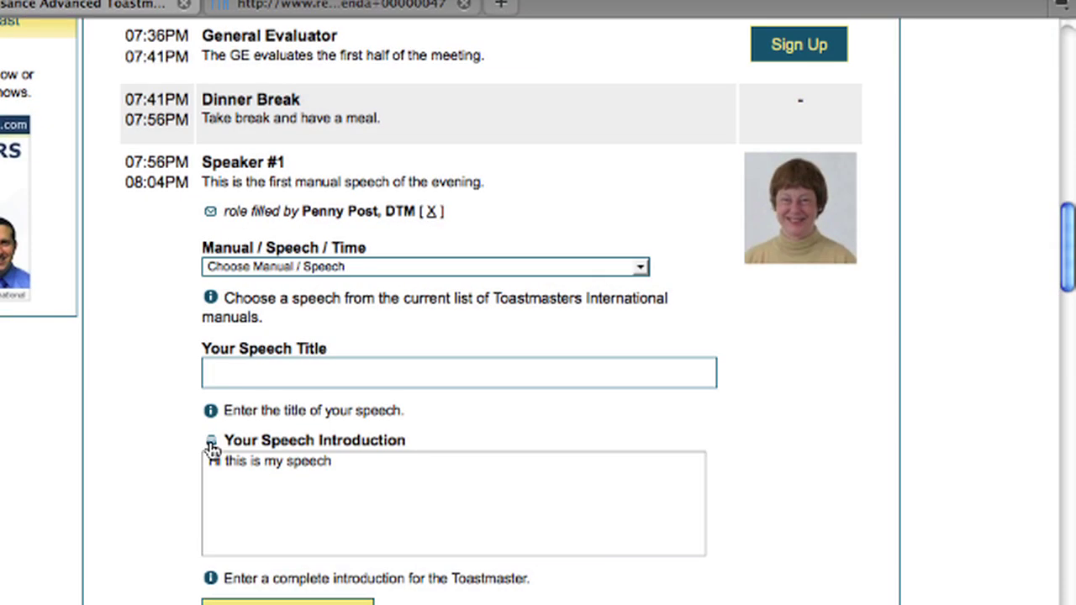
# Open a printable copy of Speaker #1's speech details, cancelling the print dialog.
pyautogui.click(211, 446)
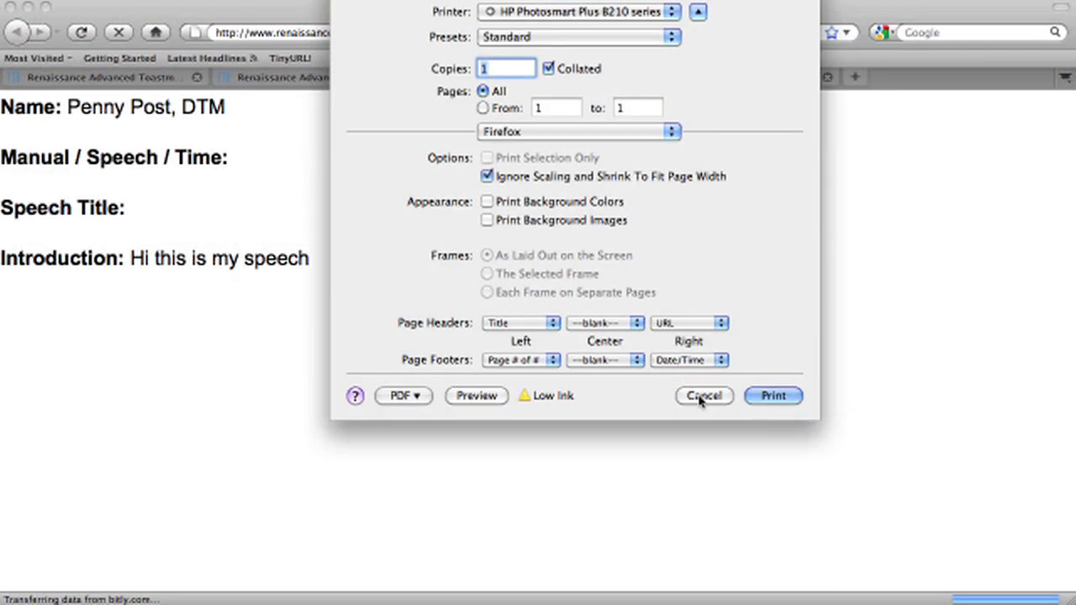
pyautogui.click(699, 398)
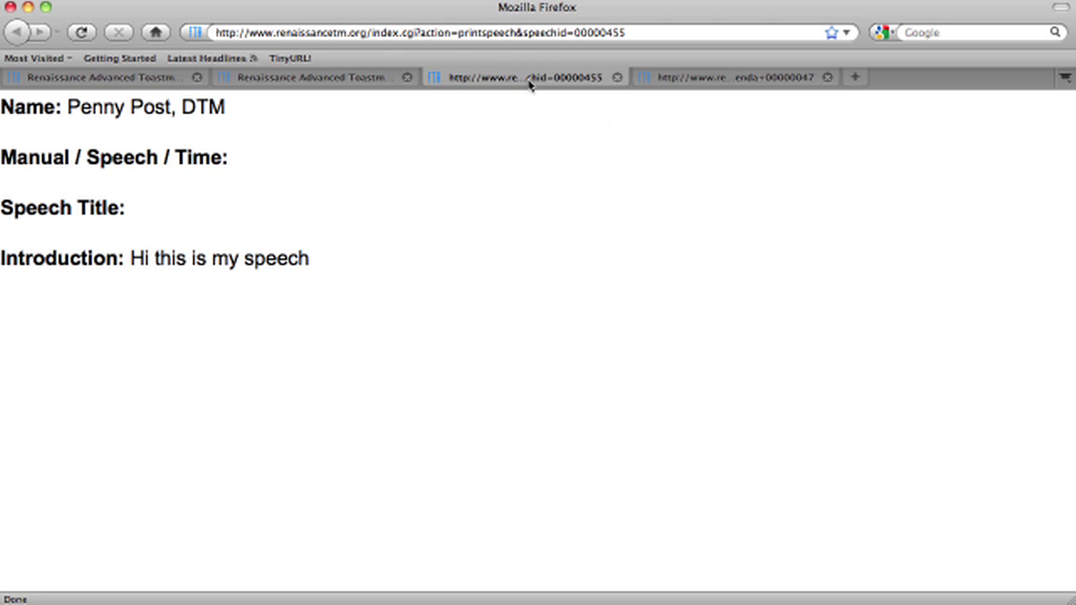
# Back on the agenda tab, erase Speaker #1's speech introduction and save the empty details.
pyautogui.click(357, 83)
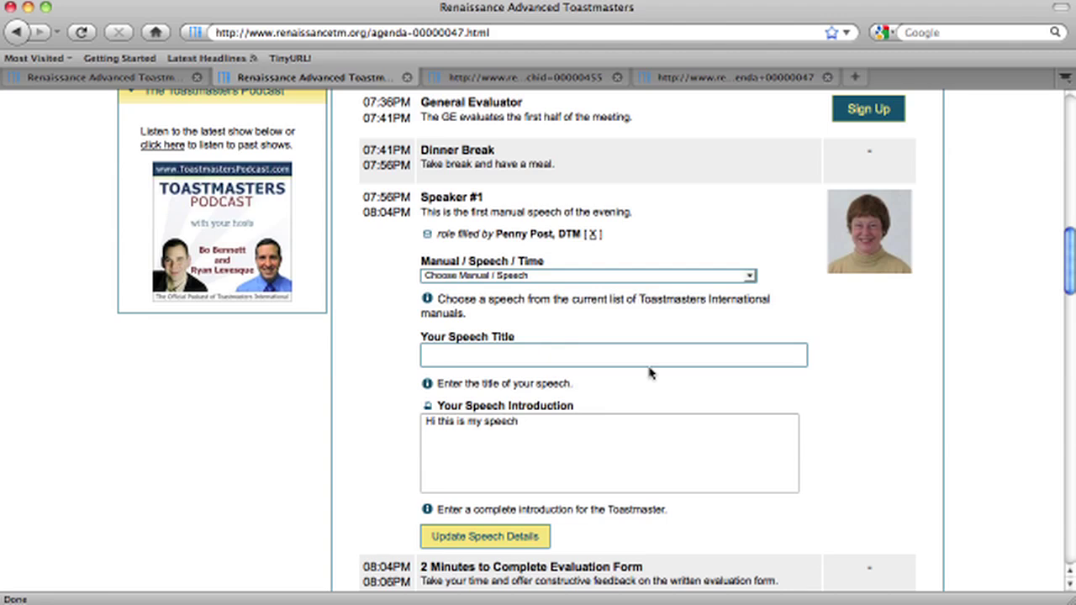
pyautogui.scroll(-3, 649, 370)
pyautogui.scroll(-2, 649, 370)
pyautogui.moveTo(564, 259); pyautogui.dragTo(334, 212)
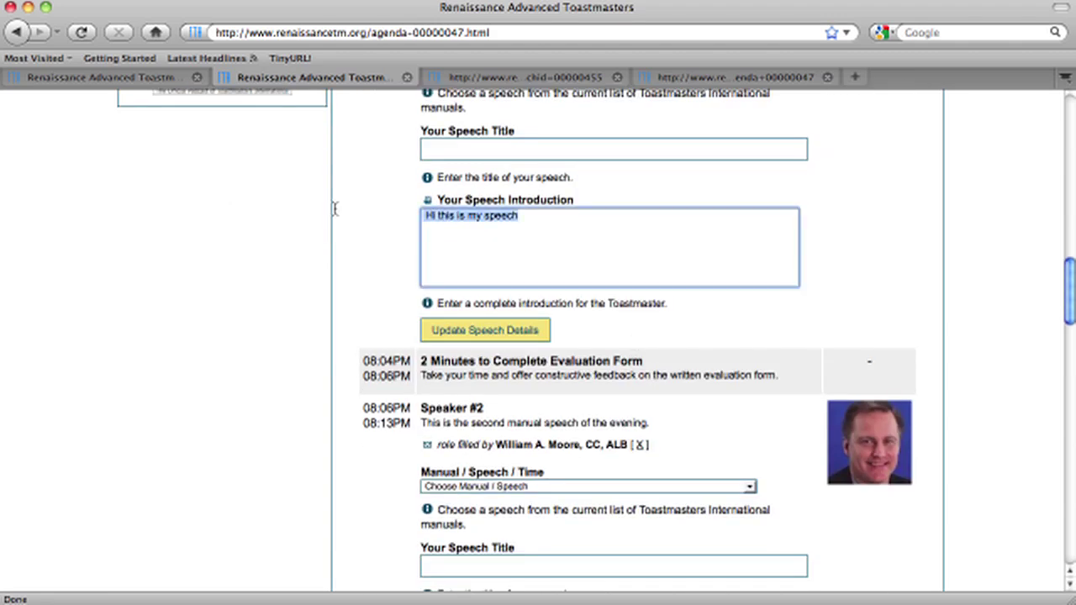
pyautogui.press('BackSpace')
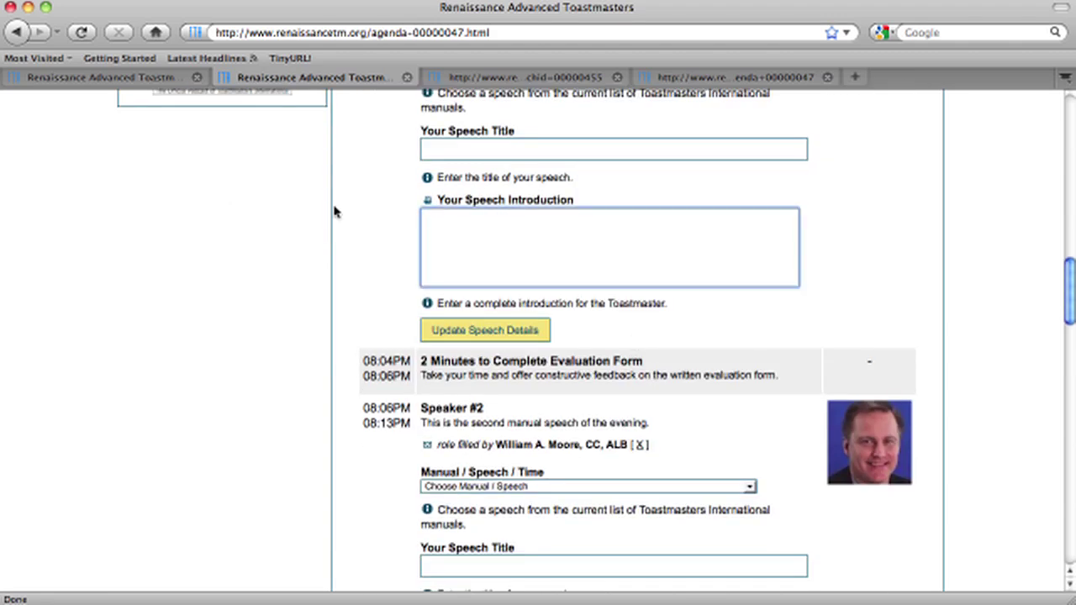
pyautogui.click(481, 331)
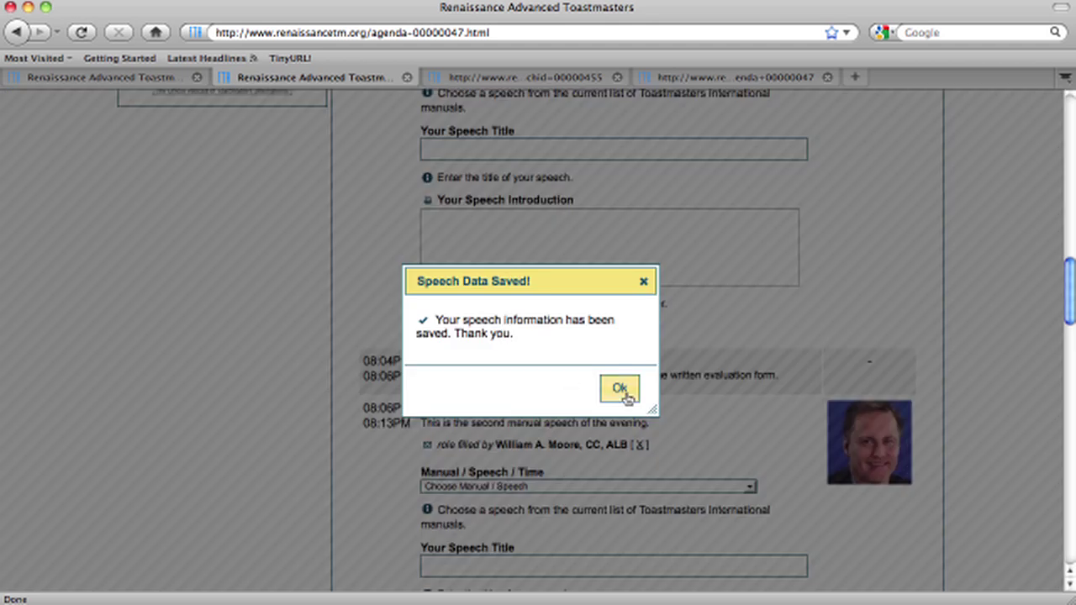
pyautogui.click(625, 392)
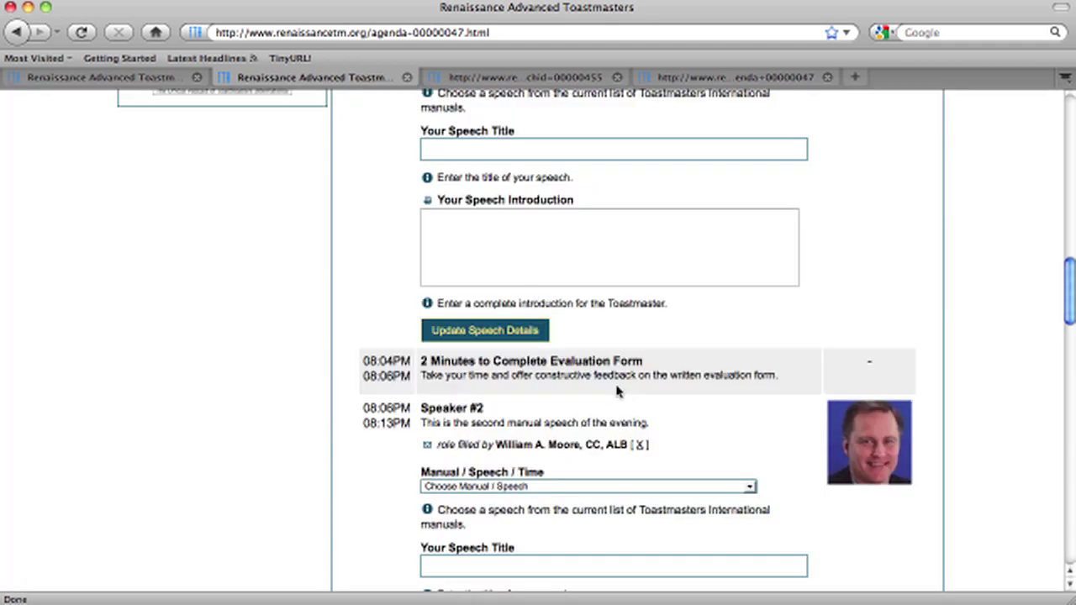
pyautogui.scroll(10, 750, 350)
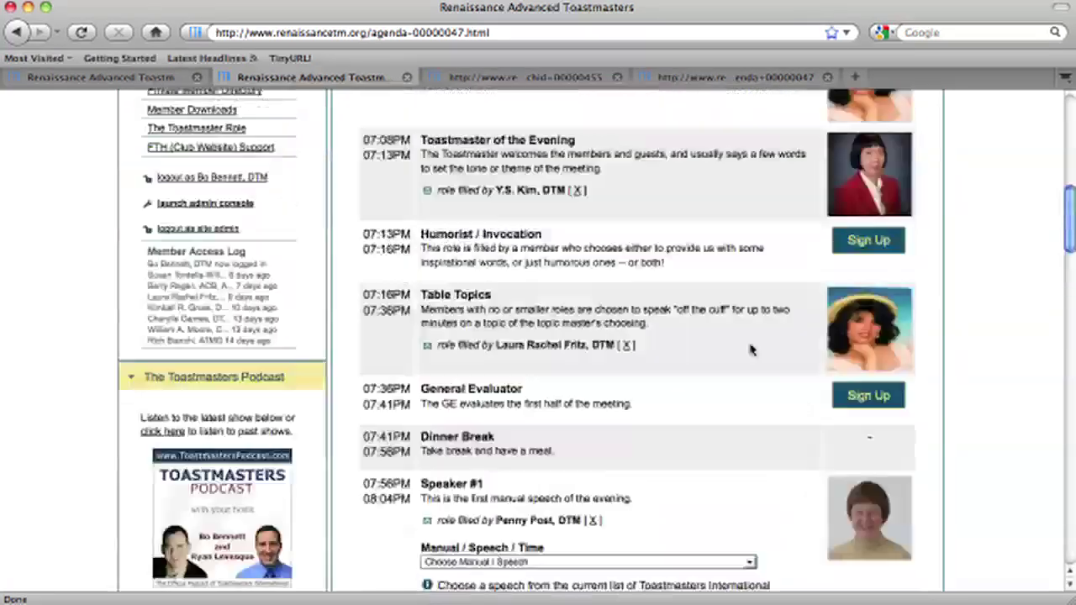
# Review the October 06, 2011 agenda, briefly highlighting the word Toastmaster in the role heading.
pyautogui.scroll(10, 750, 350)
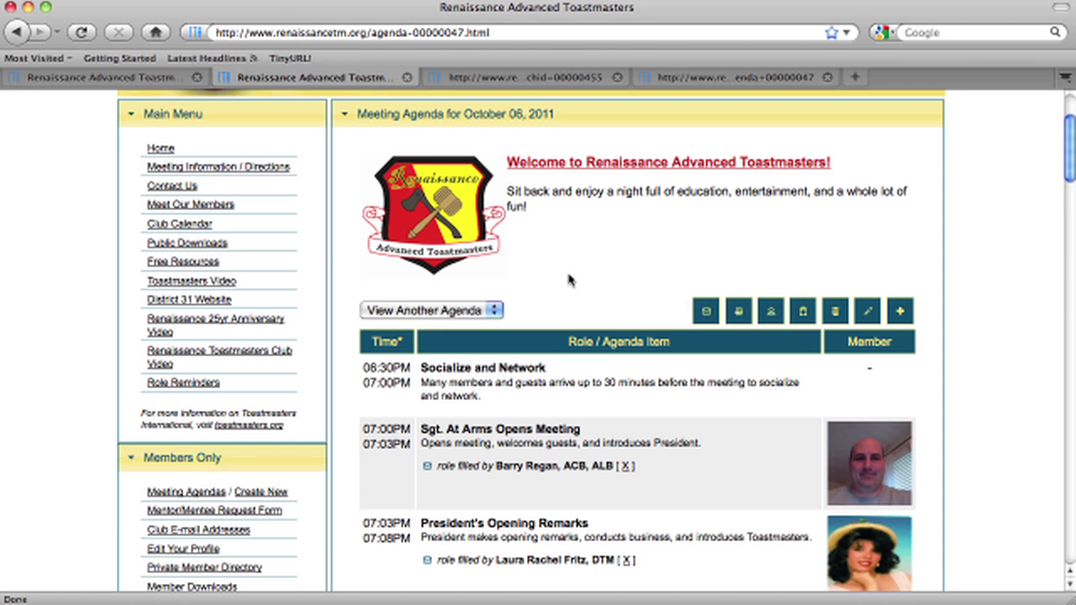
pyautogui.scroll(-5, 569, 280)
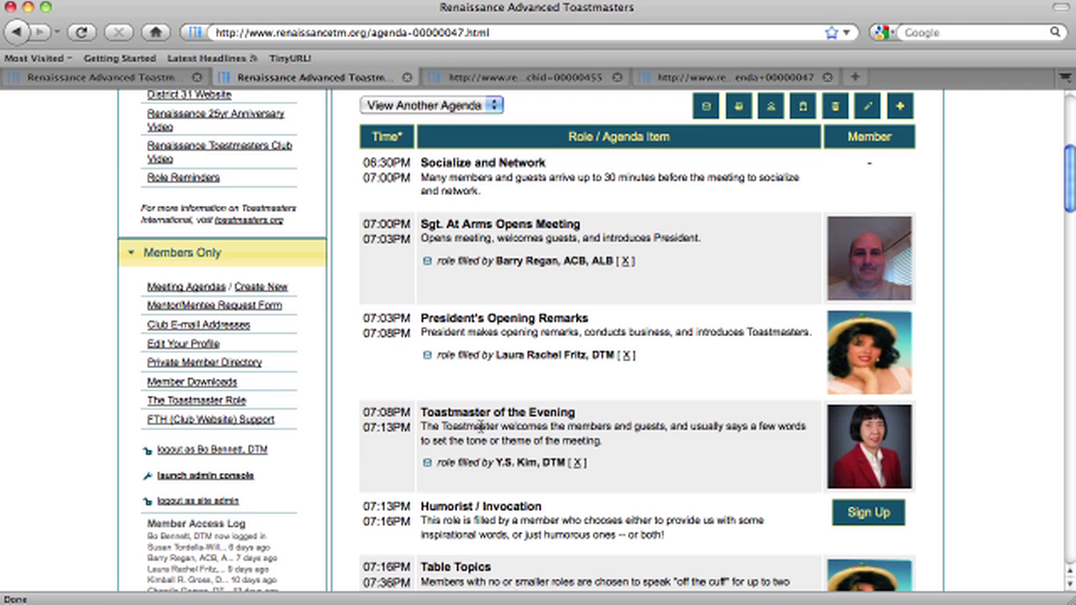
pyautogui.moveTo(493, 412); pyautogui.dragTo(421, 414)
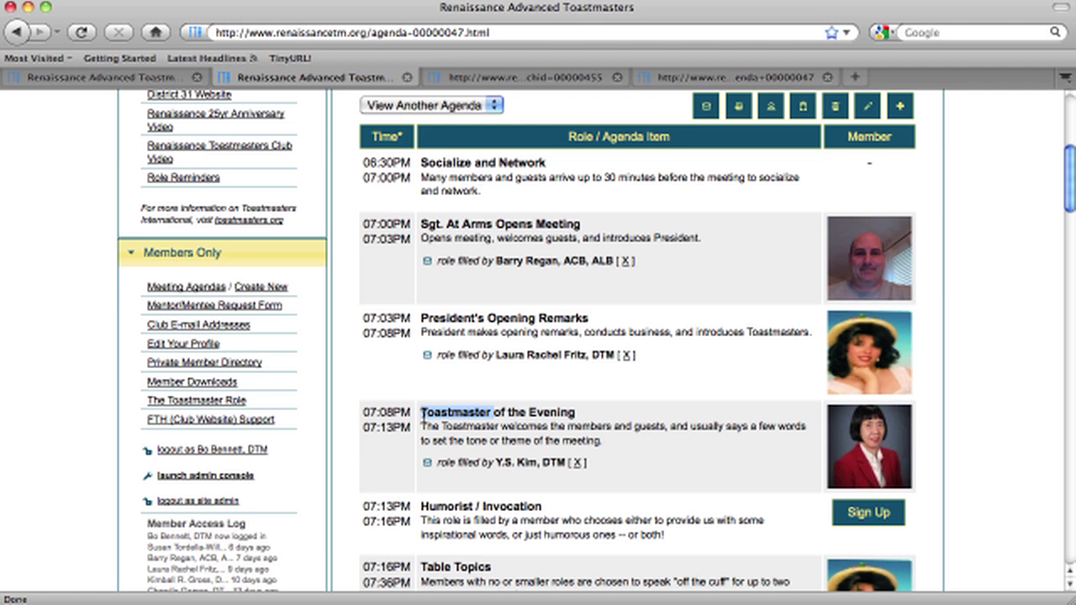
pyautogui.click(646, 425)
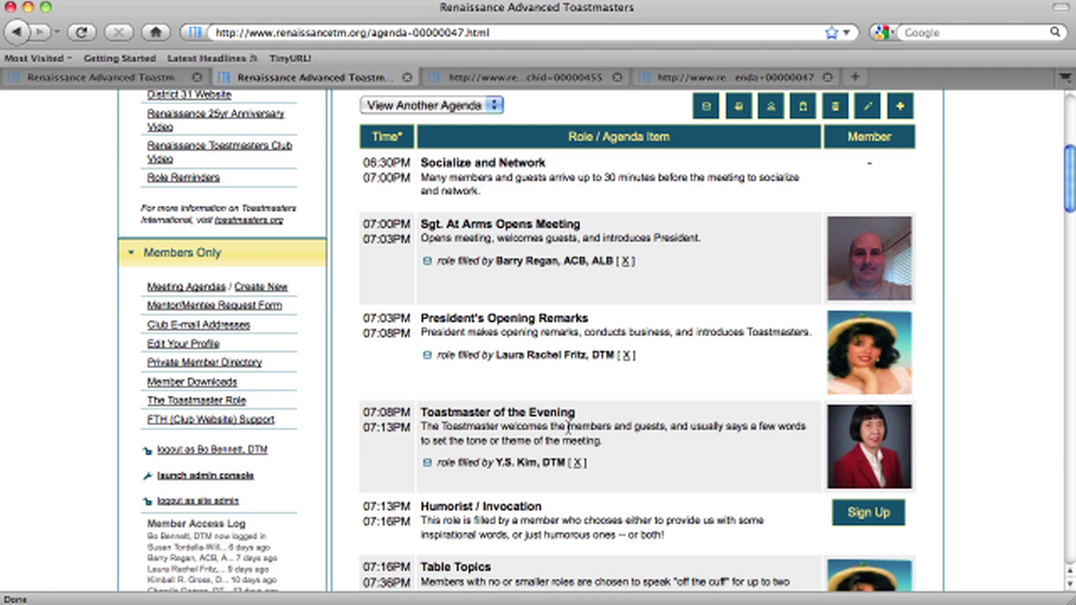
pyautogui.scroll(2, 568, 425)
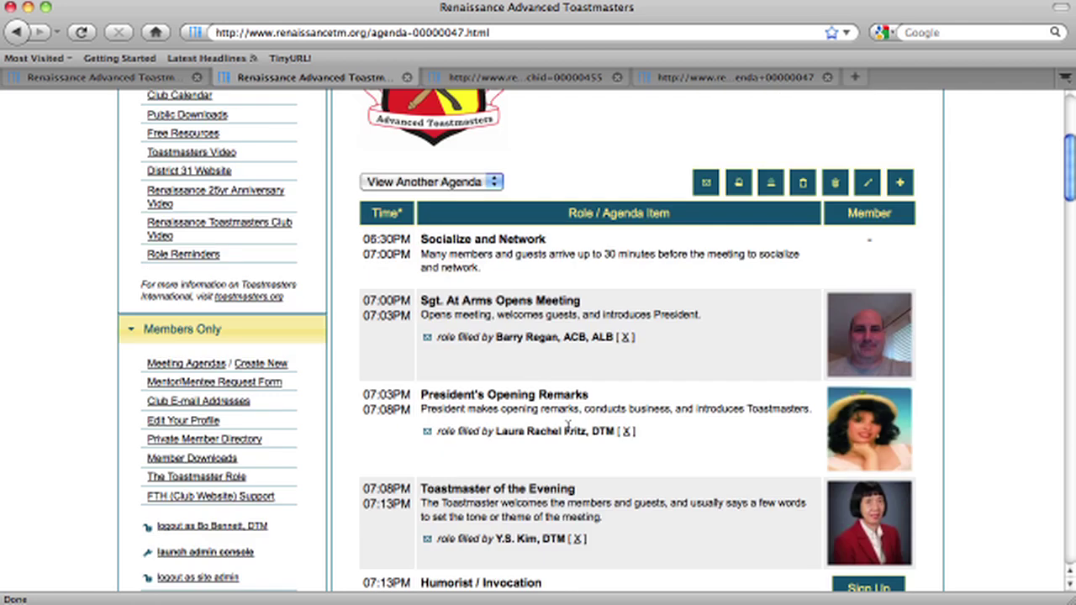
pyautogui.scroll(-1, 567, 425)
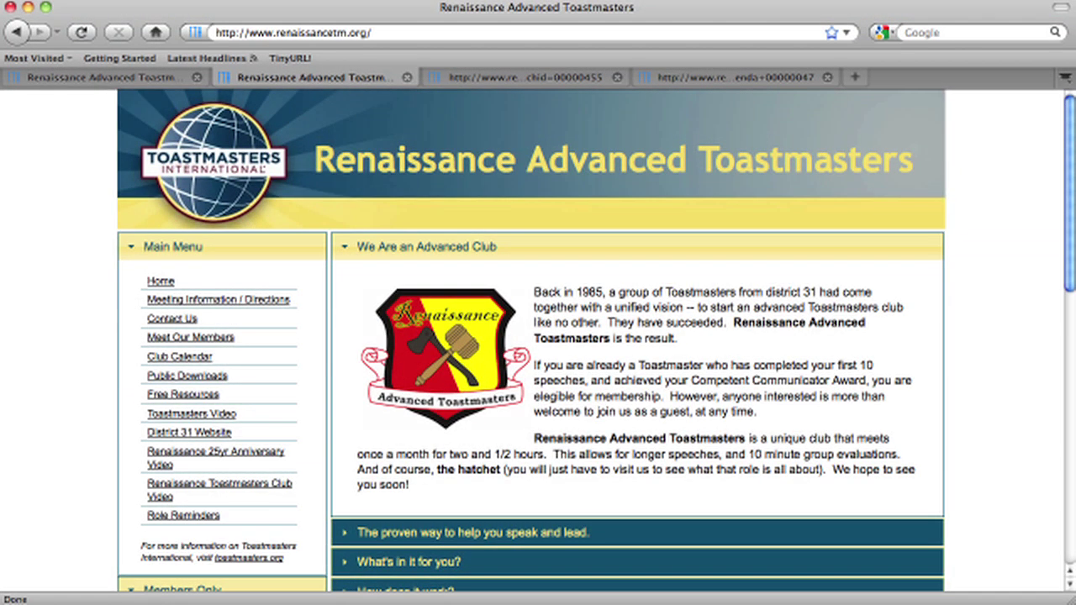
pyautogui.scroll(-5, 51, 547)
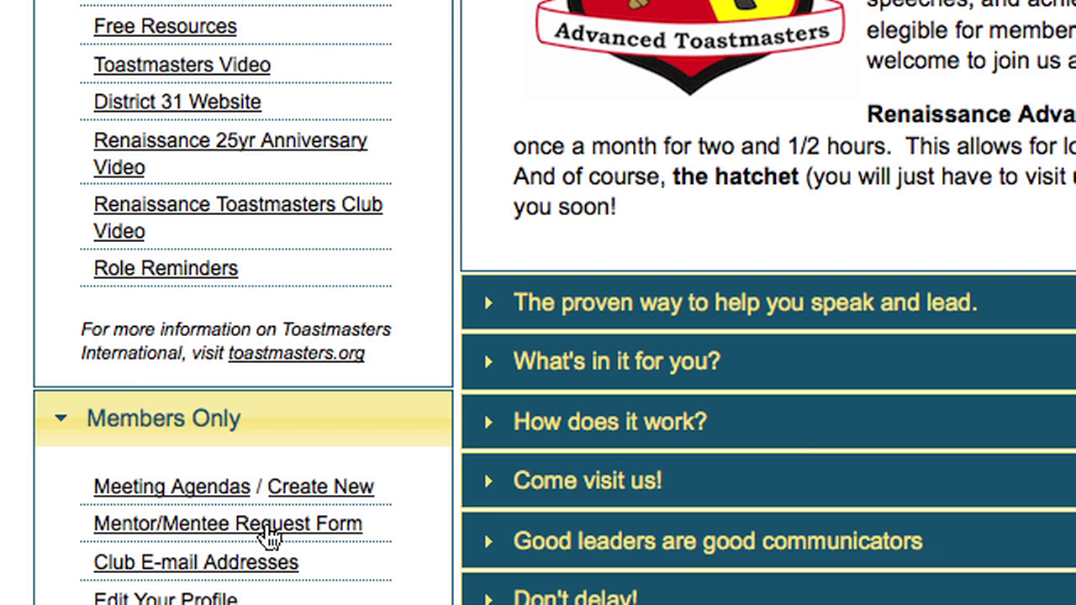
pyautogui.click(267, 533)
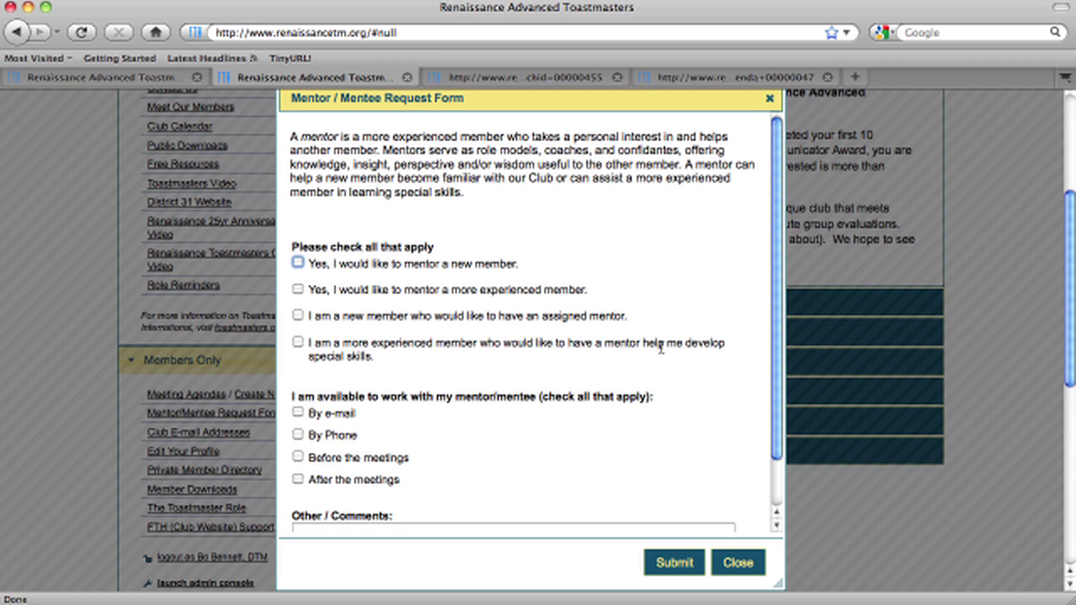
pyautogui.click(298, 343)
pyautogui.click(297, 315)
pyautogui.click(298, 342)
pyautogui.click(298, 316)
pyautogui.click(298, 289)
pyautogui.click(297, 262)
pyautogui.click(297, 289)
pyautogui.click(298, 262)
pyautogui.scroll(-2, 383, 469)
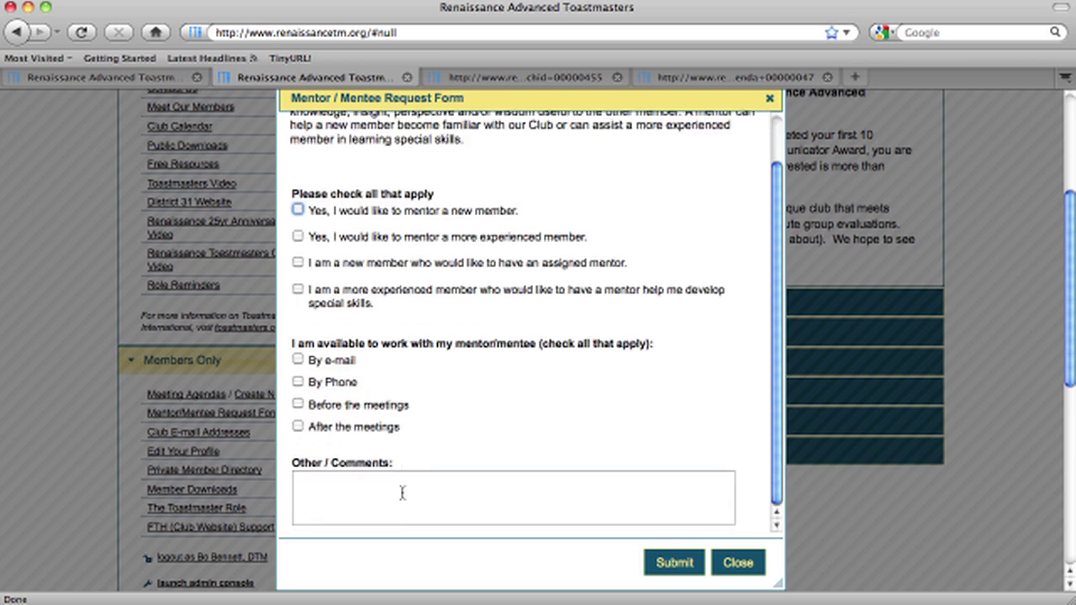
pyautogui.click(433, 492)
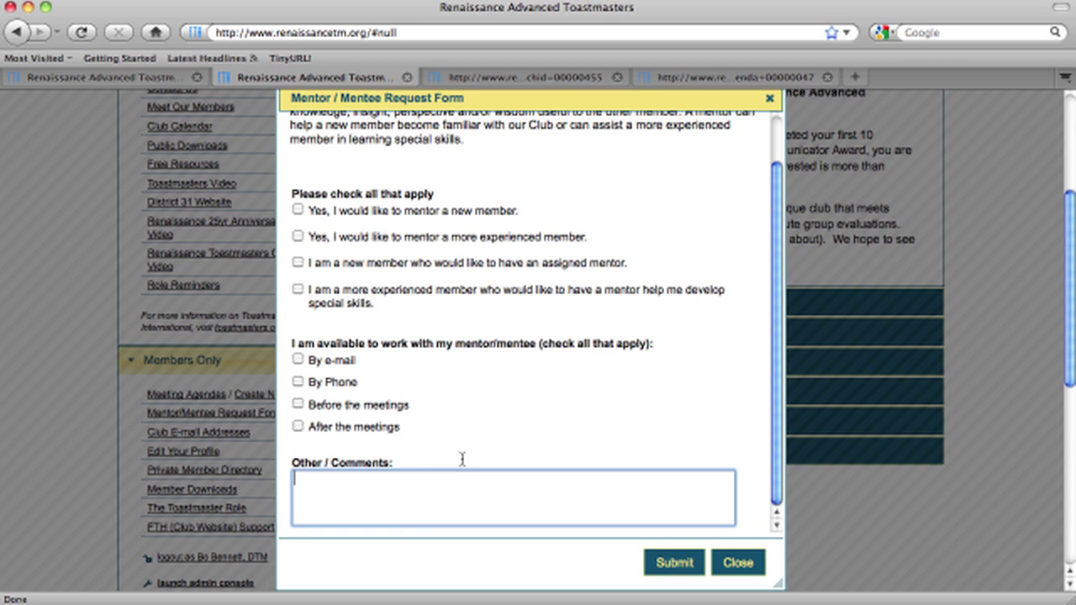
pyautogui.click(740, 564)
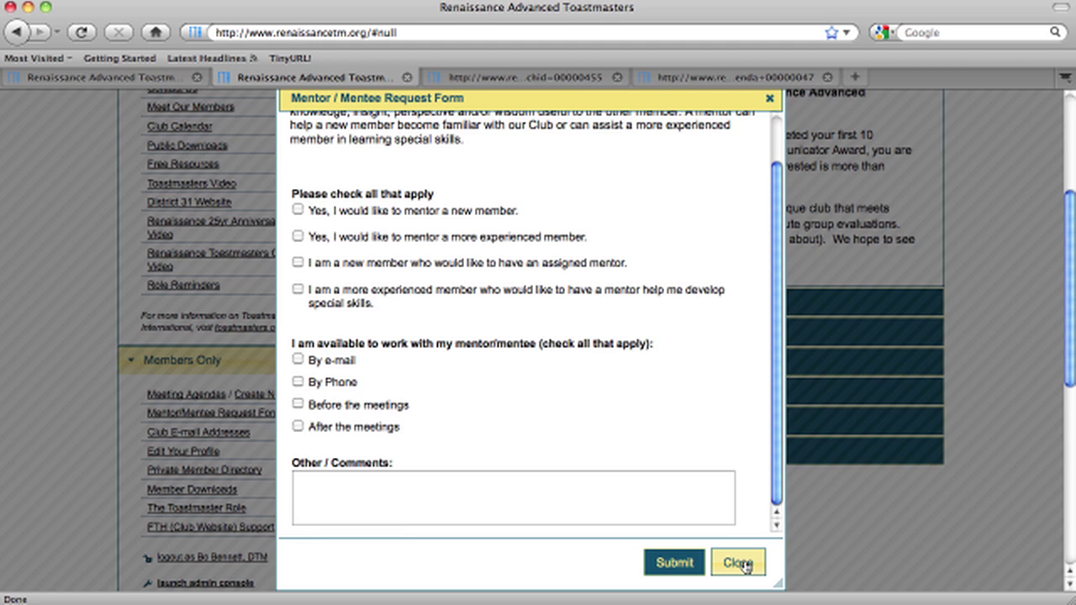
pyautogui.click(740, 563)
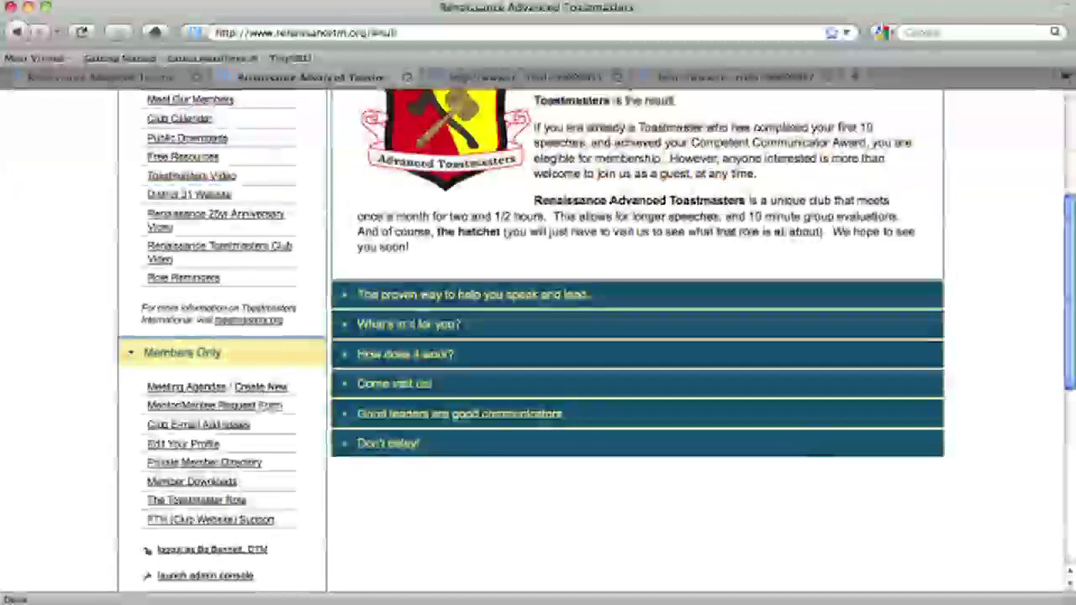
# Scroll the club home page to the Members Only panel with the Edit Your Profile link.
pyautogui.scroll(5, 325, 588)
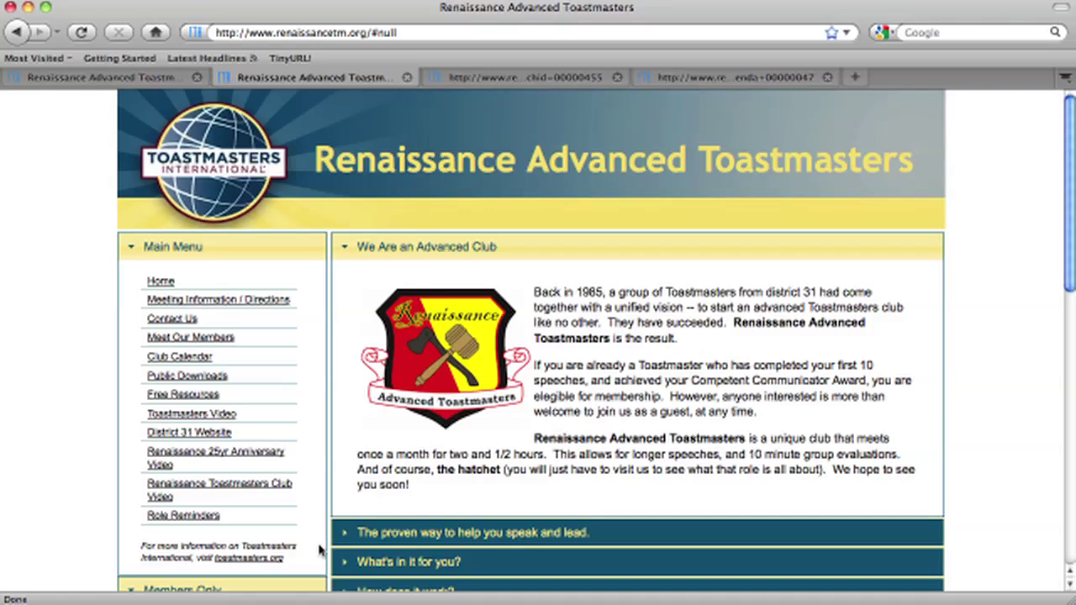
pyautogui.scroll(-5, 319, 551)
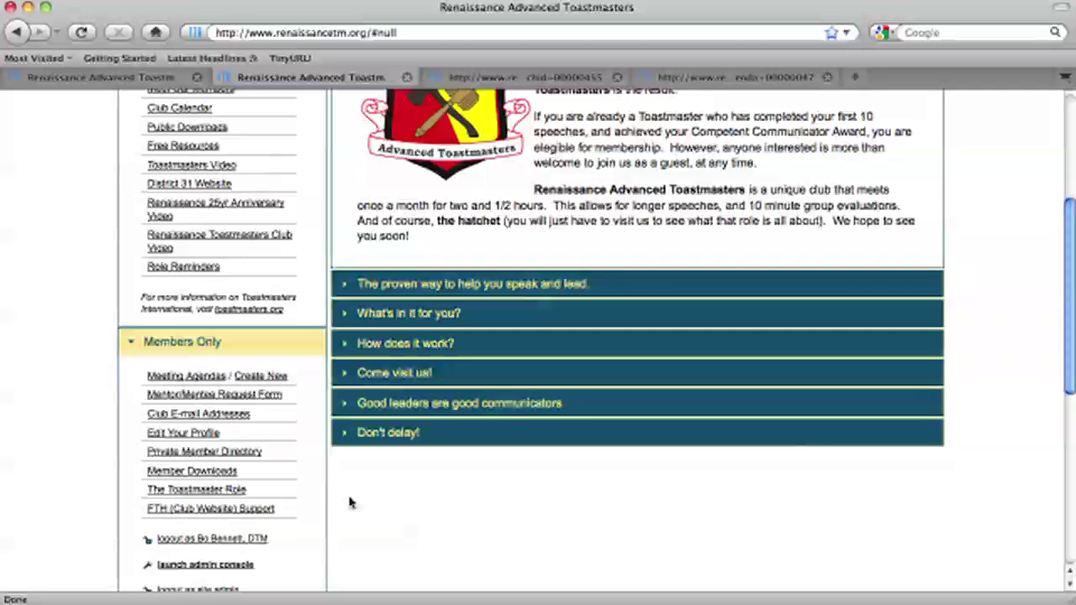
pyautogui.scroll(5, 350, 503)
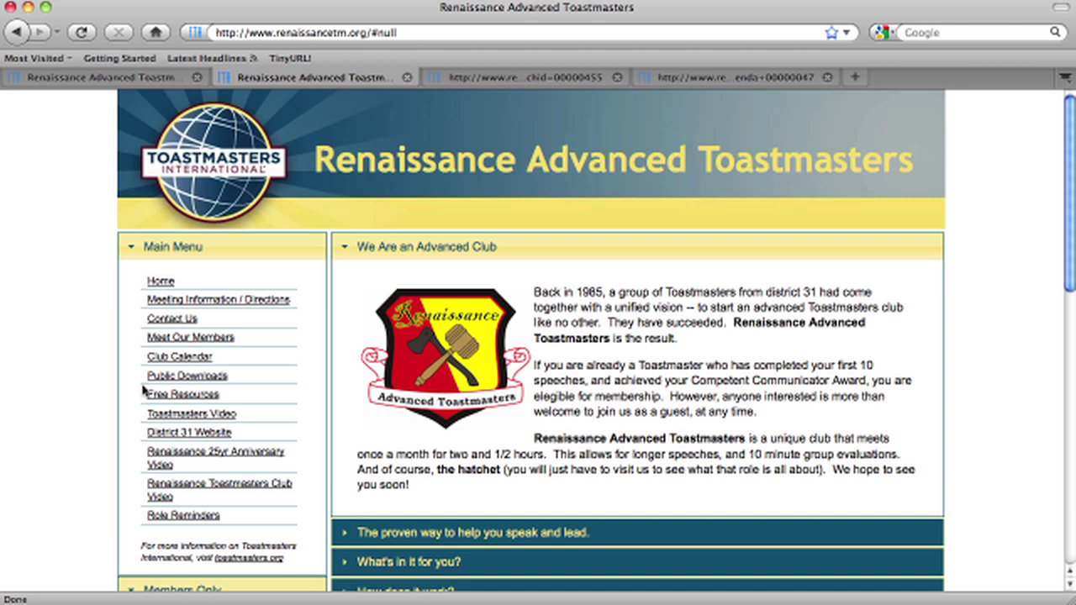
pyautogui.scroll(-5, 140, 392)
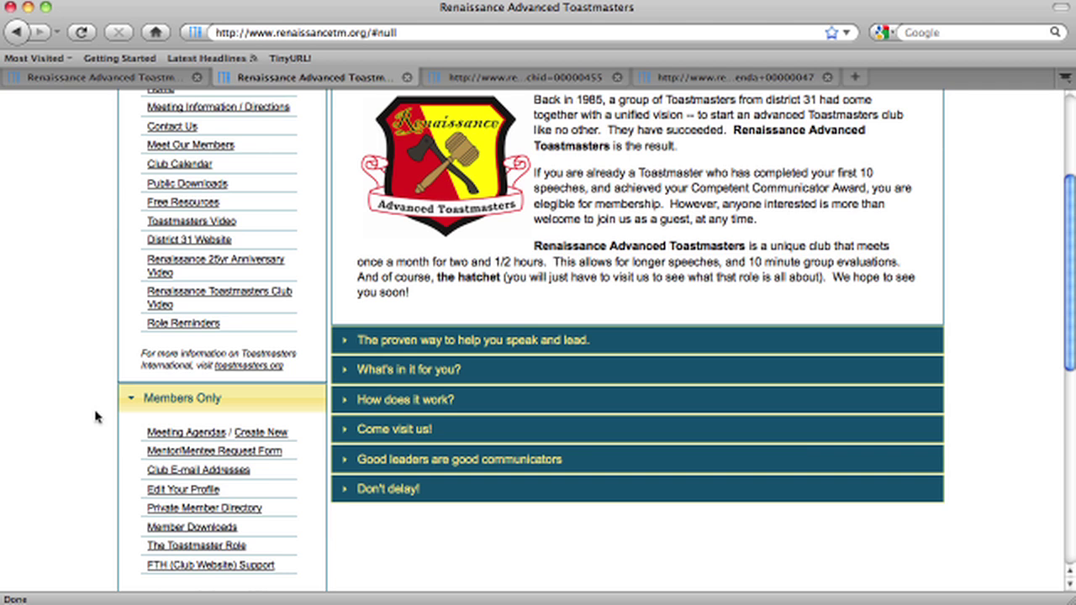
pyautogui.scroll(-3, 95, 417)
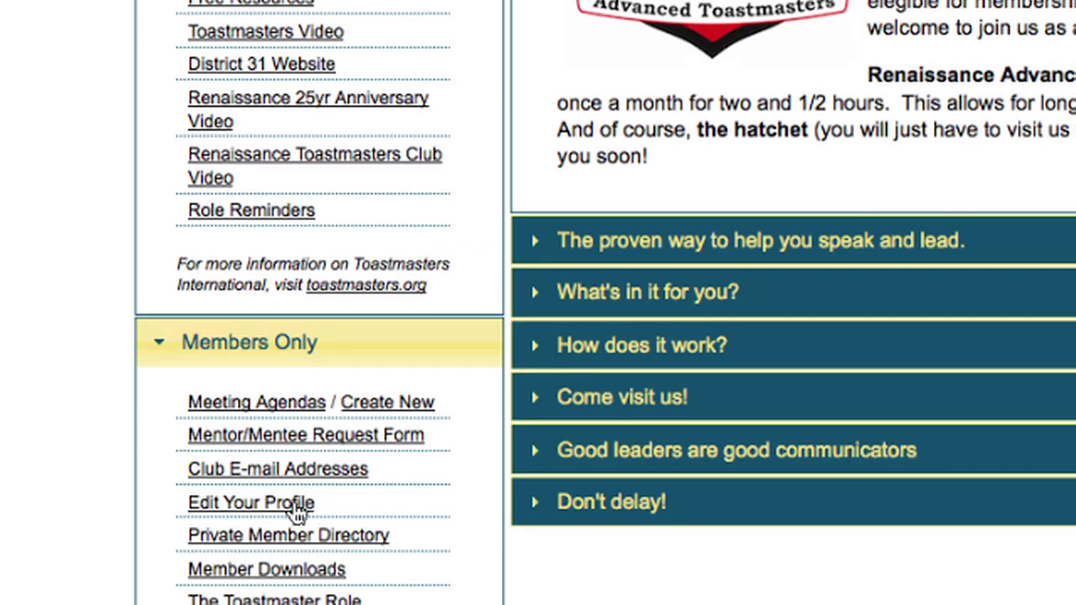
pyautogui.scroll(-1, 296, 513)
pyautogui.scroll(3, 296, 513)
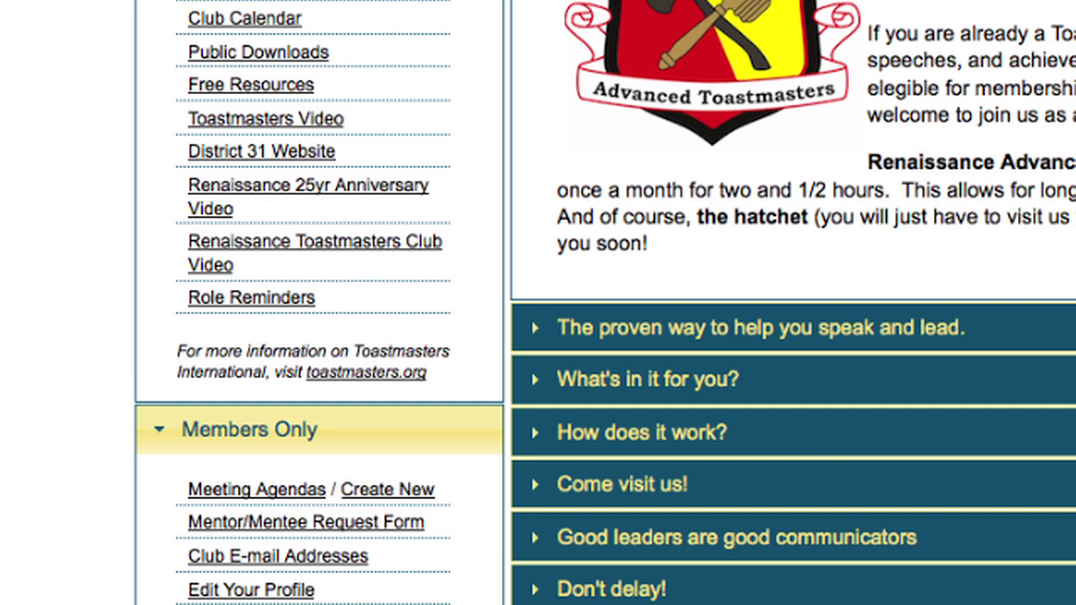
# Open Edit Your Profile and leave Make Your Profile Public set to NO.
pyautogui.click(269, 593)
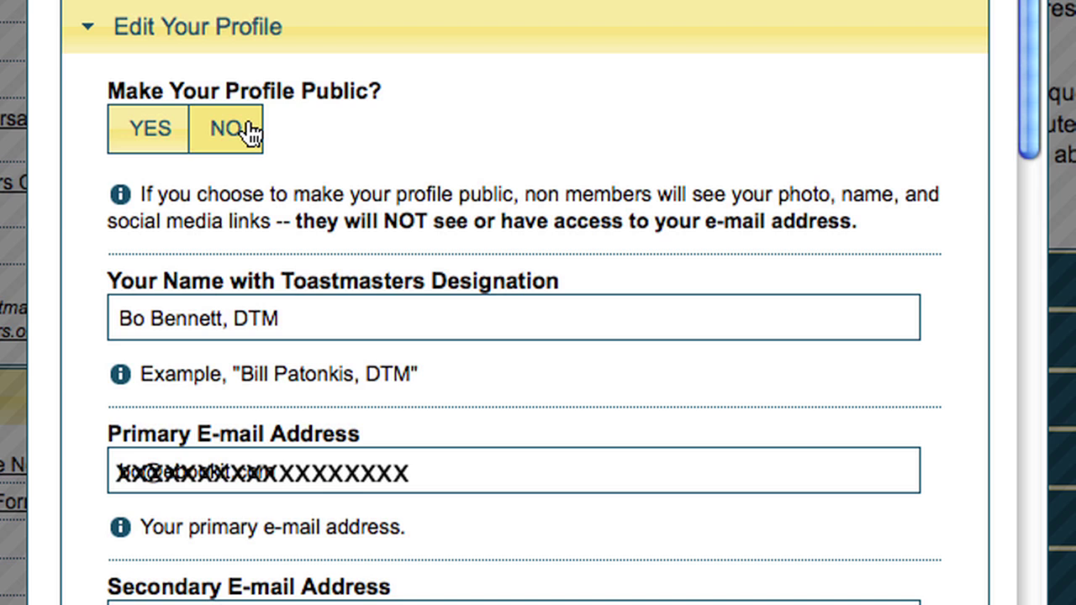
pyautogui.click(244, 131)
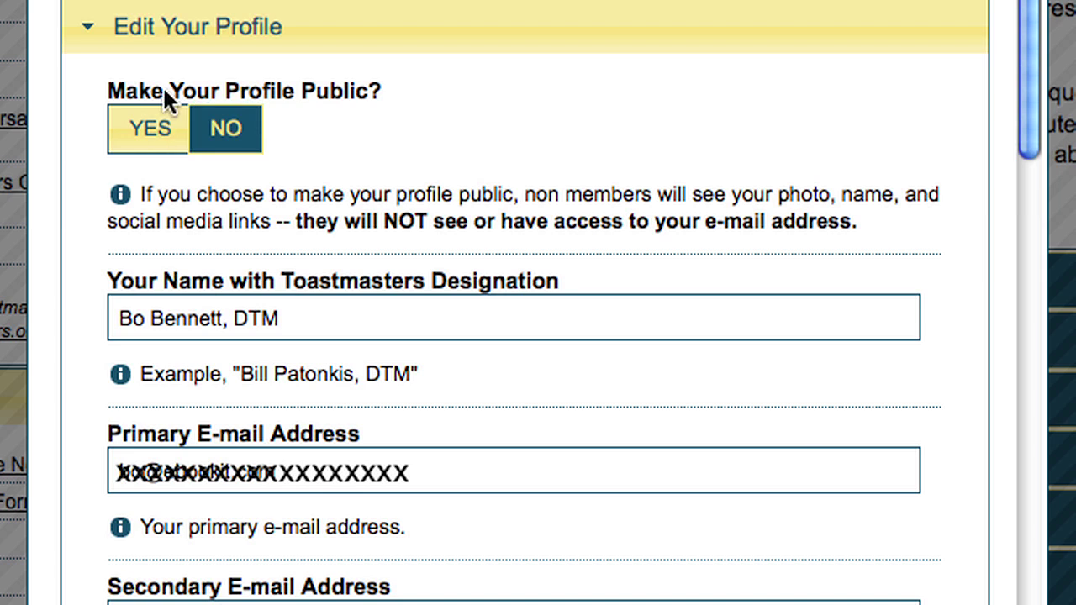
pyautogui.click(151, 135)
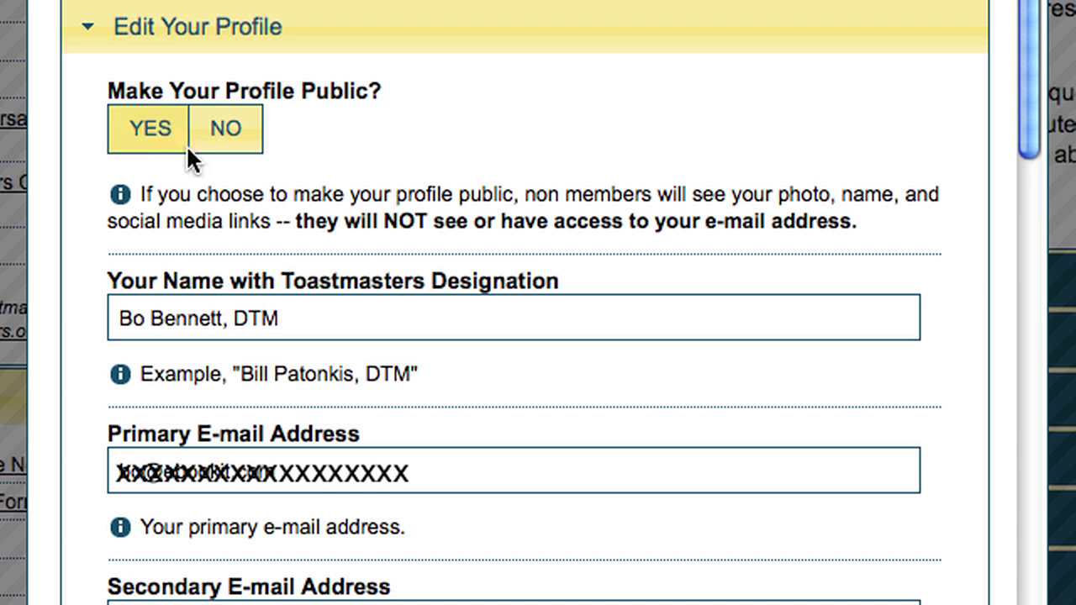
pyautogui.click(150, 130)
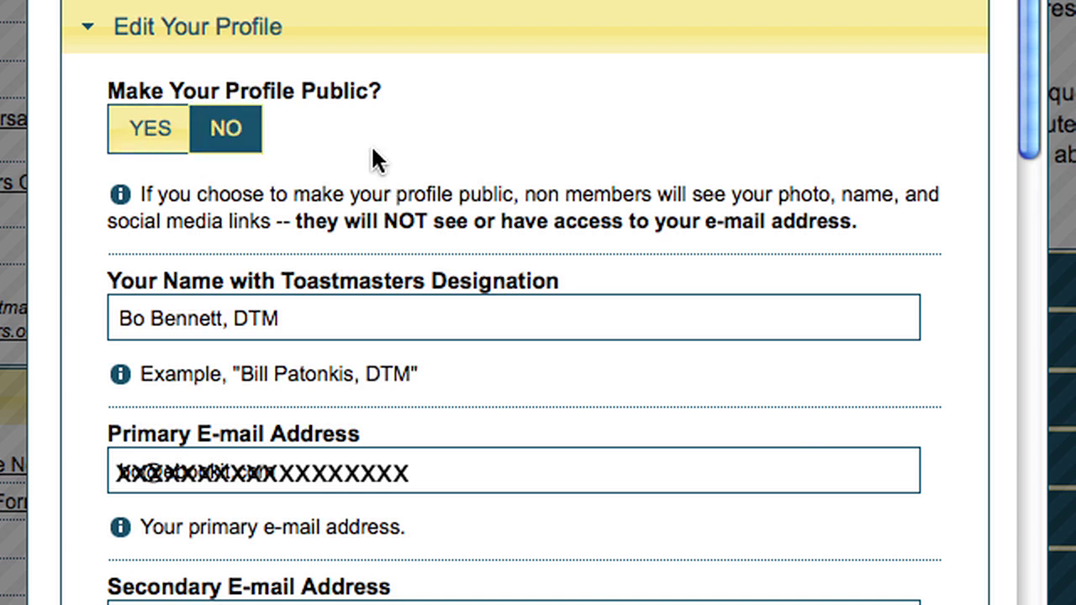
pyautogui.click(161, 148)
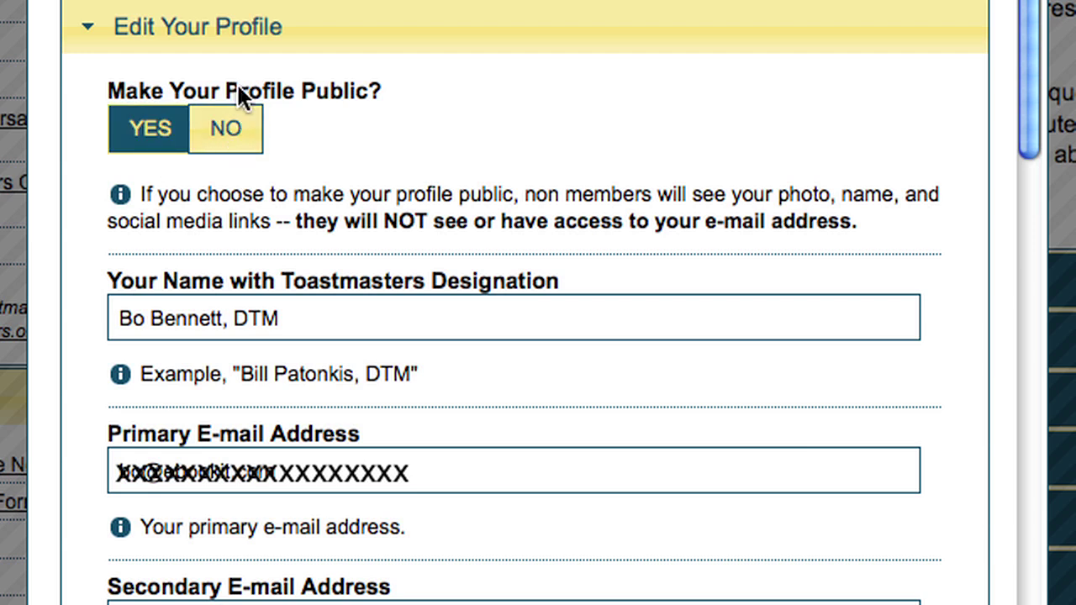
pyautogui.click(159, 136)
pyautogui.click(224, 132)
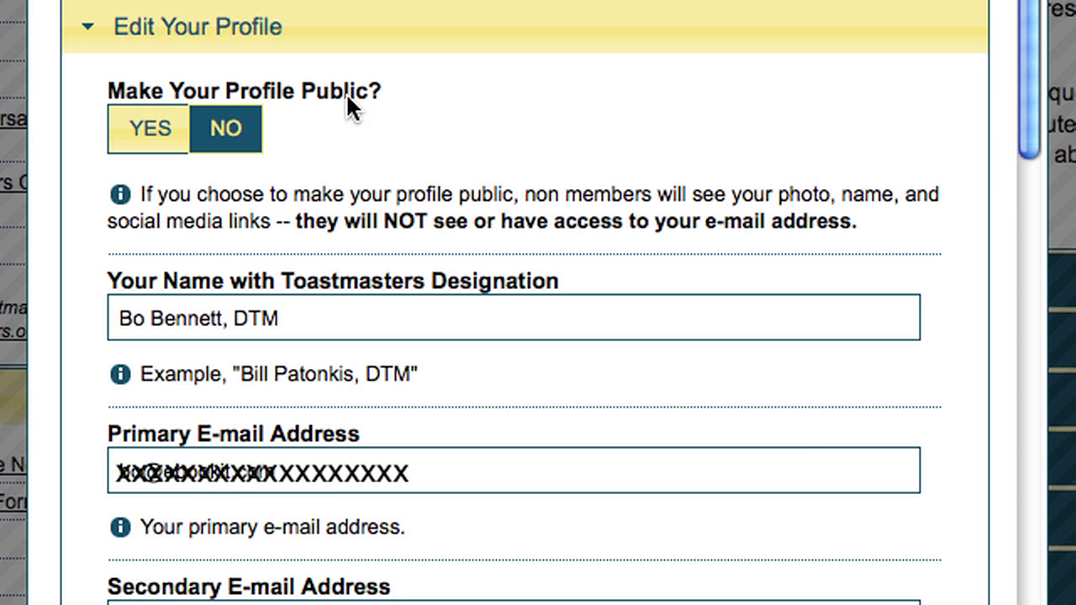
# Review the member name, briefly selecting its DTM designation.
pyautogui.scroll(-5, 345, 93)
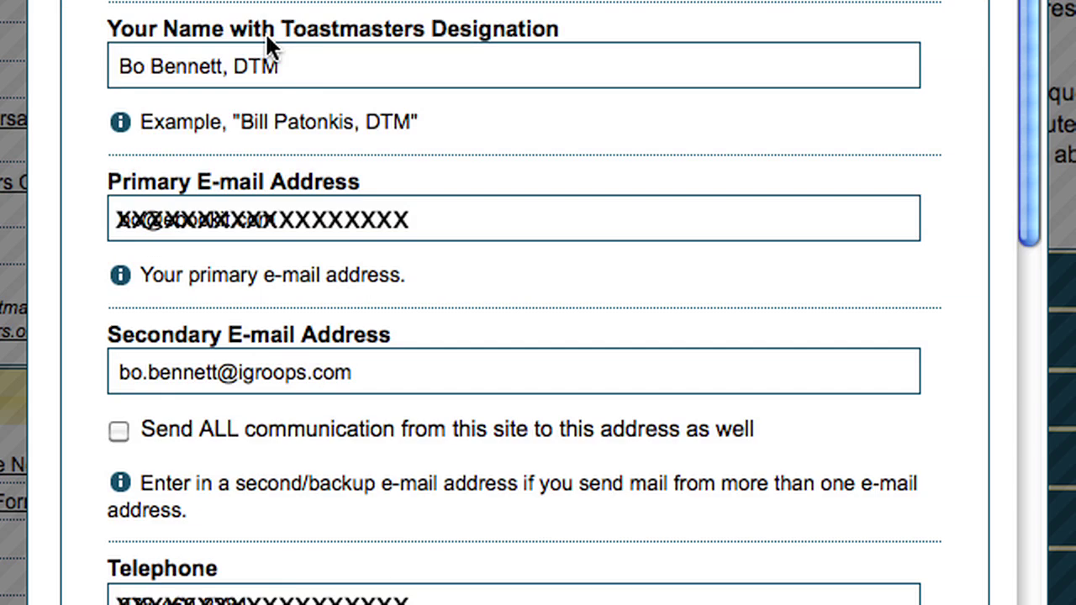
pyautogui.click(306, 85)
pyautogui.moveTo(277, 67); pyautogui.dragTo(227, 74)
pyautogui.click(339, 73)
pyautogui.scroll(-3, 344, 79)
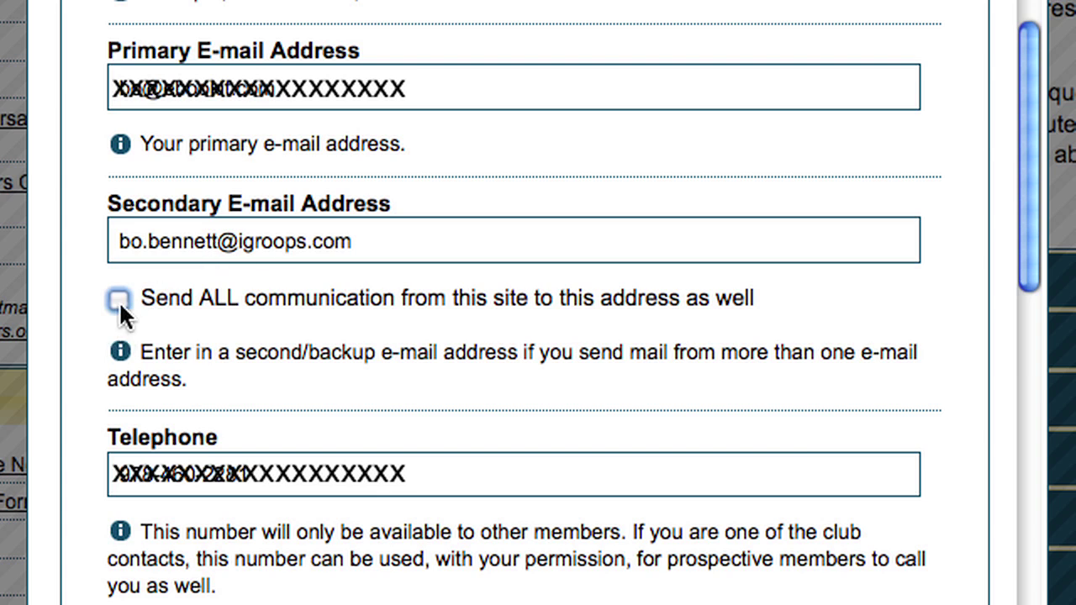
# Tick 'Send ALL communication from this site to this address as well' for the secondary e-mail.
pyautogui.click(374, 253)
pyautogui.click(412, 240)
pyautogui.click(353, 84)
pyautogui.click(372, 250)
pyautogui.click(313, 77)
pyautogui.click(386, 243)
pyautogui.click(118, 300)
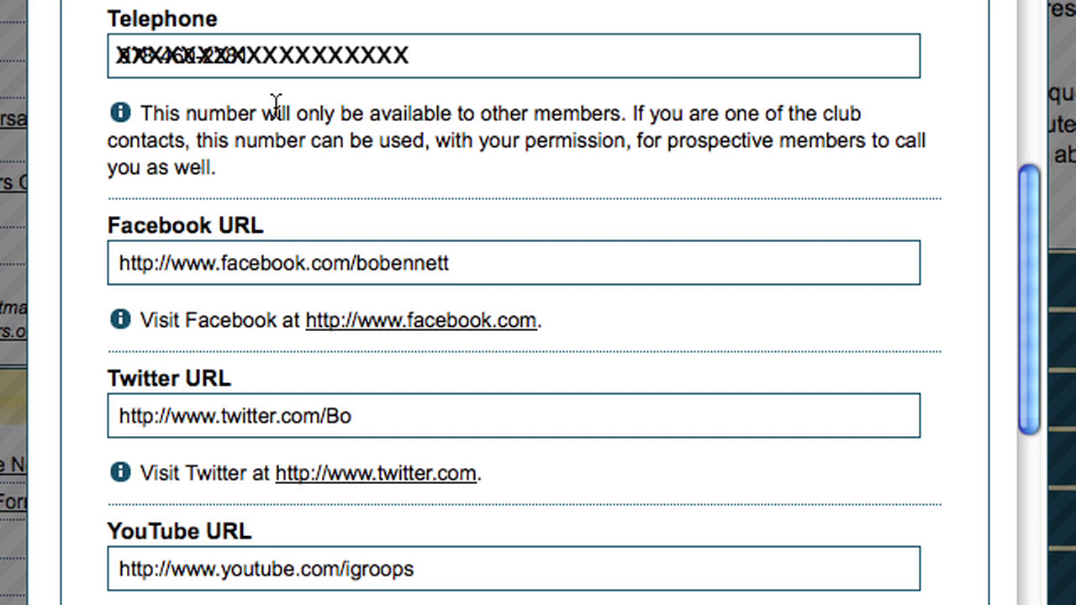
# Finish the brief member bio and move down to the Upload Your Photo section.
pyautogui.scroll(-5, 673, 160)
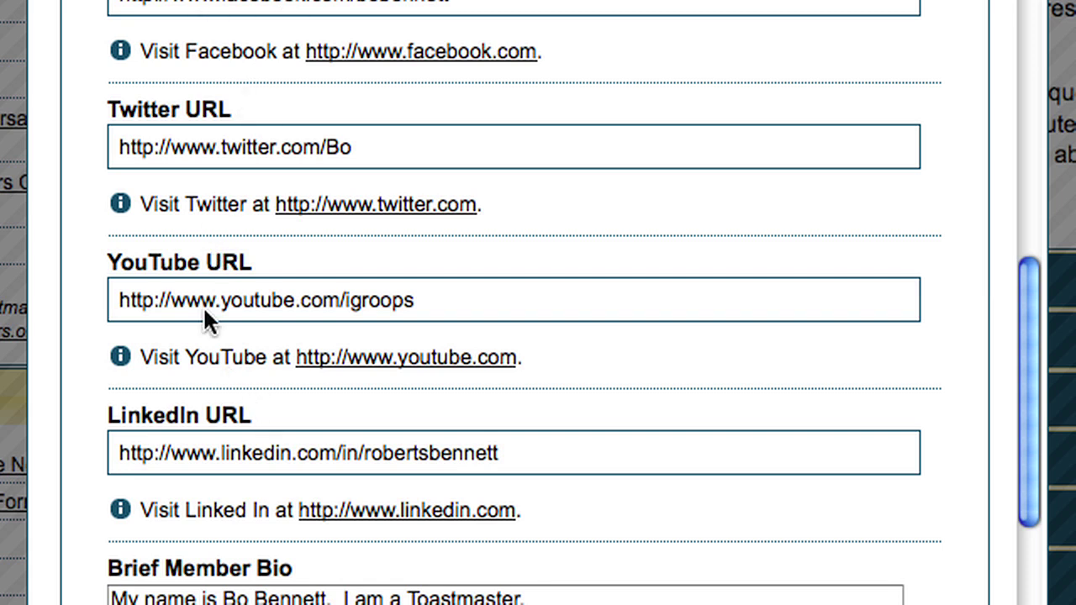
pyautogui.scroll(-5, 208, 324)
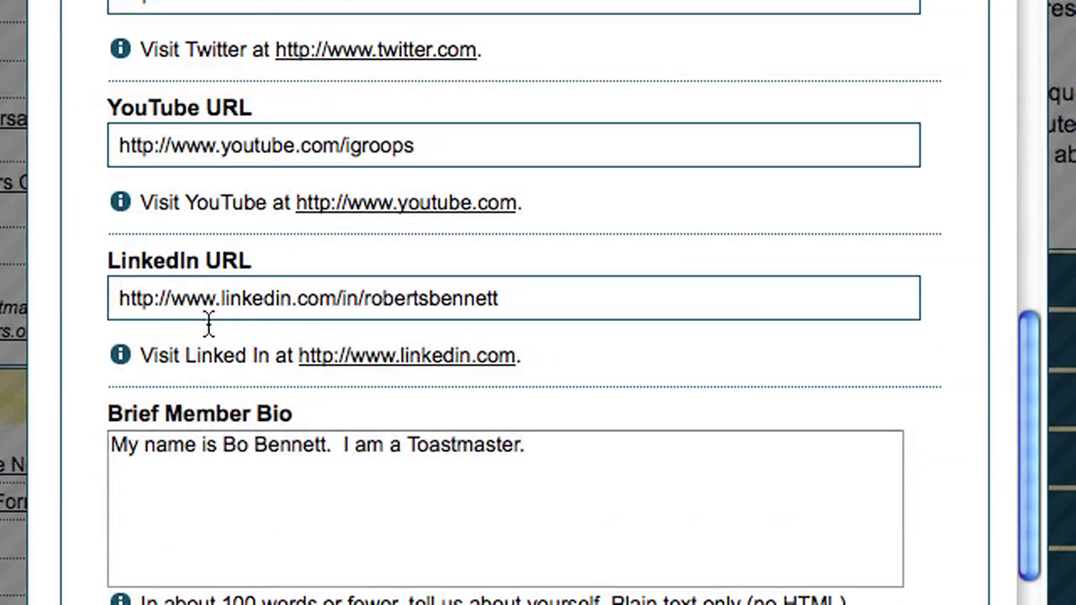
pyautogui.scroll(-6, 209, 324)
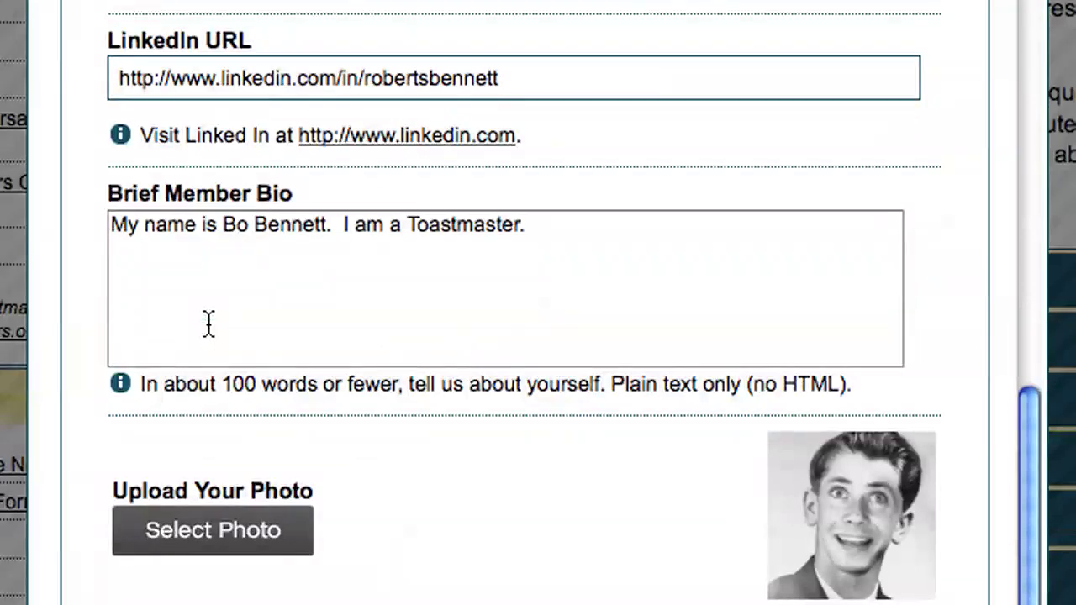
pyautogui.click(289, 264)
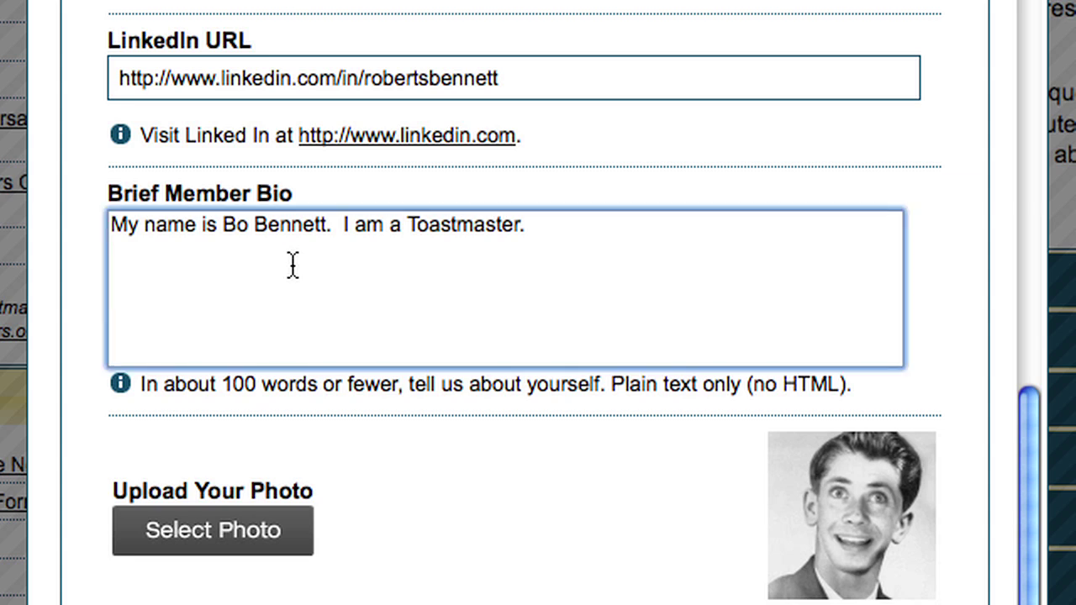
pyautogui.scroll(-5, 293, 264)
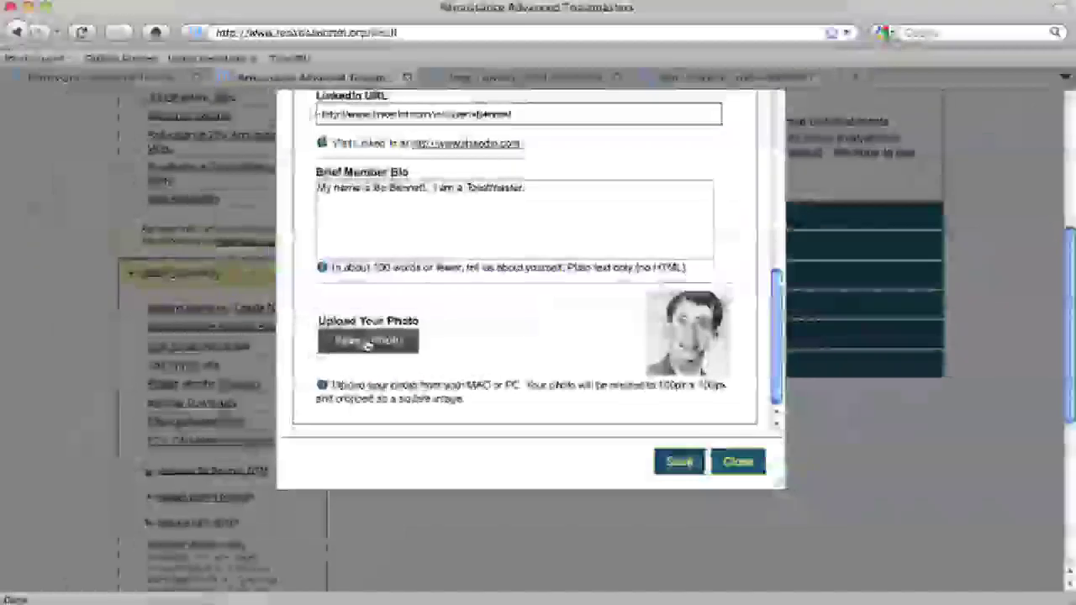
# Upload Bo-large-evcast.jpg from the Desktop as the new profile photo.
pyautogui.click(367, 344)
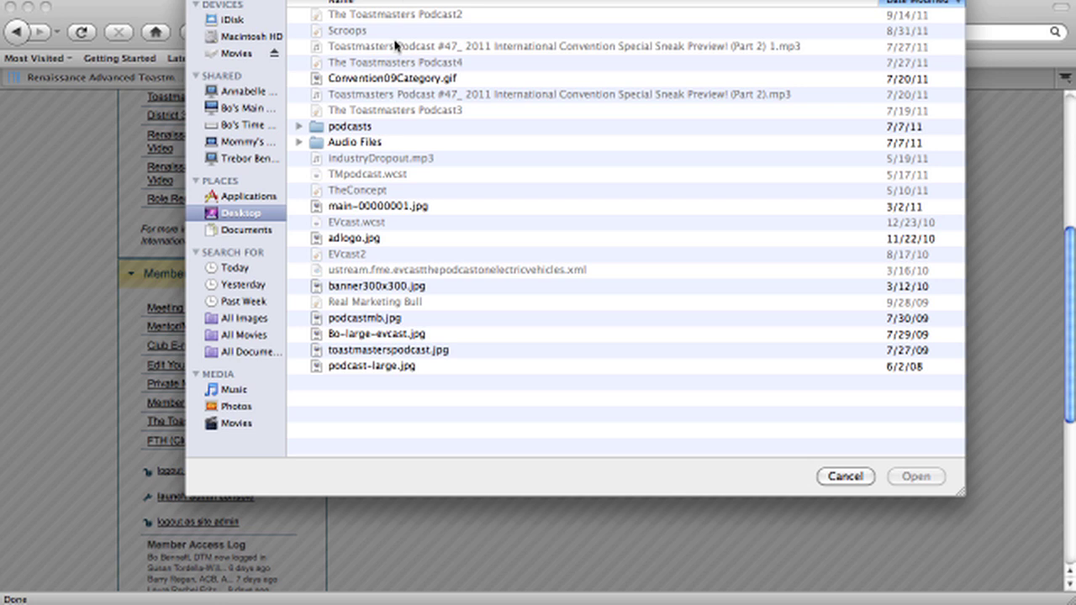
pyautogui.click(392, 336)
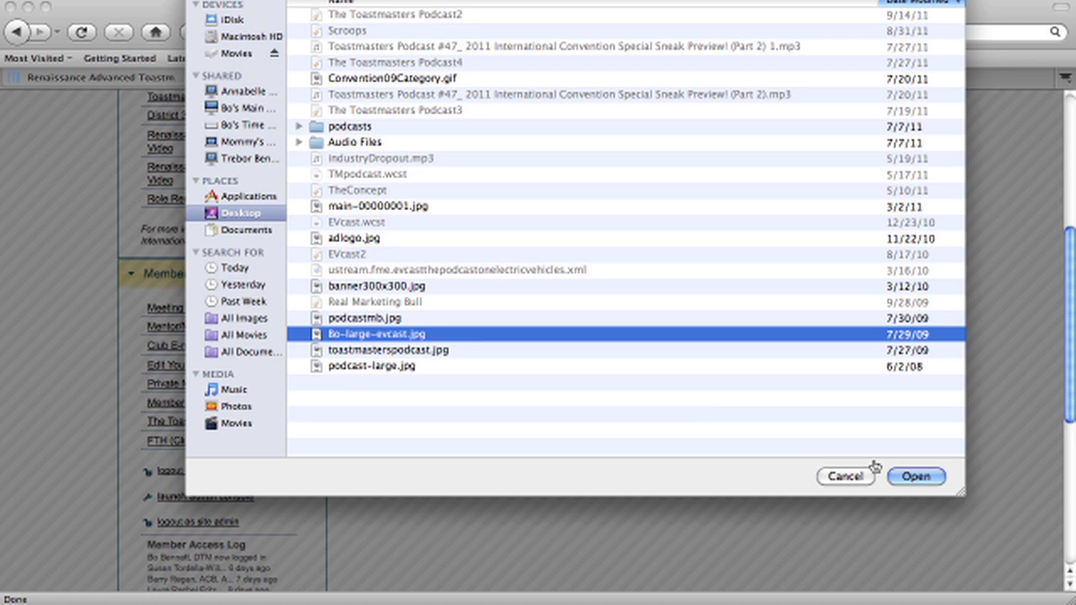
pyautogui.click(916, 477)
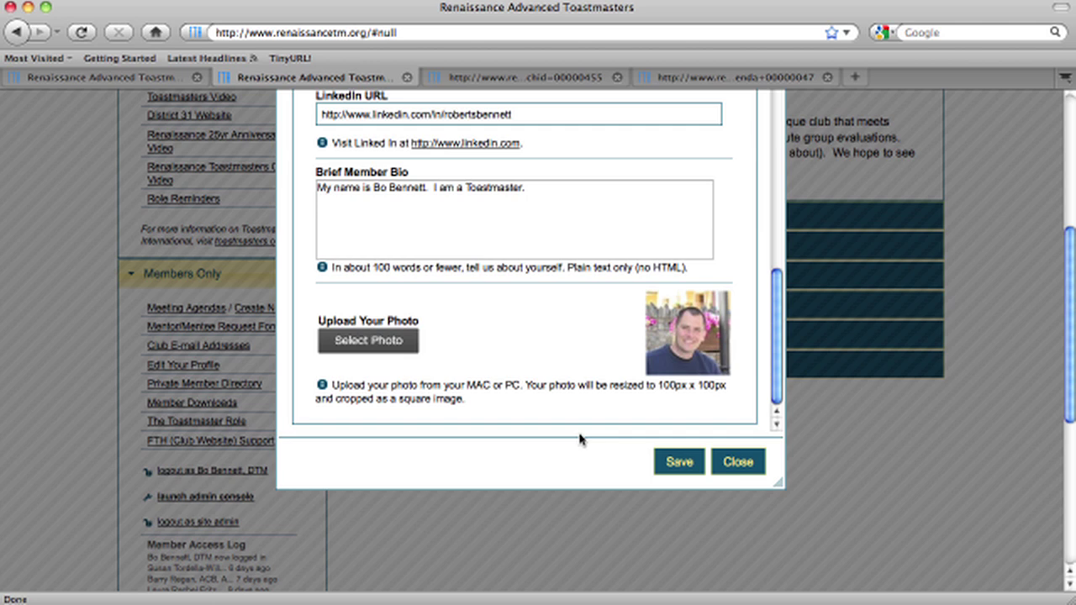
pyautogui.scroll(8, 515, 236)
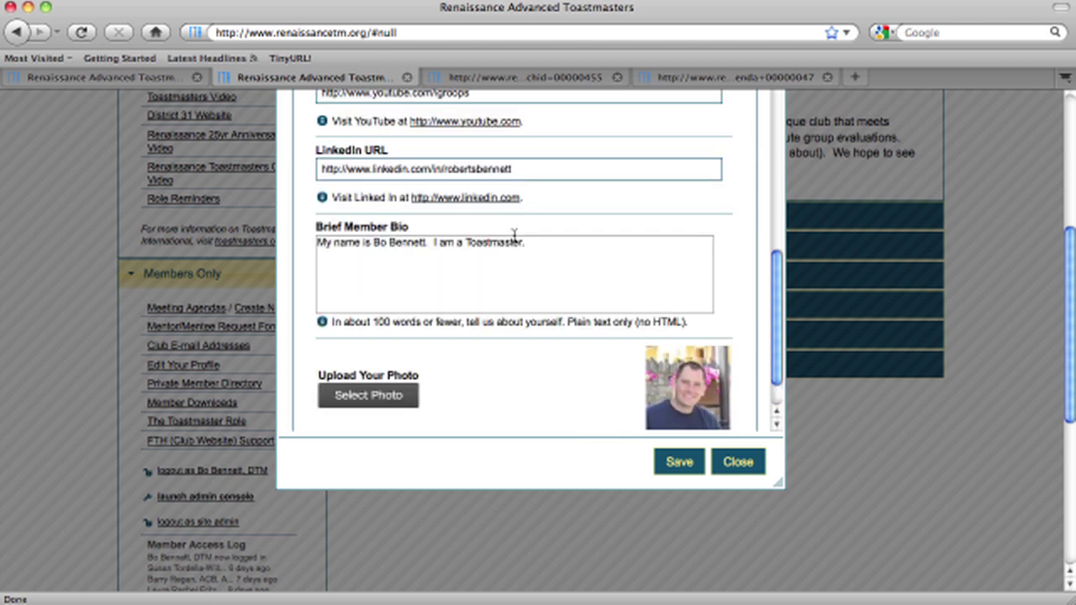
pyautogui.scroll(-3, 514, 238)
pyautogui.scroll(-5, 514, 238)
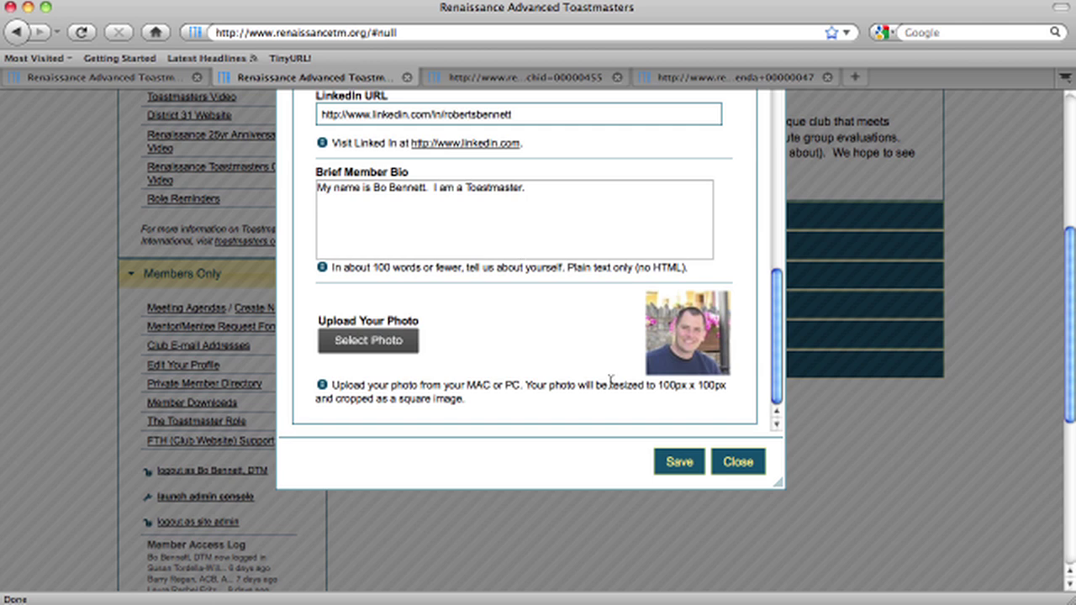
# Save the profile and find your entry on the Meet Our Members listing.
pyautogui.click(677, 463)
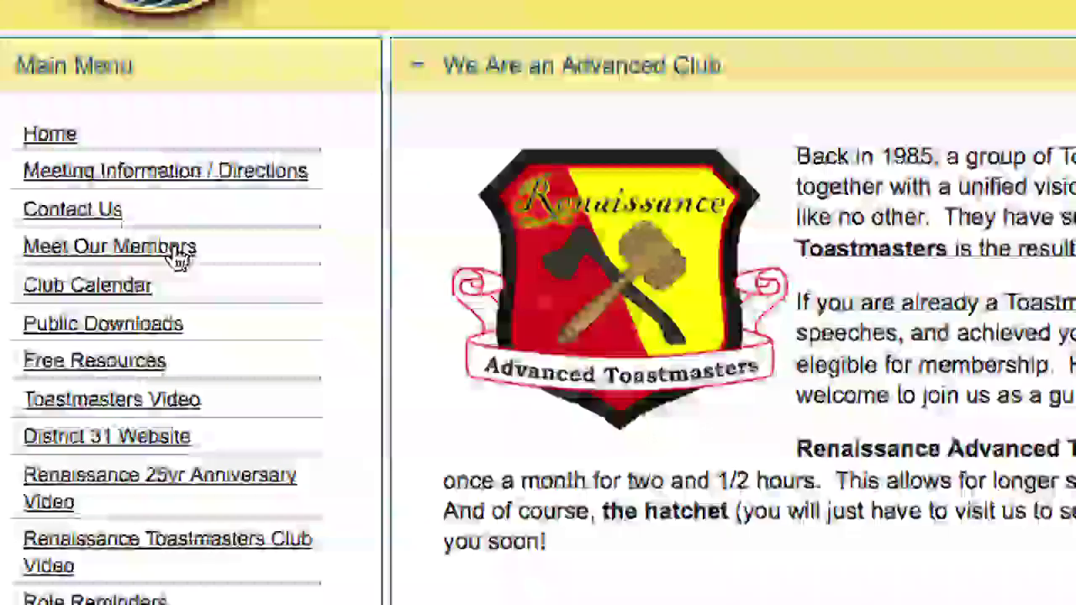
pyautogui.click(178, 259)
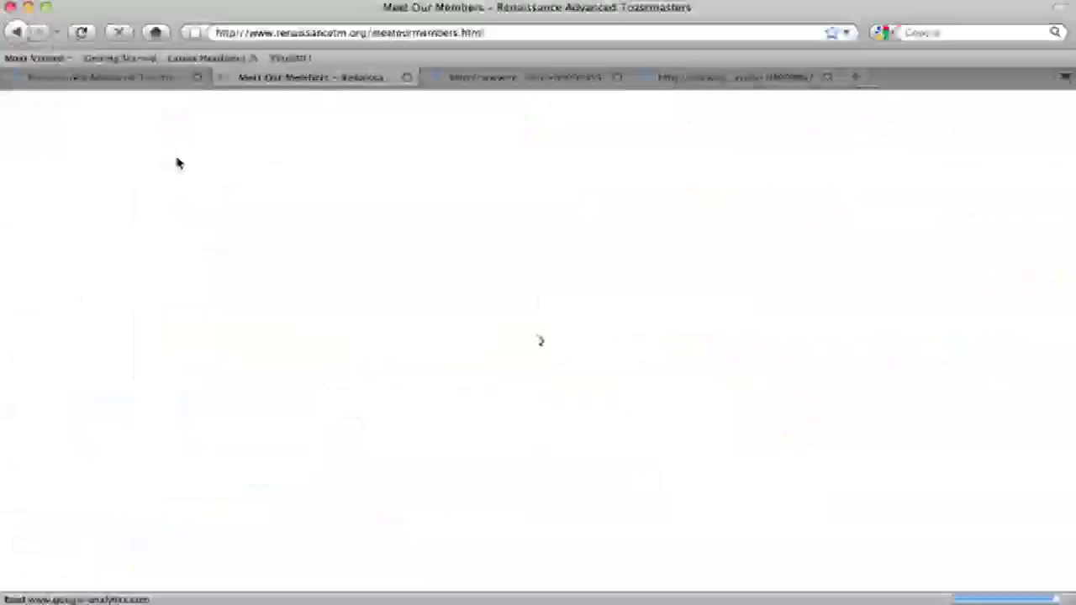
pyautogui.scroll(-2, 589, 233)
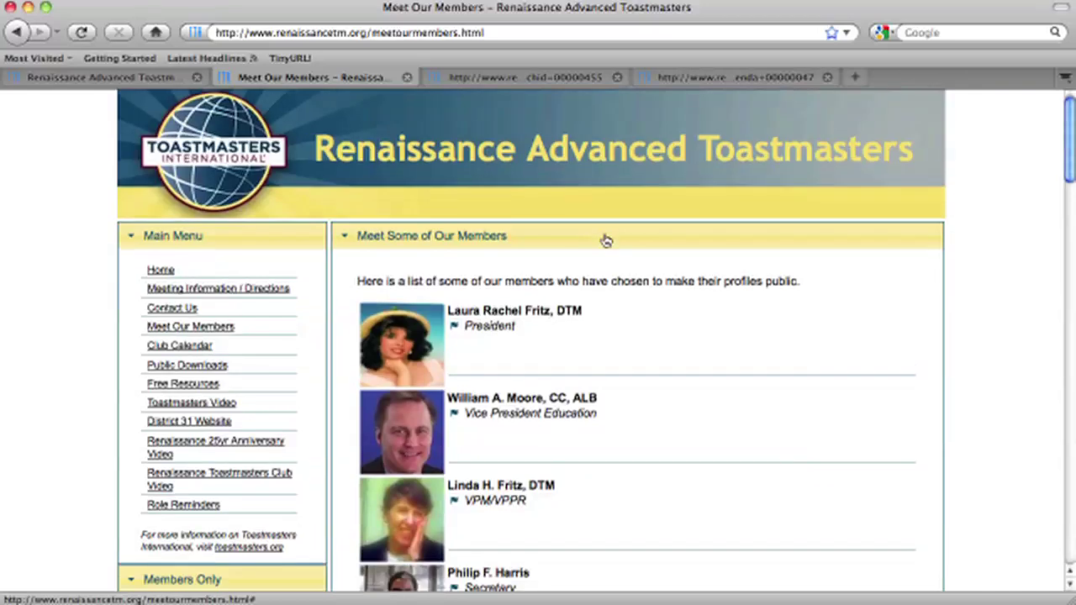
pyautogui.scroll(-7, 604, 240)
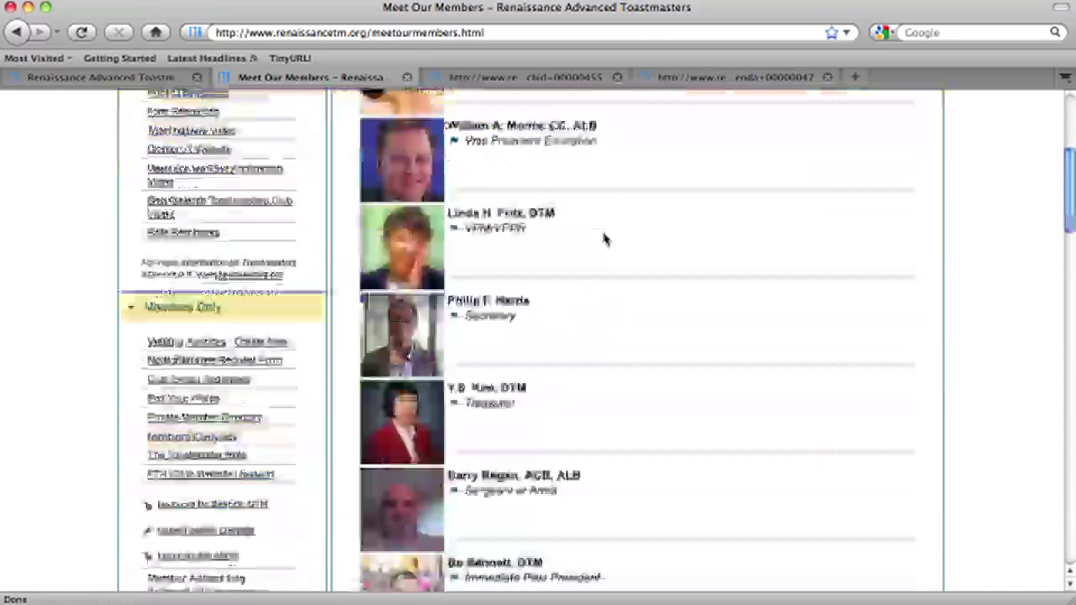
pyautogui.scroll(-10, 603, 241)
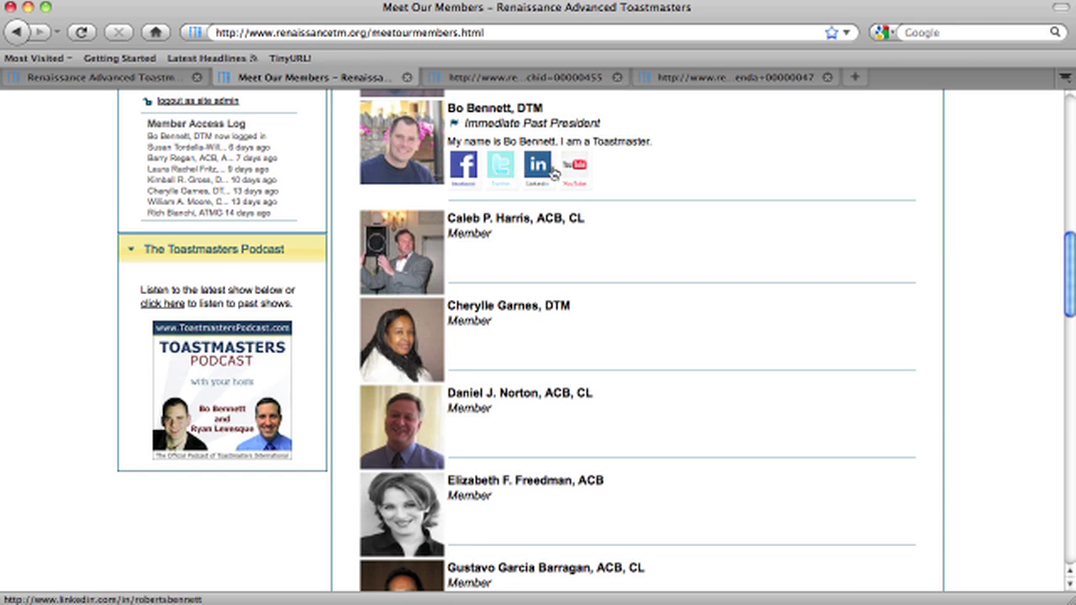
# Test the Facebook link on your member entry and return to the home page.
pyautogui.click(468, 176)
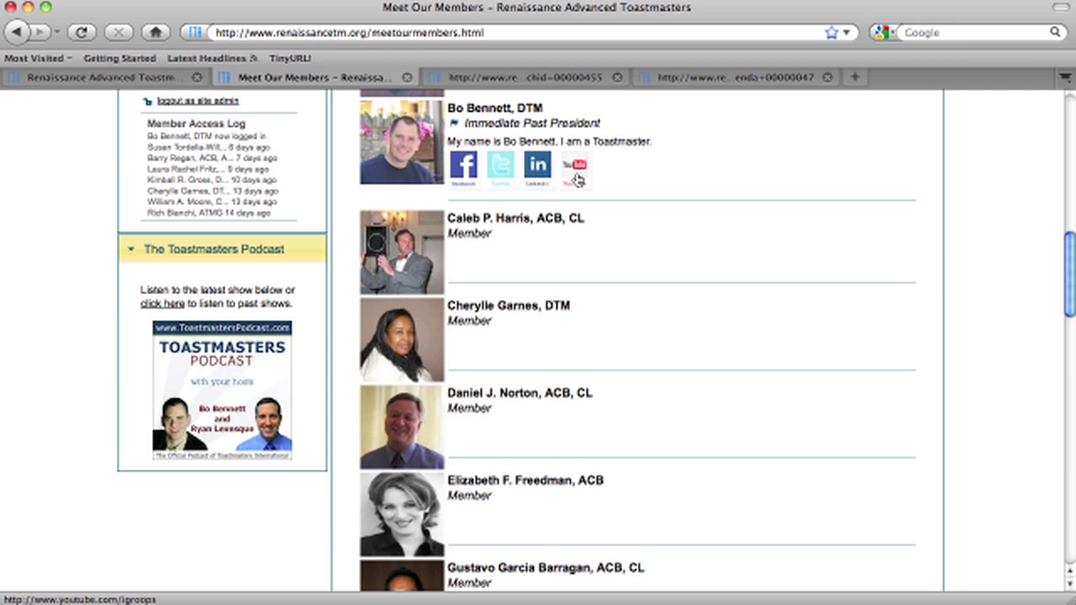
pyautogui.scroll(1, 579, 179)
pyautogui.scroll(1, 588, 177)
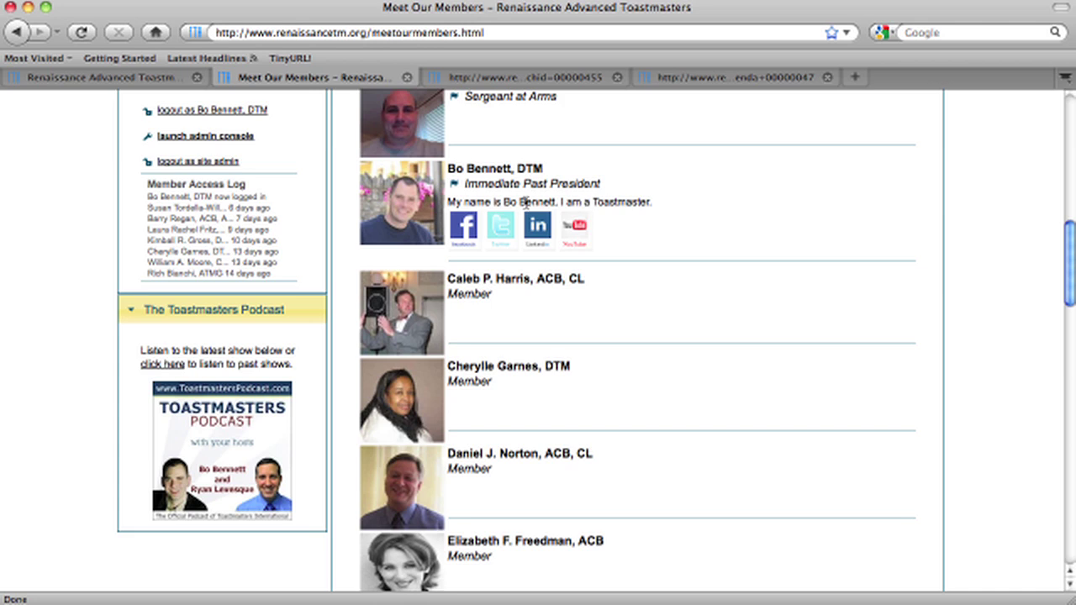
pyautogui.scroll(5, 526, 205)
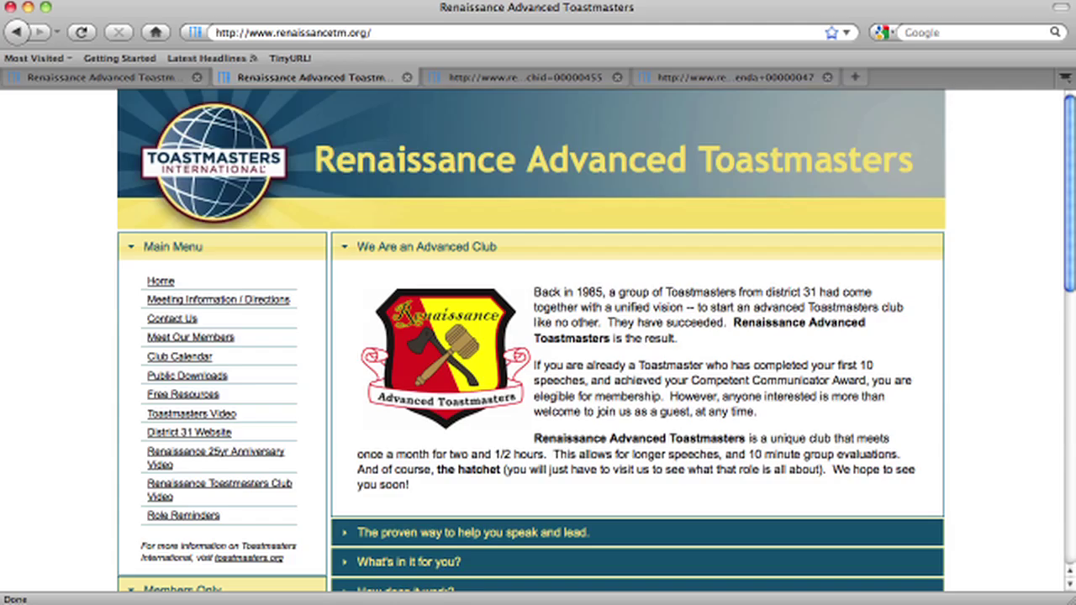
pyautogui.scroll(-2, 347, 332)
pyautogui.scroll(-2, 347, 332)
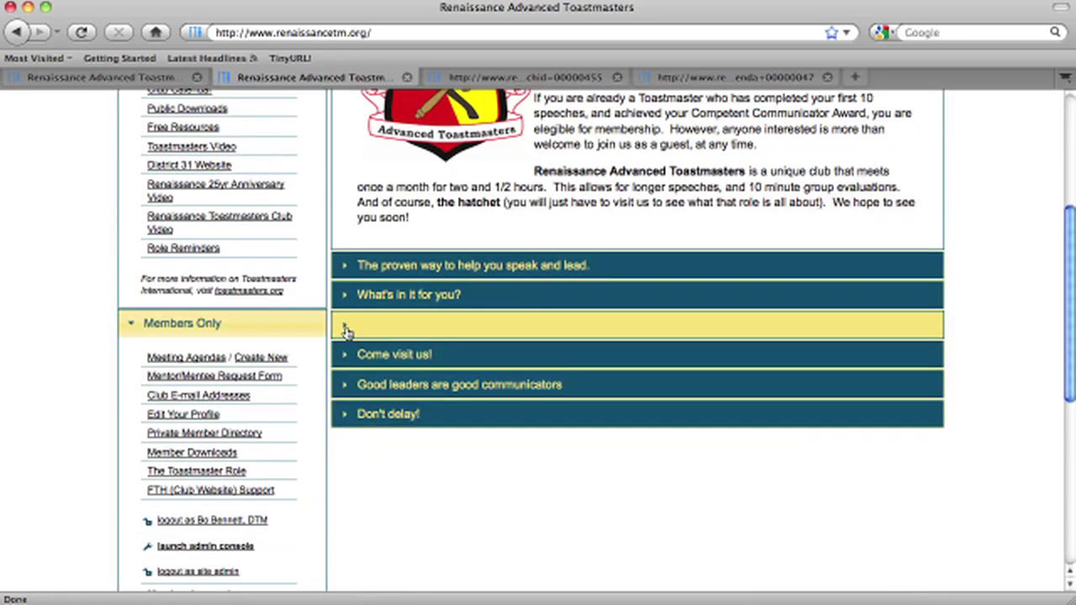
pyautogui.scroll(-2, 345, 354)
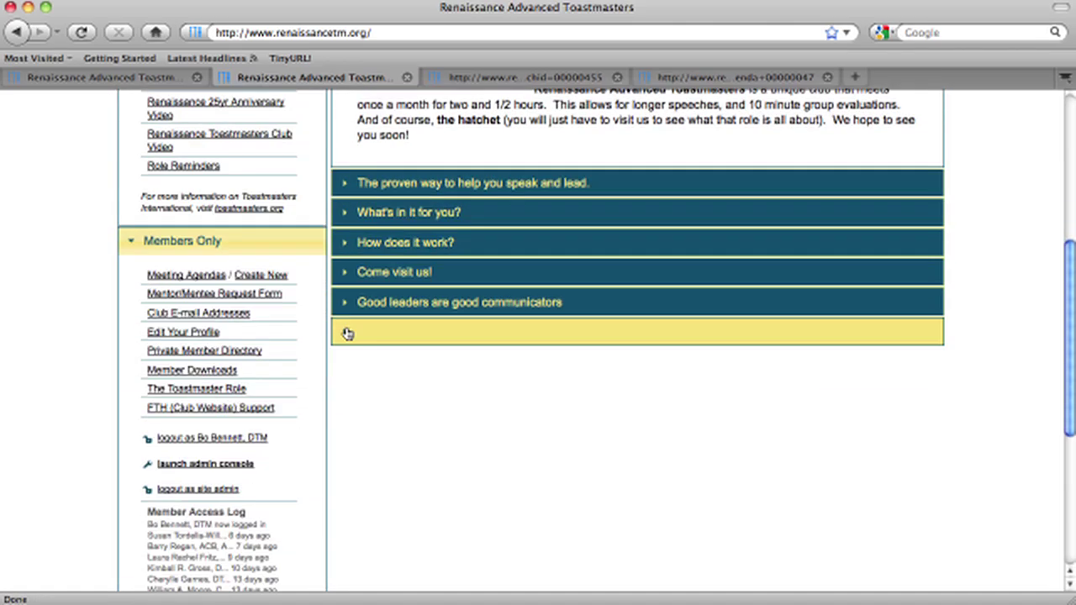
pyautogui.click(229, 315)
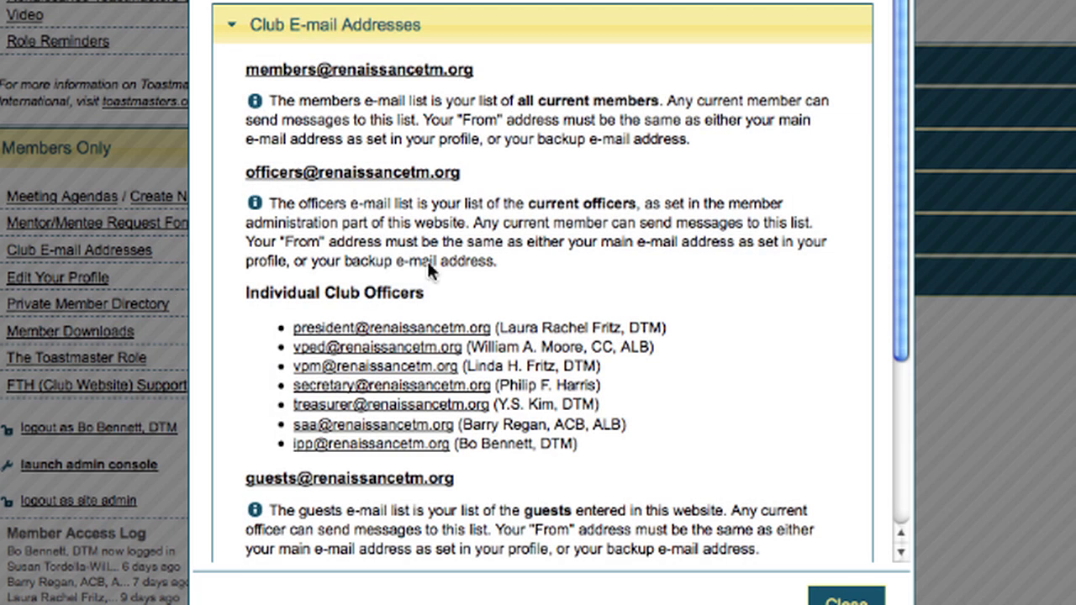
pyautogui.scroll(-2, 580, 217)
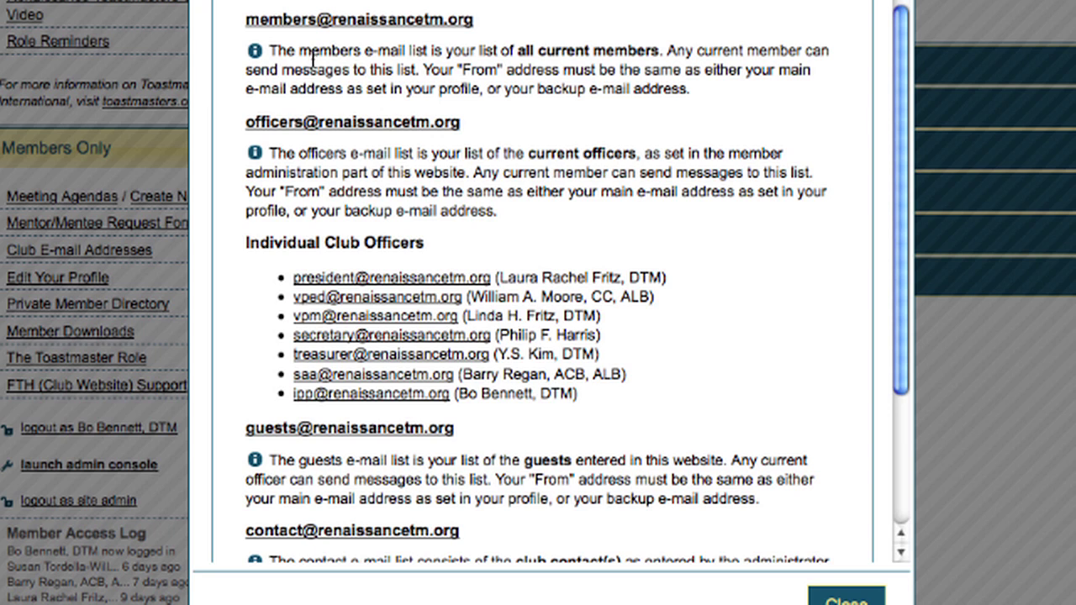
pyautogui.scroll(1, 576, 84)
pyautogui.scroll(1, 577, 84)
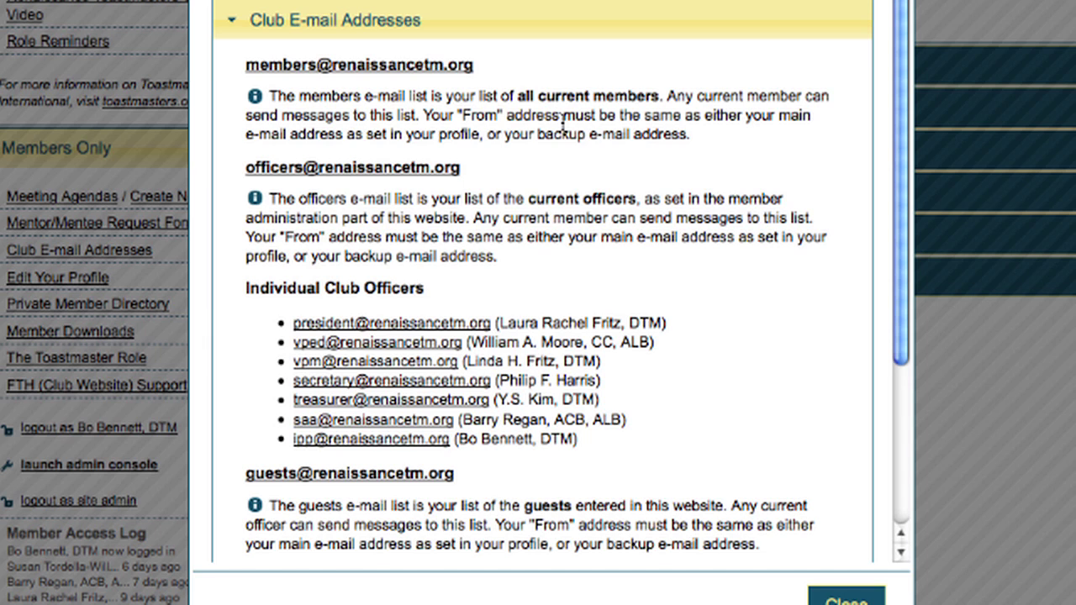
pyautogui.scroll(-5, 561, 117)
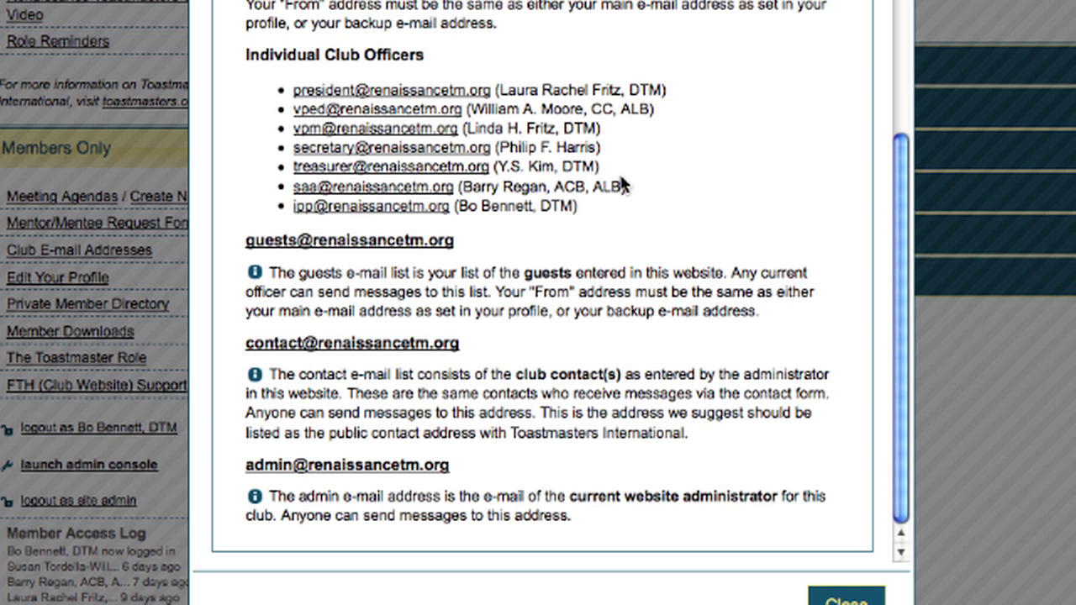
pyautogui.scroll(-3, 622, 185)
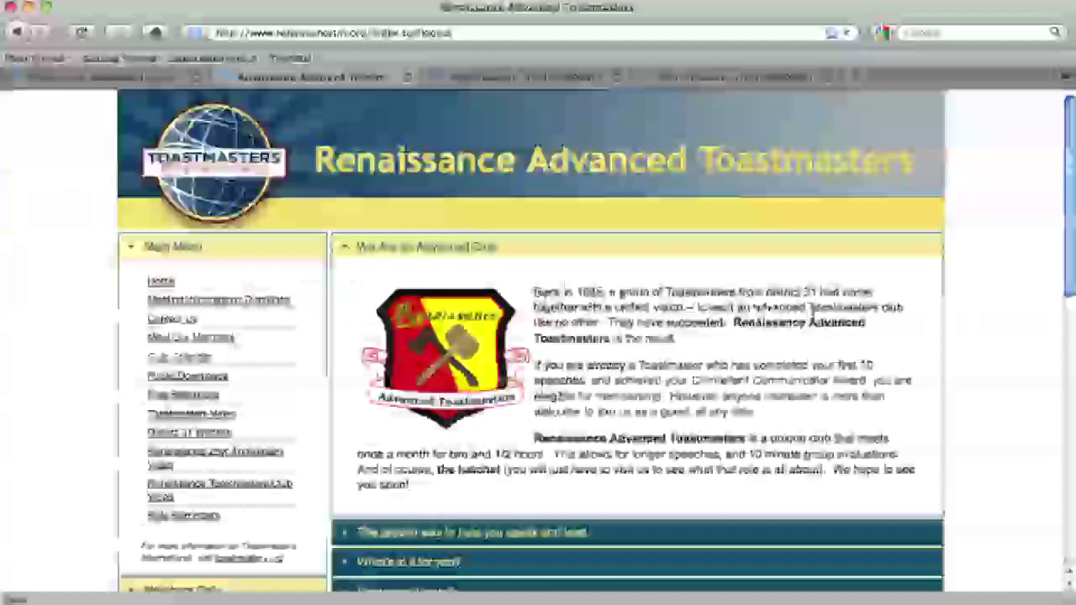
# Open the Private Member Directory from the Members Only panel.
pyautogui.scroll(-5, 104, 473)
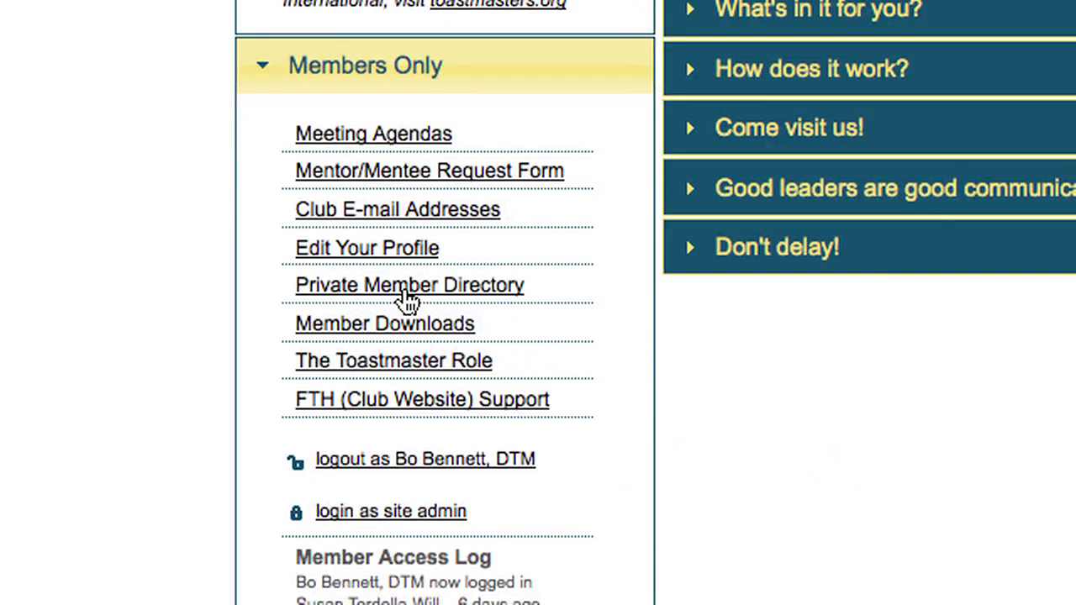
pyautogui.scroll(3, 403, 290)
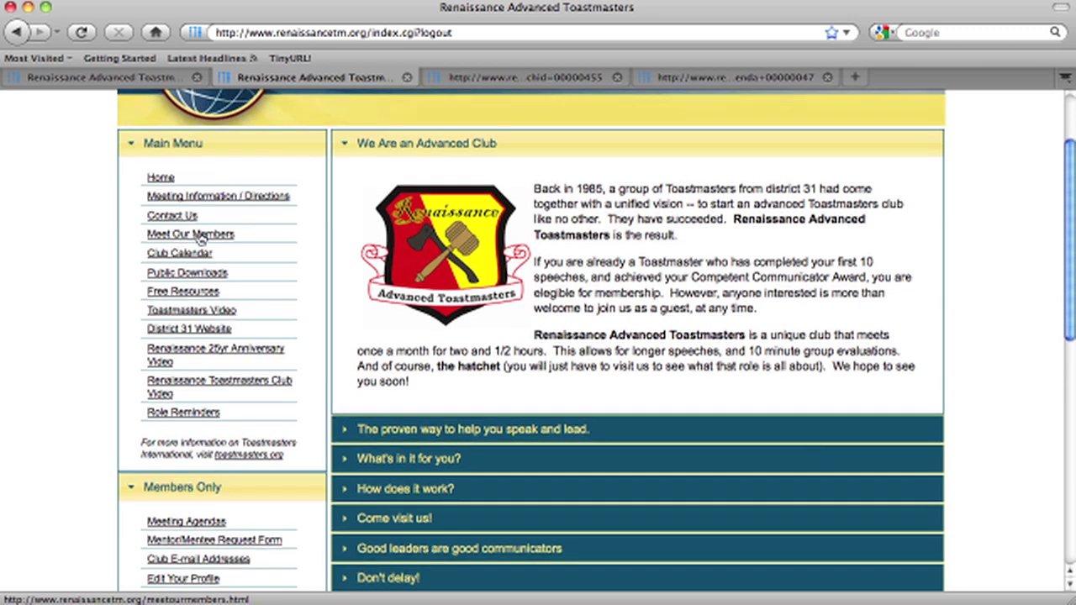
pyautogui.scroll(-5, 199, 238)
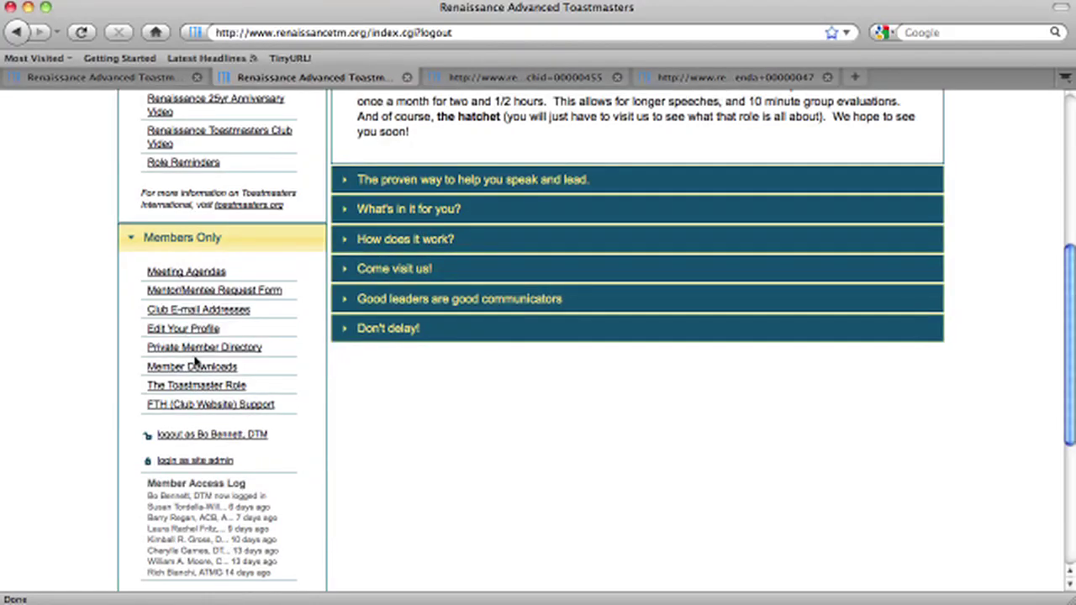
pyautogui.click(193, 350)
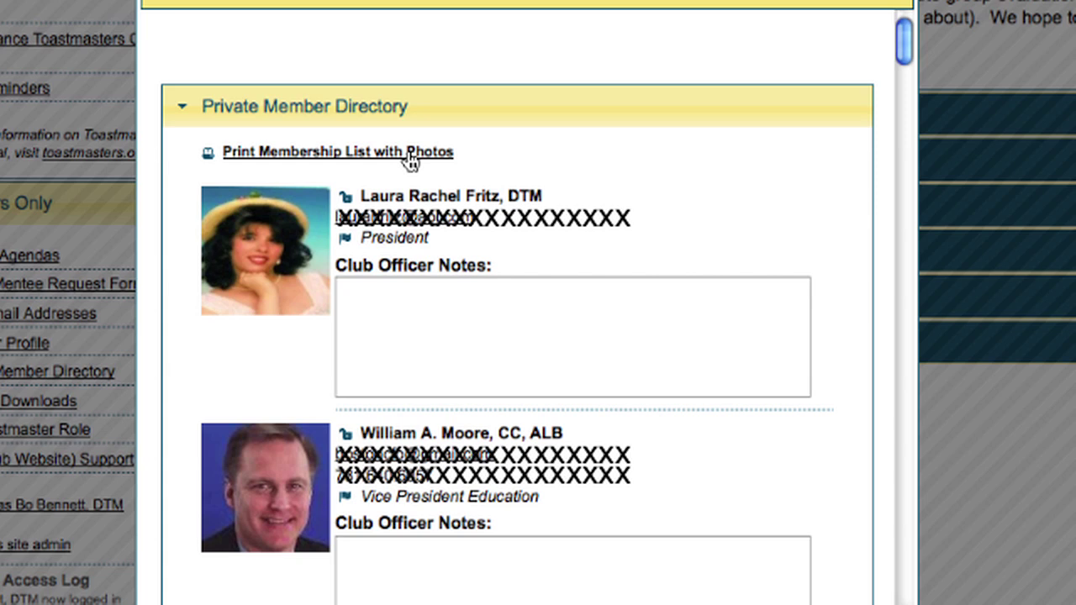
pyautogui.scroll(-3, 616, 160)
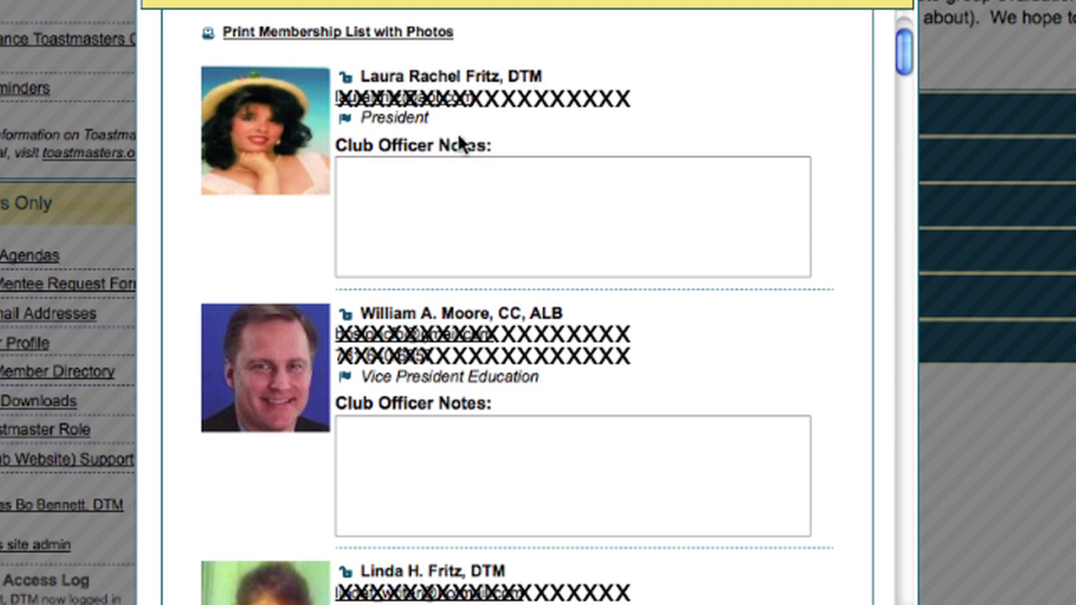
pyautogui.click(445, 198)
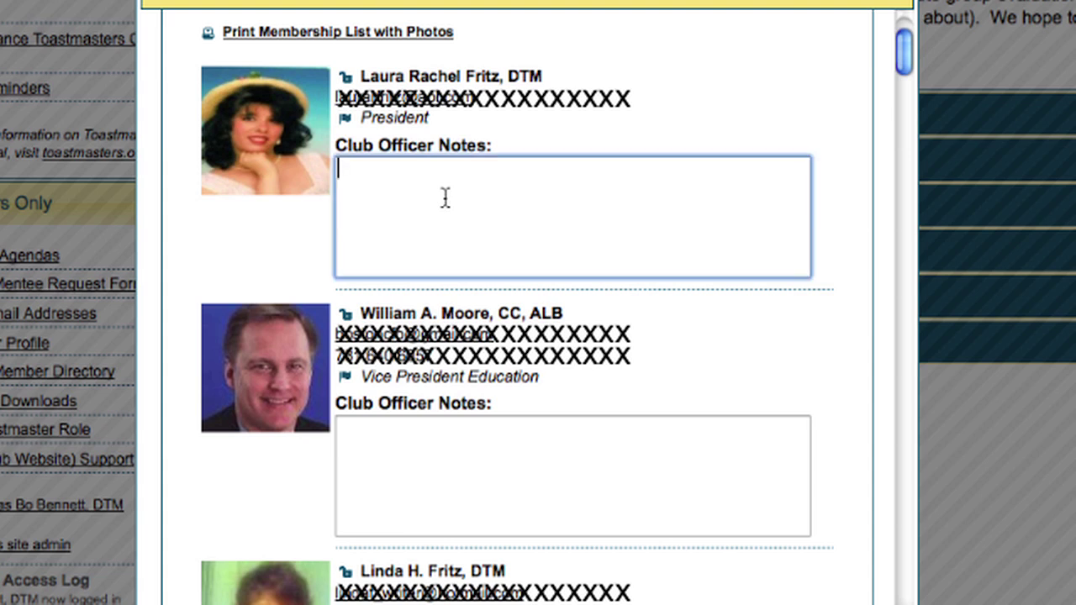